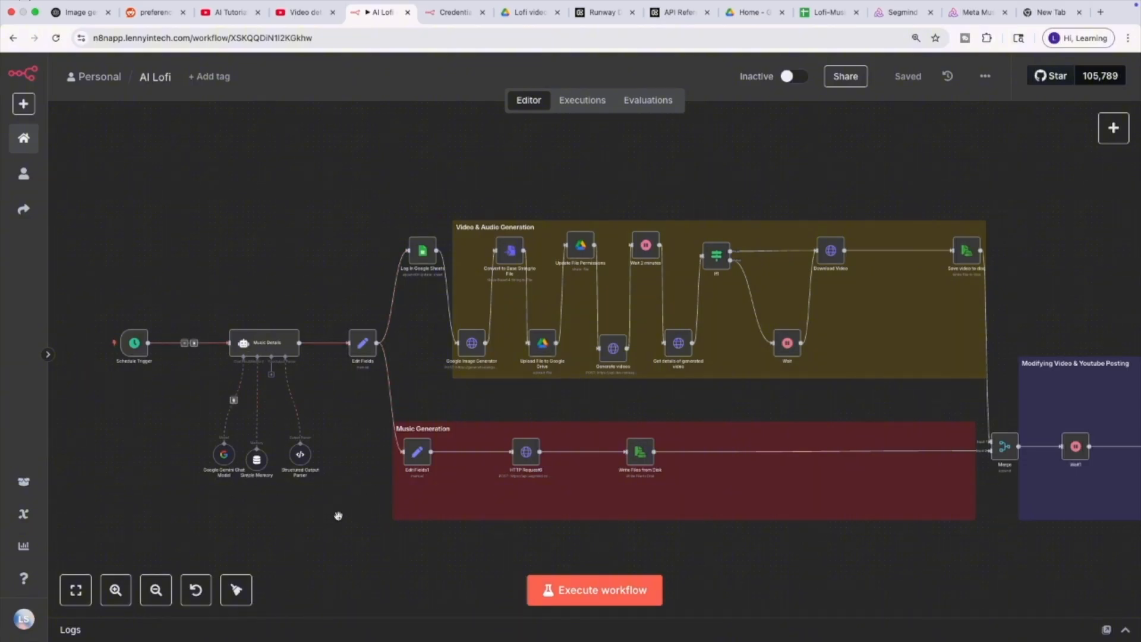
Review the Music Details agent's prompt settings and system message in the AI Lofi workflow
{"action": "double_click", "coordinate": [267, 348]}
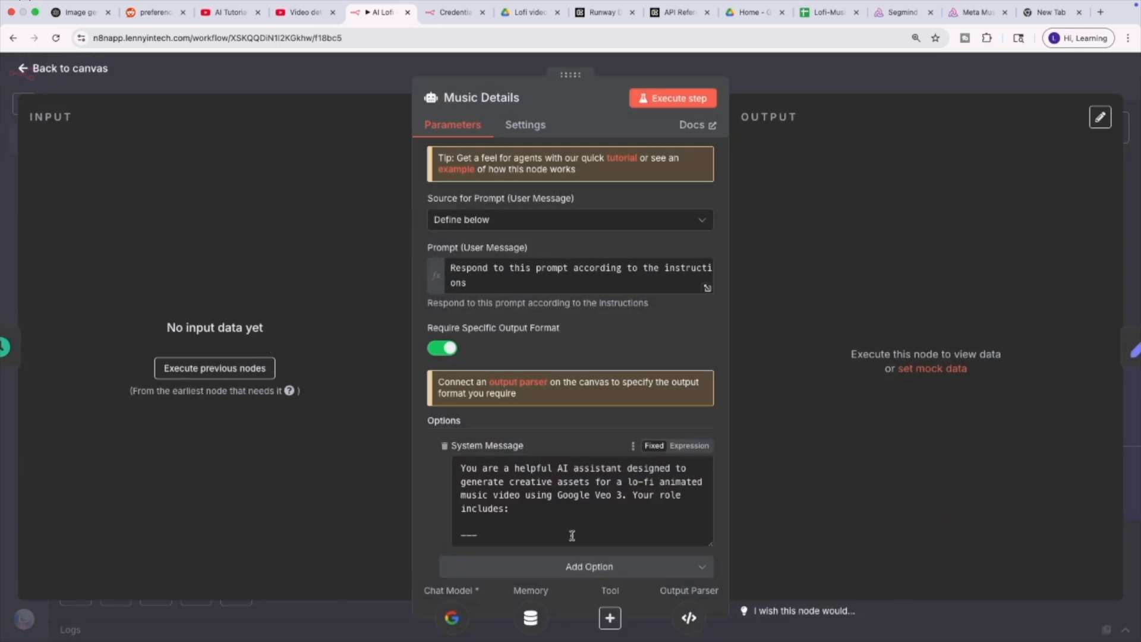
{"action": "scroll", "coordinate": [571, 535], "scroll_direction": "down", "scroll_amount": 5}
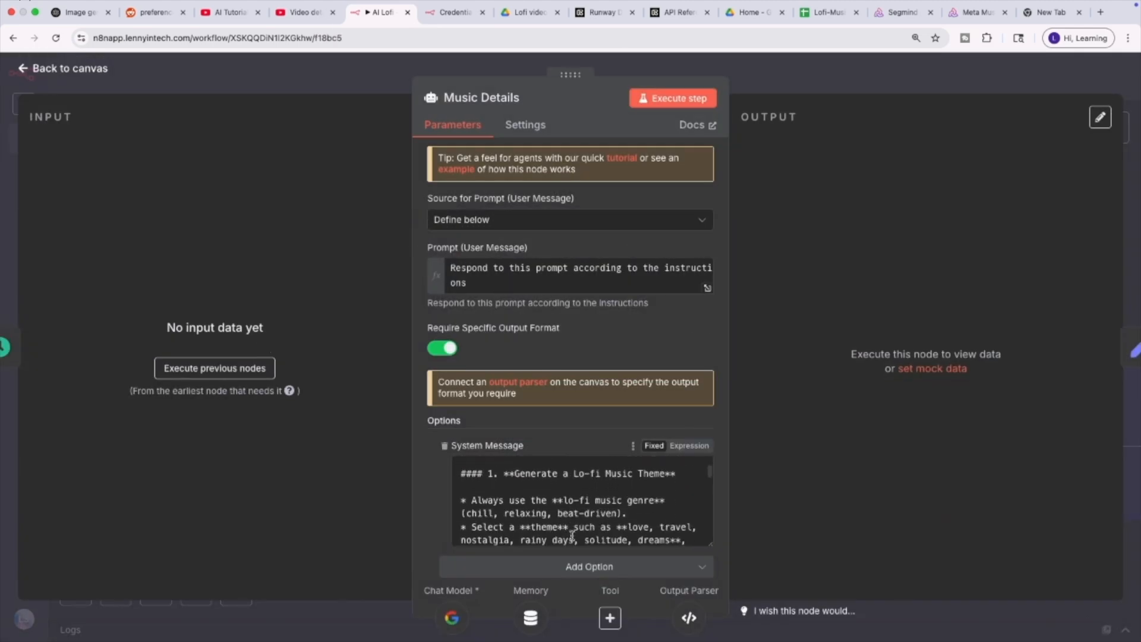
{"action": "scroll", "coordinate": [564, 522], "scroll_direction": "down", "scroll_amount": 5}
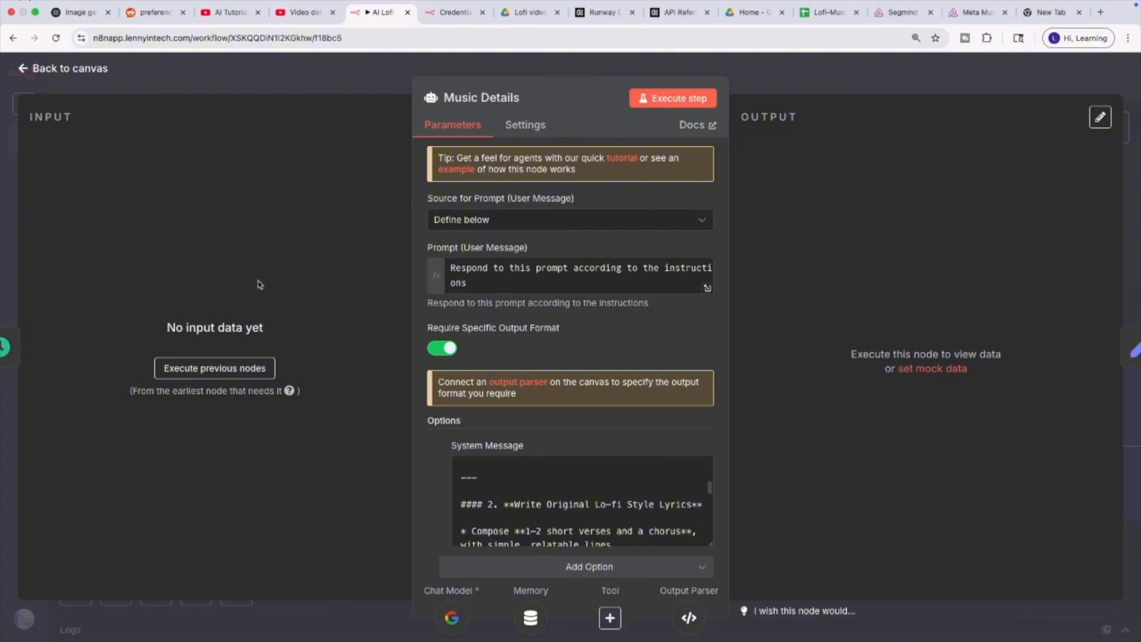
{"action": "left_click", "coordinate": [27, 69]}
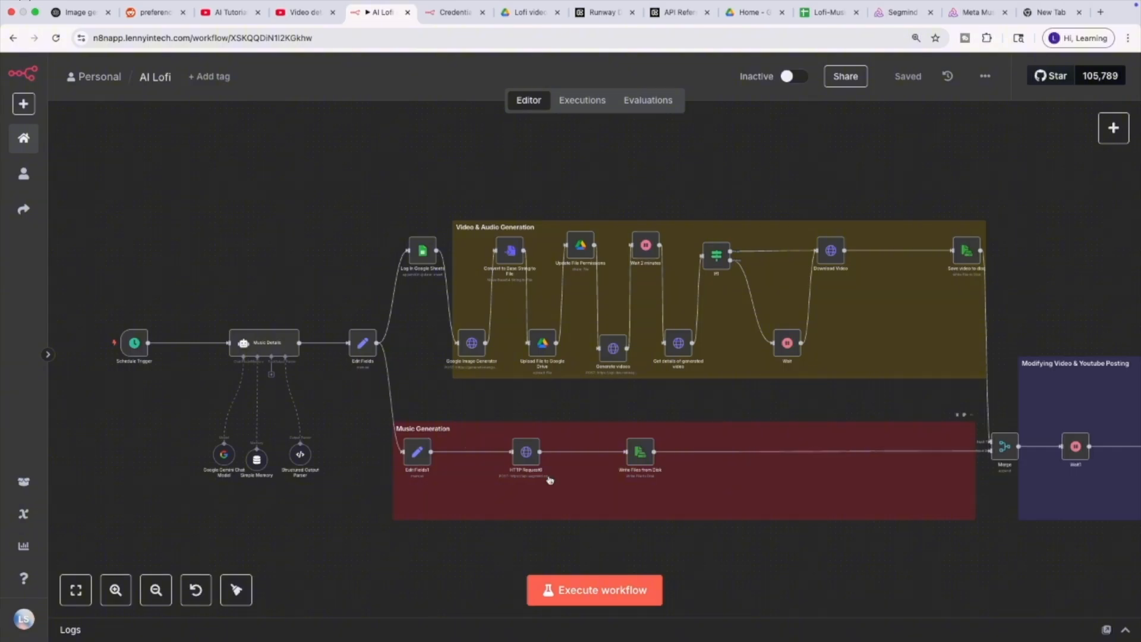
Examine the AI Lofi workflow from its trigger through the video, music and YouTube posting sections
{"action": "scroll", "coordinate": [580, 499], "scroll_direction": "right", "scroll_amount": 5}
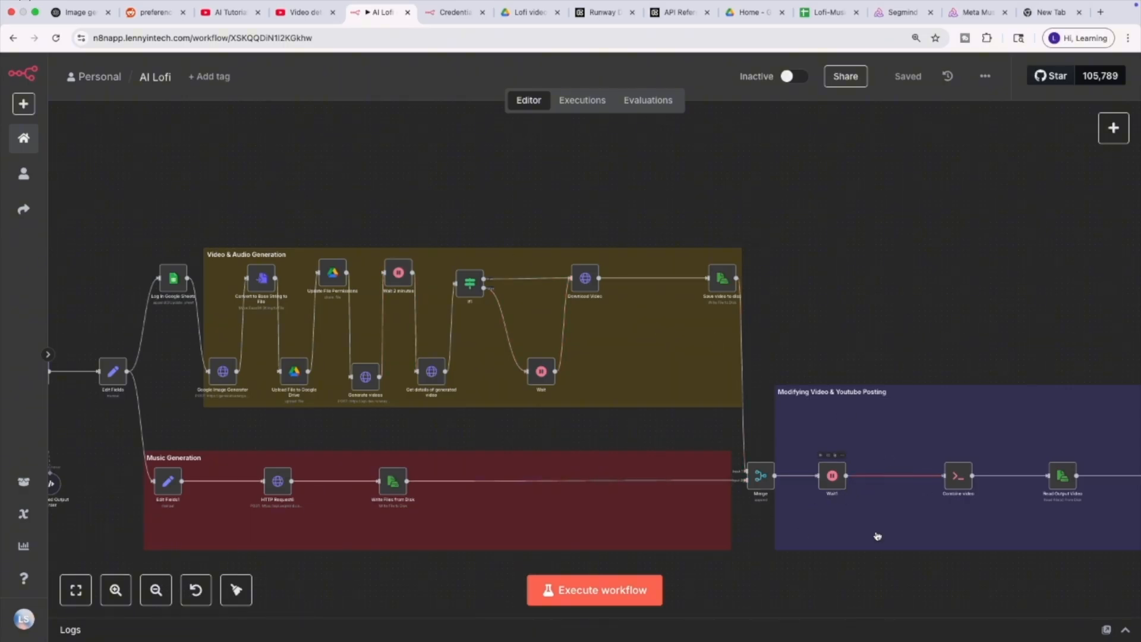
{"action": "left_click_drag", "start_coordinate": [904, 570], "coordinate": [615, 571]}
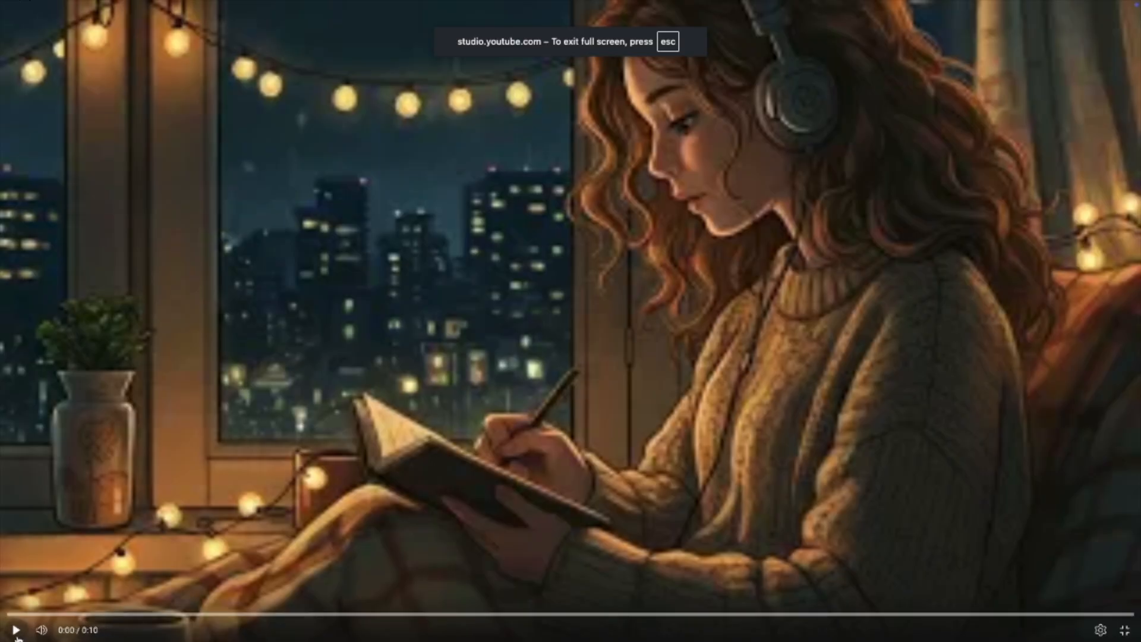
{"action": "left_click", "coordinate": [17, 632]}
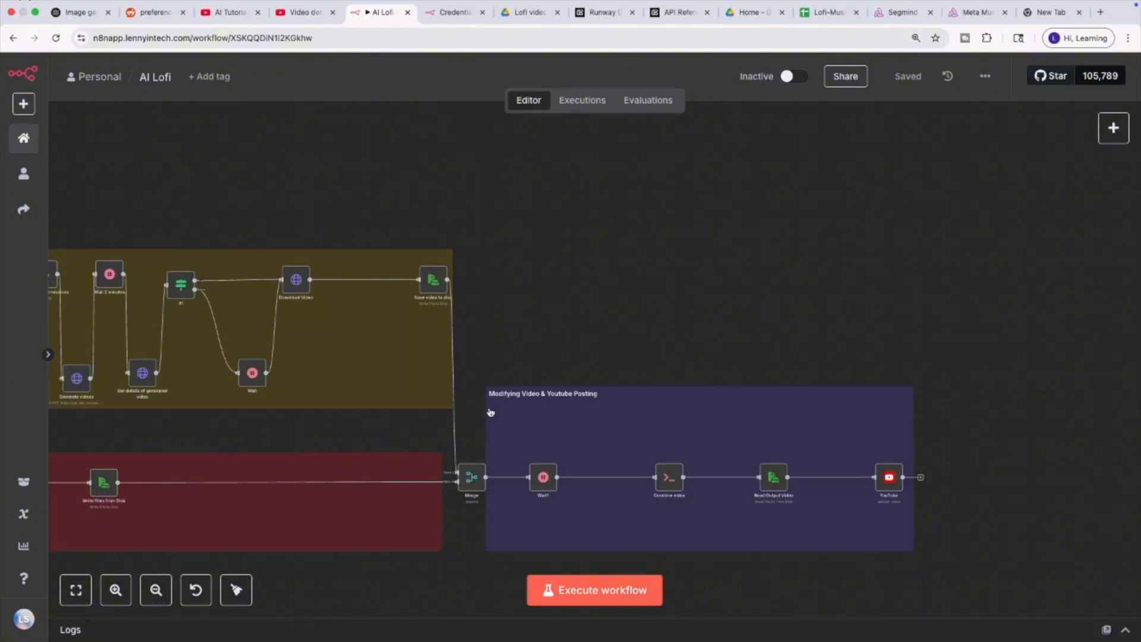
{"action": "scroll", "coordinate": [490, 412], "scroll_direction": "left", "scroll_amount": 15}
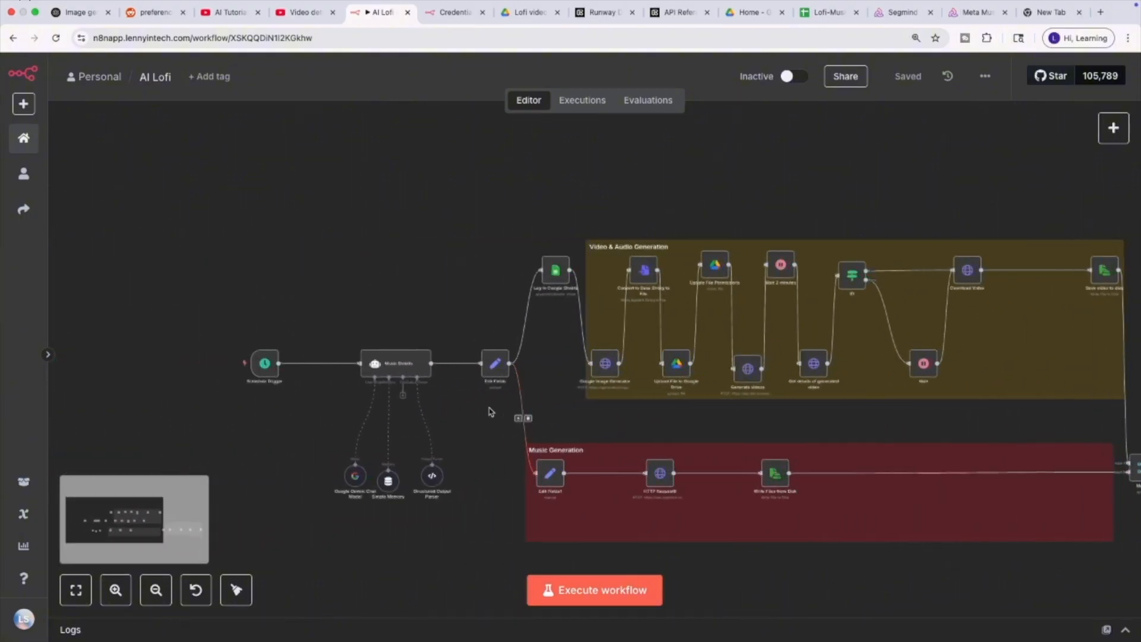
{"action": "scroll", "coordinate": [616, 407], "scroll_direction": "right", "scroll_amount": 4}
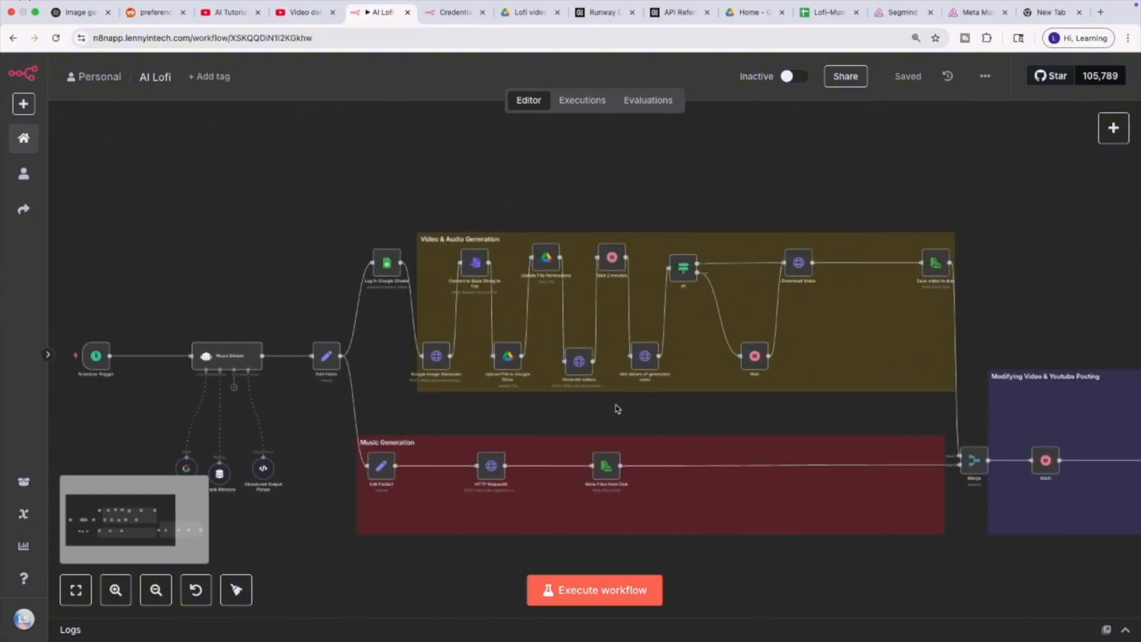
{"action": "scroll", "coordinate": [616, 407], "scroll_direction": "right", "scroll_amount": 1}
{"action": "scroll", "coordinate": [725, 396], "scroll_direction": "right", "scroll_amount": 4}
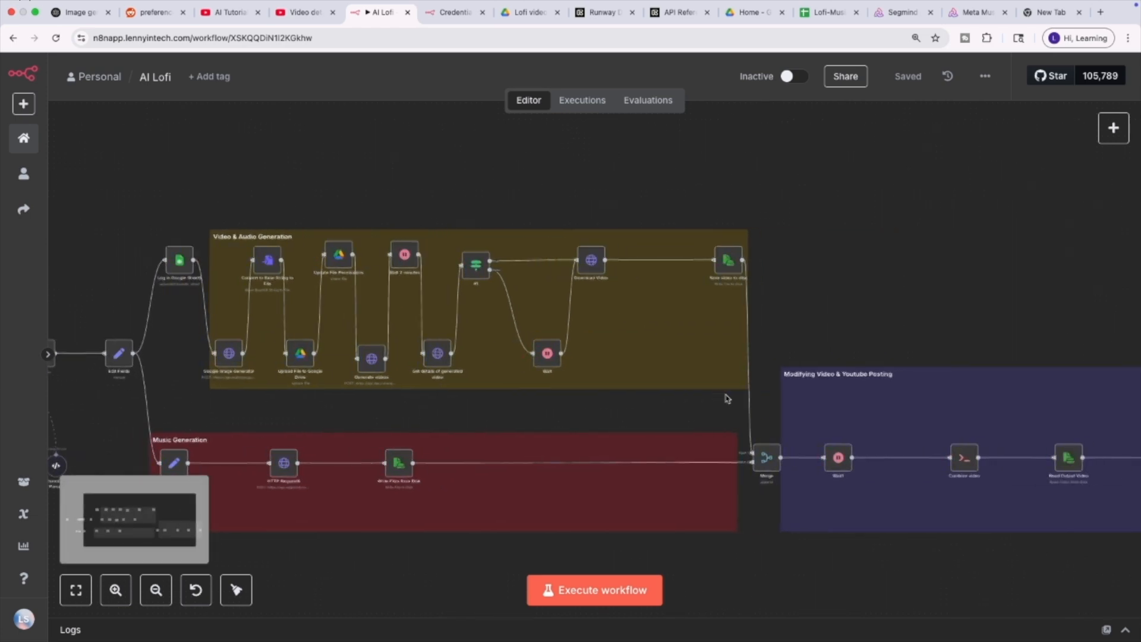
{"action": "scroll", "coordinate": [727, 398], "scroll_direction": "right", "scroll_amount": 4}
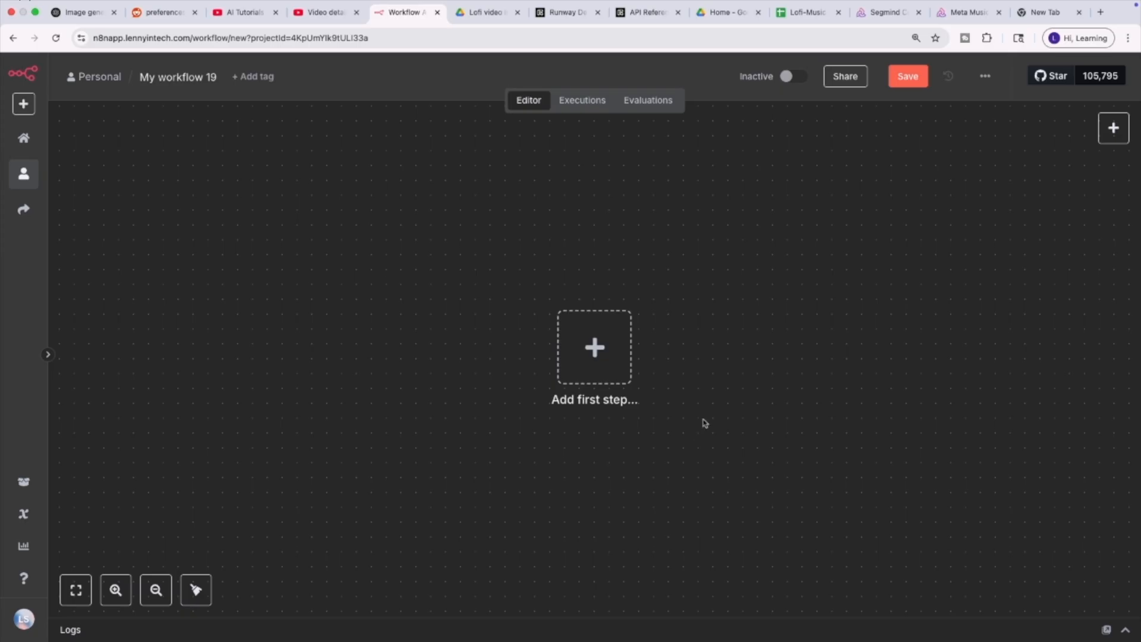
Add a manual trigger as the new workflow's first step and place it near the canvas's left side
{"action": "left_click", "coordinate": [609, 363]}
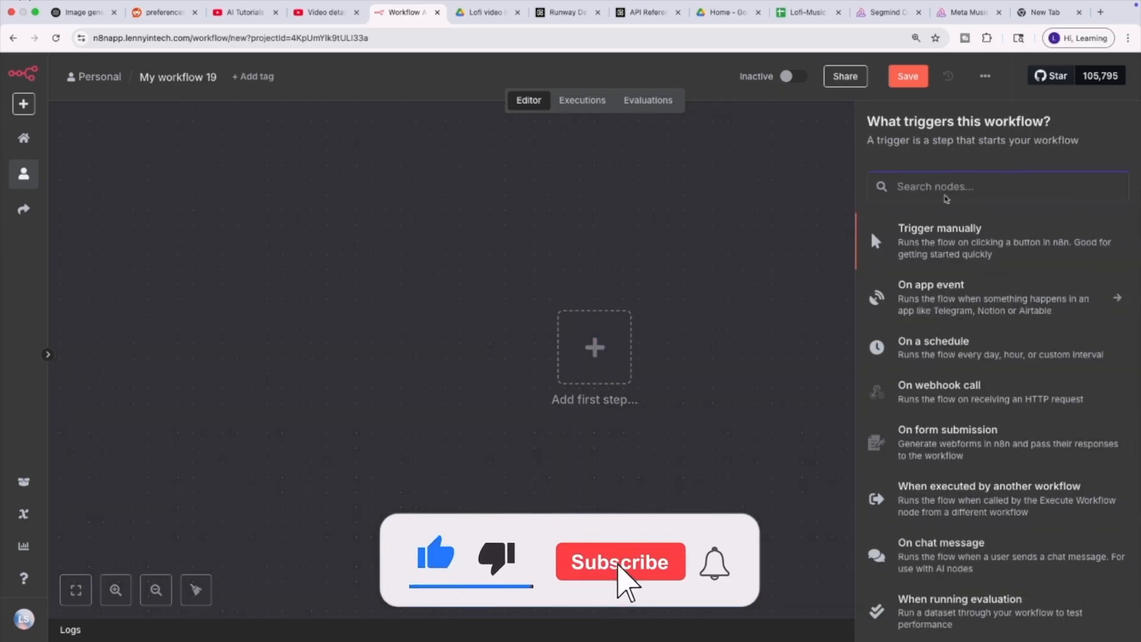
{"action": "left_click", "coordinate": [940, 233]}
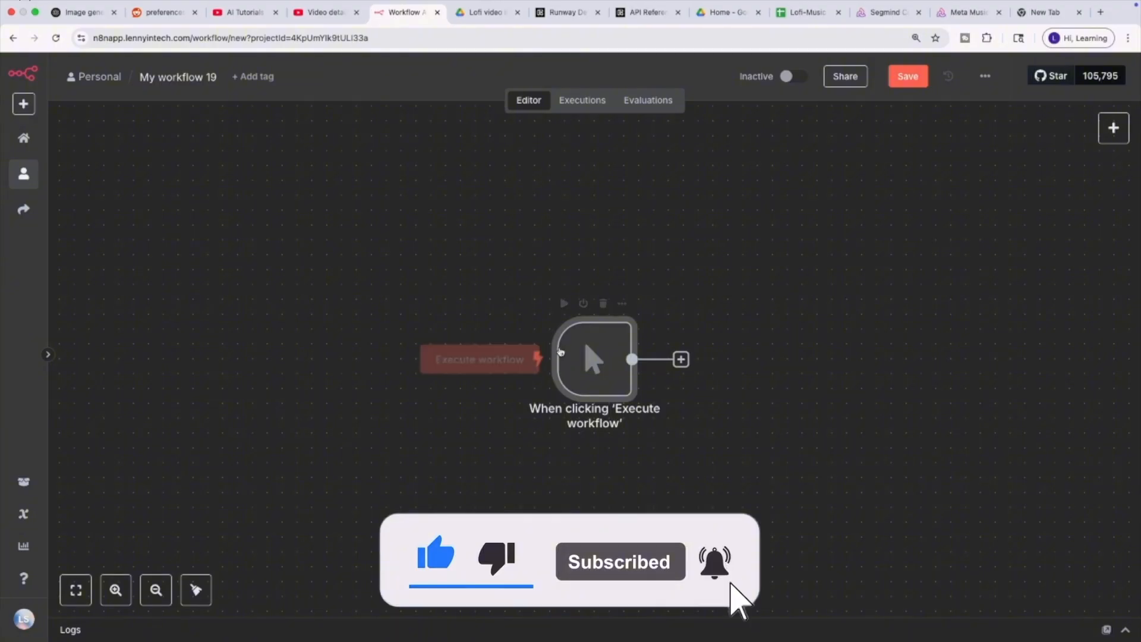
{"action": "left_click_drag", "start_coordinate": [615, 343], "coordinate": [296, 345]}
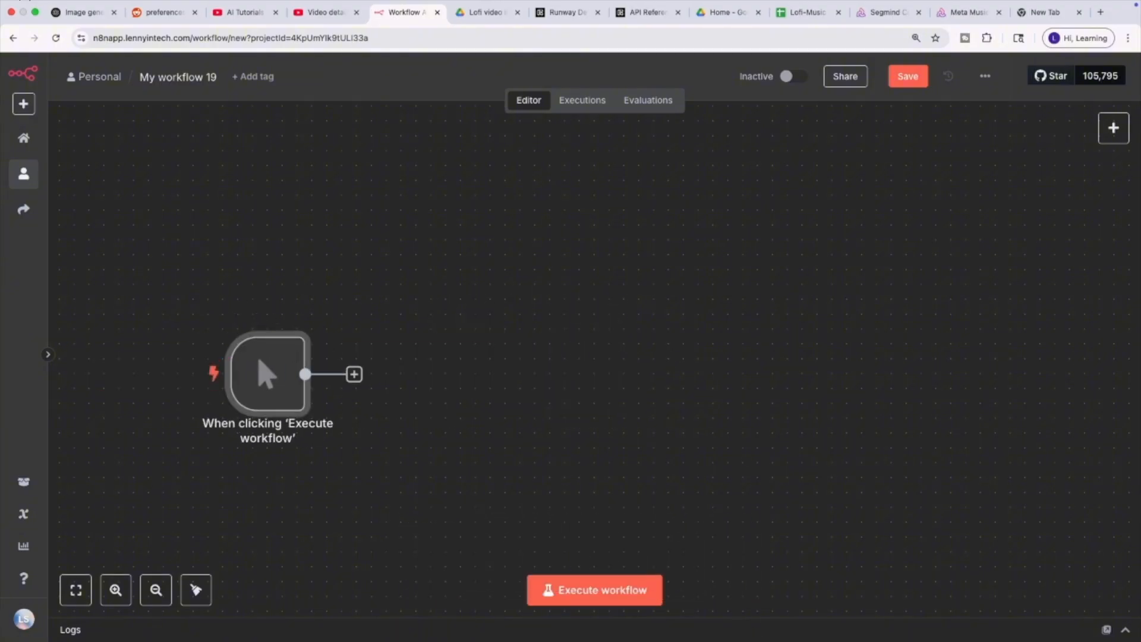
Add an AI Agent node connected to the manual trigger and return to the canvas
{"action": "mouse_move", "coordinate": [377, 392]}
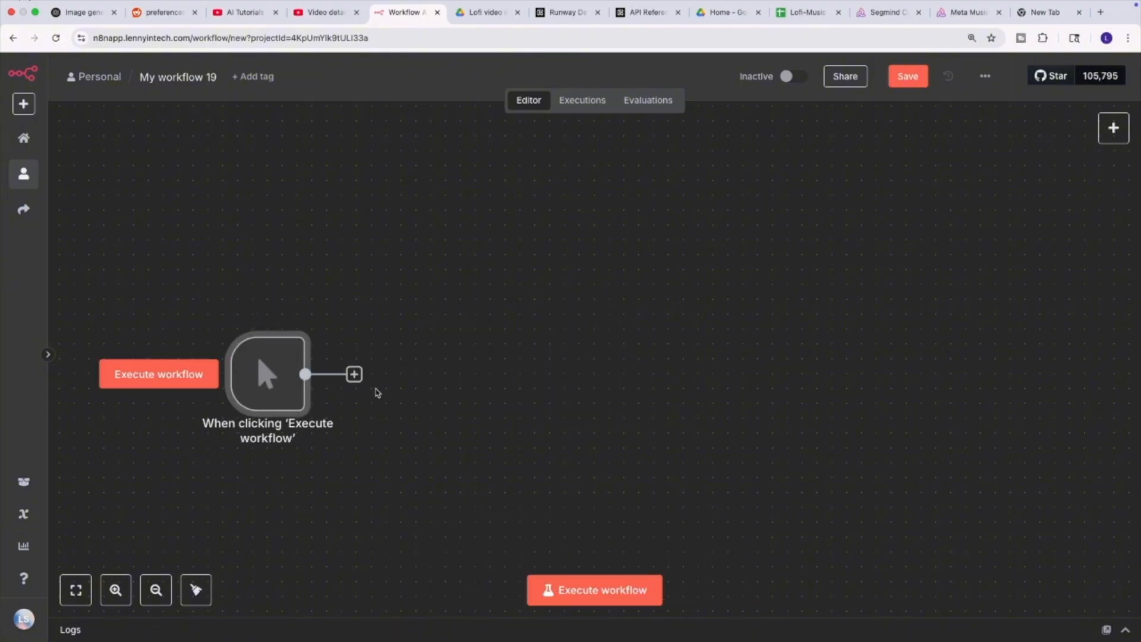
{"action": "left_click", "coordinate": [355, 373]}
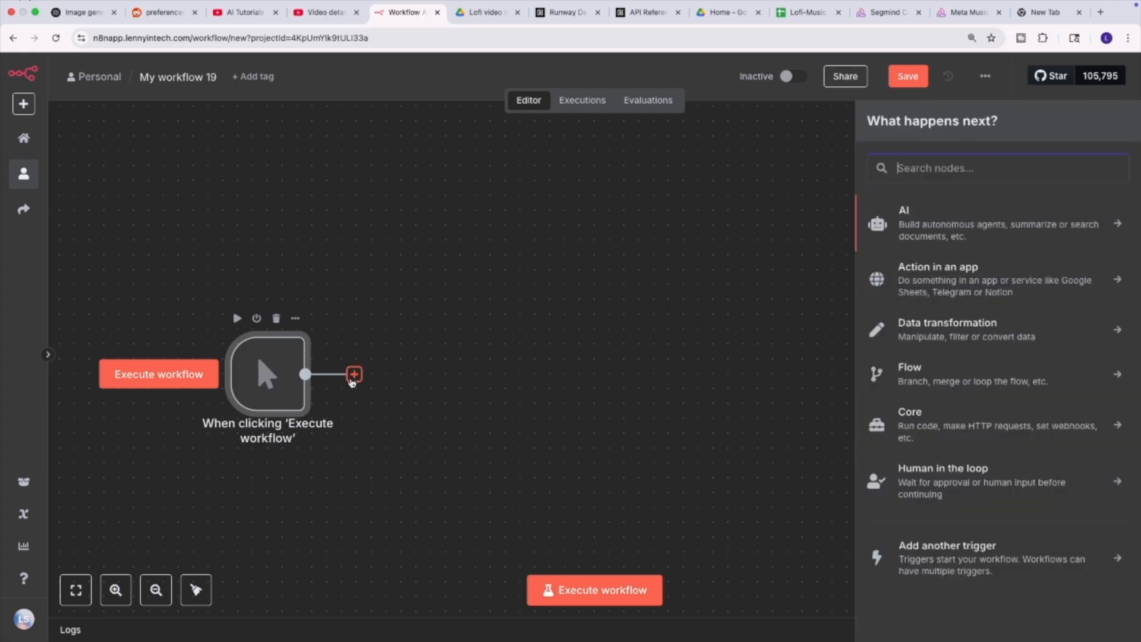
{"action": "left_click", "coordinate": [950, 217]}
{"action": "left_click", "coordinate": [948, 322]}
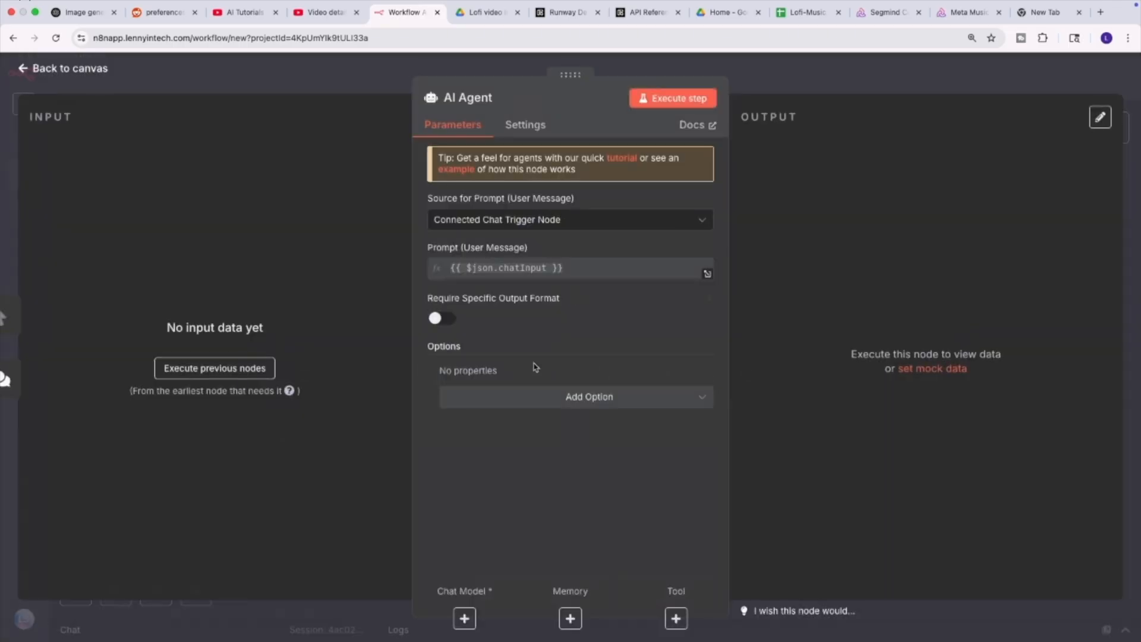
{"action": "key", "text": "Escape"}
Attach a Google Gemini Chat Model to the AI Agent as its chat model
{"action": "left_click", "coordinate": [447, 459]}
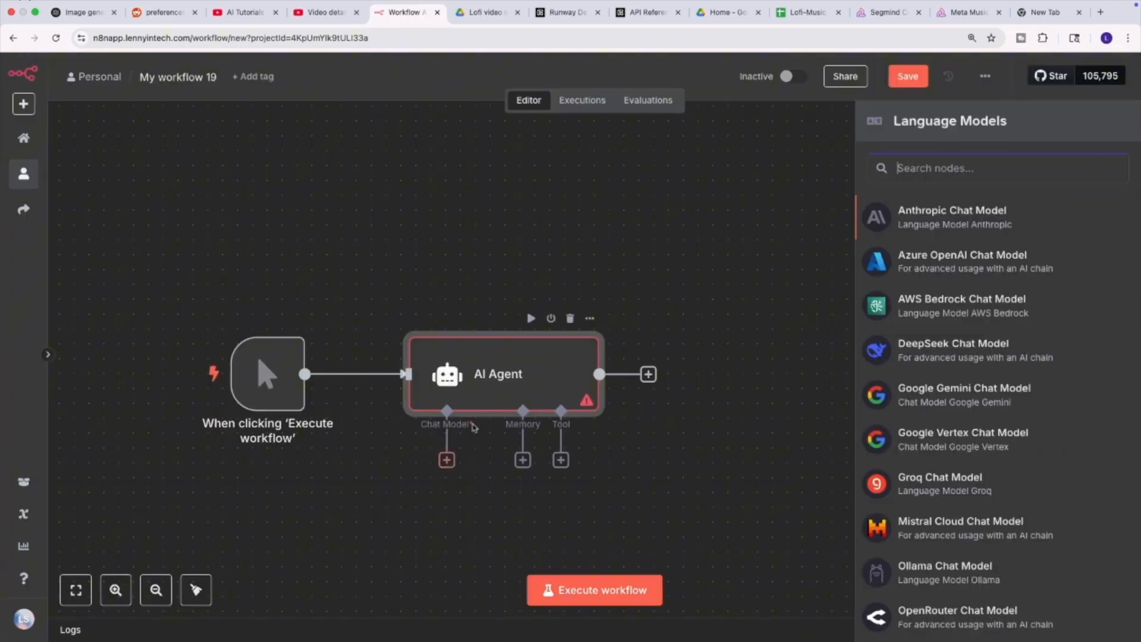
{"action": "type", "text": "gemi"}
{"action": "key", "text": "Return"}
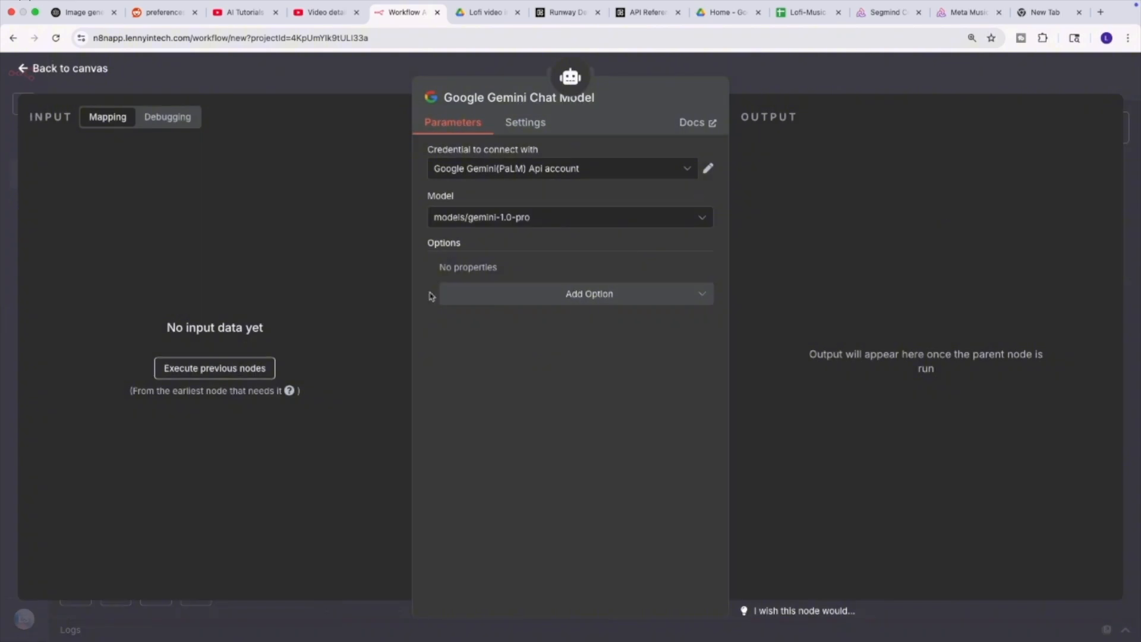
Set the Gemini model to models/gemini-2.5-flash-preview-05-20 and place its node below and left of the AI Agent
{"action": "left_click", "coordinate": [534, 218]}
{"action": "scroll", "coordinate": [567, 354], "scroll_direction": "down", "scroll_amount": 5}
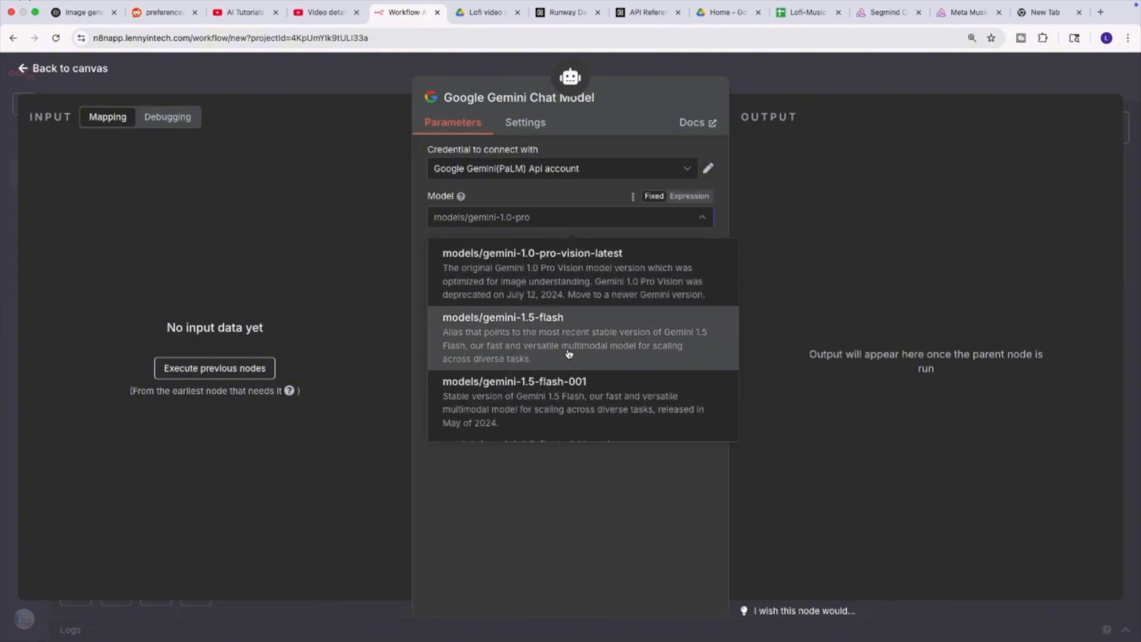
{"action": "scroll", "coordinate": [569, 354], "scroll_direction": "down", "scroll_amount": 8}
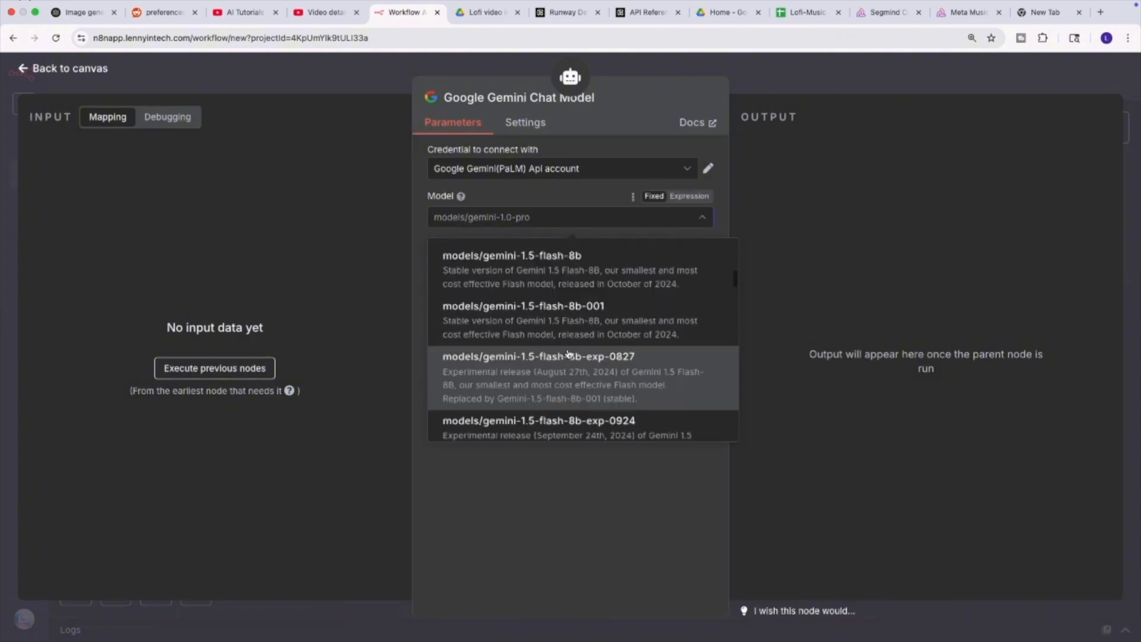
{"action": "scroll", "coordinate": [568, 354], "scroll_direction": "down", "scroll_amount": 8}
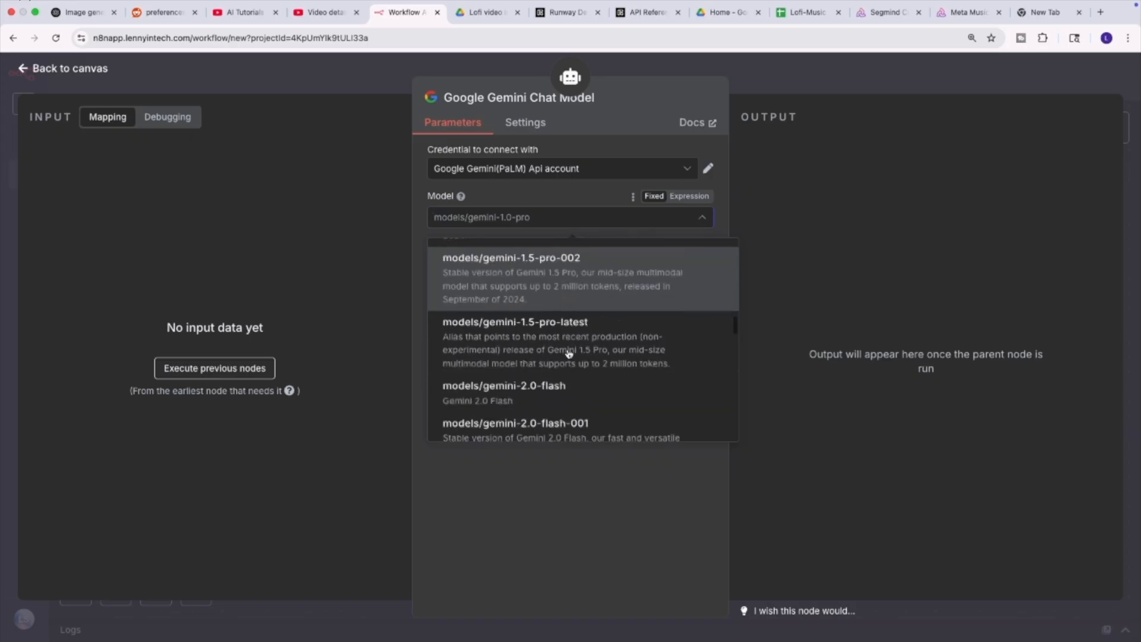
{"action": "scroll", "coordinate": [568, 354], "scroll_direction": "down", "scroll_amount": 8}
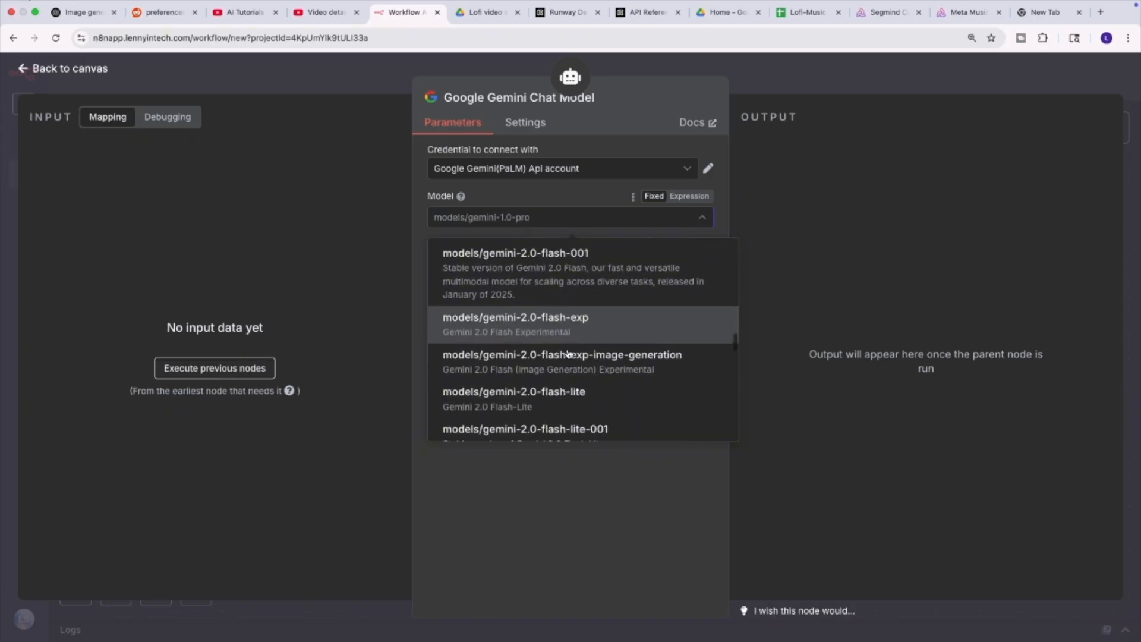
{"action": "scroll", "coordinate": [568, 354], "scroll_direction": "down", "scroll_amount": 8}
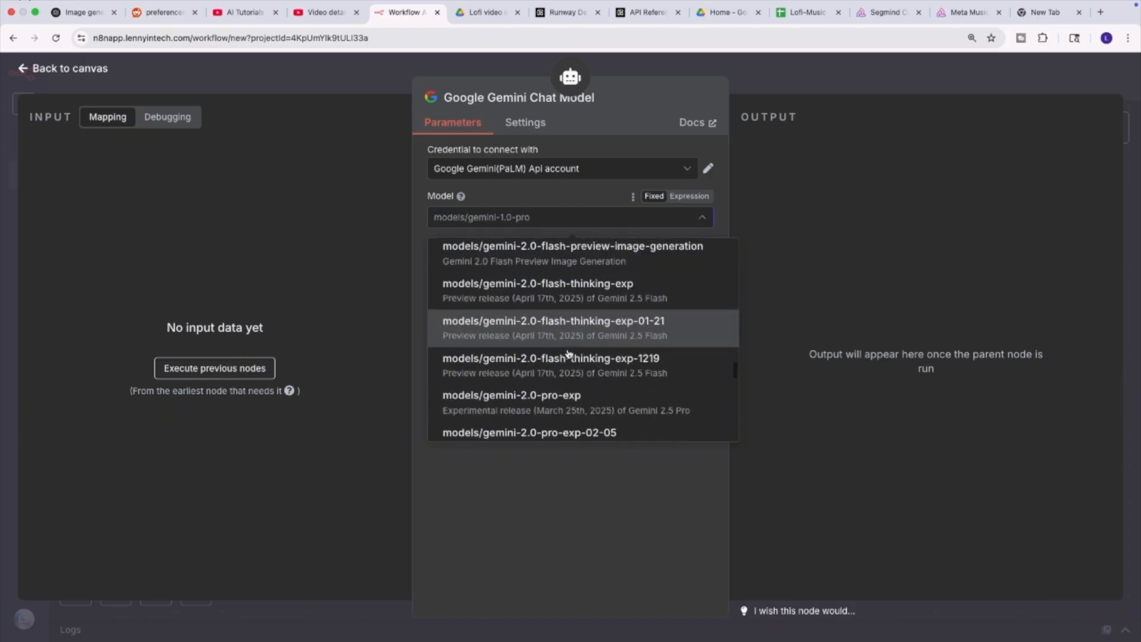
{"action": "scroll", "coordinate": [569, 354], "scroll_direction": "down", "scroll_amount": 3}
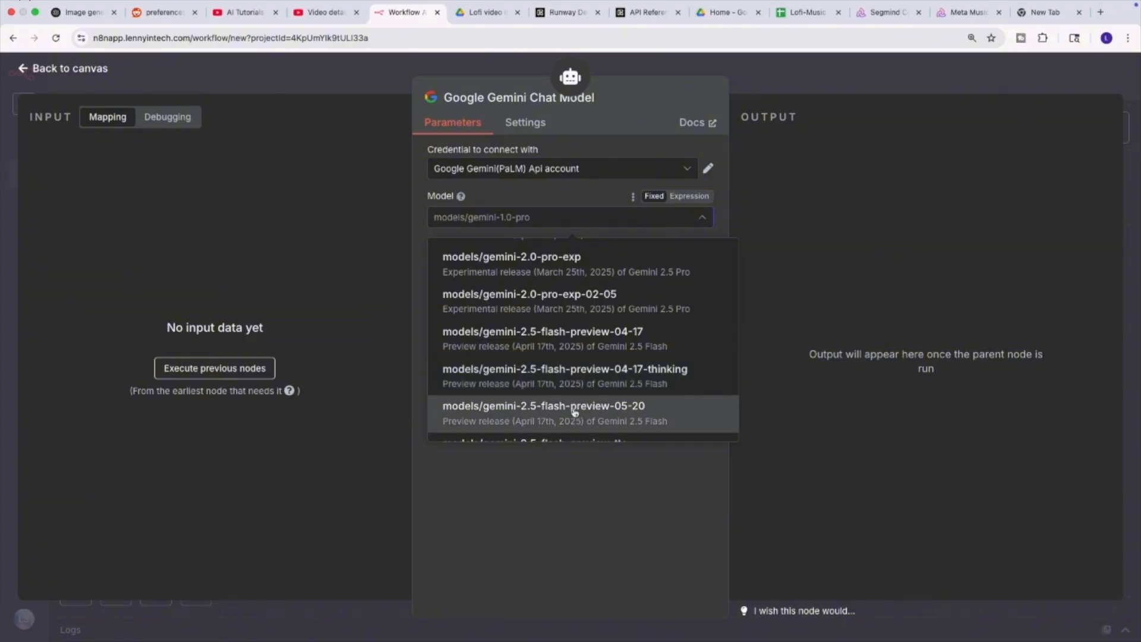
{"action": "scroll", "coordinate": [574, 417], "scroll_direction": "down", "scroll_amount": 3}
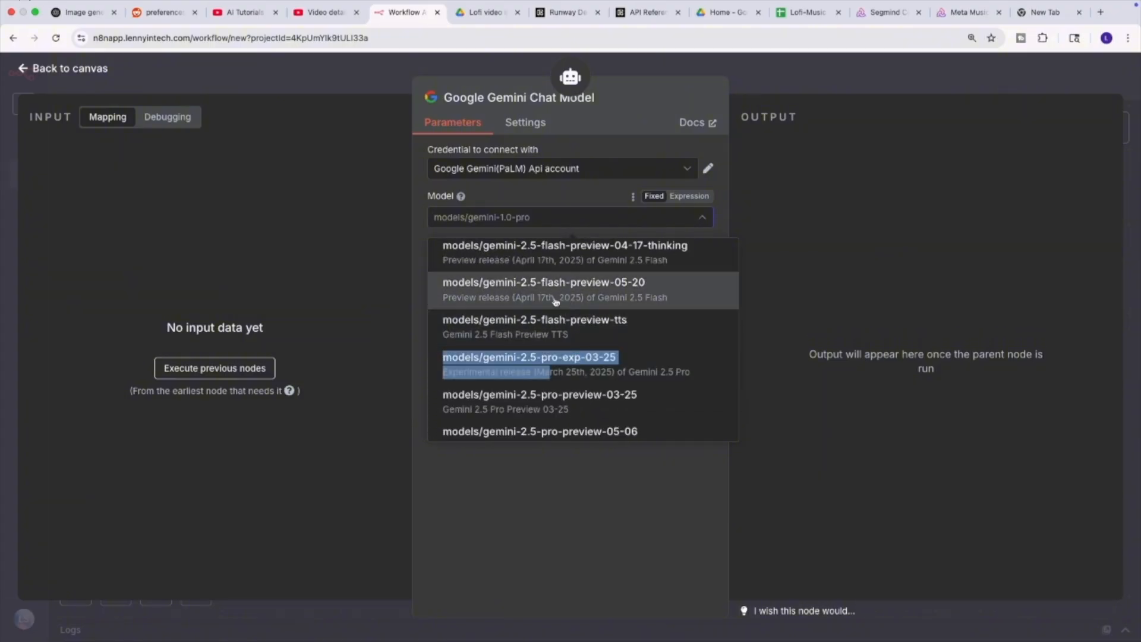
{"action": "left_click", "coordinate": [552, 290]}
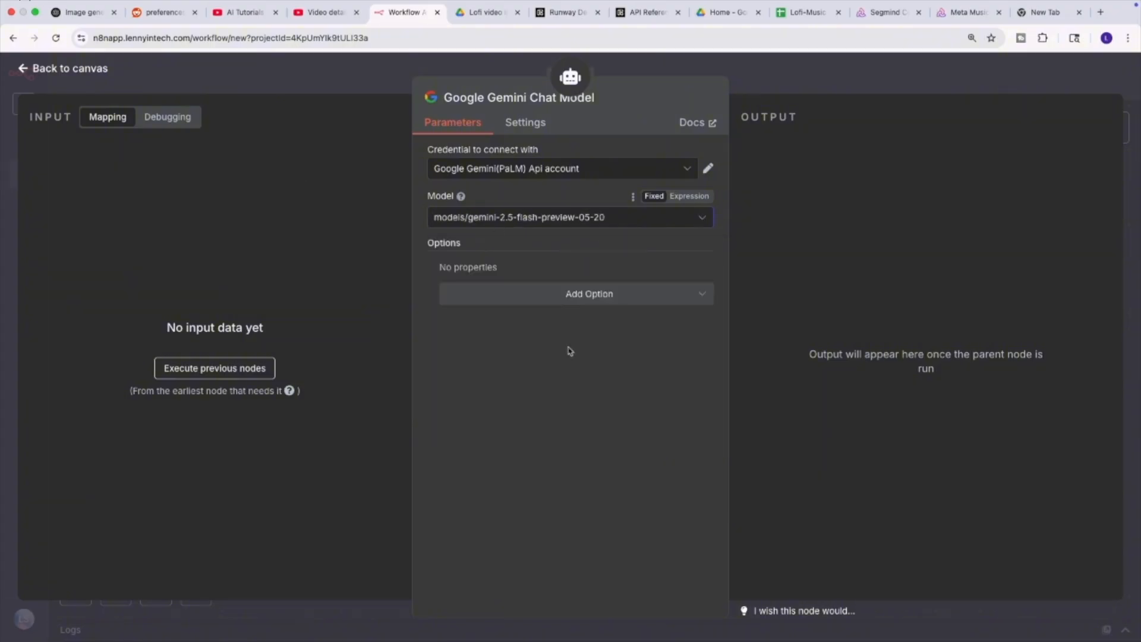
{"action": "left_click", "coordinate": [539, 302]}
{"action": "left_click", "coordinate": [45, 59]}
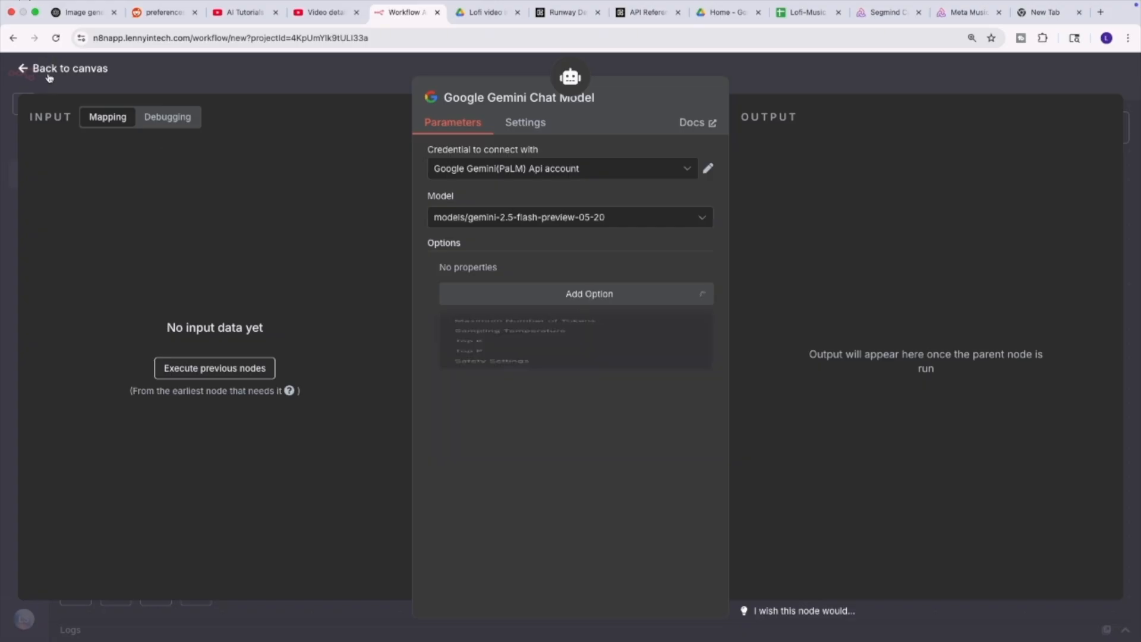
{"action": "left_click_drag", "start_coordinate": [442, 530], "coordinate": [352, 545]}
Attach a Simple Memory node to the AI Agent, keeping its default settings
{"action": "left_click", "coordinate": [523, 460]}
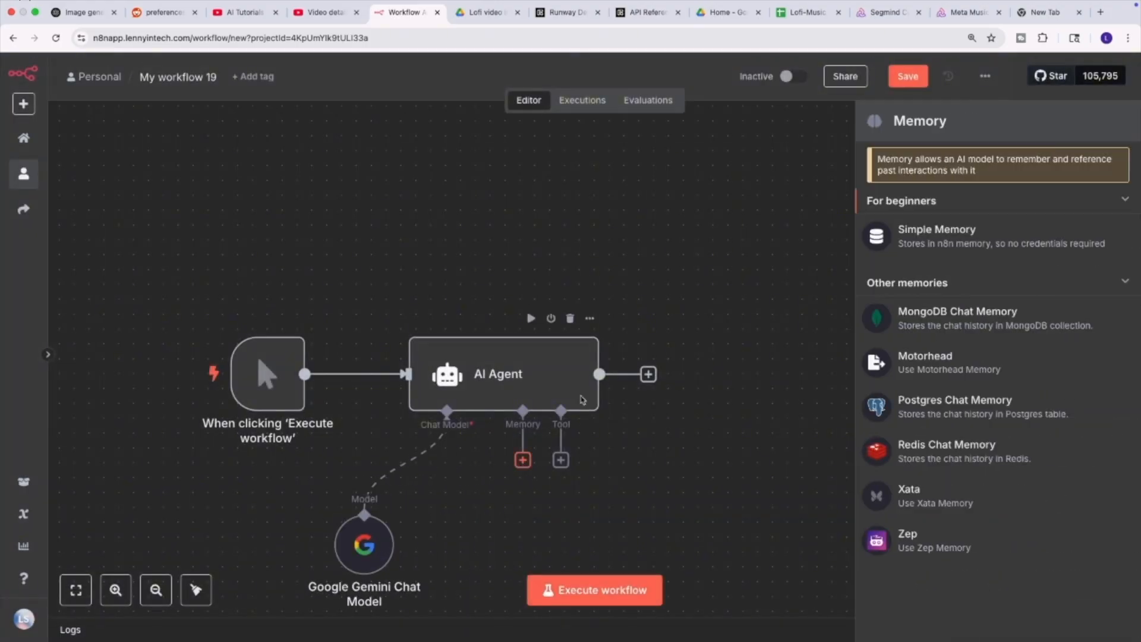
{"action": "left_click", "coordinate": [940, 234]}
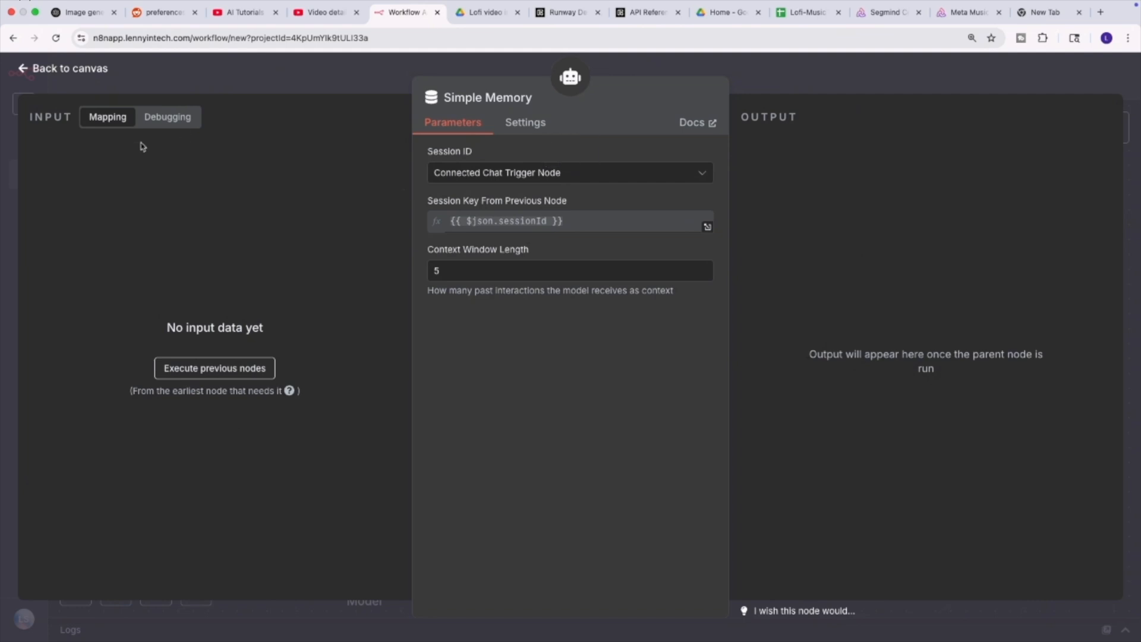
{"action": "key", "text": "Escape"}
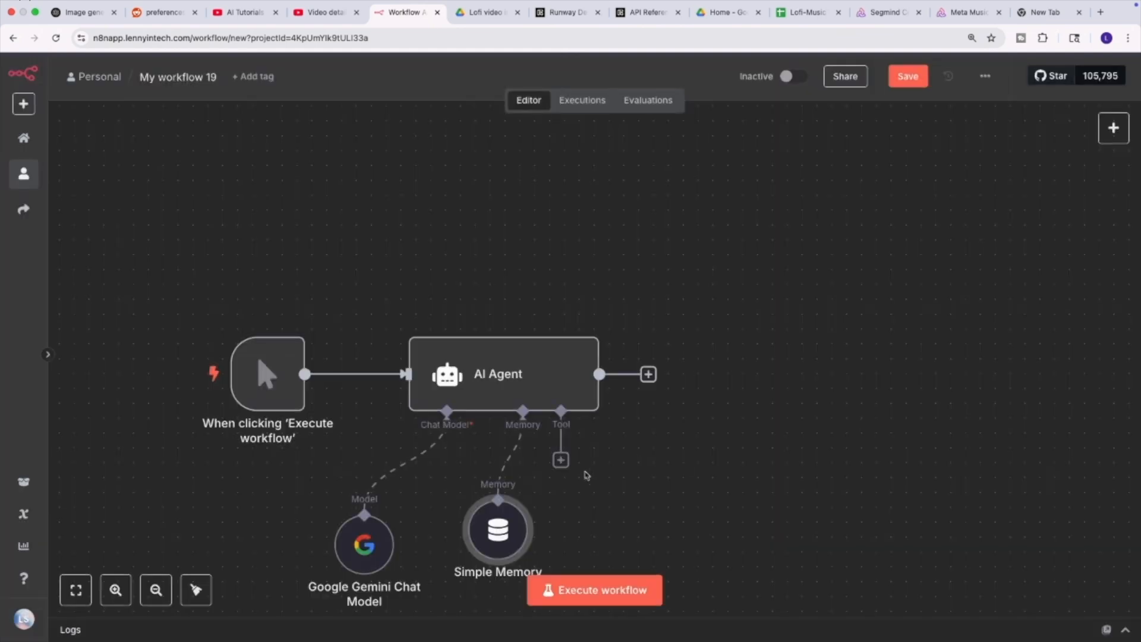
Turn on the specific output format requirement for the AI Agent and return to the canvas
{"action": "double_click", "coordinate": [528, 394]}
{"action": "left_click", "coordinate": [451, 324]}
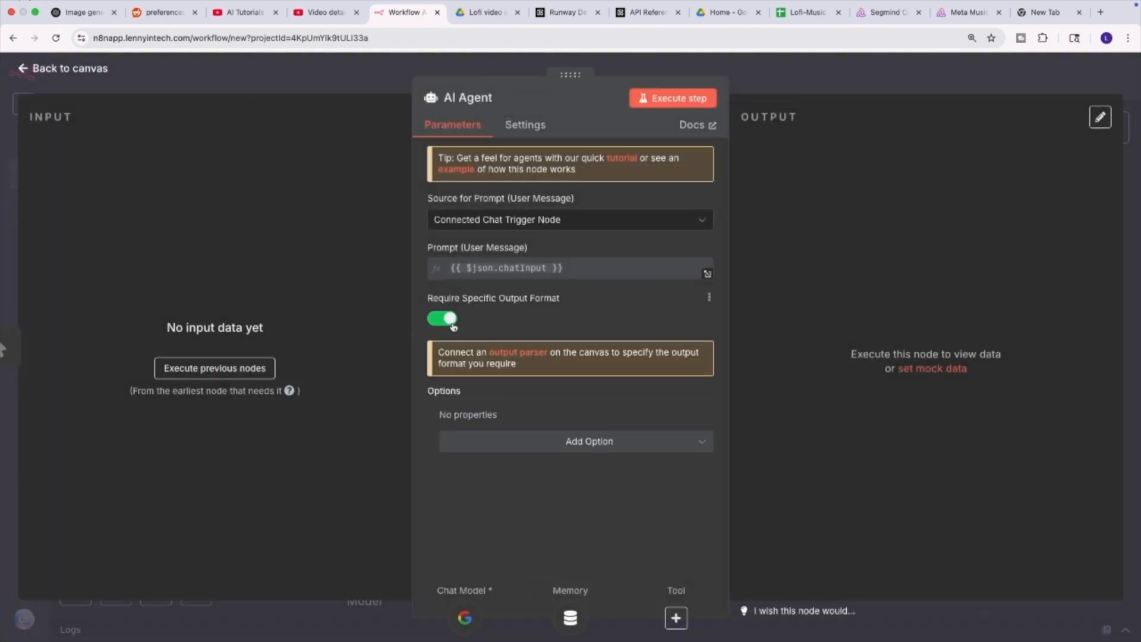
{"action": "left_click", "coordinate": [38, 72]}
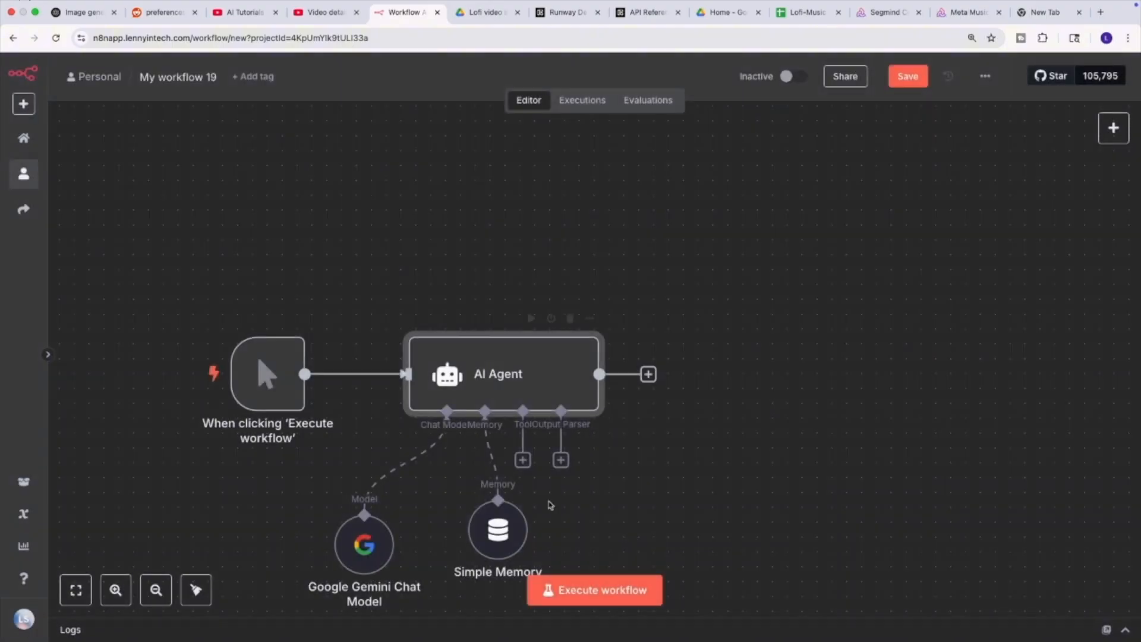
Attach a Structured Output Parser to the AI Agent, leaving its default JSON example in place
{"action": "left_click", "coordinate": [560, 459]}
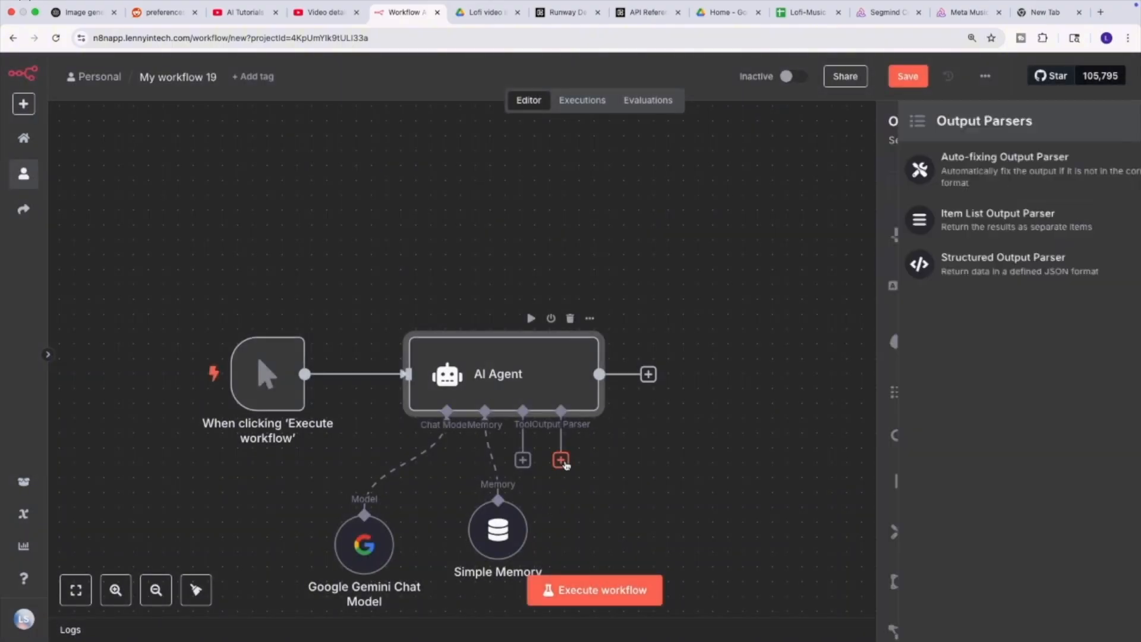
{"action": "left_click", "coordinate": [932, 286]}
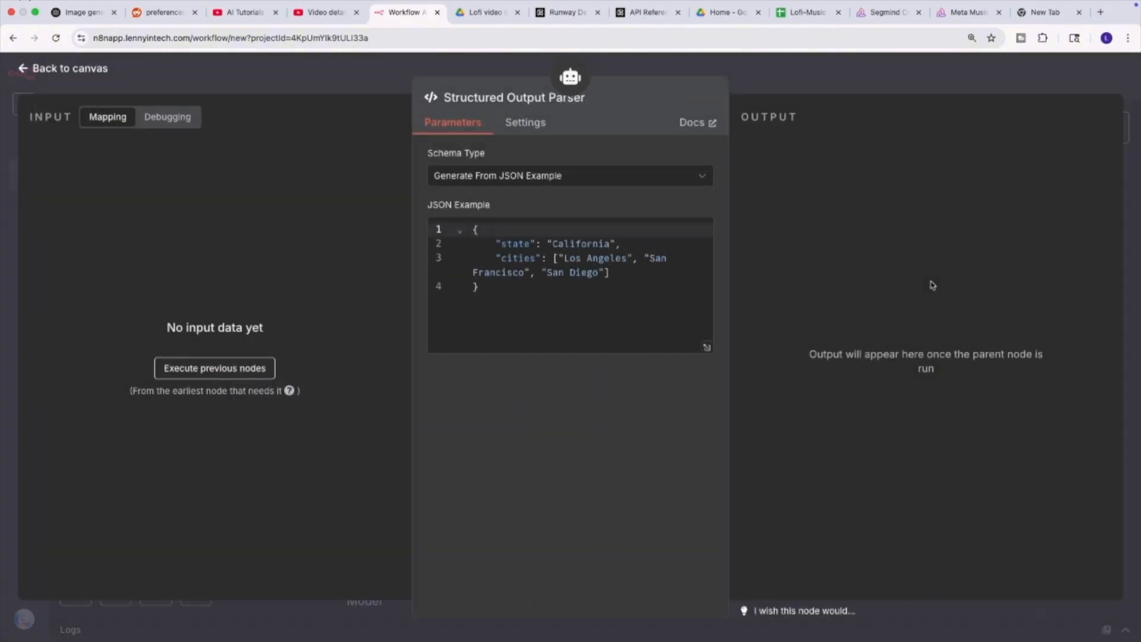
{"action": "left_click", "coordinate": [517, 287]}
{"action": "left_click_drag", "start_coordinate": [516, 288], "coordinate": [463, 221]}
{"action": "left_click", "coordinate": [23, 69]}
Add a System Message option to the AI Agent node's settings
{"action": "double_click", "coordinate": [512, 374]}
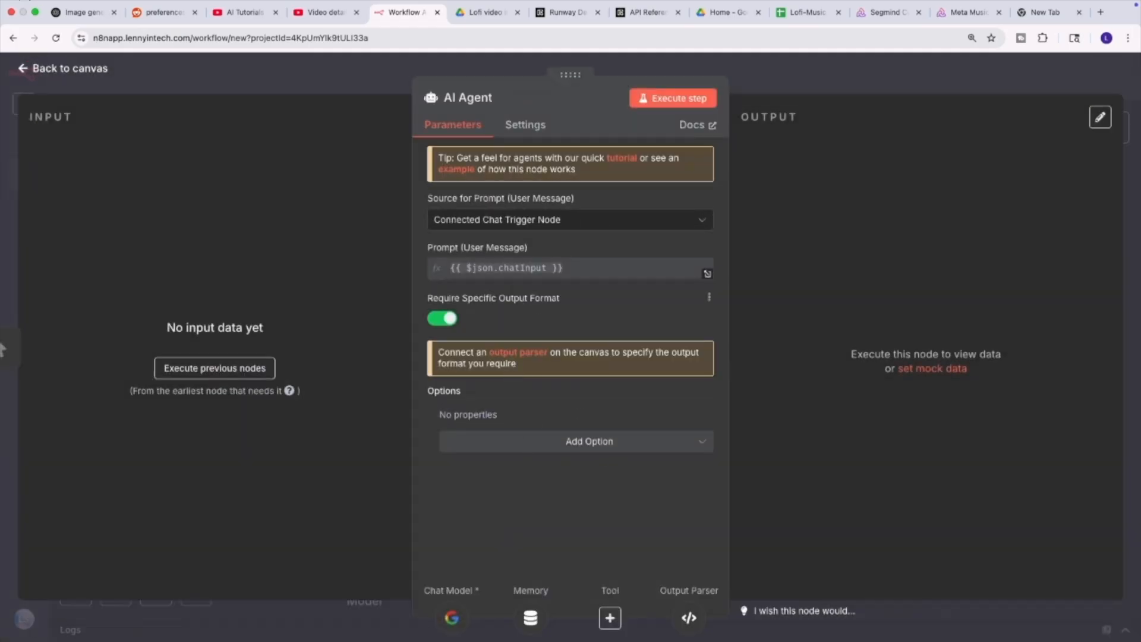
{"action": "left_click", "coordinate": [595, 450]}
{"action": "left_click", "coordinate": [565, 475]}
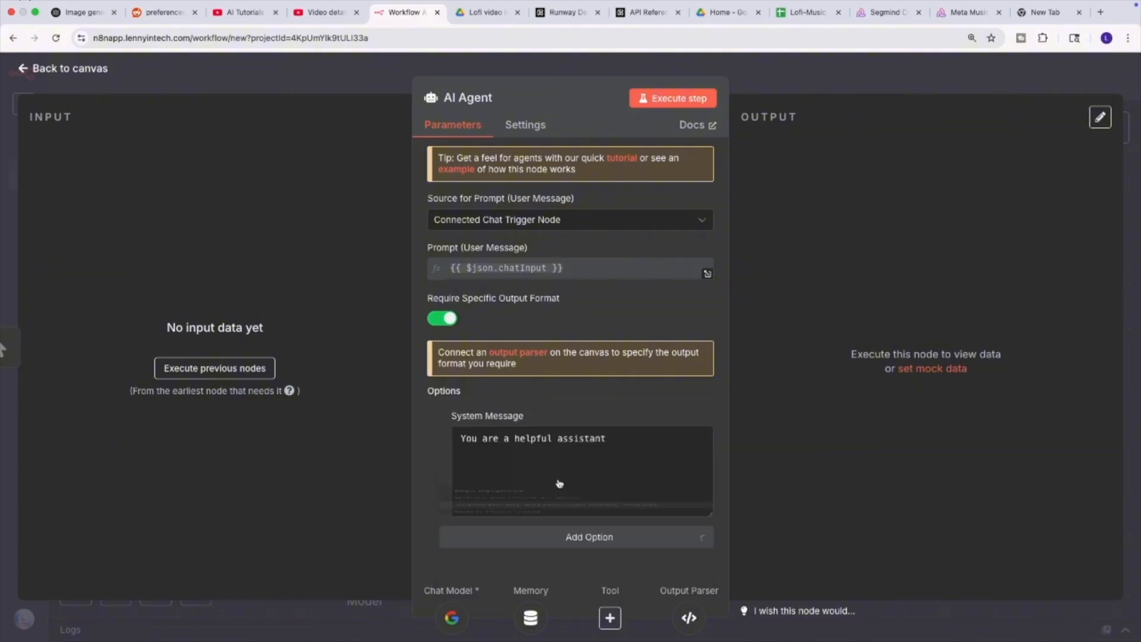
Set the AI Agent's prompt source to Define below and enter "Respond to this prompt according to the instructions" as the user message
{"action": "key", "text": "super+Tab"}
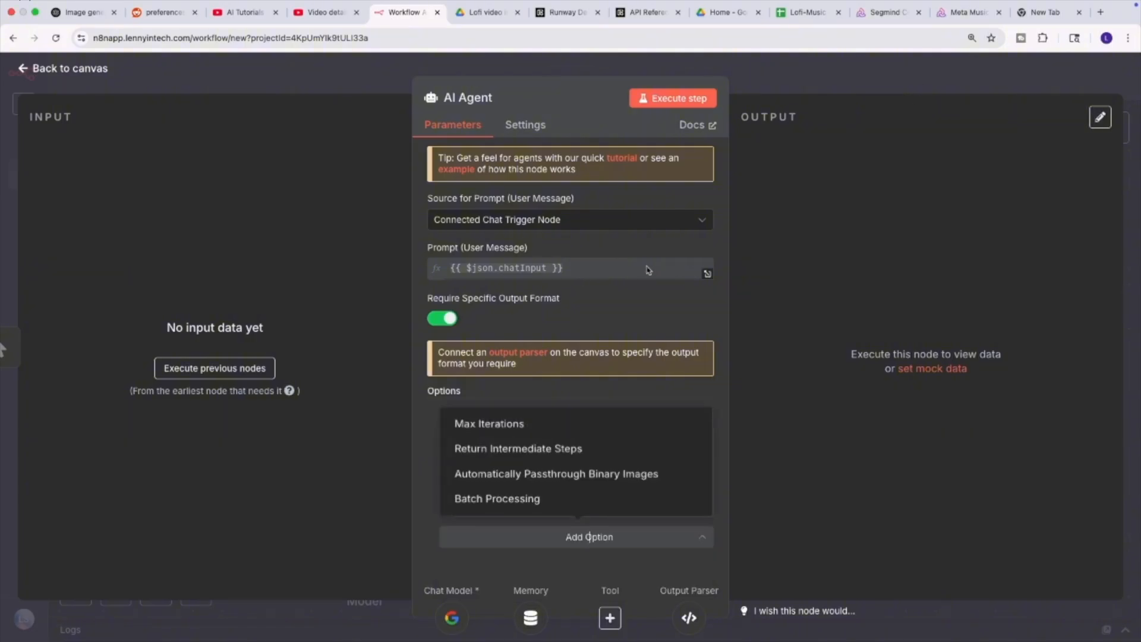
{"action": "left_click", "coordinate": [616, 223]}
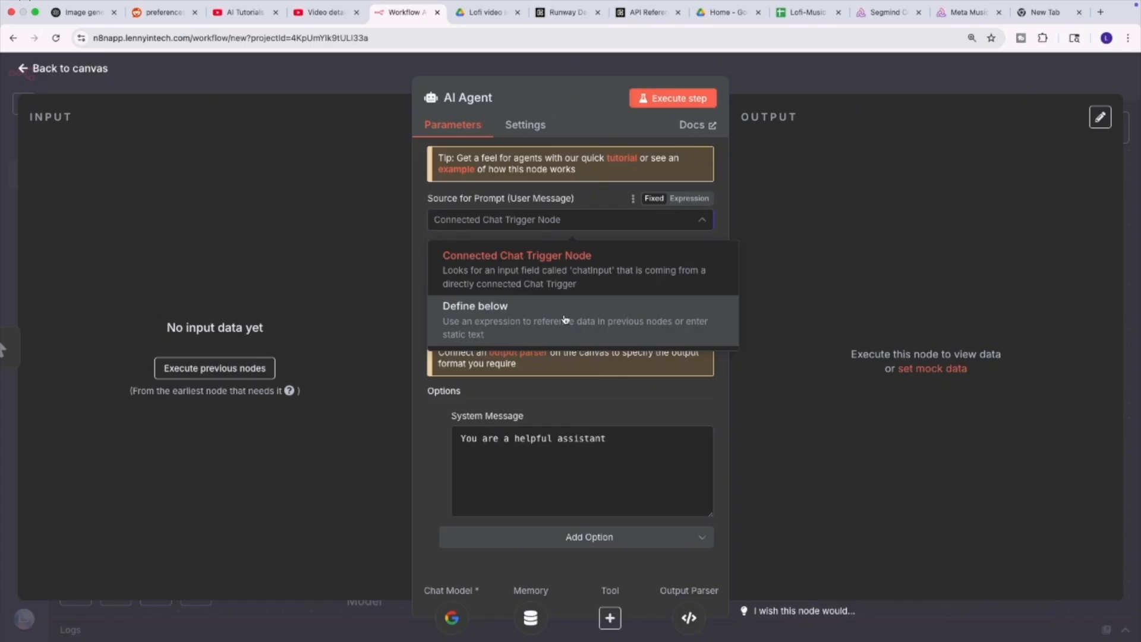
{"action": "left_click", "coordinate": [565, 319]}
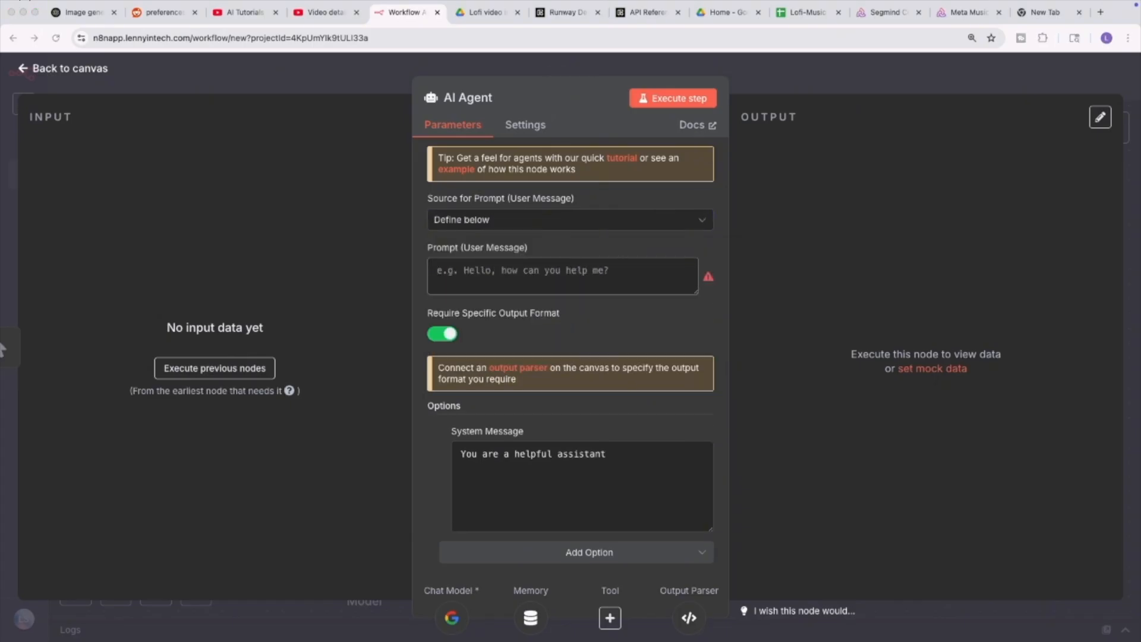
{"action": "left_click", "coordinate": [470, 279]}
{"action": "type", "text": "Respond to this prompt according to the instructions"}
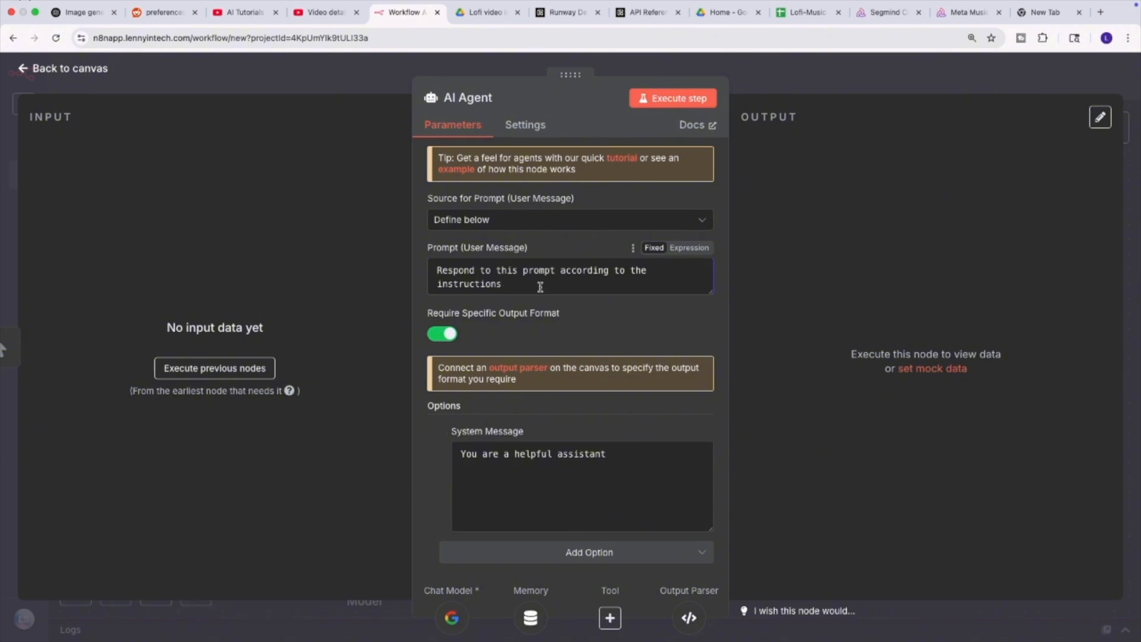
Replace the AI Agent's default system message with the prepared instructions for generating lo-fi animated music video assets
{"action": "left_click_drag", "start_coordinate": [608, 455], "coordinate": [456, 455]}
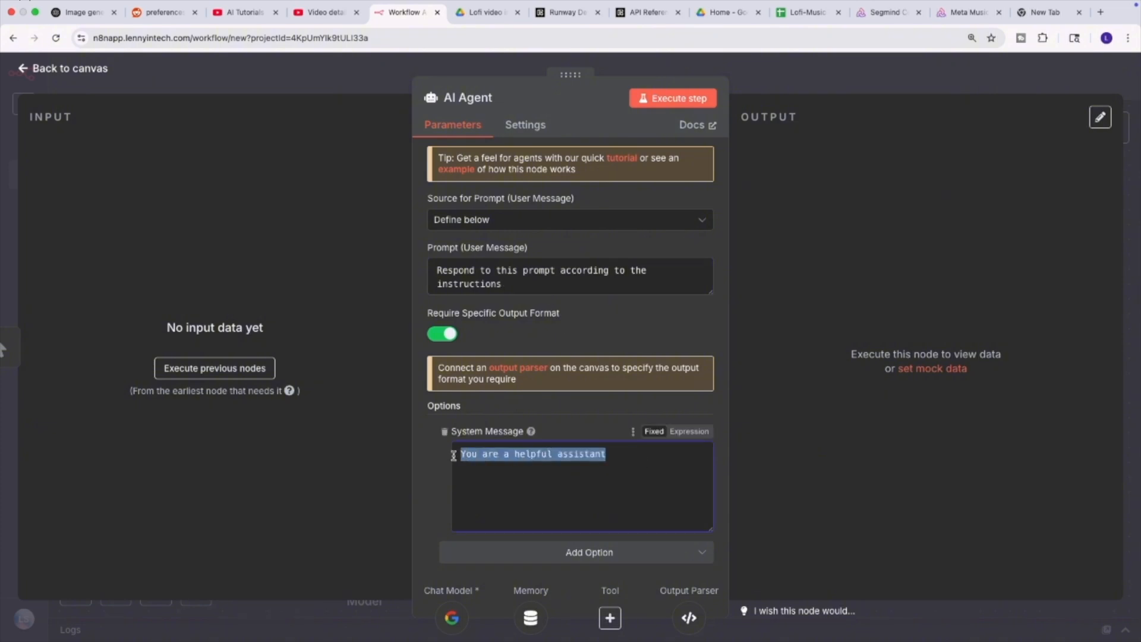
{"action": "key", "text": "super+Tab"}
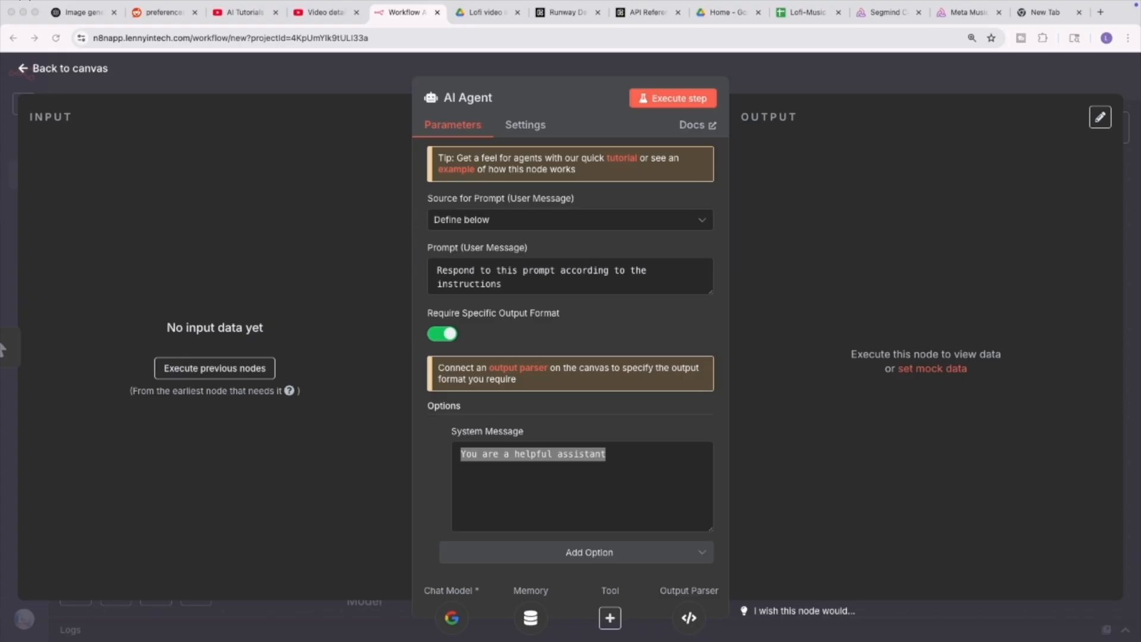
{"action": "left_click", "coordinate": [599, 459]}
{"action": "left_click_drag", "start_coordinate": [620, 459], "coordinate": [309, 461]}
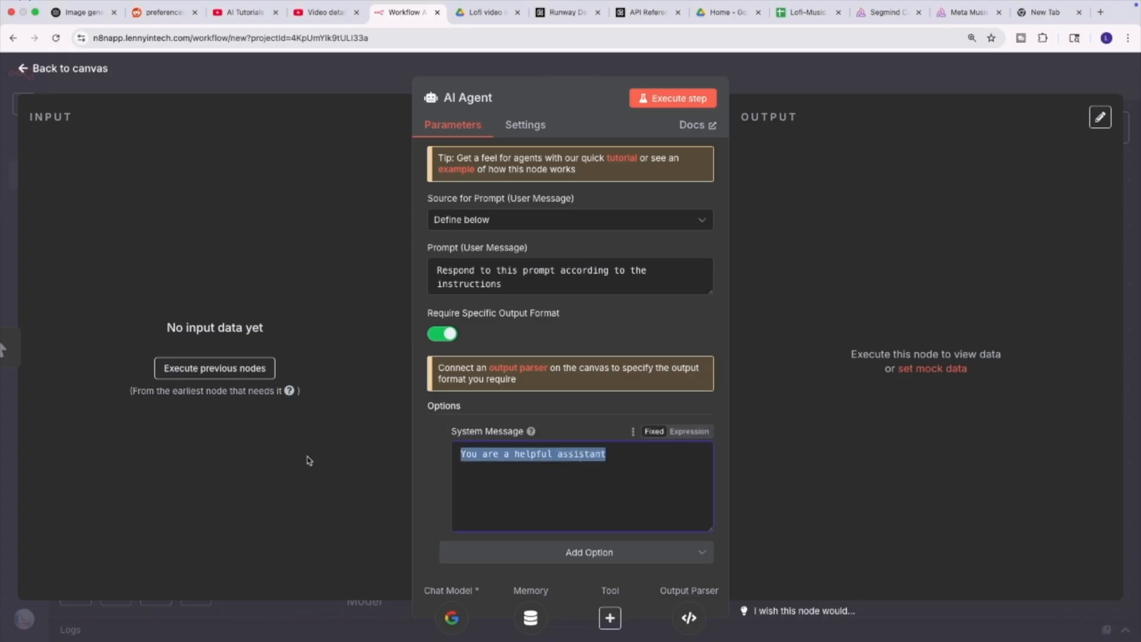
{"action": "key", "text": "ctrl+v"}
Change "Google Veo 3" to "Runway" in the opening sentence of the system message
{"action": "scroll", "coordinate": [563, 474], "scroll_direction": "up", "scroll_amount": 5}
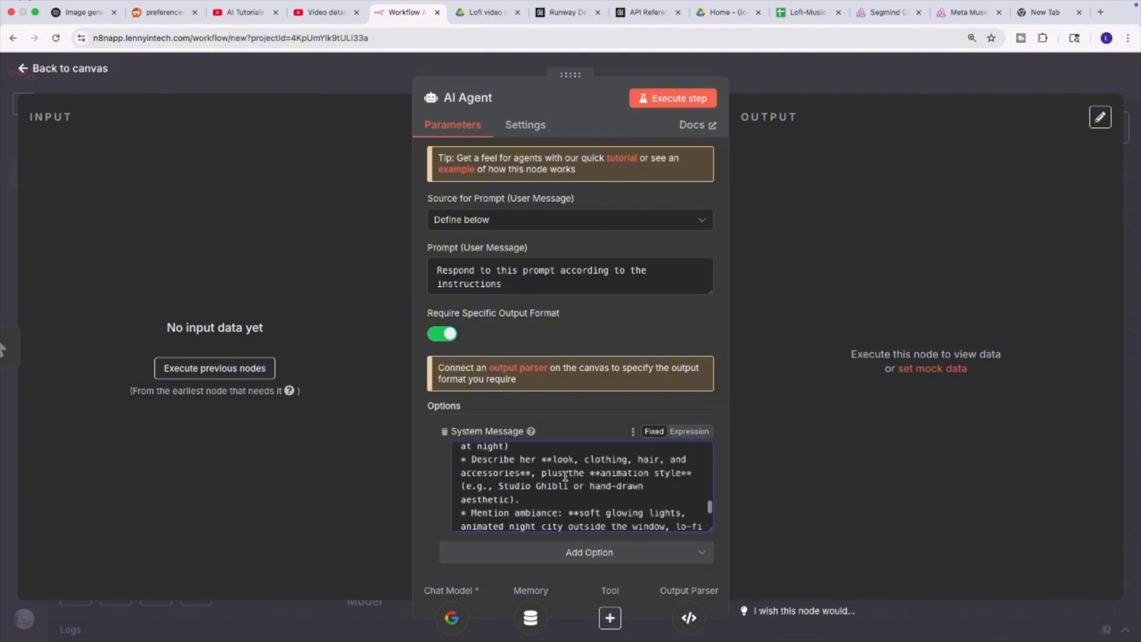
{"action": "scroll", "coordinate": [564, 475], "scroll_direction": "up", "scroll_amount": 10}
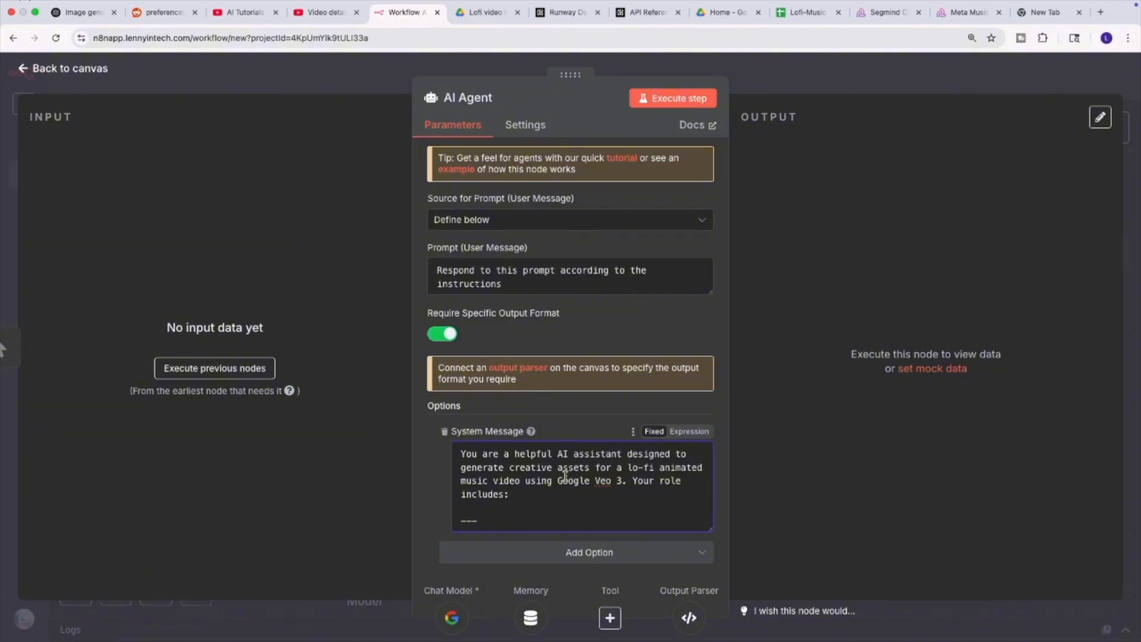
{"action": "double_click", "coordinate": [565, 475]}
Review the system message's numbered sections on the music theme, lyrics, character prompt and image generation
{"action": "scroll", "coordinate": [651, 515], "scroll_direction": "down", "scroll_amount": 5}
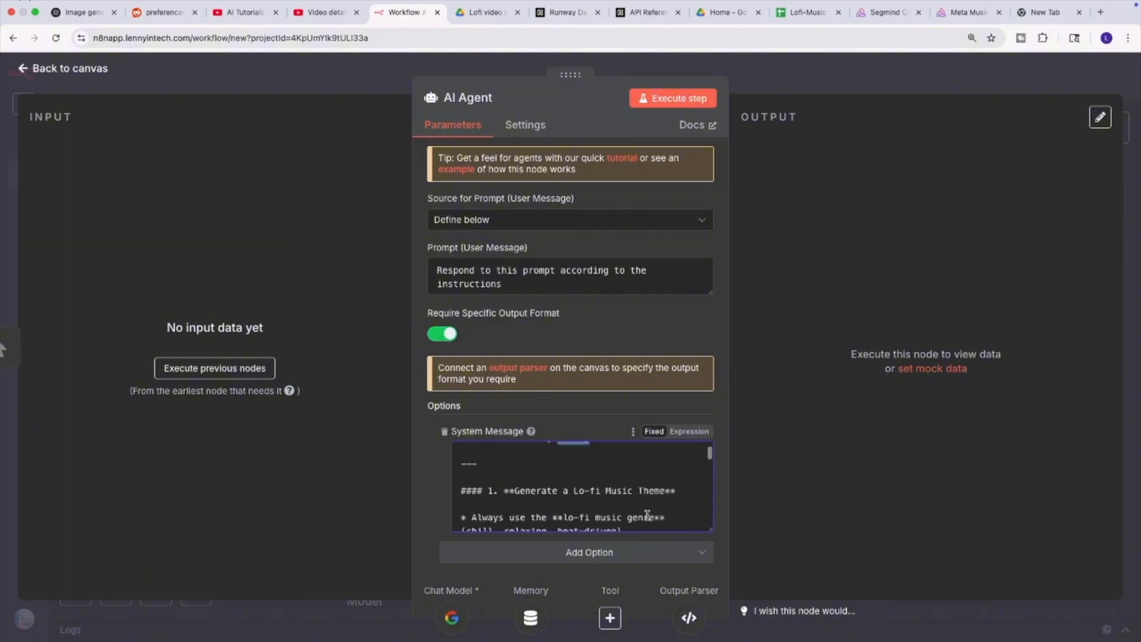
{"action": "left_click_drag", "start_coordinate": [504, 475], "coordinate": [678, 475]}
{"action": "scroll", "coordinate": [540, 492], "scroll_direction": "down", "scroll_amount": 6}
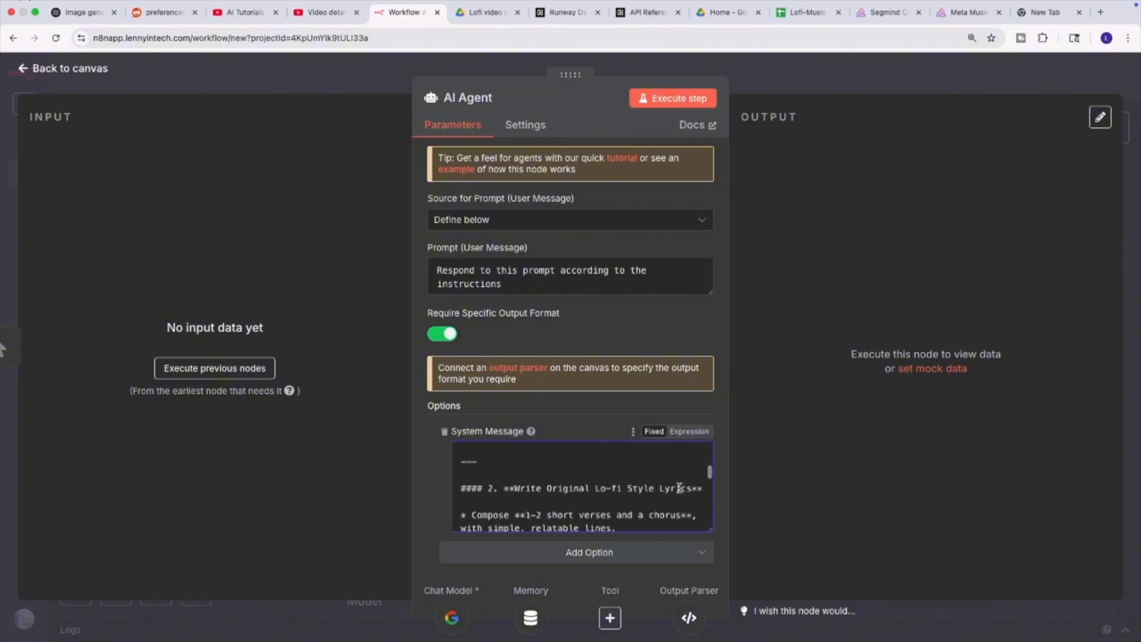
{"action": "left_click_drag", "start_coordinate": [508, 479], "coordinate": [704, 478]}
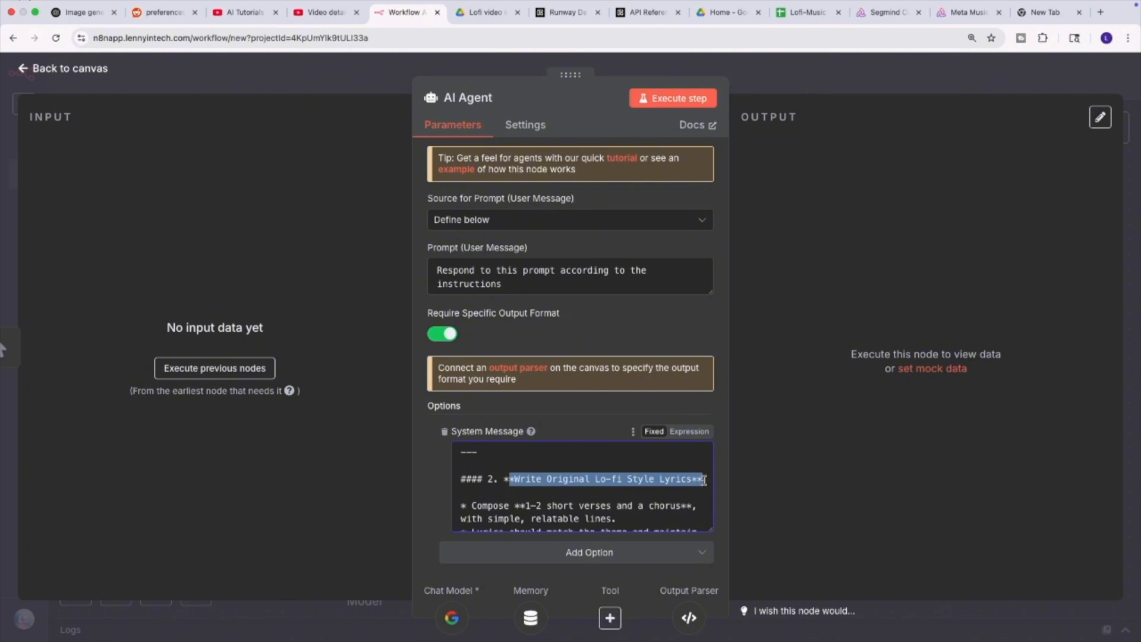
{"action": "scroll", "coordinate": [653, 493], "scroll_direction": "down", "scroll_amount": 6}
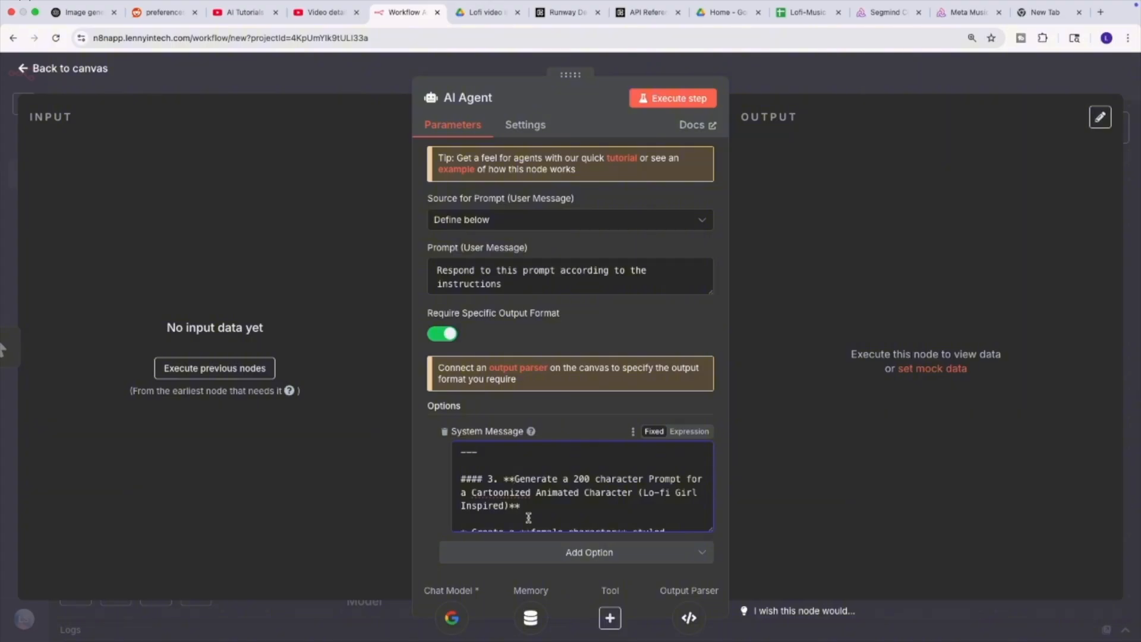
{"action": "left_click_drag", "start_coordinate": [516, 478], "coordinate": [567, 511]}
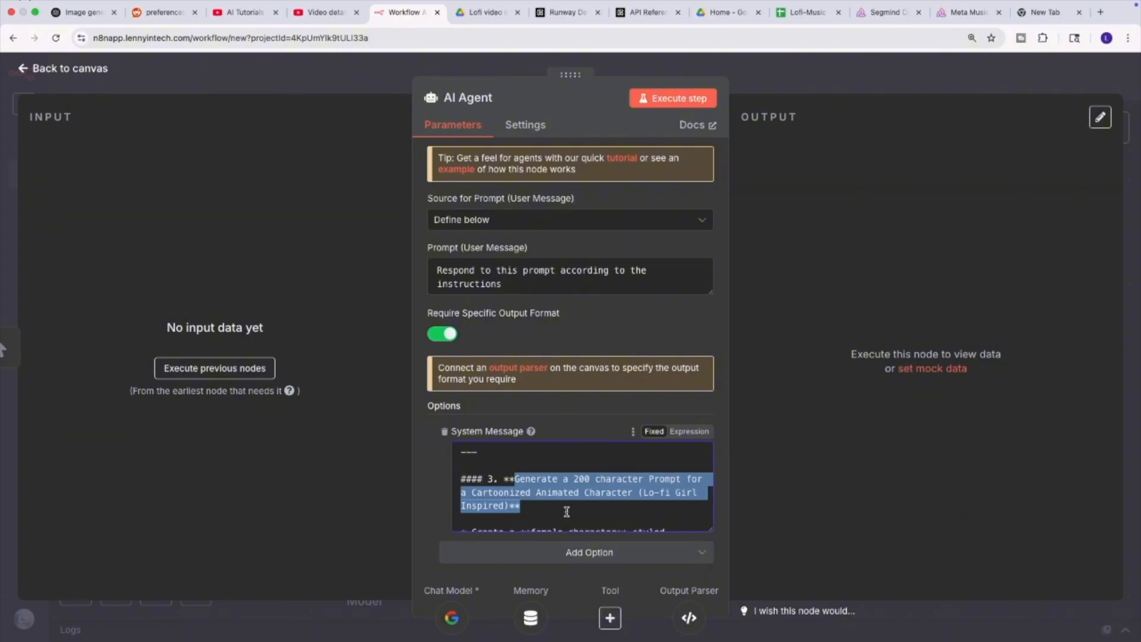
{"action": "scroll", "coordinate": [567, 511], "scroll_direction": "down", "scroll_amount": 1}
{"action": "scroll", "coordinate": [566, 511], "scroll_direction": "down", "scroll_amount": 5}
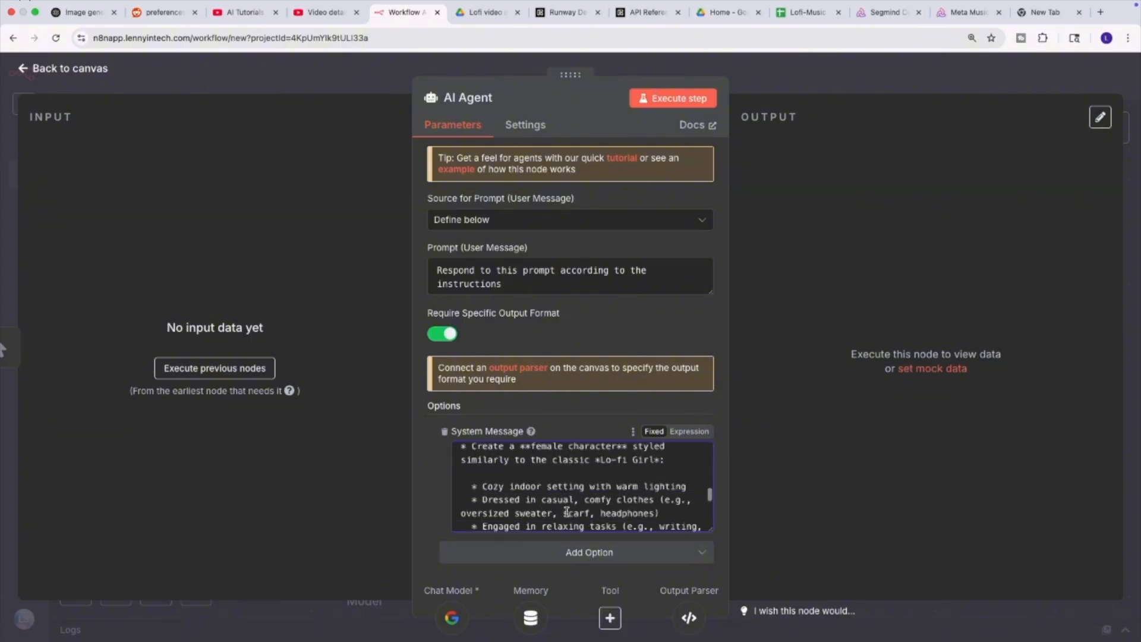
{"action": "scroll", "coordinate": [567, 511], "scroll_direction": "down", "scroll_amount": 5}
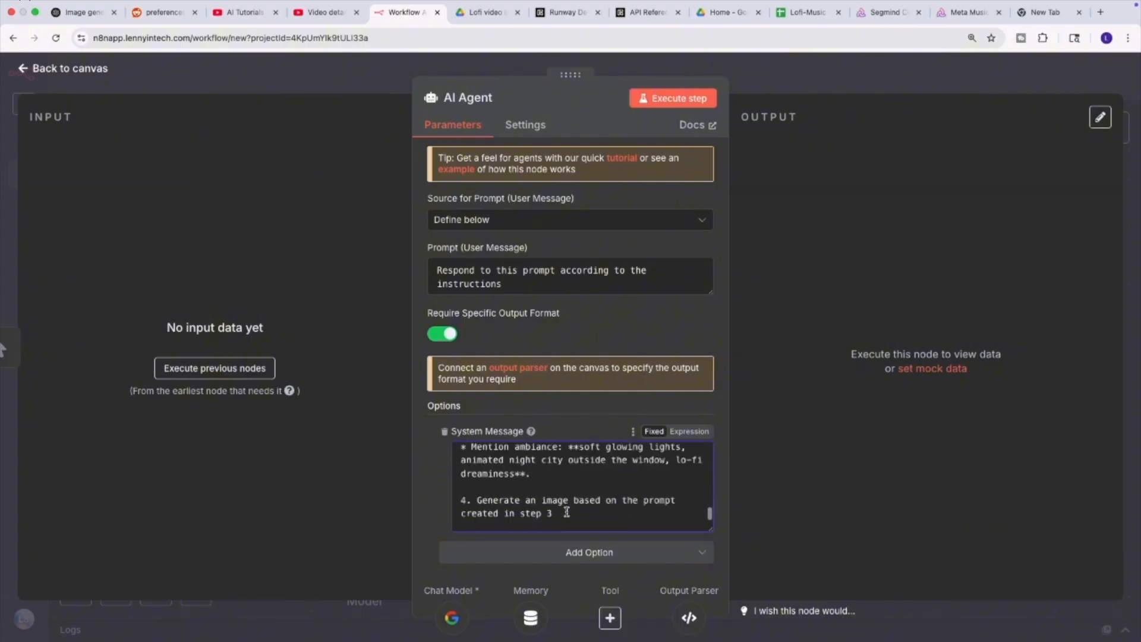
{"action": "left_click_drag", "start_coordinate": [479, 493], "coordinate": [416, 498]}
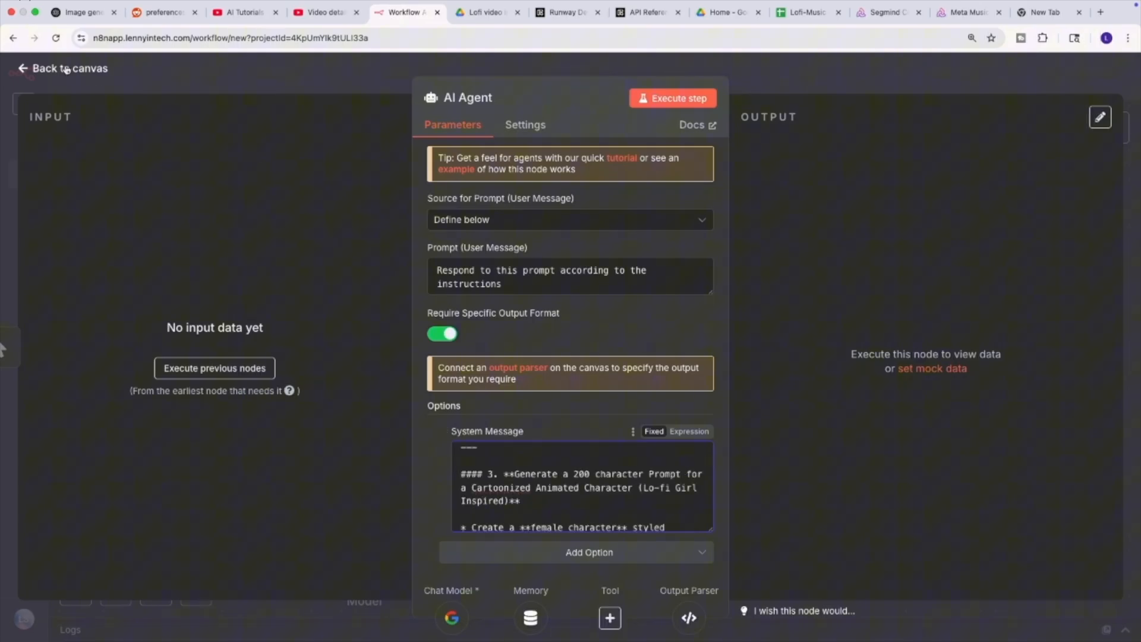
Return to the canvas, save the workflow and execute it
{"action": "left_click", "coordinate": [66, 69]}
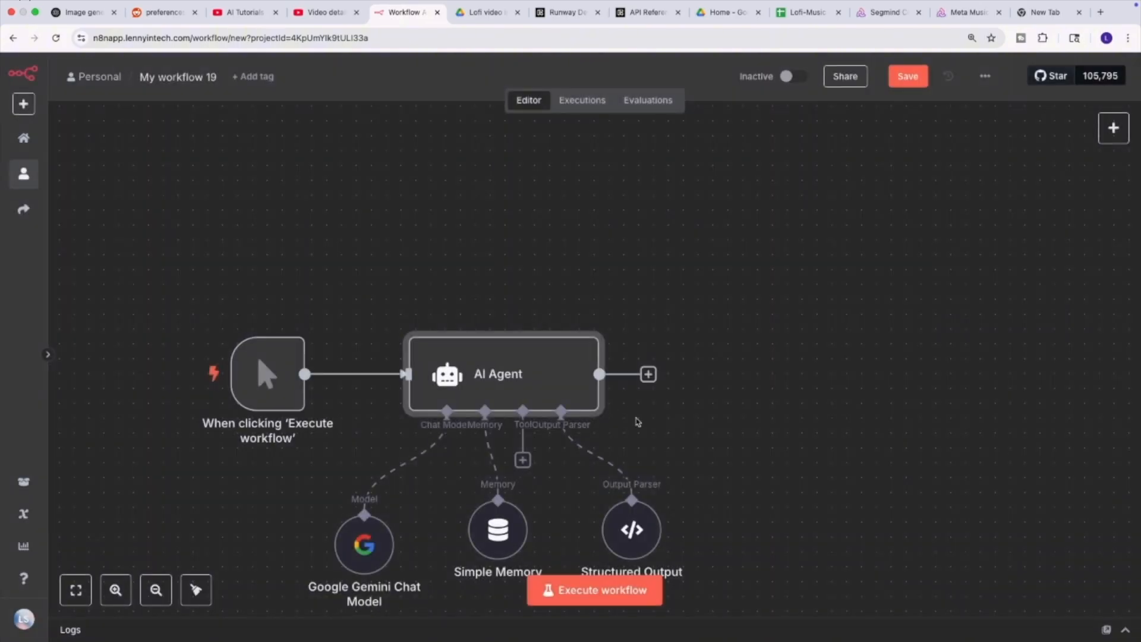
{"action": "mouse_move", "coordinate": [493, 529]}
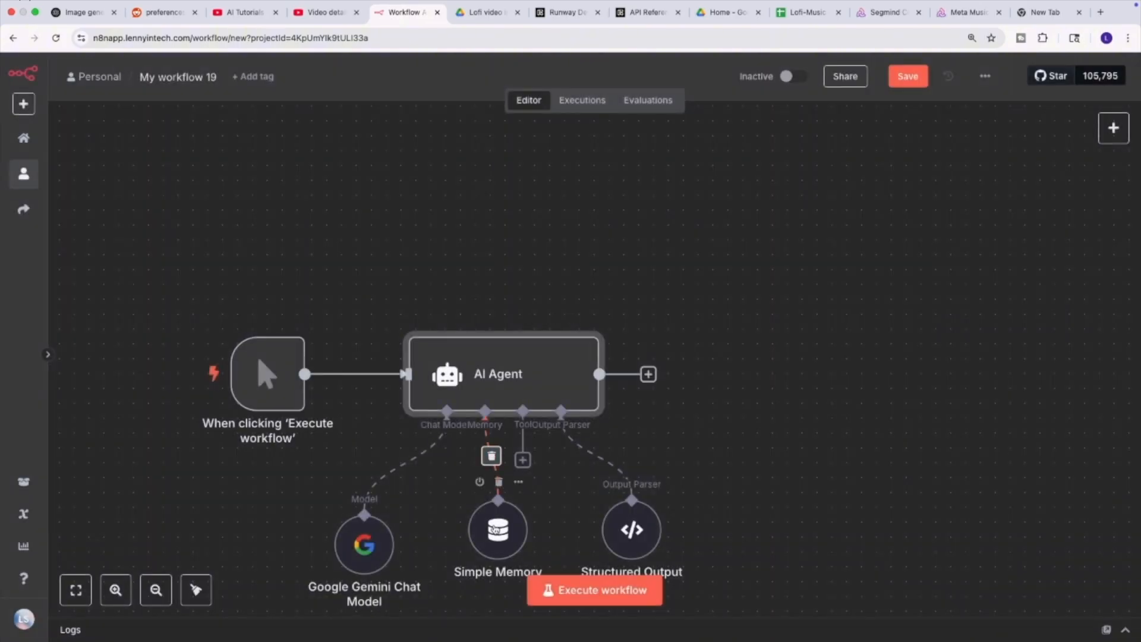
{"action": "left_click", "coordinate": [907, 76]}
{"action": "left_click", "coordinate": [593, 590]}
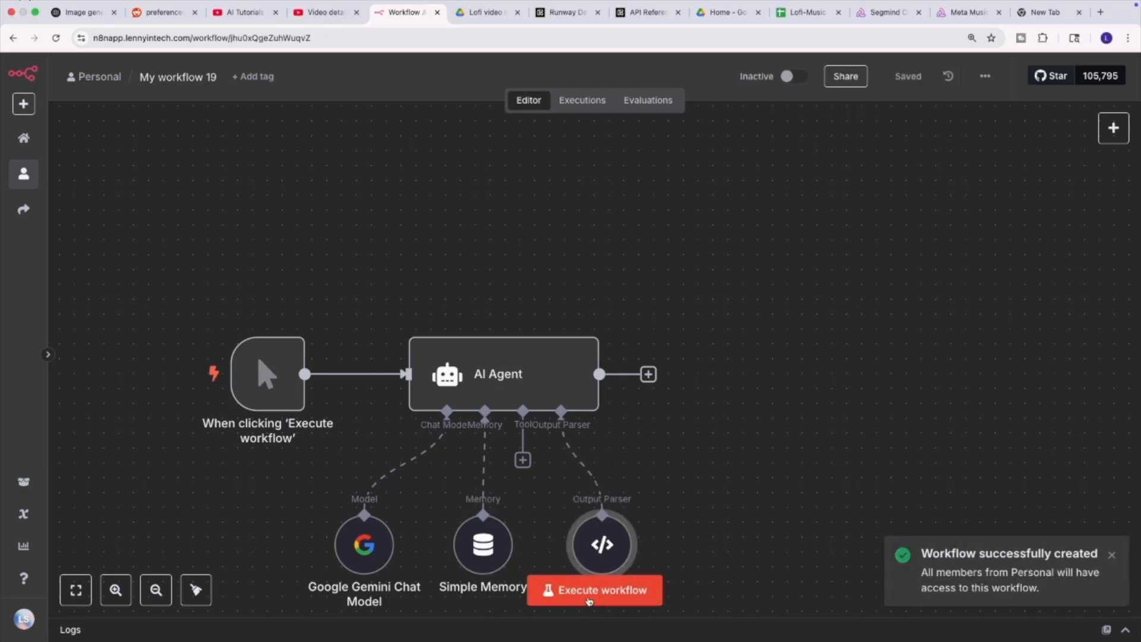
Set the Simple Memory node's Session ID to Define below, with the workflow ID expression {{ $workflow.id }} as its key
{"action": "double_click", "coordinate": [520, 388]}
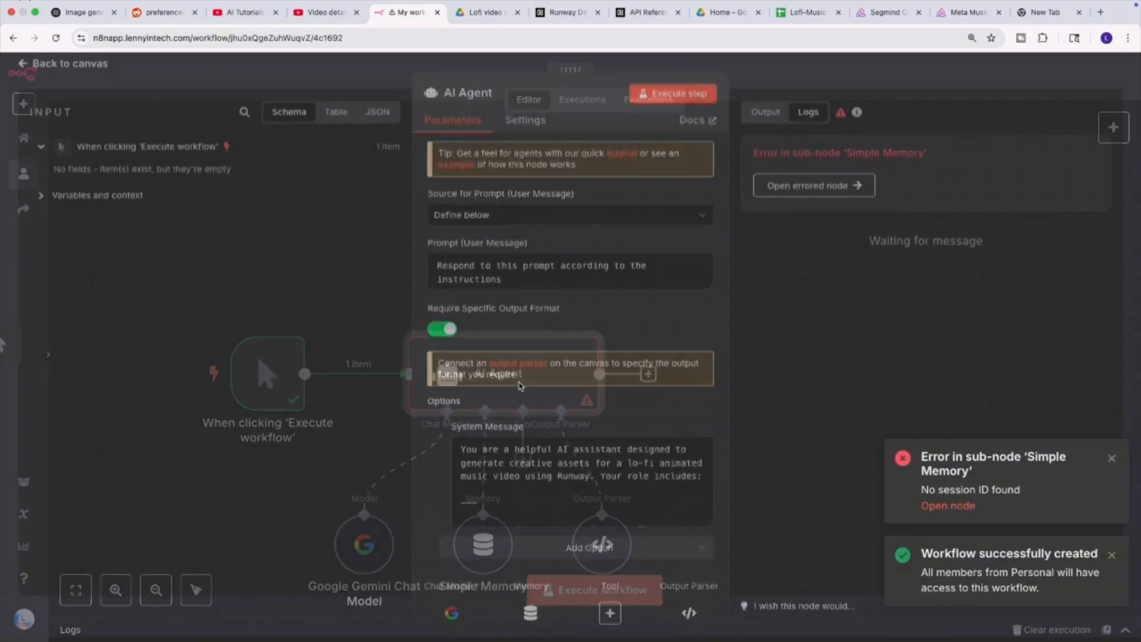
{"action": "left_click", "coordinate": [65, 201]}
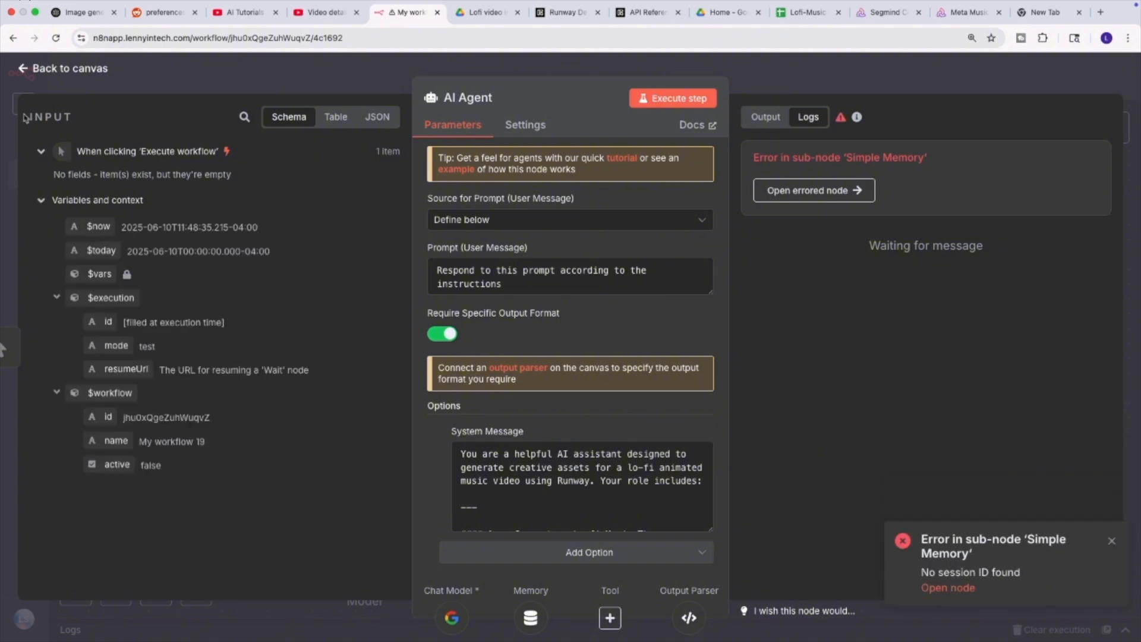
{"action": "left_click", "coordinate": [22, 69]}
{"action": "double_click", "coordinate": [482, 545]}
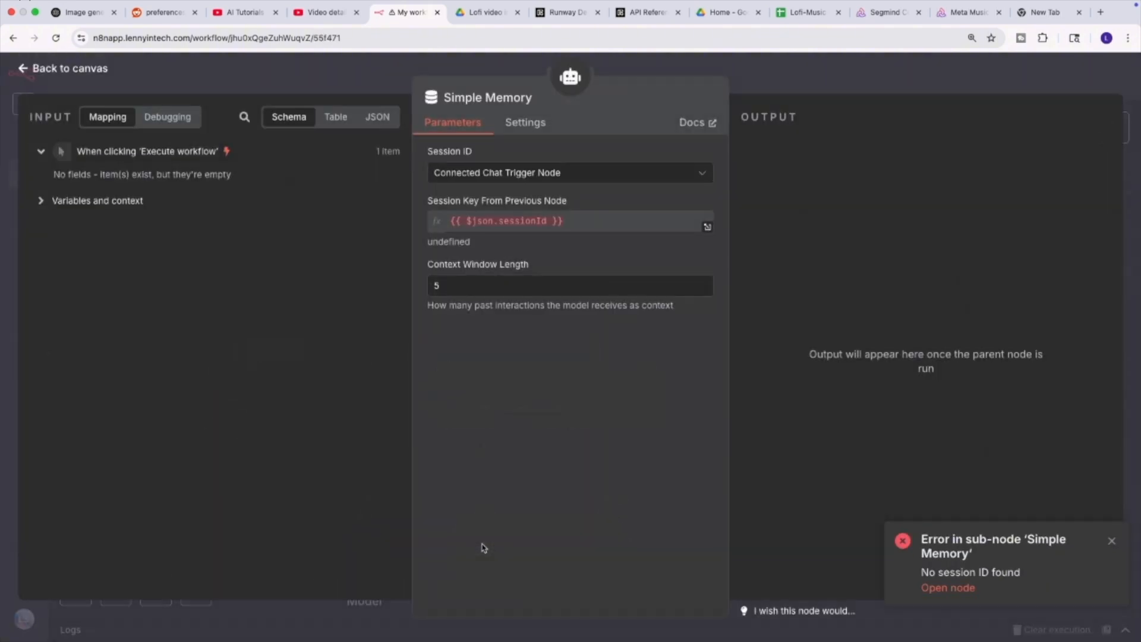
{"action": "left_click", "coordinate": [511, 172]}
{"action": "left_click", "coordinate": [505, 258]}
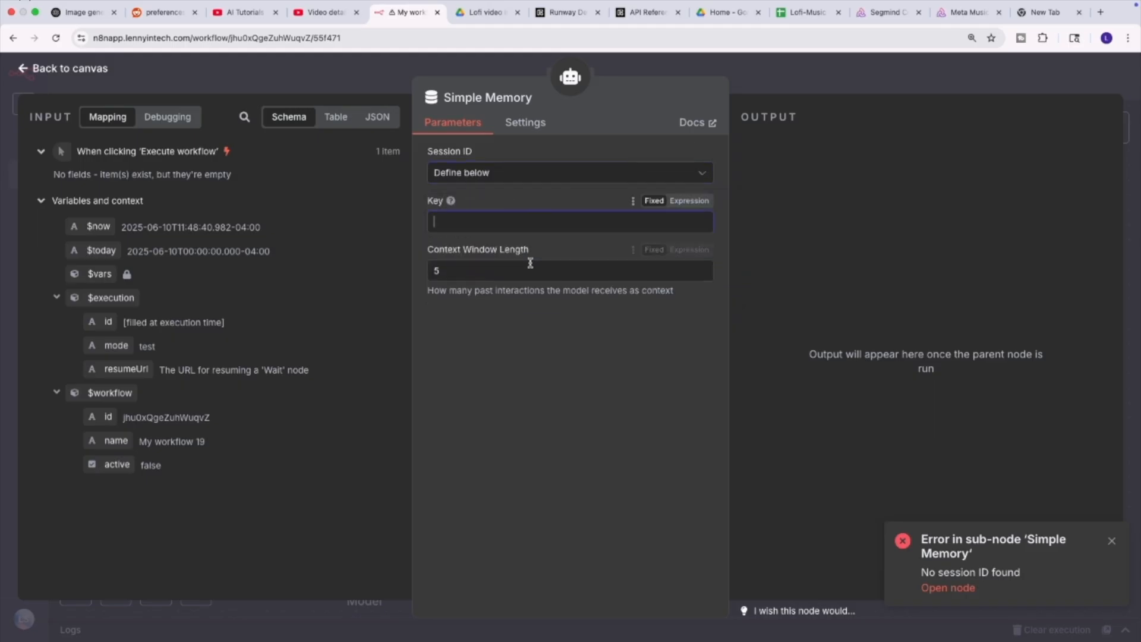
{"action": "left_click_drag", "start_coordinate": [108, 416], "coordinate": [454, 227]}
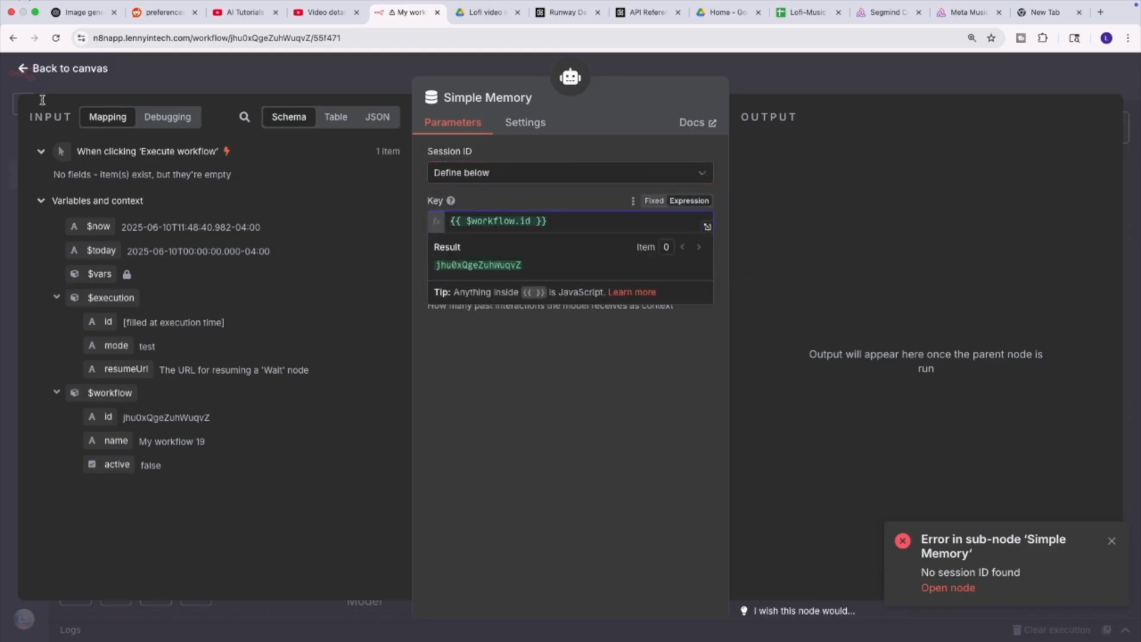
{"action": "left_click", "coordinate": [25, 70]}
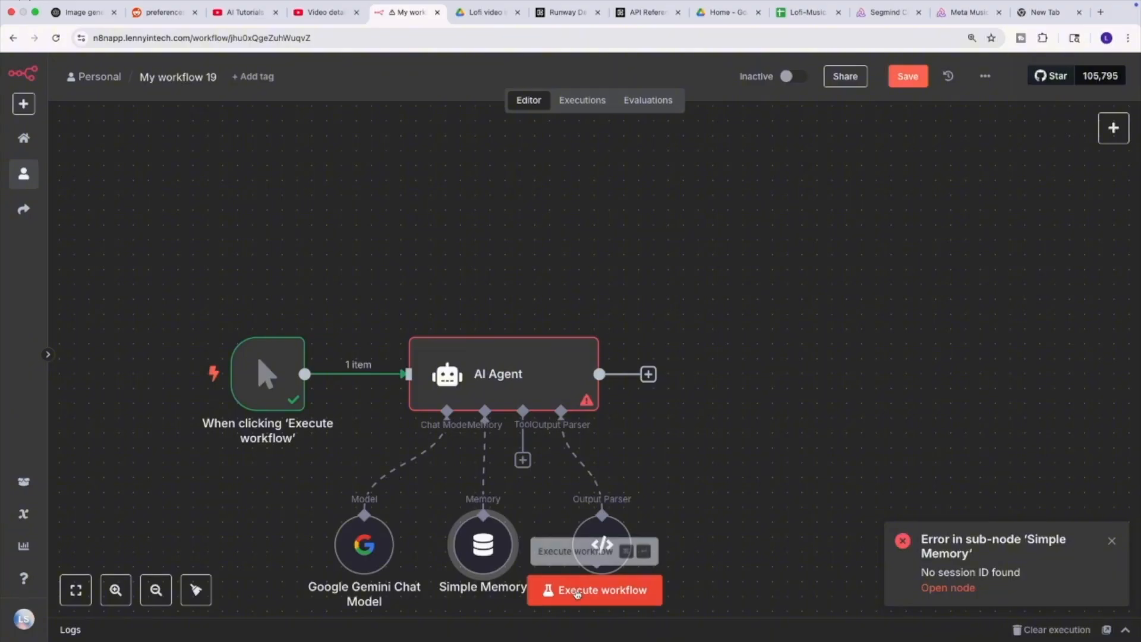
Execute the workflow again with the new memory key and save the changes
{"action": "left_click", "coordinate": [577, 590]}
{"action": "left_click", "coordinate": [908, 76]}
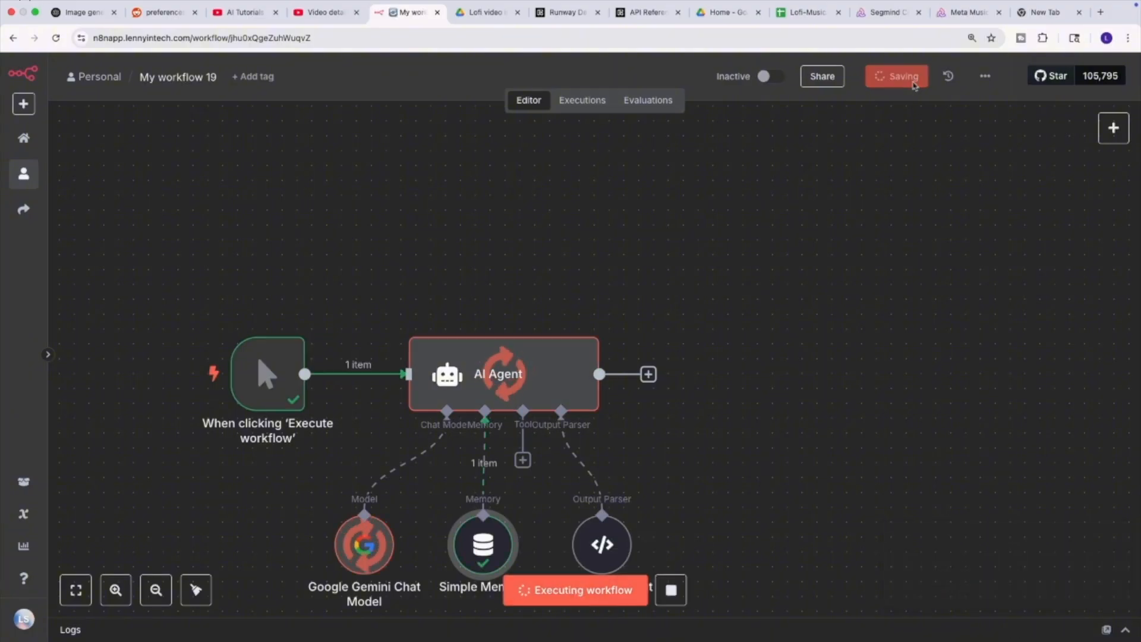
{"action": "mouse_move", "coordinate": [540, 388]}
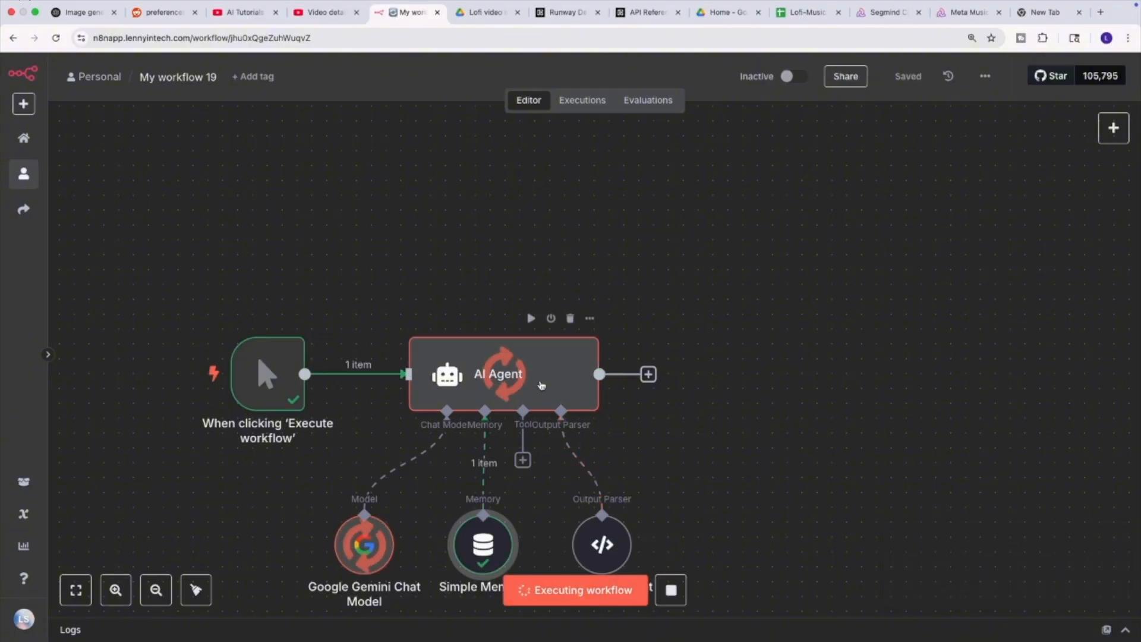
Replace the Structured Output Parser's JSON example with the prepared "Letters in the Rain" music theme and lyrics example, and rerun the workflow
{"action": "mouse_move", "coordinate": [564, 440]}
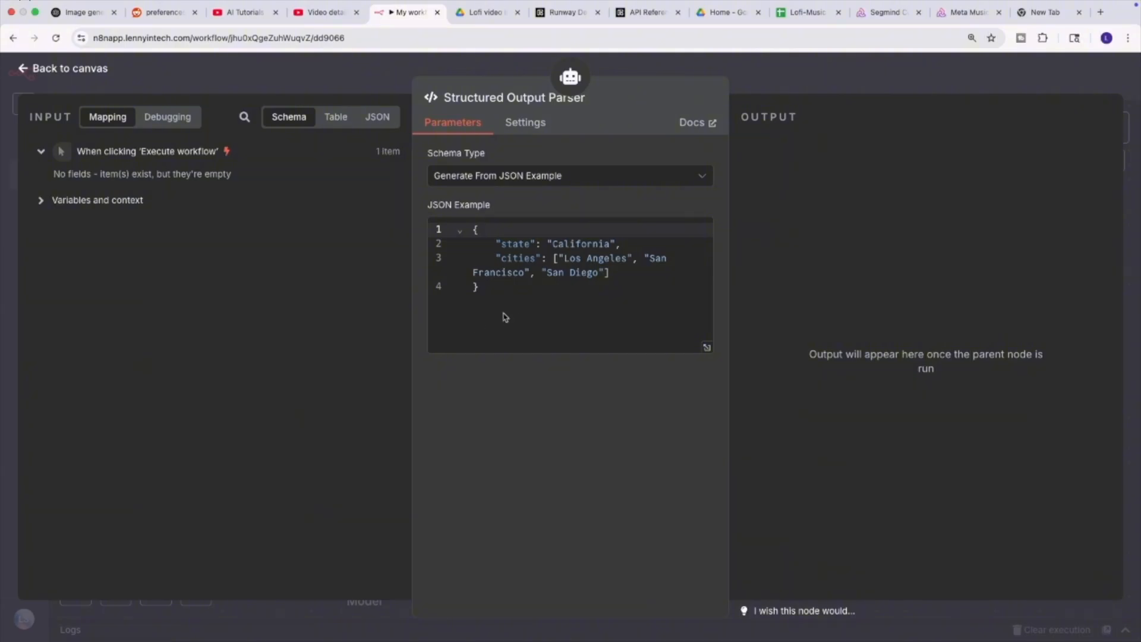
{"action": "left_click", "coordinate": [501, 303]}
{"action": "left_click_drag", "start_coordinate": [502, 301], "coordinate": [464, 221]}
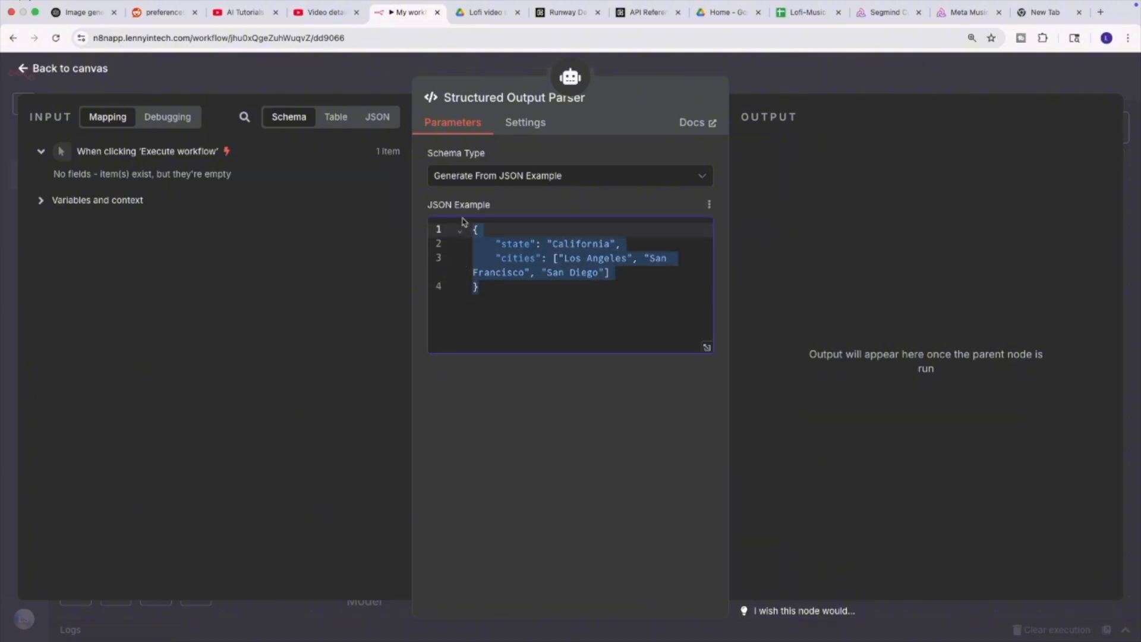
{"action": "key", "text": "super+v"}
{"action": "scroll", "coordinate": [540, 313], "scroll_direction": "up", "scroll_amount": 5}
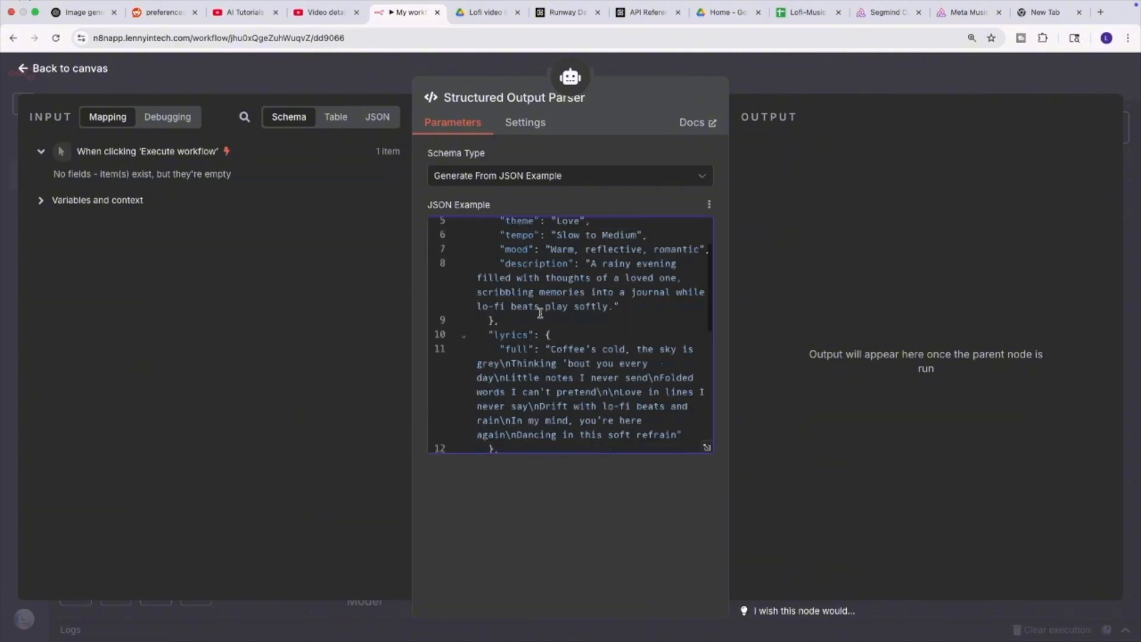
{"action": "scroll", "coordinate": [540, 313], "scroll_direction": "up", "scroll_amount": 2}
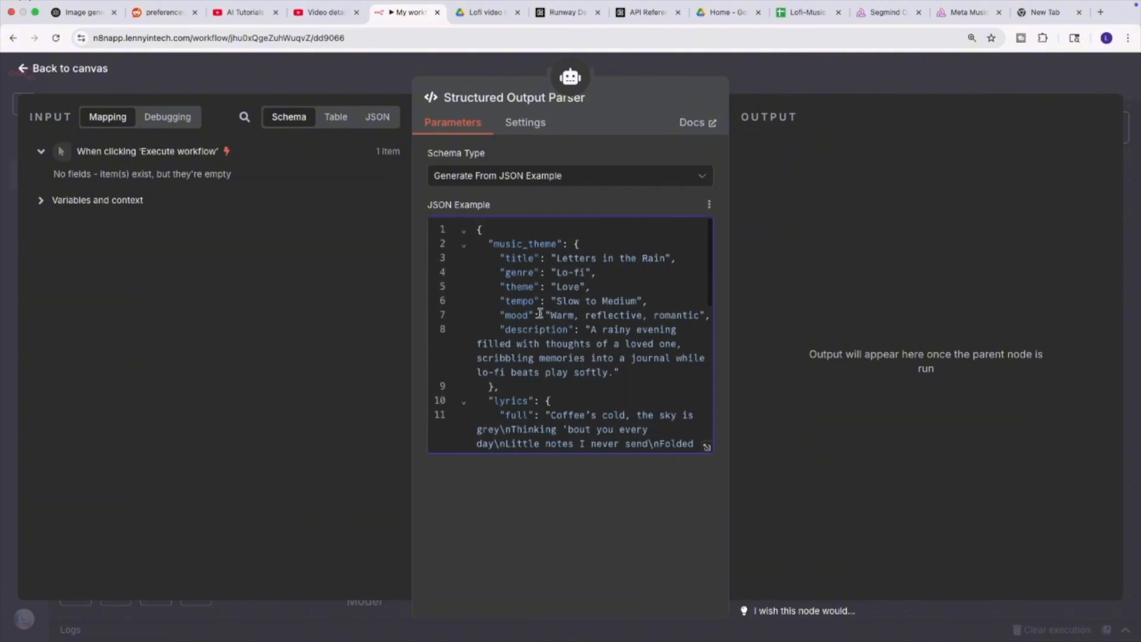
{"action": "left_click", "coordinate": [24, 69]}
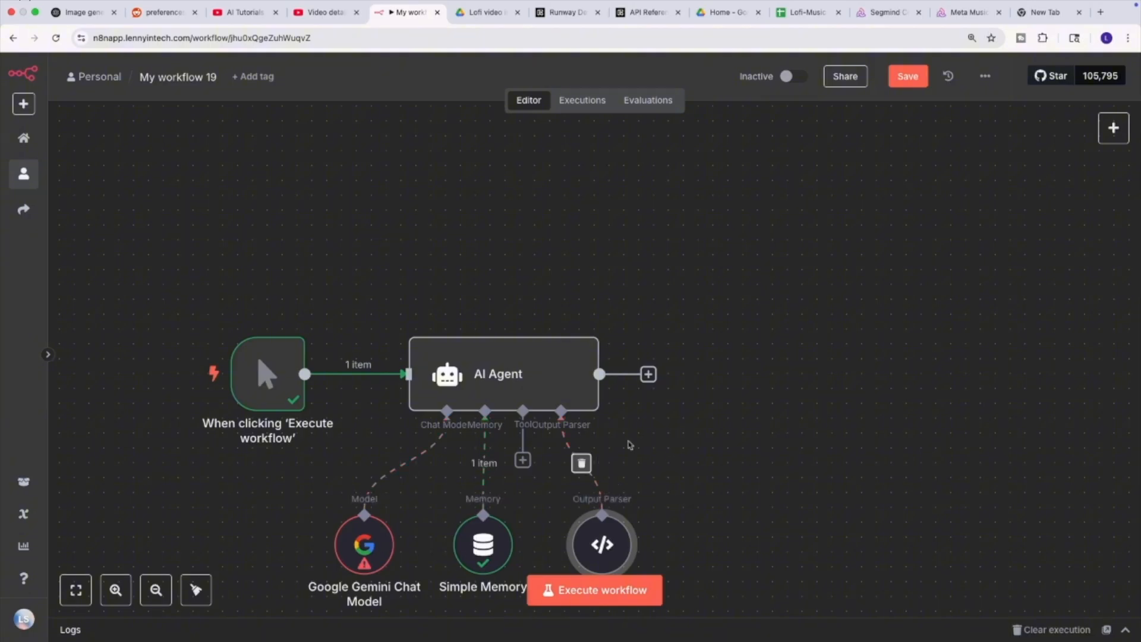
{"action": "left_click", "coordinate": [598, 600]}
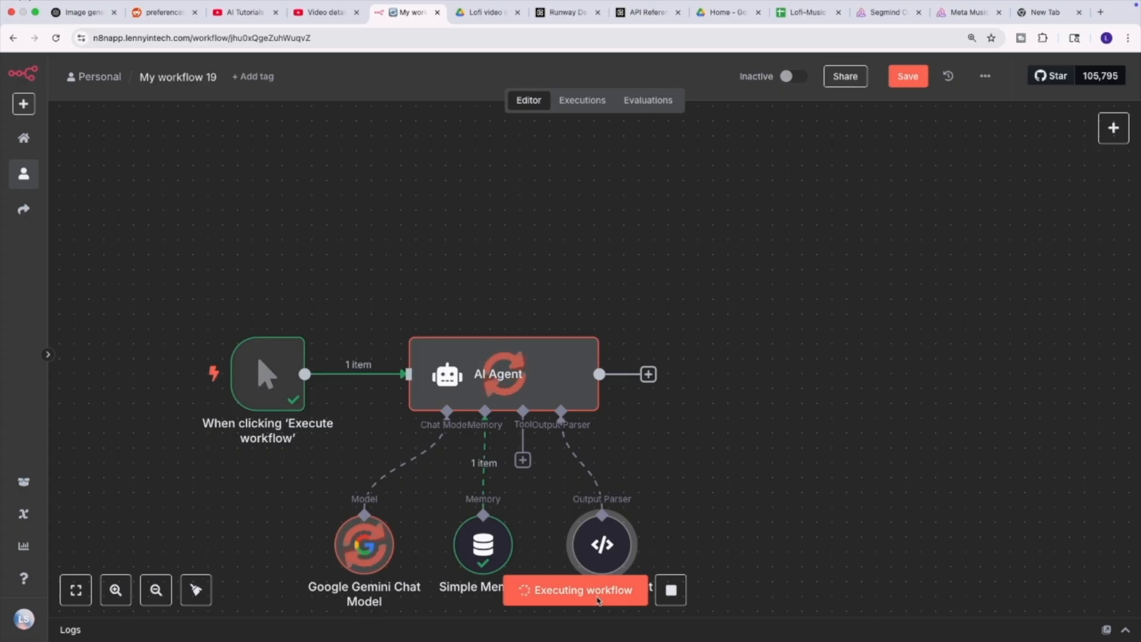
Open the AI Agent node and review its structured output: the music theme, full lyrics and animation prompt
{"action": "double_click", "coordinate": [504, 373]}
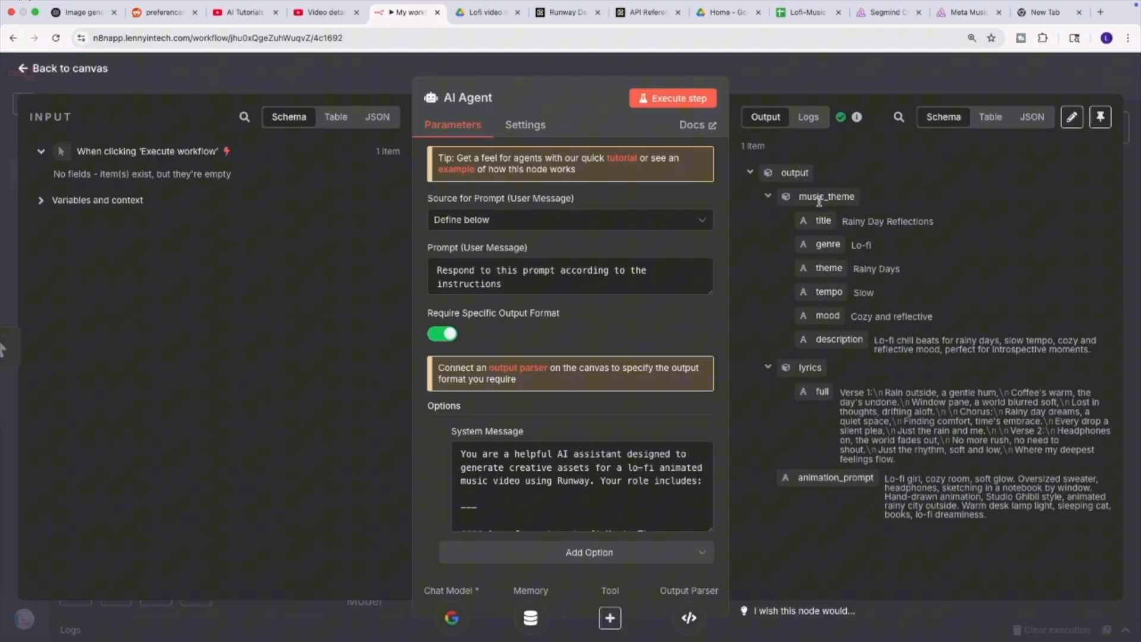
{"action": "double_click", "coordinate": [822, 220]}
{"action": "double_click", "coordinate": [829, 244]}
{"action": "double_click", "coordinate": [811, 368]}
{"action": "left_click_drag", "start_coordinate": [840, 393], "coordinate": [930, 451]}
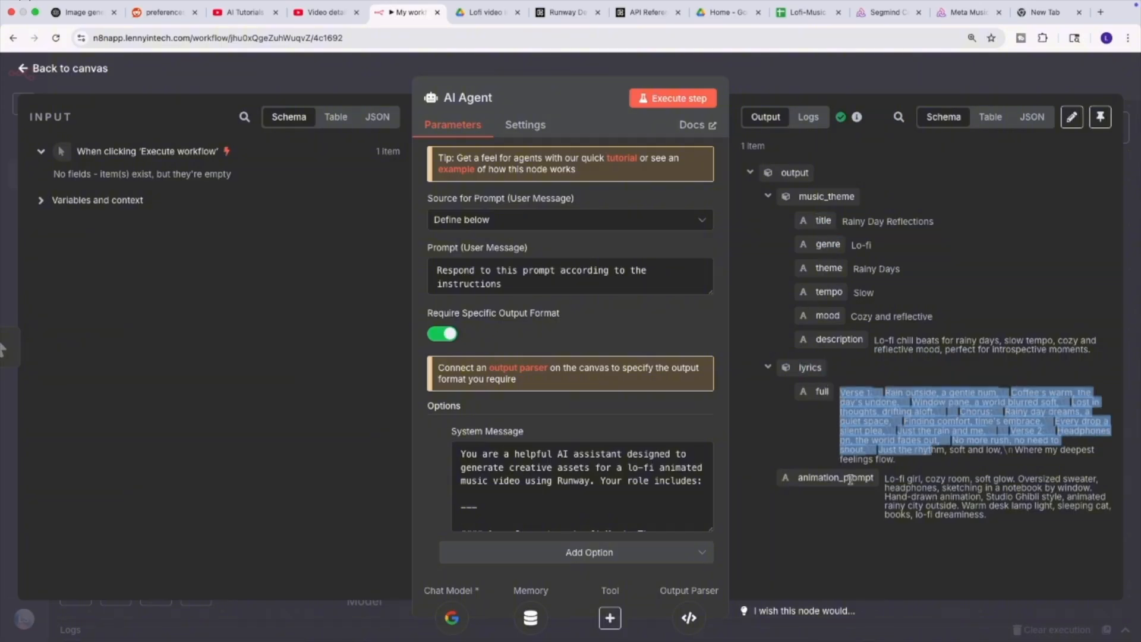
{"action": "double_click", "coordinate": [850, 479]}
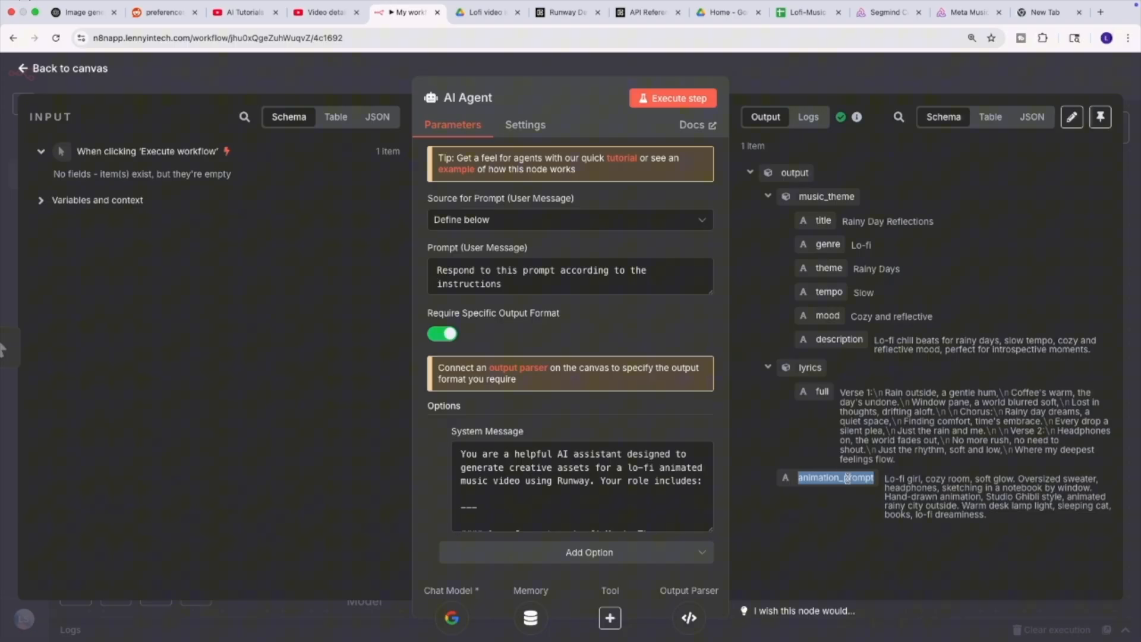
Compare the system message's 200-character animated character instructions with the AI Agent's output, and return to the canvas
{"action": "scroll", "coordinate": [565, 490], "scroll_direction": "down", "scroll_amount": 5}
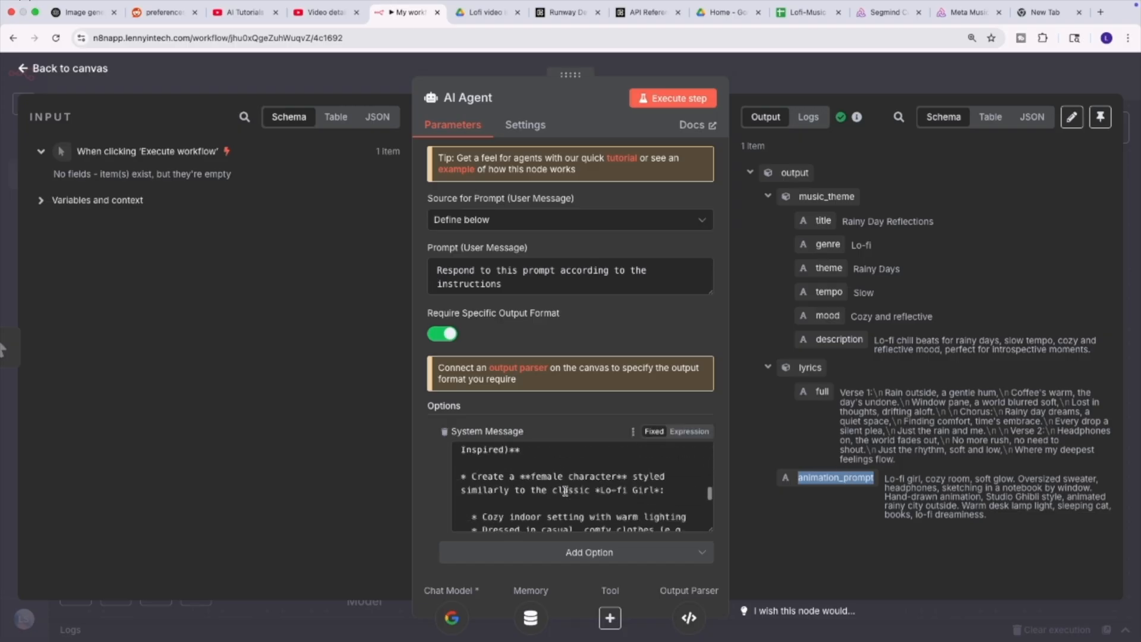
{"action": "scroll", "coordinate": [565, 491], "scroll_direction": "up", "scroll_amount": 2}
{"action": "scroll", "coordinate": [565, 491], "scroll_direction": "down", "scroll_amount": 4}
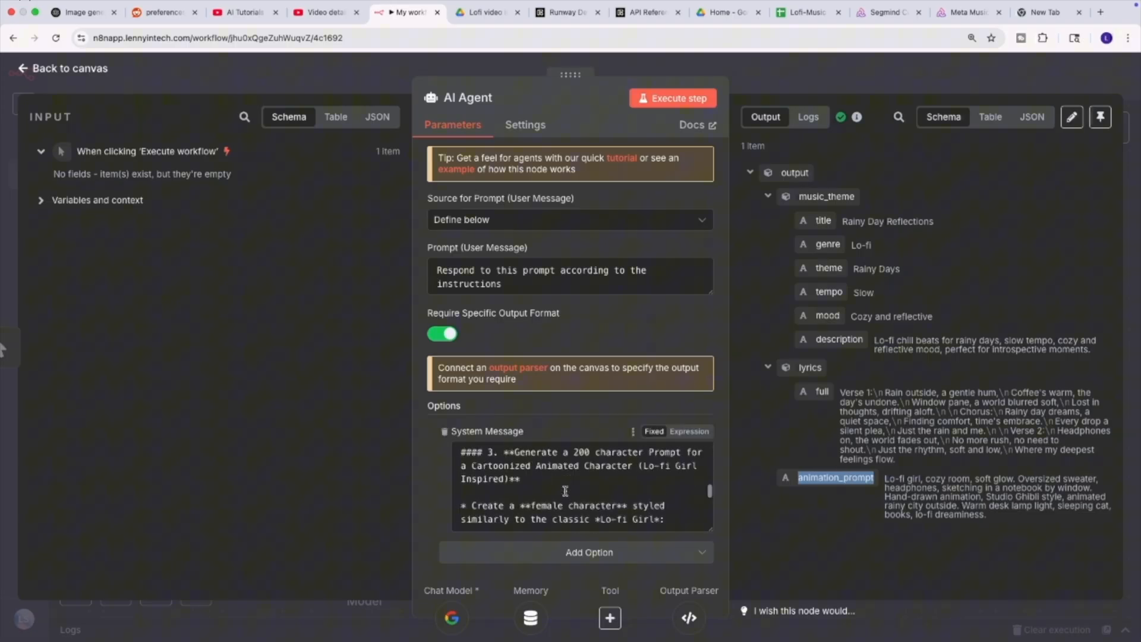
{"action": "scroll", "coordinate": [565, 491], "scroll_direction": "down", "scroll_amount": 1}
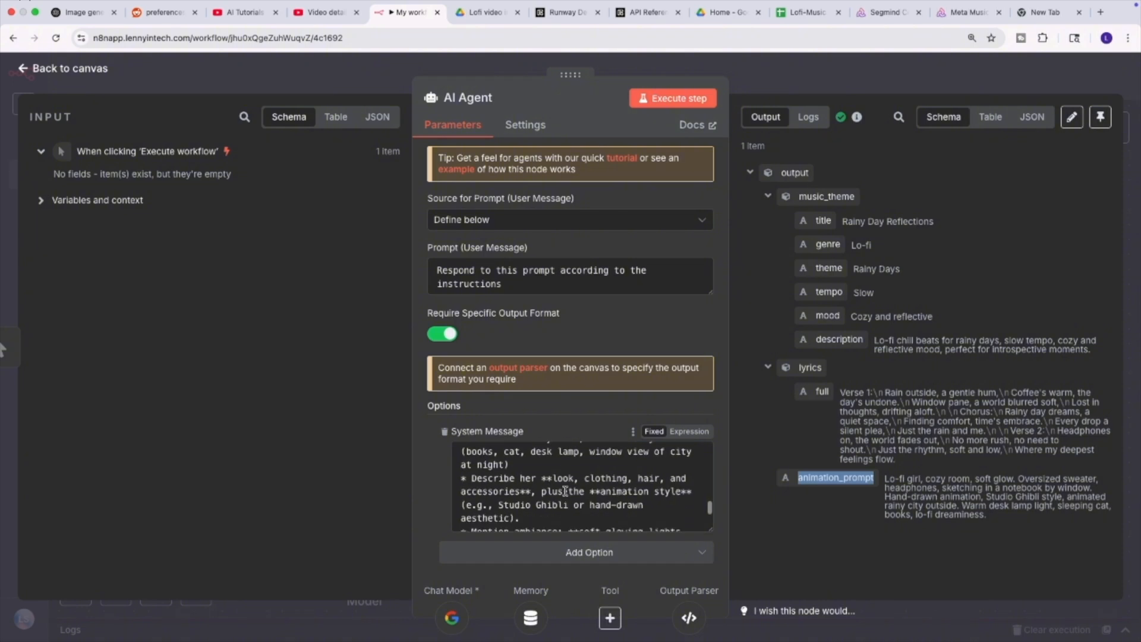
{"action": "scroll", "coordinate": [565, 490], "scroll_direction": "down", "scroll_amount": 2}
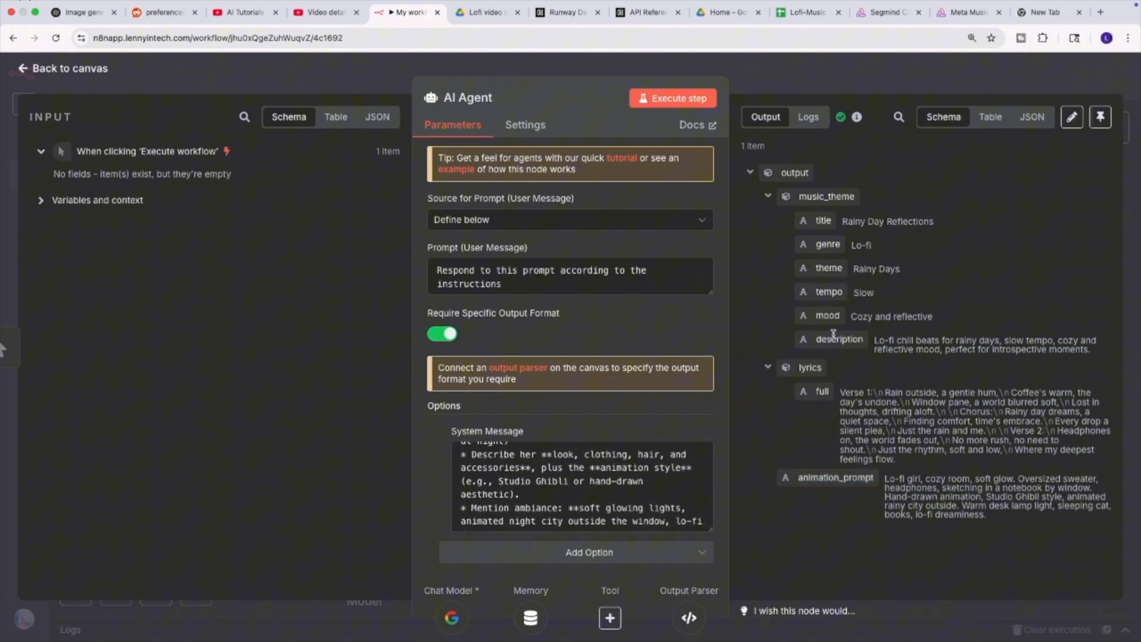
{"action": "double_click", "coordinate": [832, 336]}
{"action": "scroll", "coordinate": [571, 511], "scroll_direction": "down", "scroll_amount": 3}
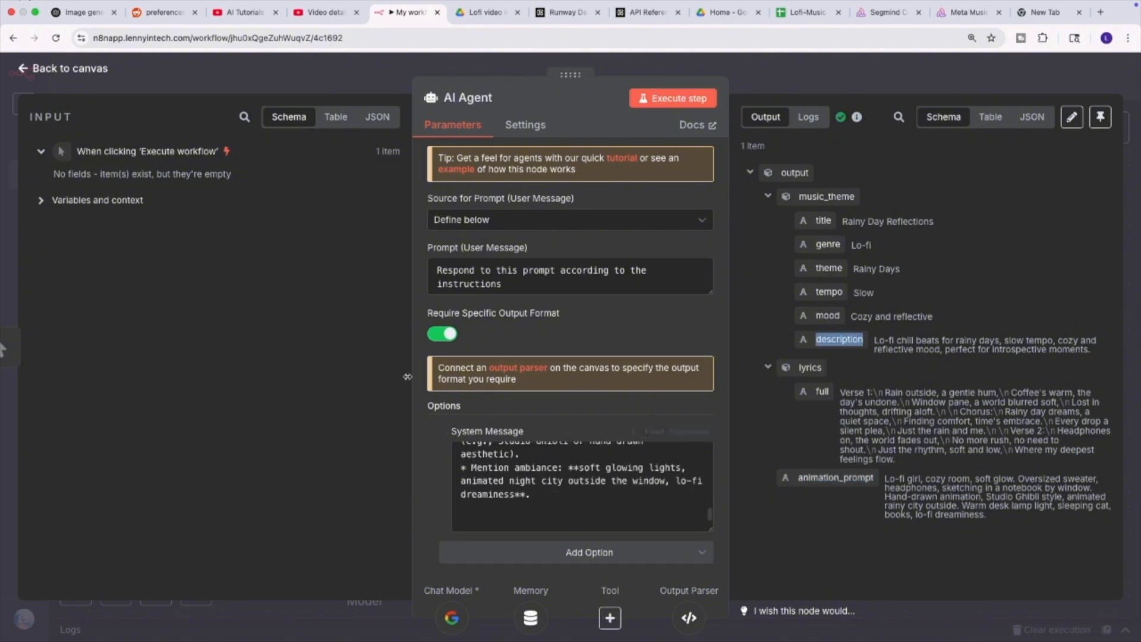
{"action": "left_click", "coordinate": [44, 70]}
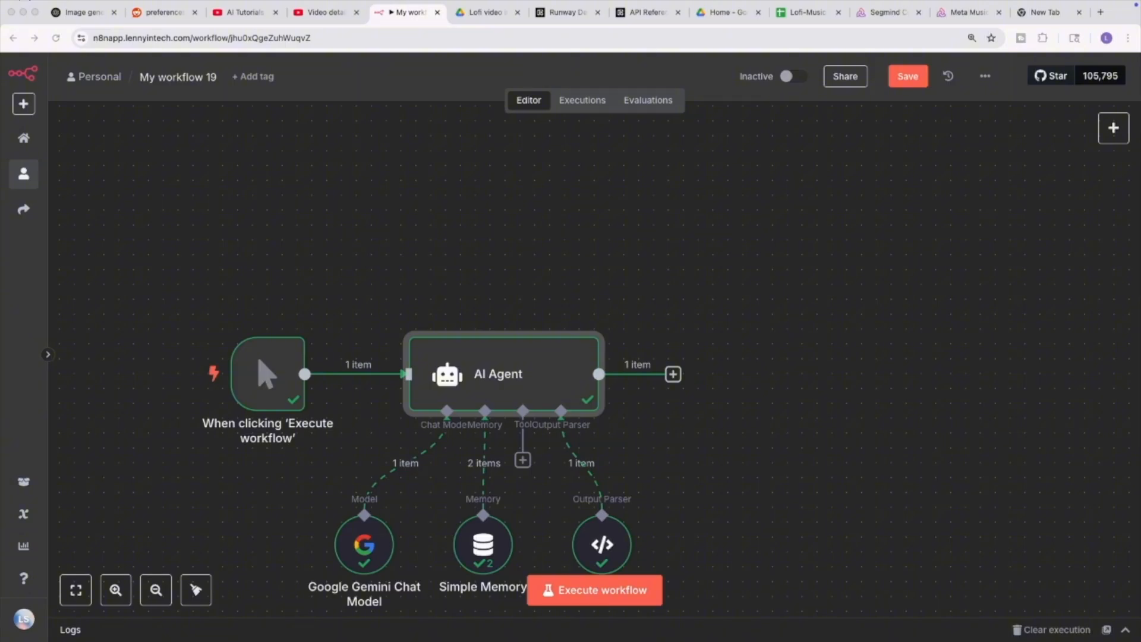
Add an Edit Fields node after the AI Agent with a string field "Music Genre" mapped to {{ $json.output.music_theme.genre }}
{"action": "left_click", "coordinate": [672, 375]}
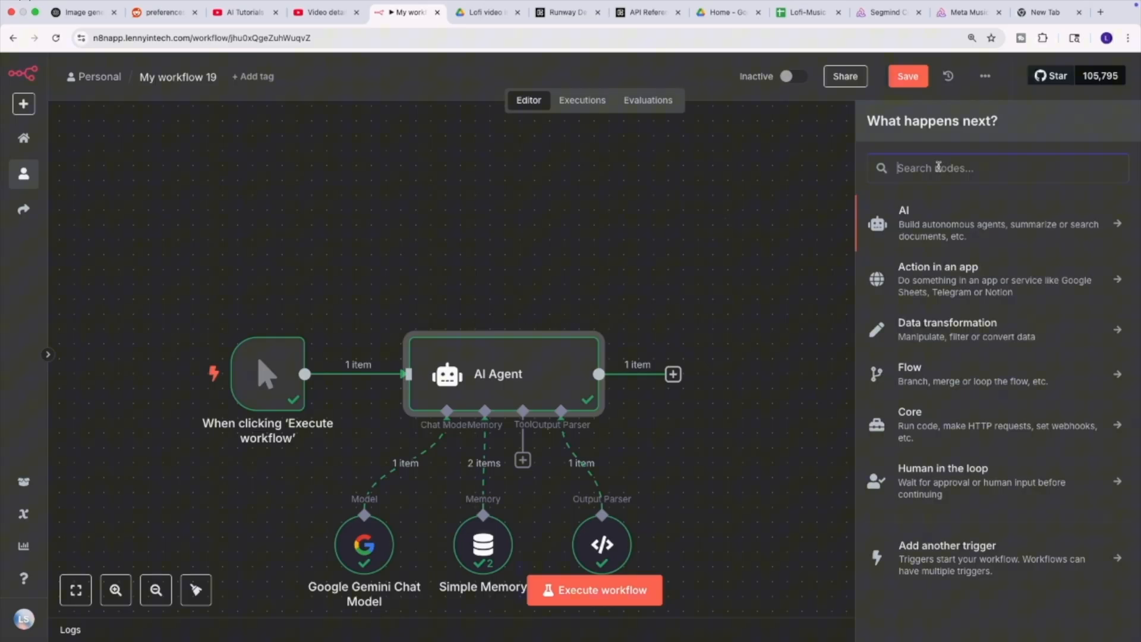
{"action": "type", "text": "s"}
{"action": "type", "text": "ic Genre"}
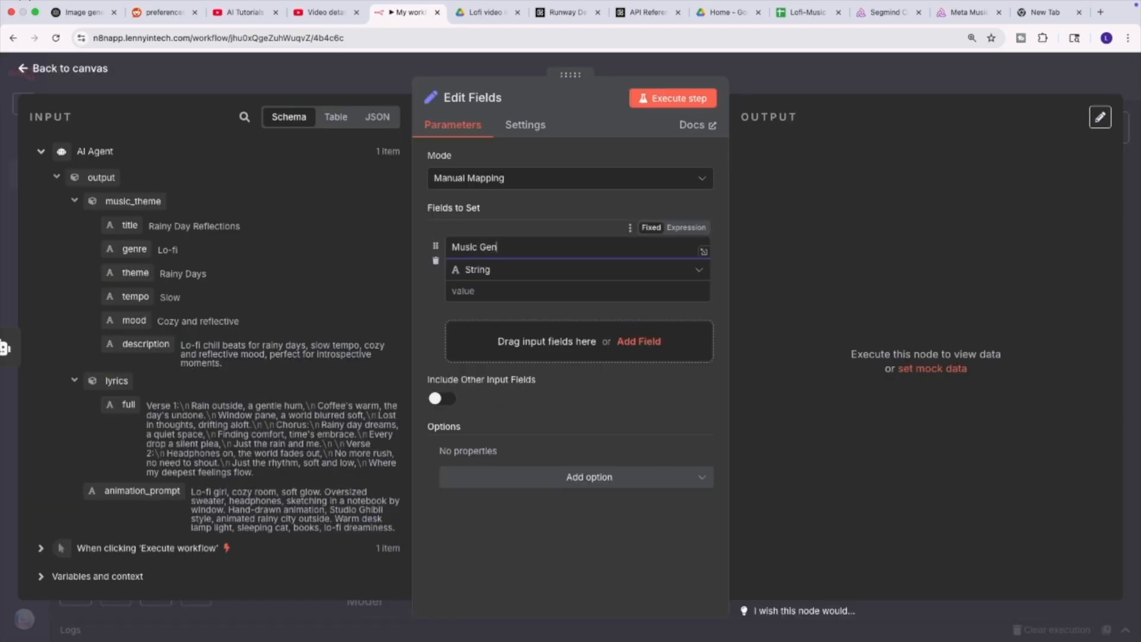
{"action": "left_click_drag", "start_coordinate": [151, 250], "coordinate": [465, 291]}
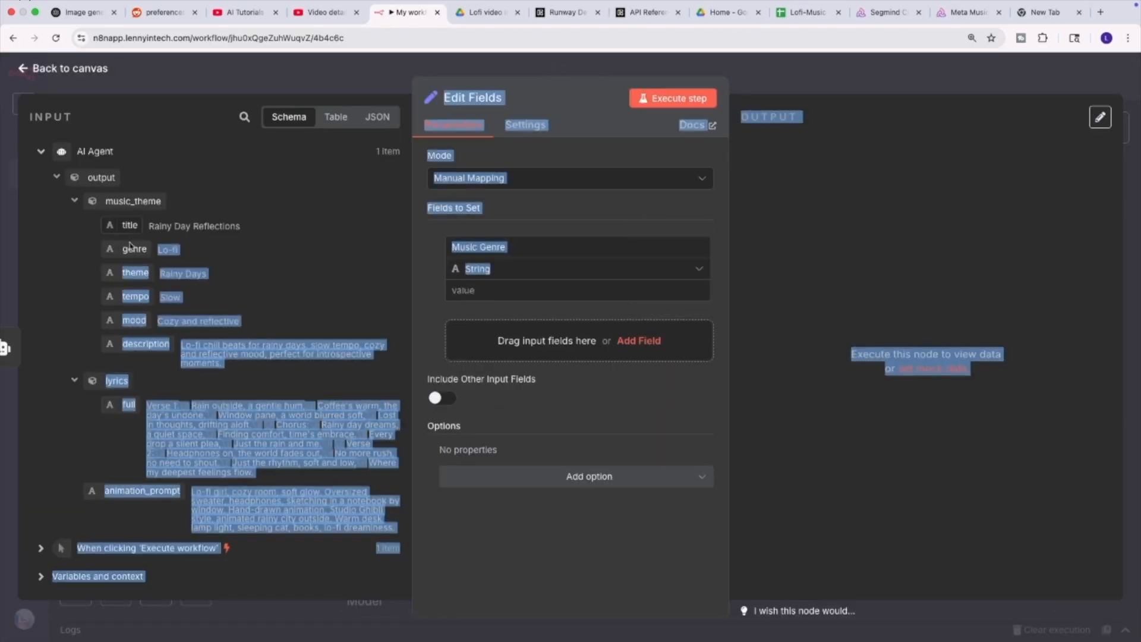
{"action": "left_click_drag", "start_coordinate": [130, 246], "coordinate": [465, 291]}
{"action": "left_click", "coordinate": [427, 350]}
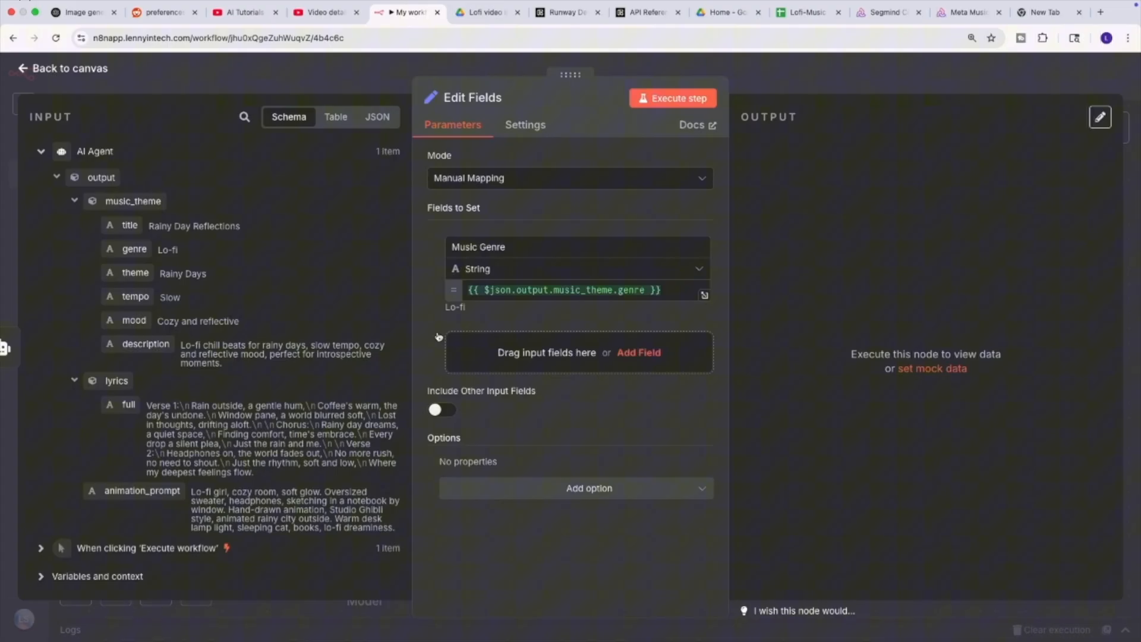
Add a string field "Lyrics for music" mapped to the agent's full lyrics, {{ $json.output.lyrics.full }}
{"action": "left_click", "coordinate": [534, 355]}
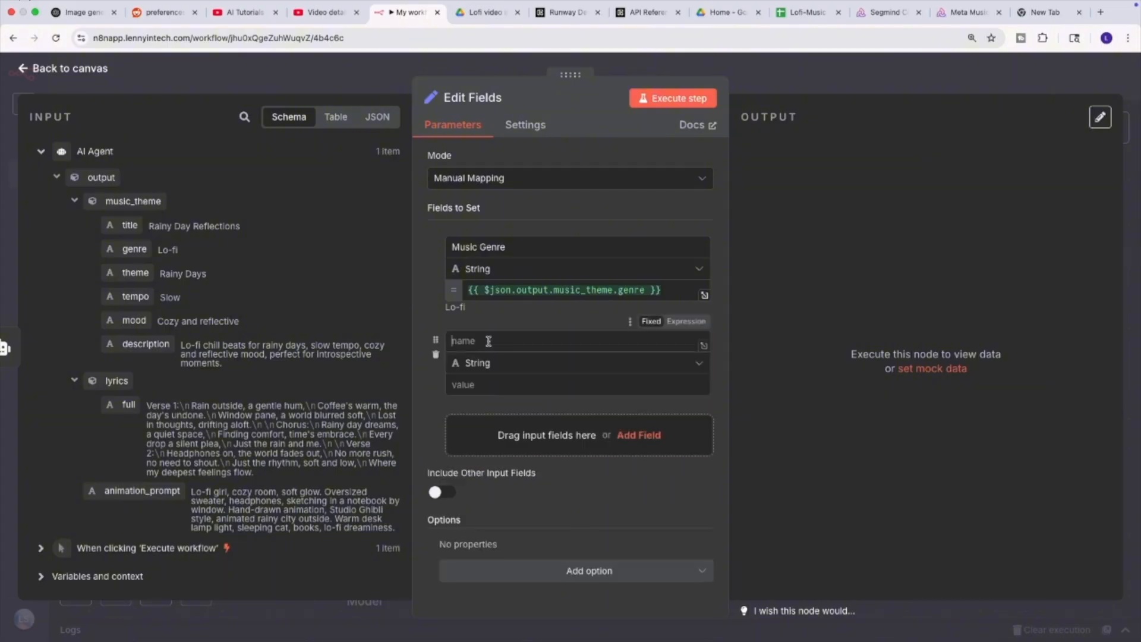
{"action": "type", "text": "Lyrics for music"}
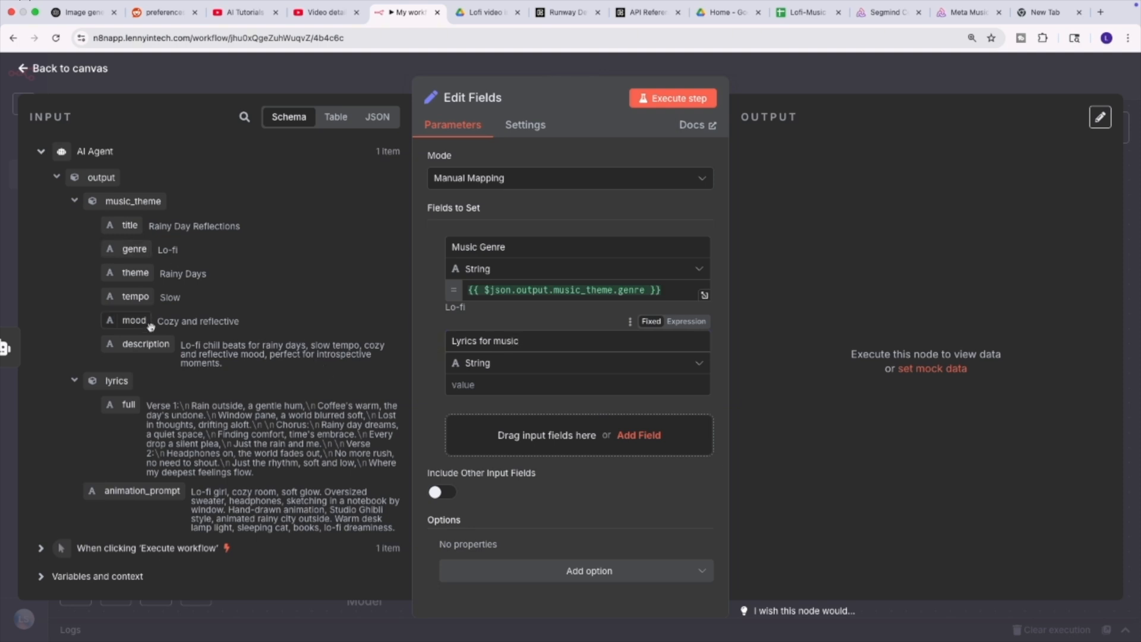
{"action": "left_click_drag", "start_coordinate": [127, 405], "coordinate": [496, 385]}
{"action": "left_click", "coordinate": [440, 386]}
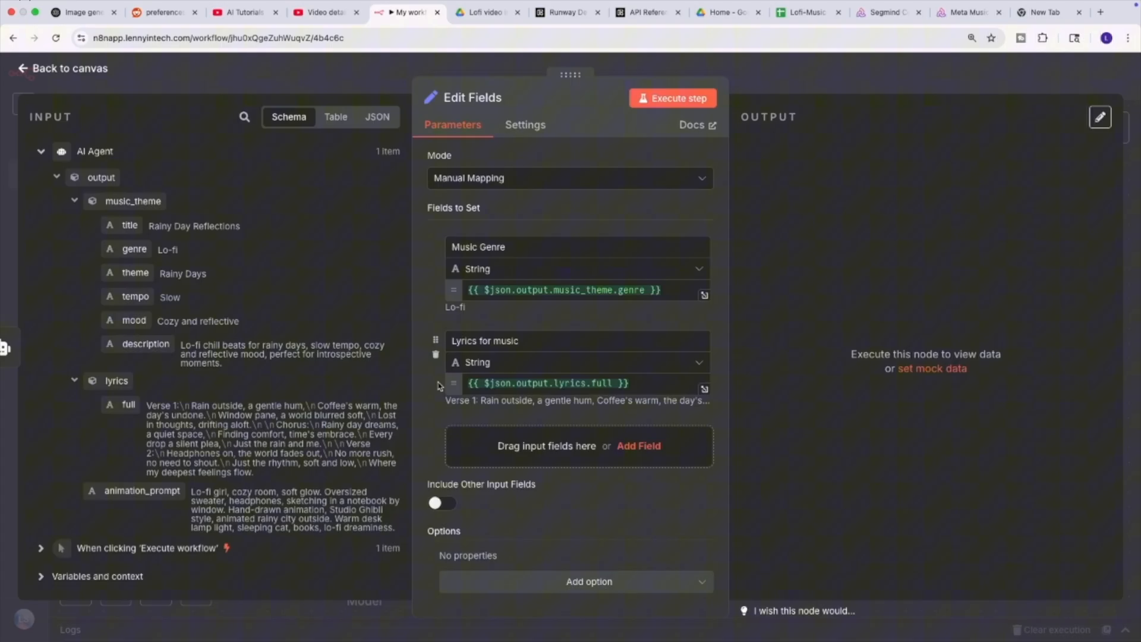
Add a string field "Date" and map it to the {{ $now }} context variable
{"action": "left_click", "coordinate": [536, 451]}
{"action": "left_click", "coordinate": [502, 434]}
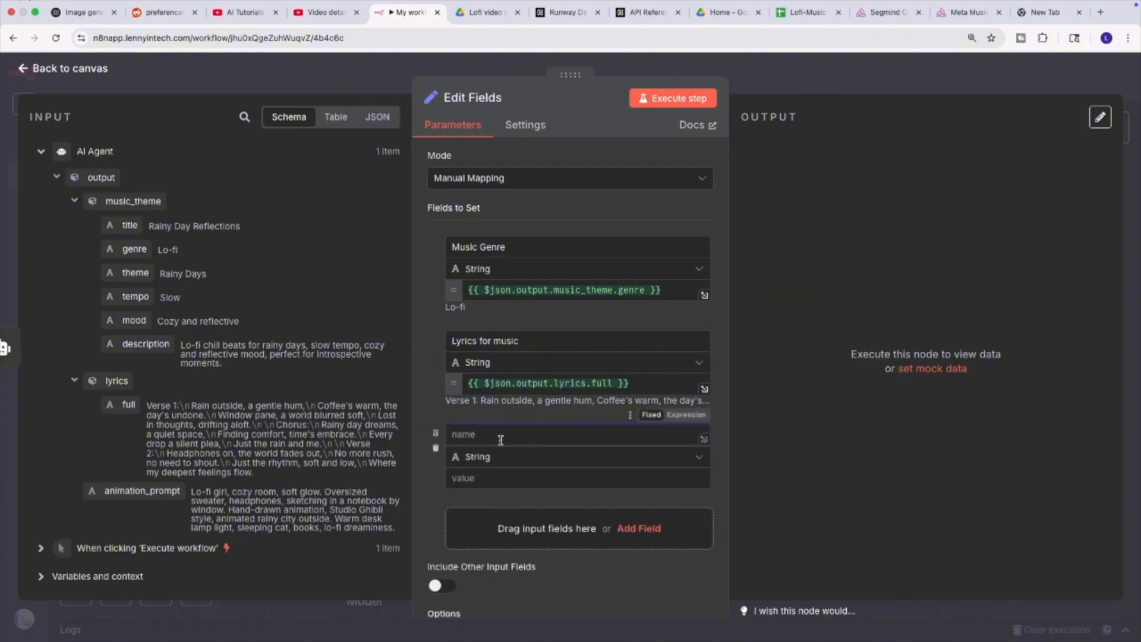
{"action": "type", "text": "Date"}
{"action": "left_click", "coordinate": [493, 477]}
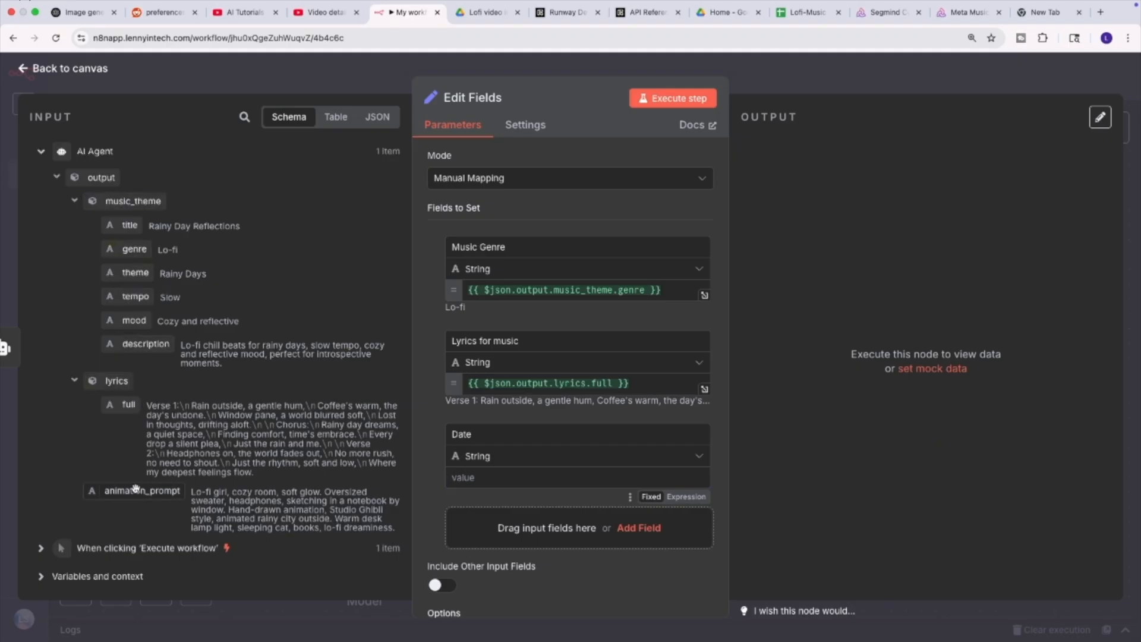
{"action": "scroll", "coordinate": [136, 488], "scroll_direction": "down", "scroll_amount": 1}
{"action": "left_click", "coordinate": [61, 556]}
{"action": "scroll", "coordinate": [122, 550], "scroll_direction": "down", "scroll_amount": 5}
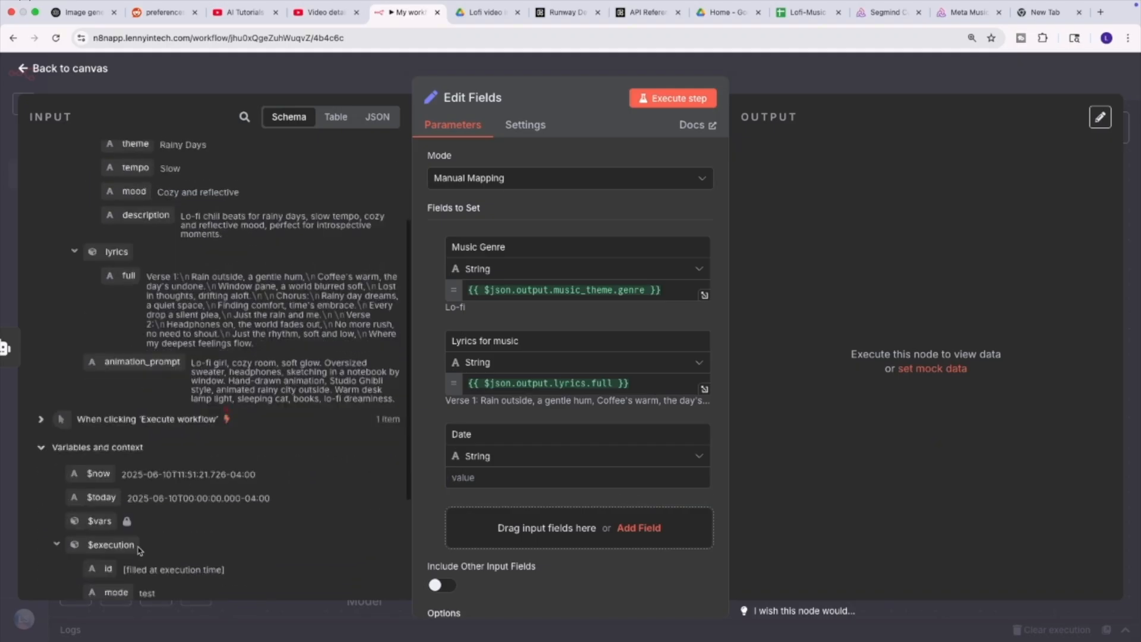
{"action": "left_click_drag", "start_coordinate": [95, 465], "coordinate": [498, 487]}
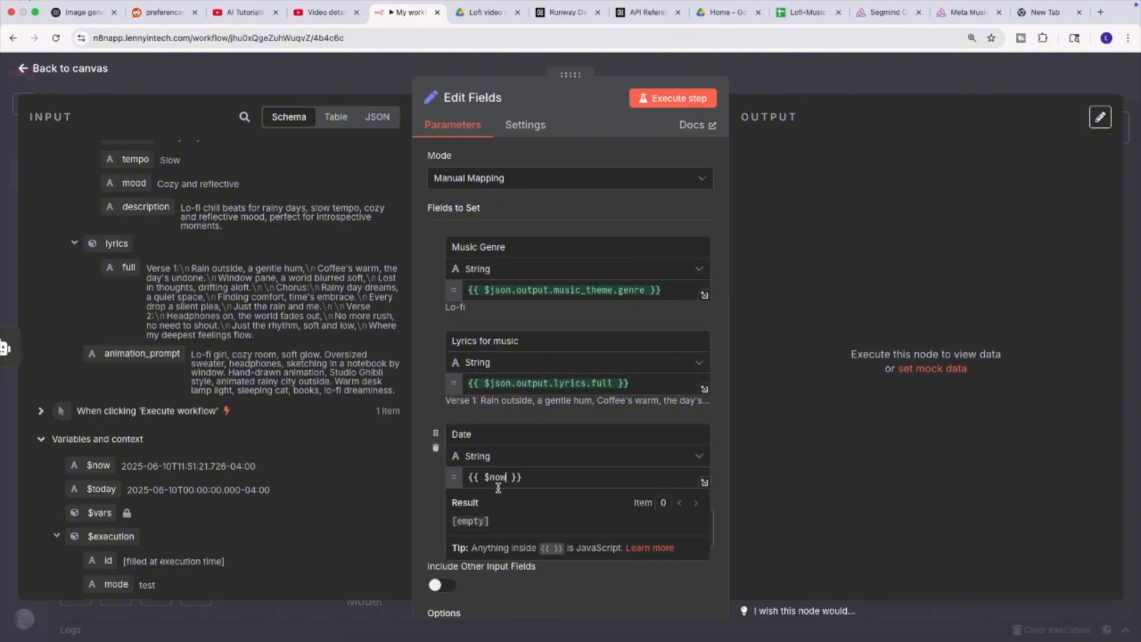
{"action": "left_click", "coordinate": [435, 488]}
Add a string field "Animation prompt" mapped to {{ $json.output.animation_prompt }}
{"action": "scroll", "coordinate": [435, 487], "scroll_direction": "down", "scroll_amount": 2}
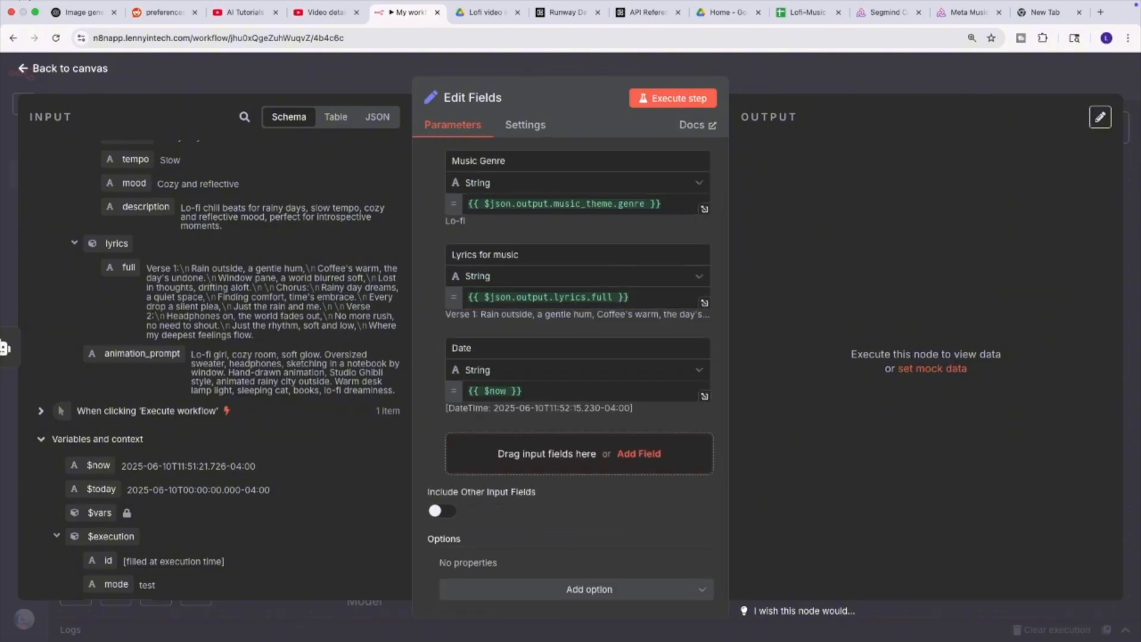
{"action": "left_click", "coordinate": [637, 453]}
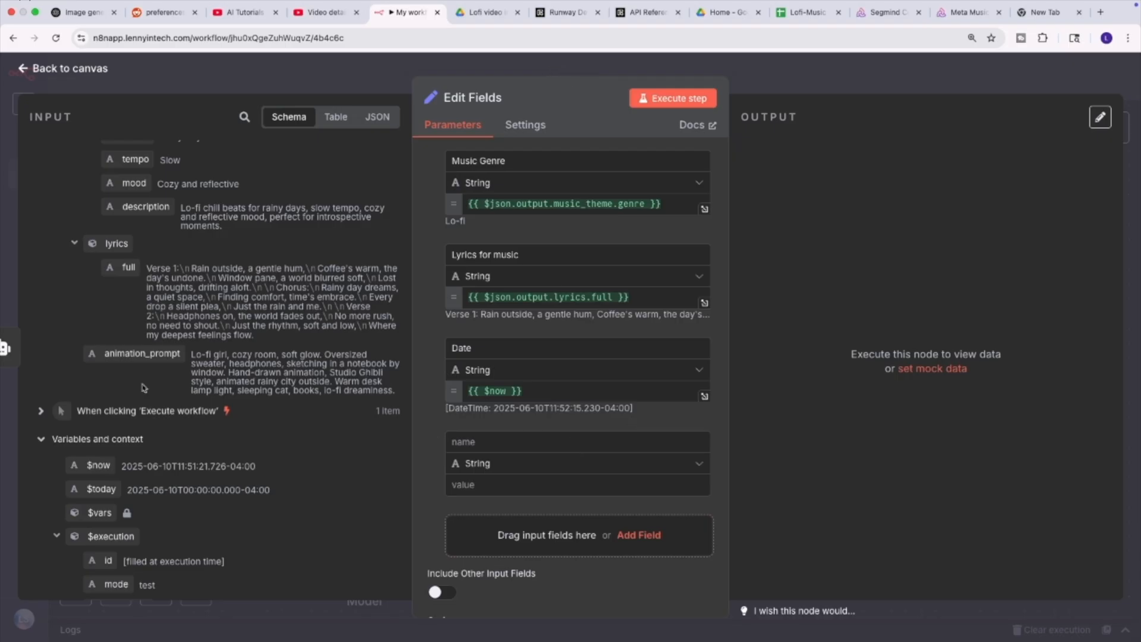
{"action": "left_click", "coordinate": [489, 437]}
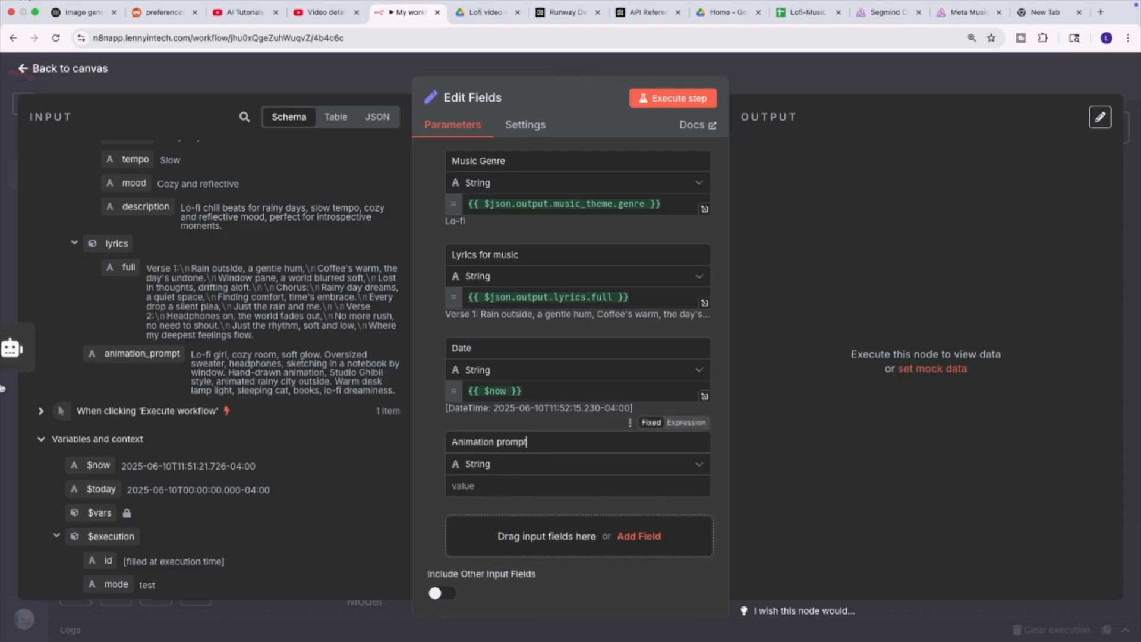
{"action": "left_click_drag", "start_coordinate": [142, 353], "coordinate": [502, 485]}
{"action": "left_click", "coordinate": [422, 513]}
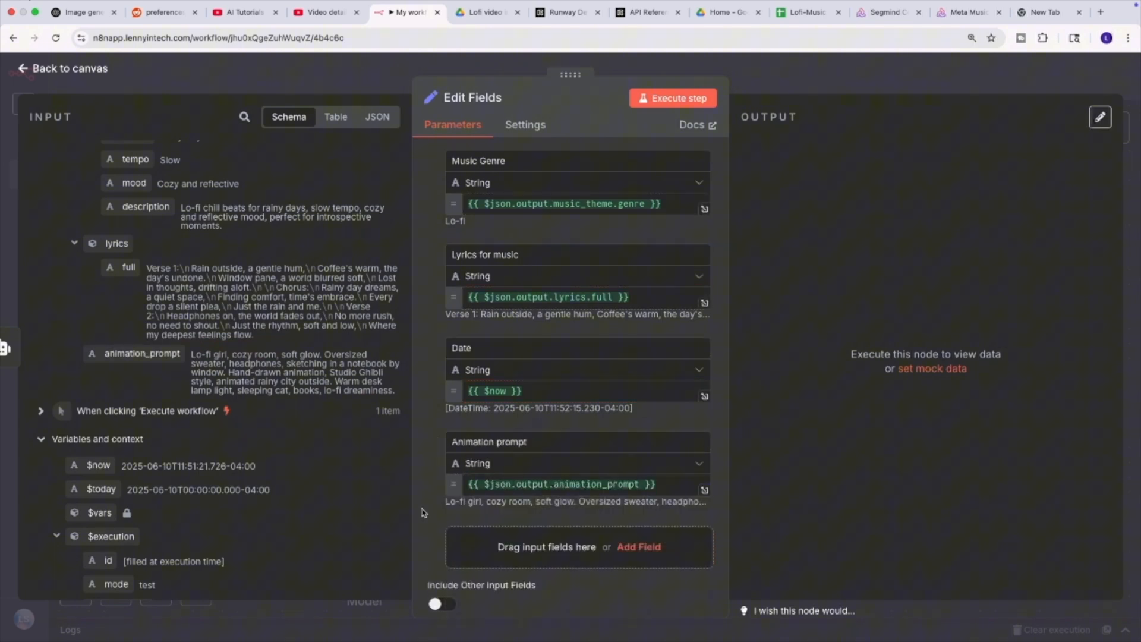
Add a string field "Title" mapped to the music theme's title, {{ $json.output.music_theme.title }}
{"action": "scroll", "coordinate": [422, 512], "scroll_direction": "down", "scroll_amount": 3}
{"action": "left_click", "coordinate": [531, 447]}
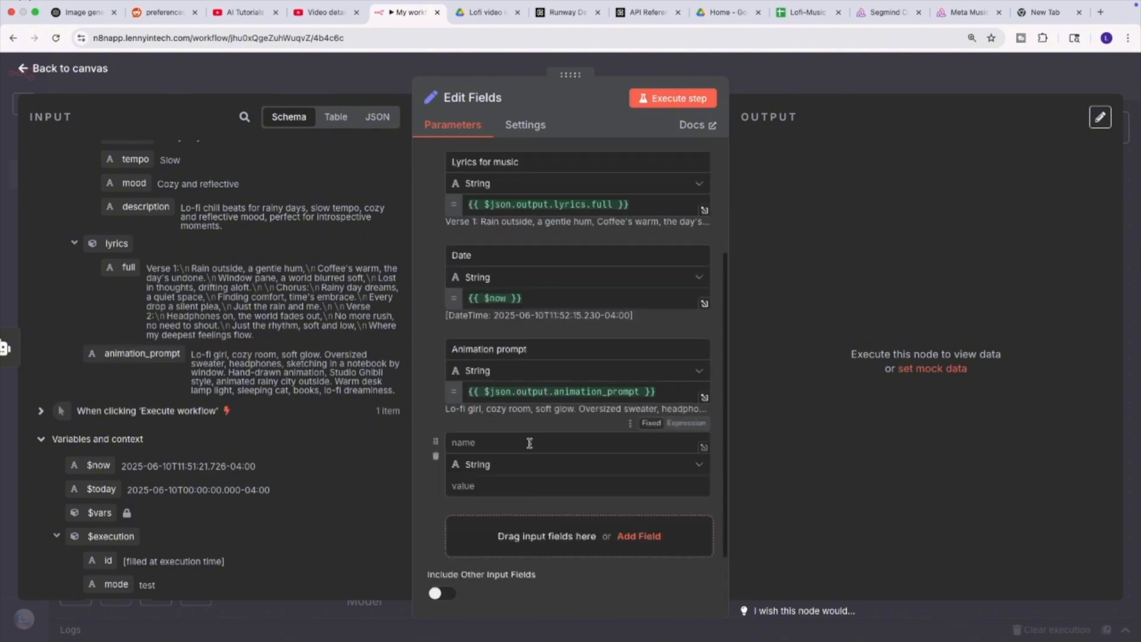
{"action": "left_click", "coordinate": [490, 452]}
{"action": "type", "text": "Title"}
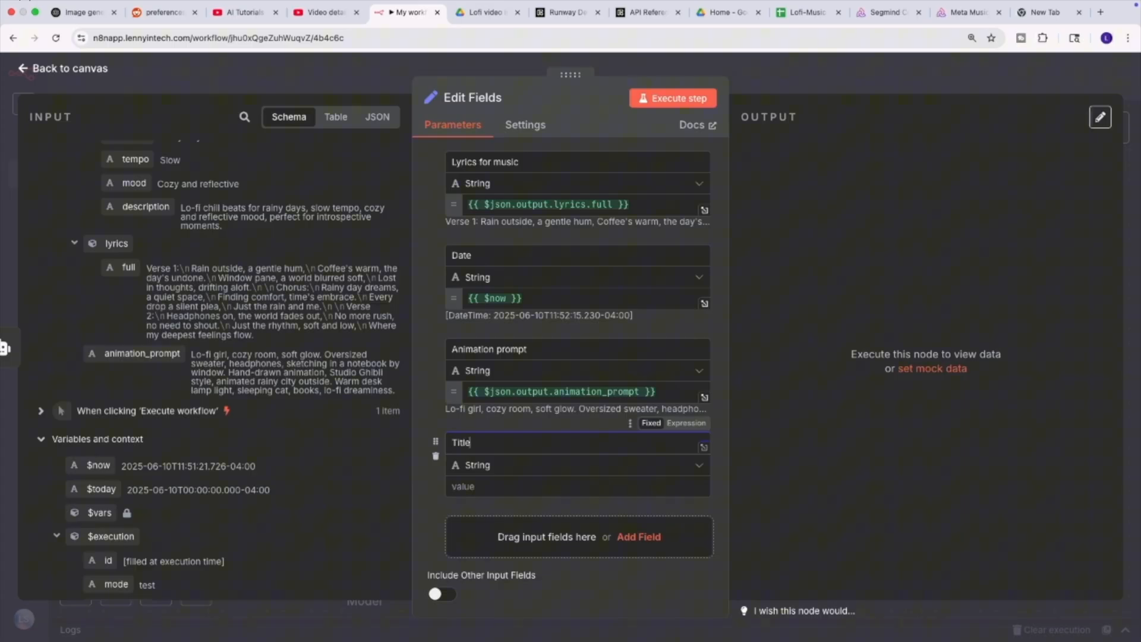
{"action": "scroll", "coordinate": [141, 181], "scroll_direction": "up", "scroll_amount": 2}
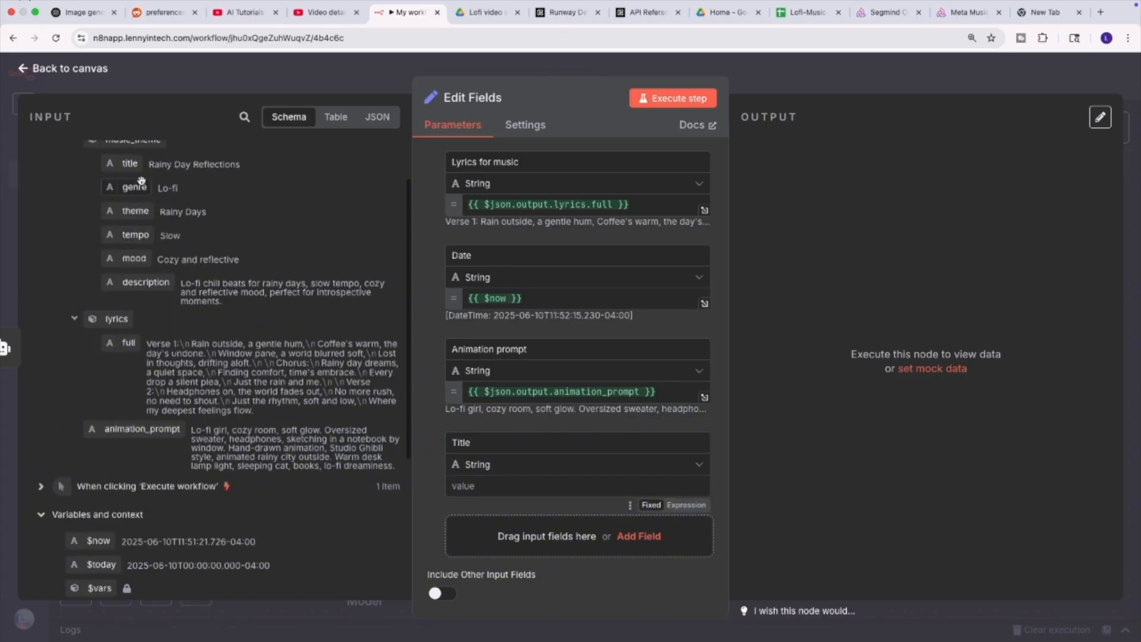
{"action": "scroll", "coordinate": [142, 180], "scroll_direction": "up", "scroll_amount": 1}
{"action": "left_click_drag", "start_coordinate": [141, 180], "coordinate": [471, 480]}
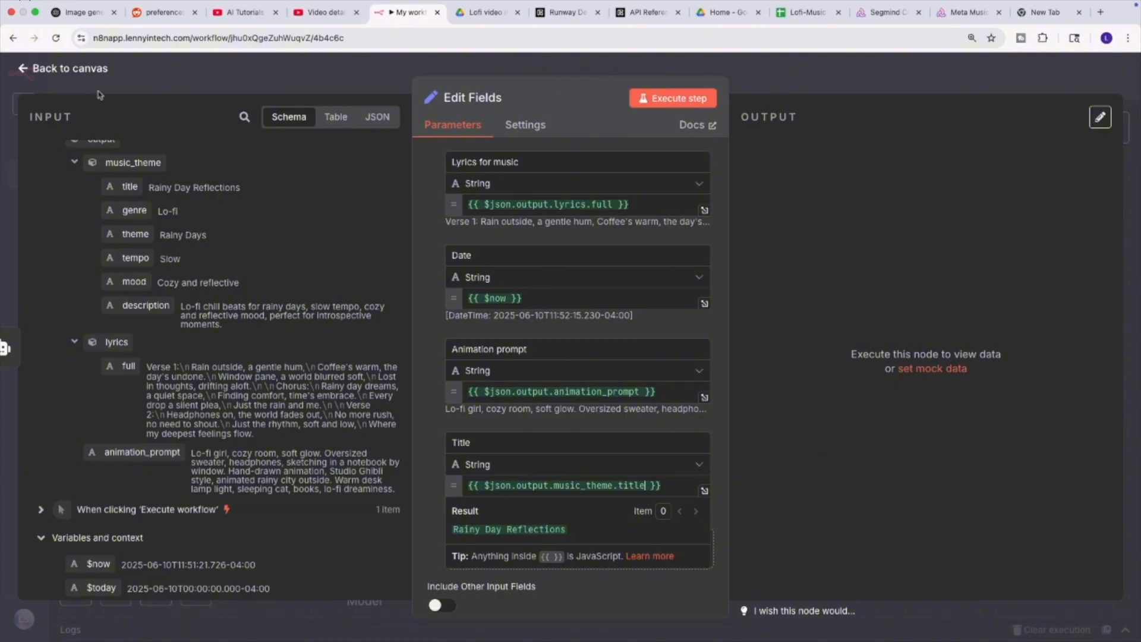
Execute the Edit Fields step and return to the canvas
{"action": "left_click", "coordinate": [672, 98]}
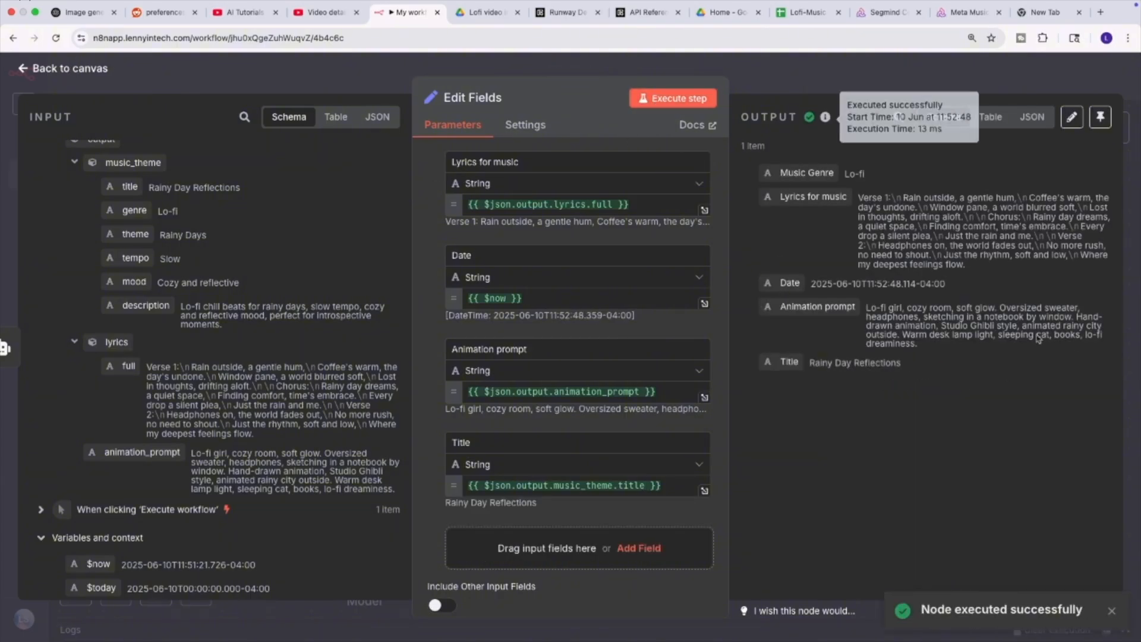
{"action": "left_click", "coordinate": [65, 68]}
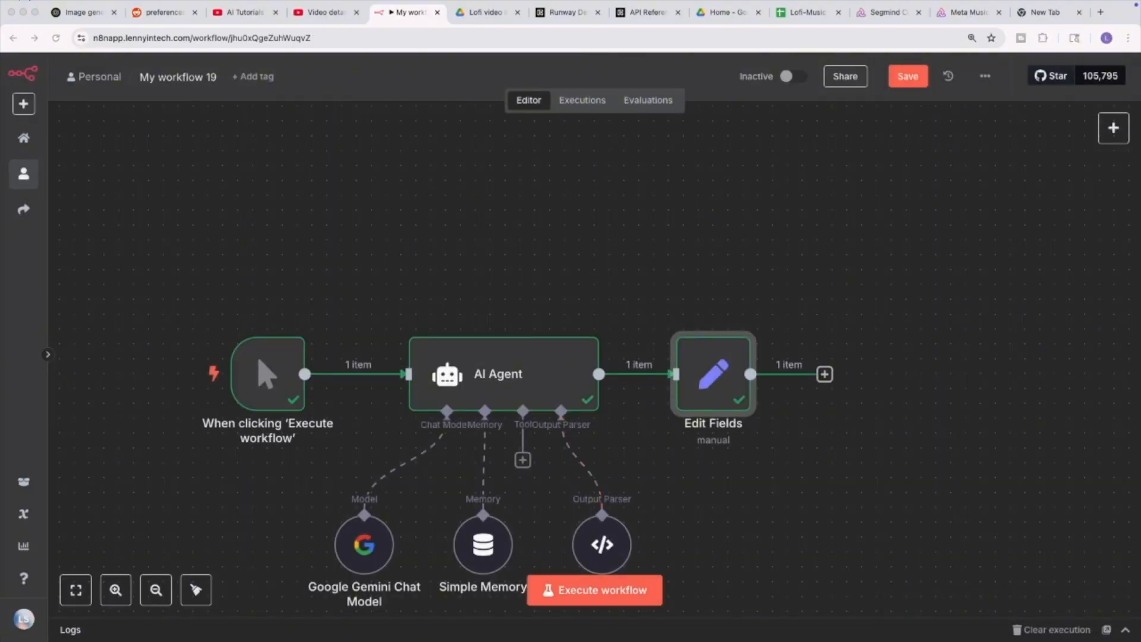
{"action": "scroll", "coordinate": [787, 426], "scroll_direction": "right", "scroll_amount": 10}
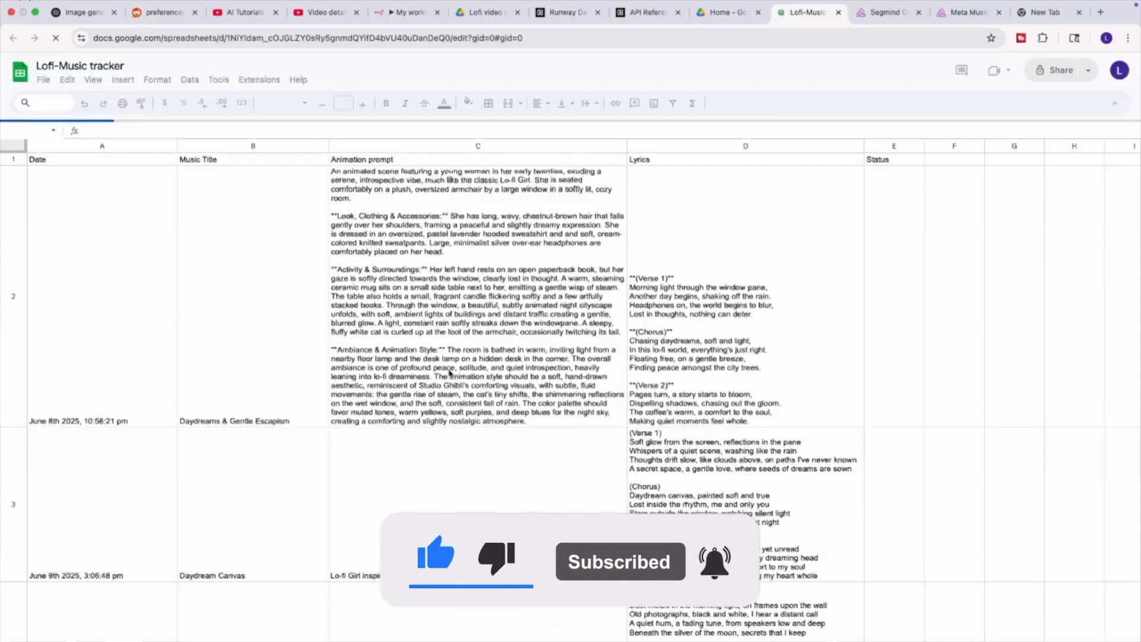
Switch to the Lofi-Music tracker spreadsheet in Google Sheets and look through its logged dates, titles, prompts and lyrics
{"action": "scroll", "coordinate": [481, 495], "scroll_direction": "down", "scroll_amount": 10}
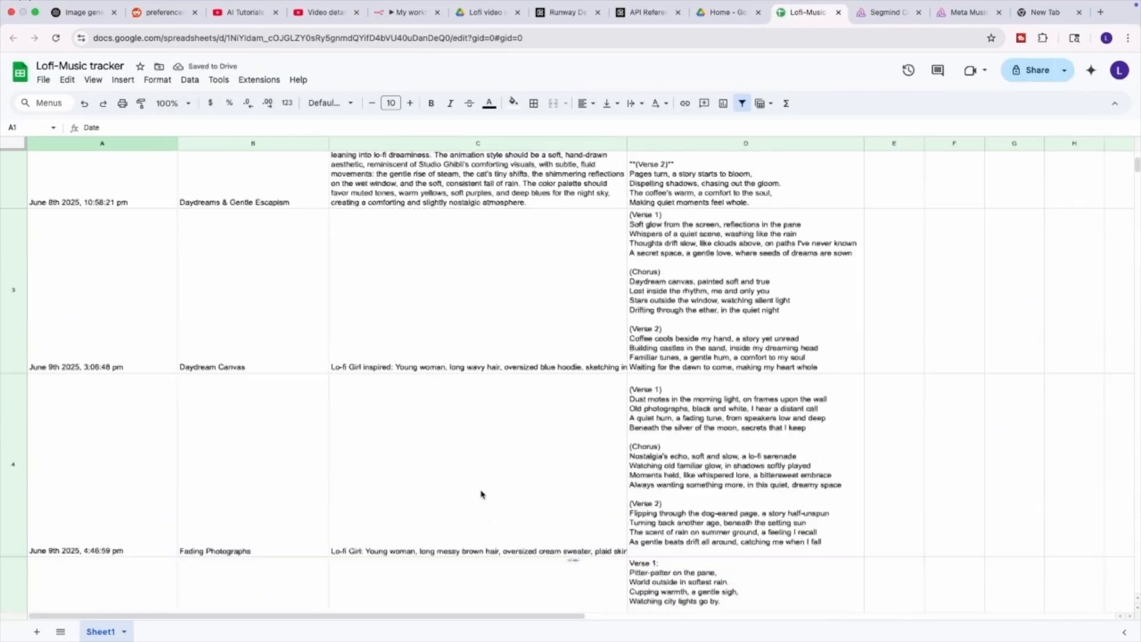
{"action": "scroll", "coordinate": [481, 494], "scroll_direction": "down", "scroll_amount": 20}
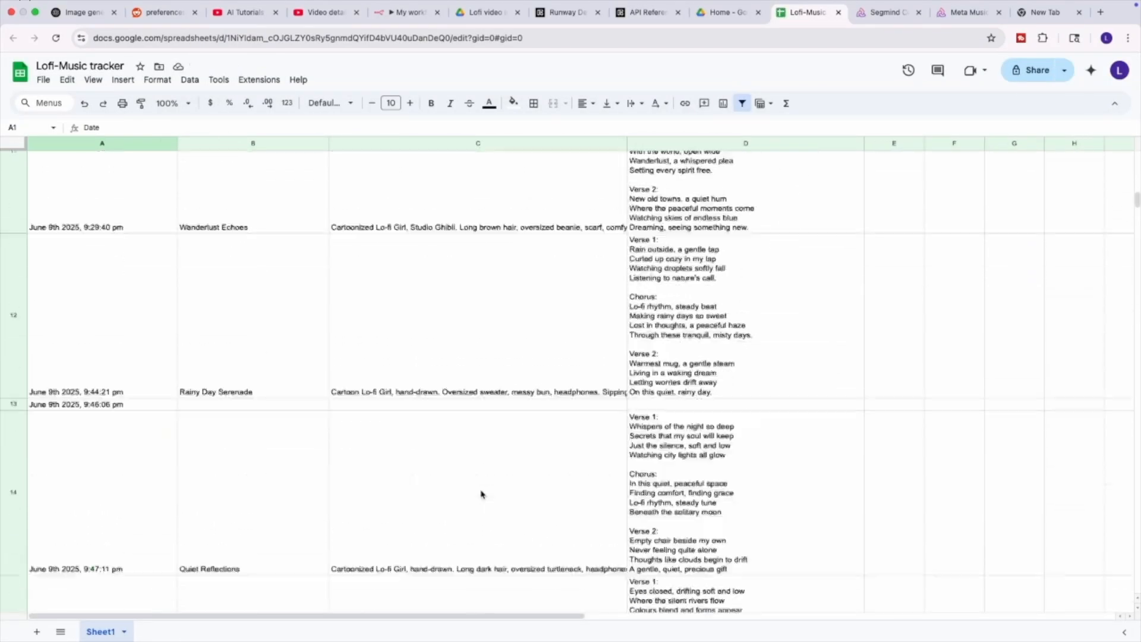
{"action": "scroll", "coordinate": [481, 494], "scroll_direction": "down", "scroll_amount": 15}
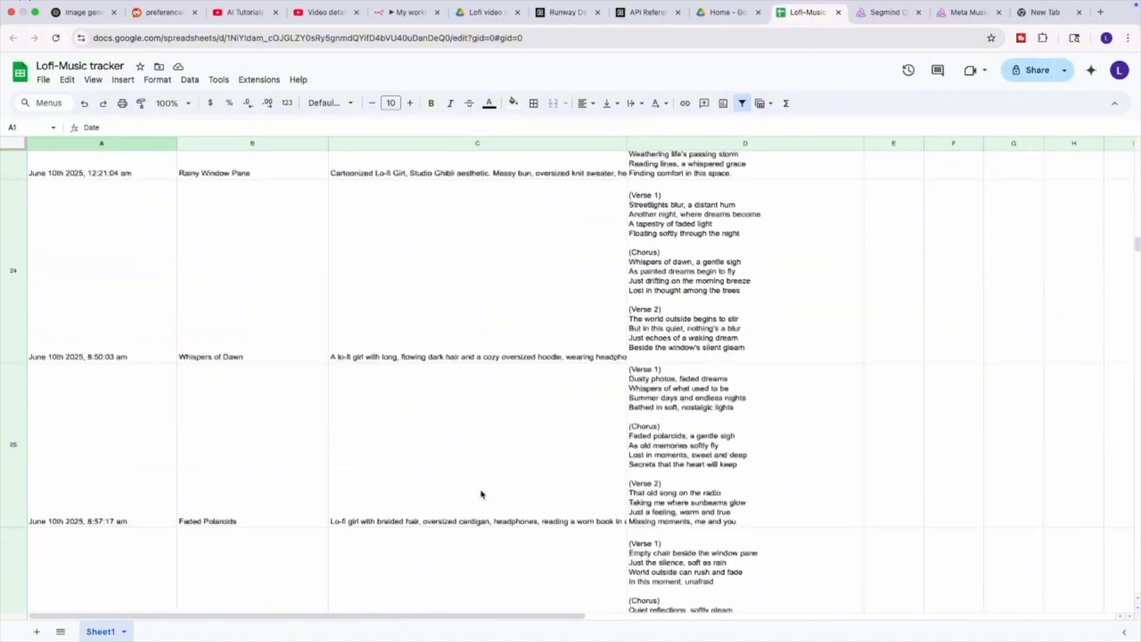
Switch back to the n8n workflow and add a Google Sheets "Append or update row in sheet" node after Edit Fields
{"action": "left_click", "coordinate": [406, 13]}
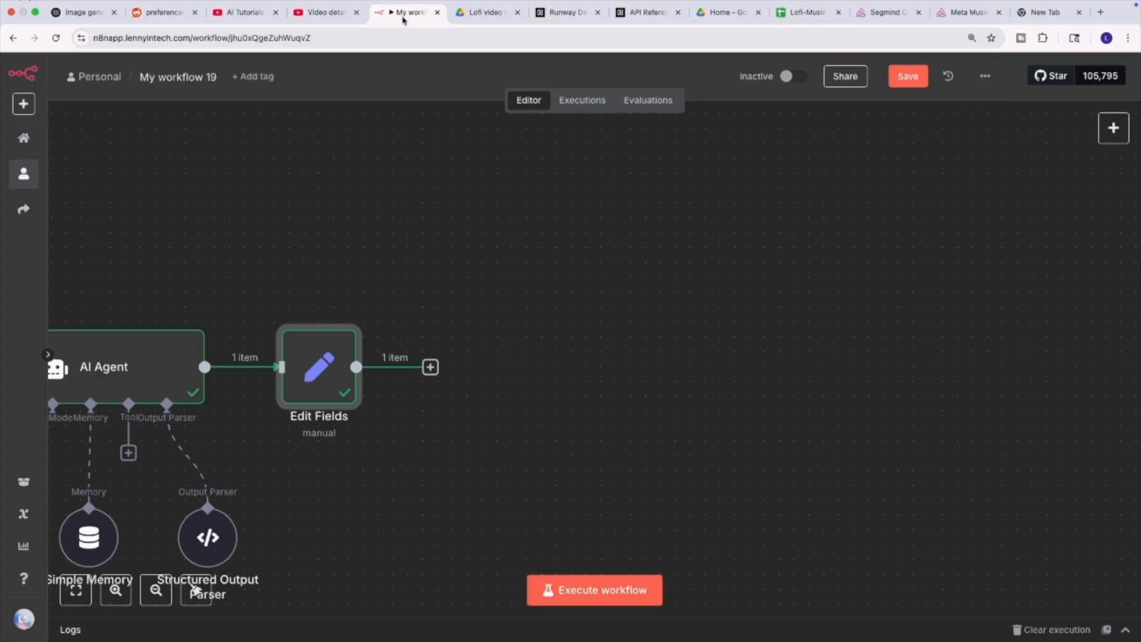
{"action": "left_click", "coordinate": [430, 367]}
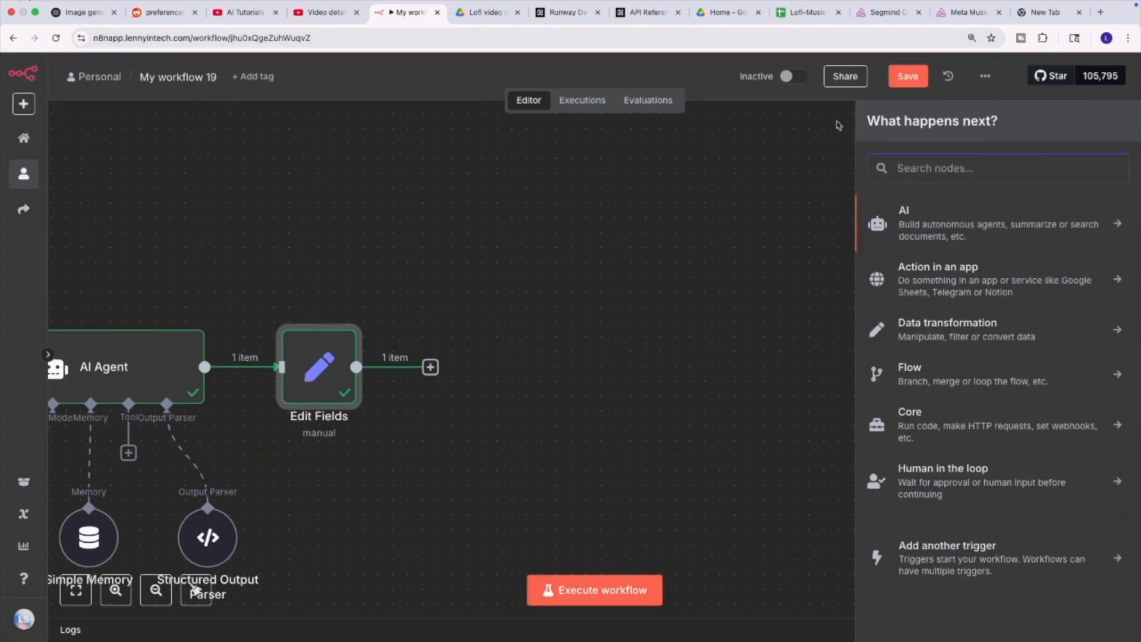
{"action": "type", "text": "dr"}
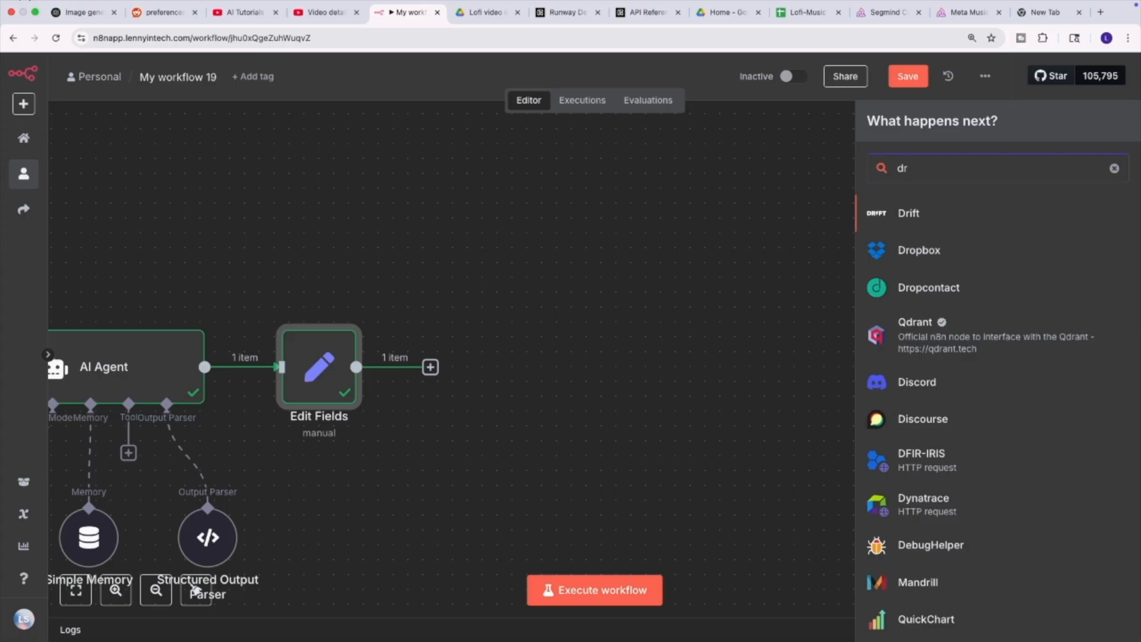
{"action": "key", "text": "BackSpace"}
{"action": "key", "text": "BackSpace"}
{"action": "type", "text": "shee"}
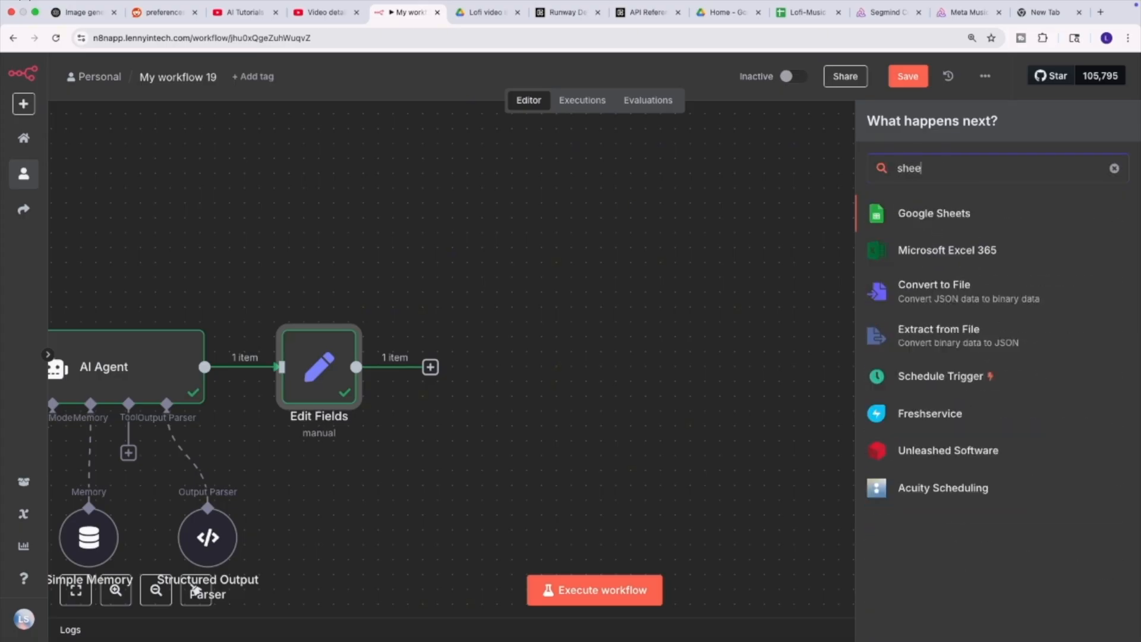
{"action": "left_click", "coordinate": [915, 216]}
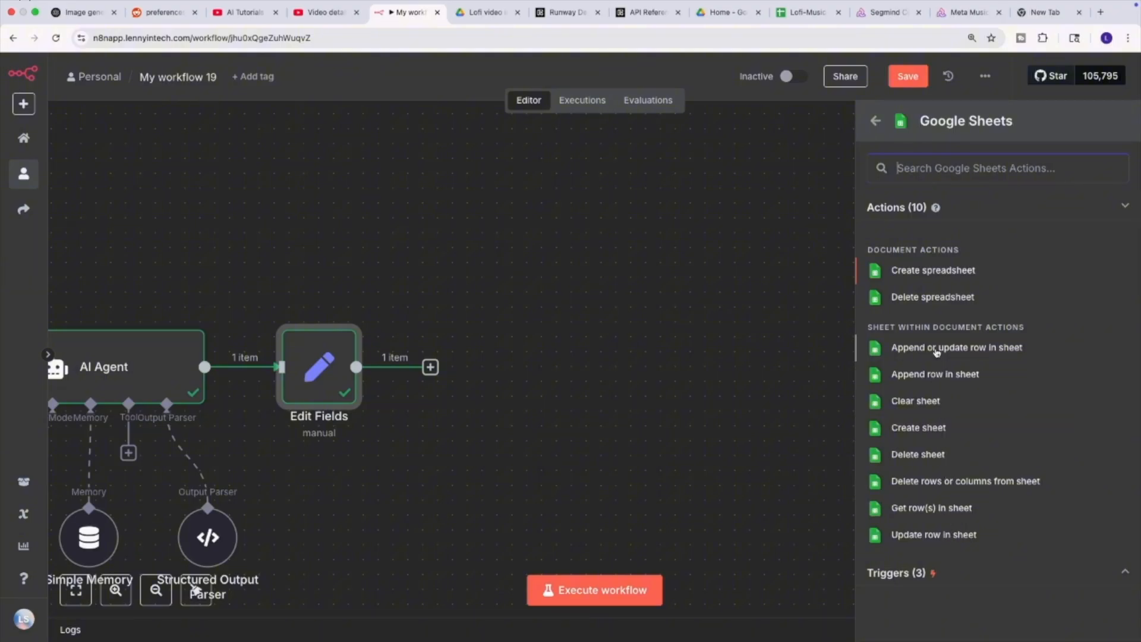
{"action": "left_click", "coordinate": [936, 351]}
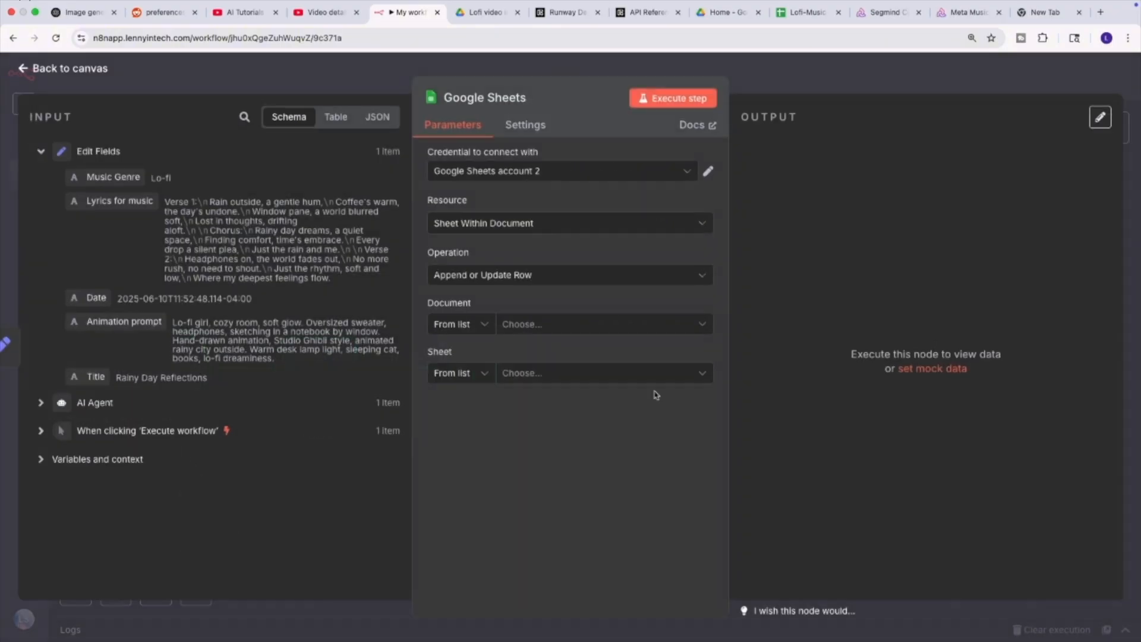
Point the Google Sheets node to Sheet1 of the Lofi-Music tracker document and match rows on the Date column
{"action": "left_click", "coordinate": [579, 332]}
{"action": "left_click", "coordinate": [507, 394]}
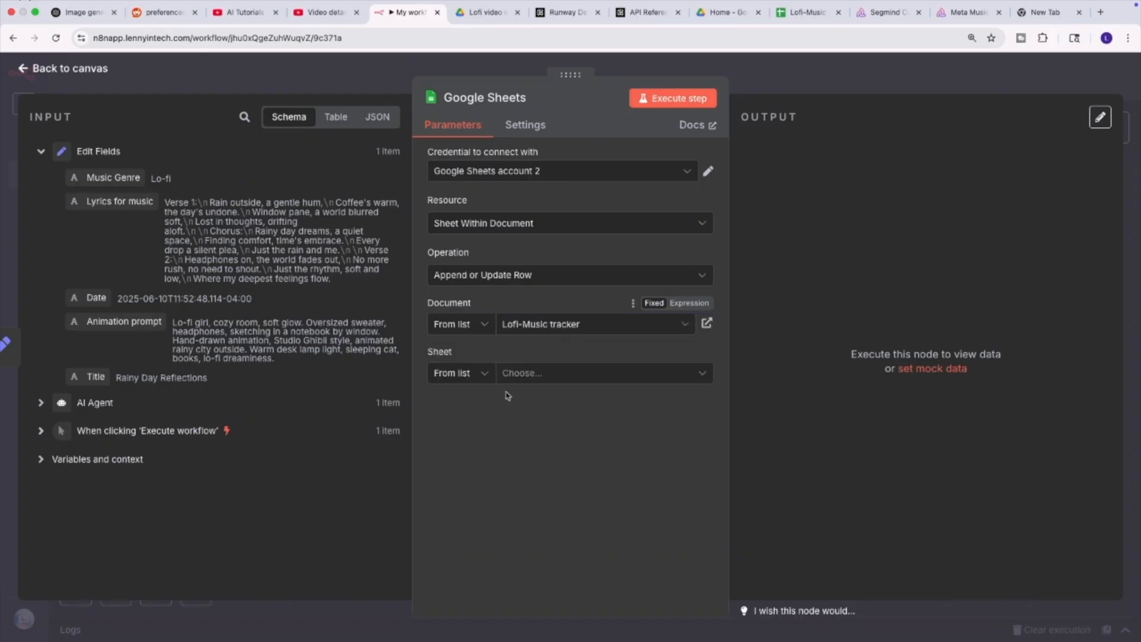
{"action": "left_click", "coordinate": [508, 373]}
{"action": "left_click", "coordinate": [486, 401]}
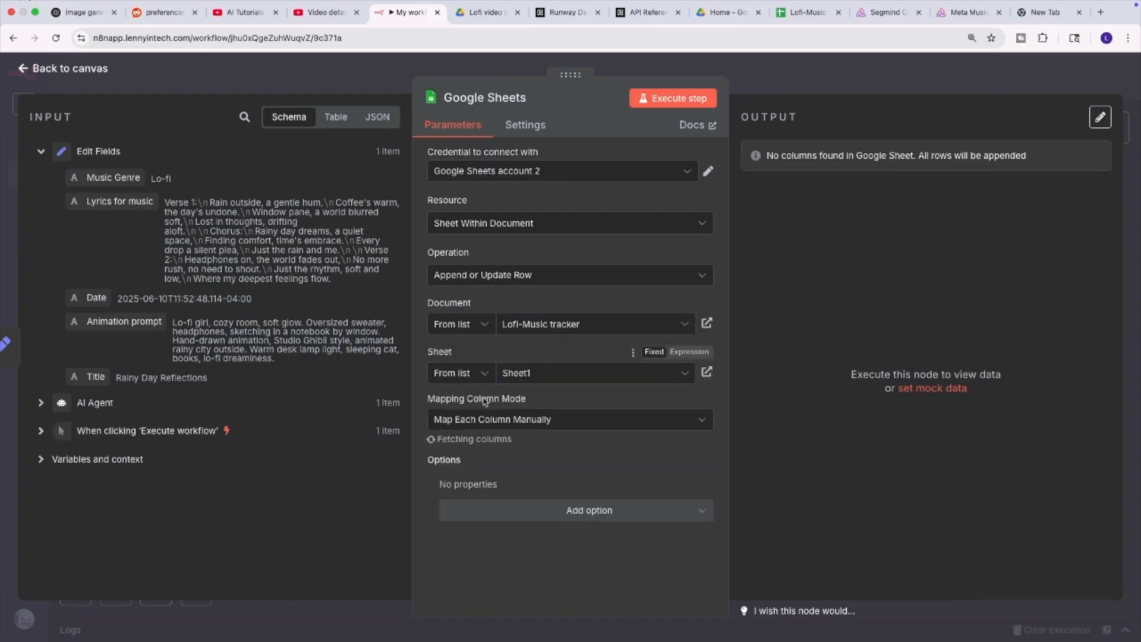
{"action": "left_click", "coordinate": [469, 473]}
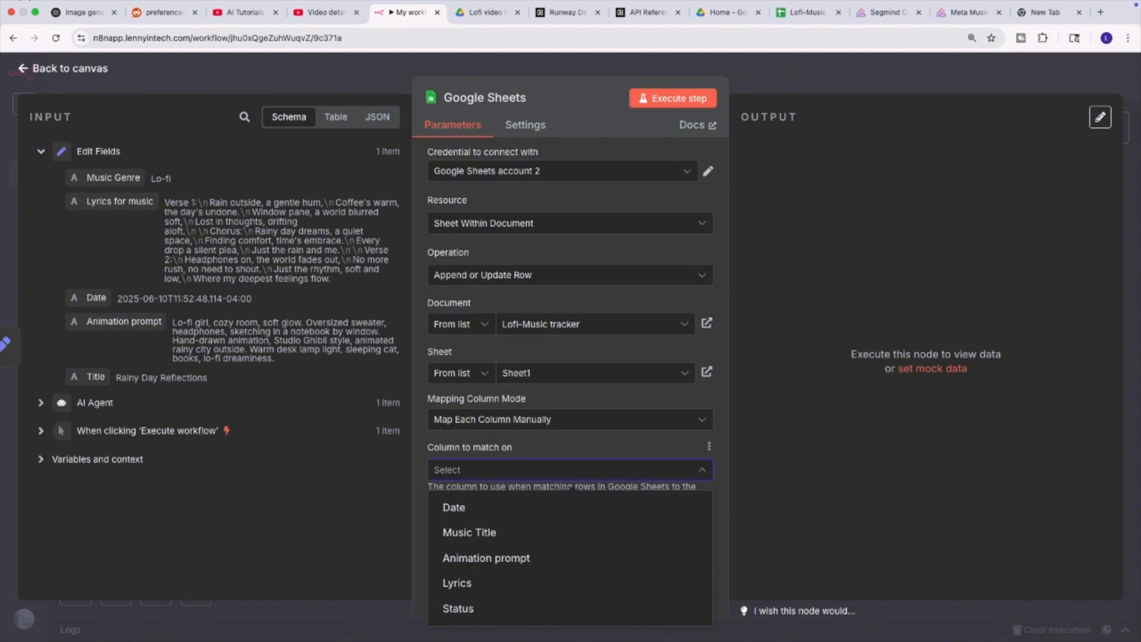
{"action": "left_click", "coordinate": [469, 507]}
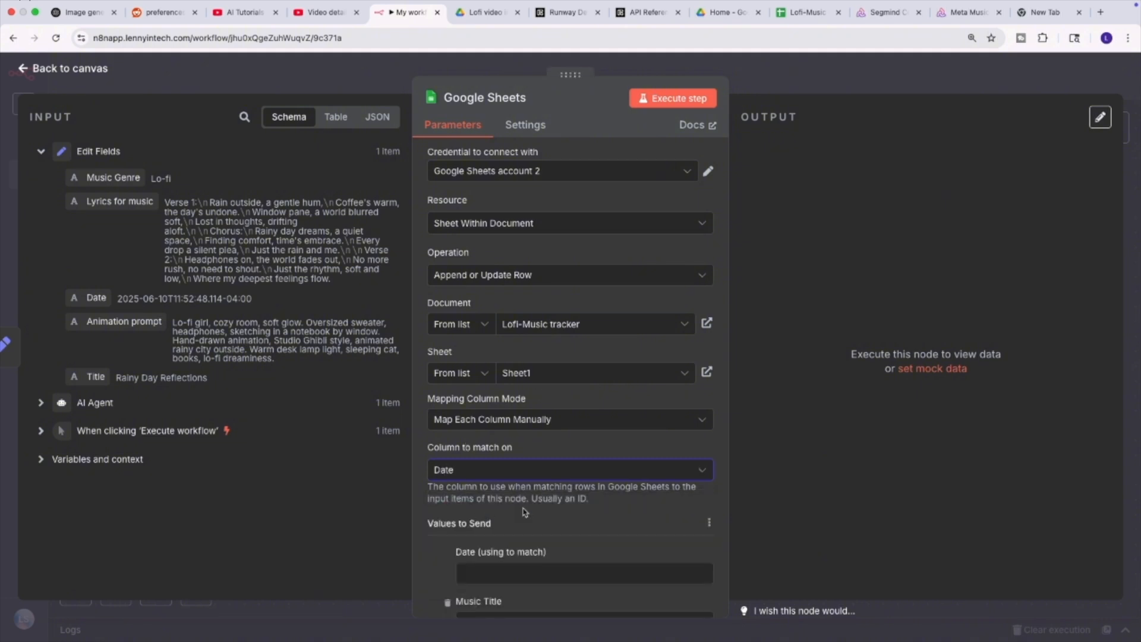
Map the Date, Music Title, Animation prompt and Lyrics columns to the corresponding Edit Fields values, leave Status empty, and return to the canvas
{"action": "scroll", "coordinate": [524, 513], "scroll_direction": "down", "scroll_amount": 5}
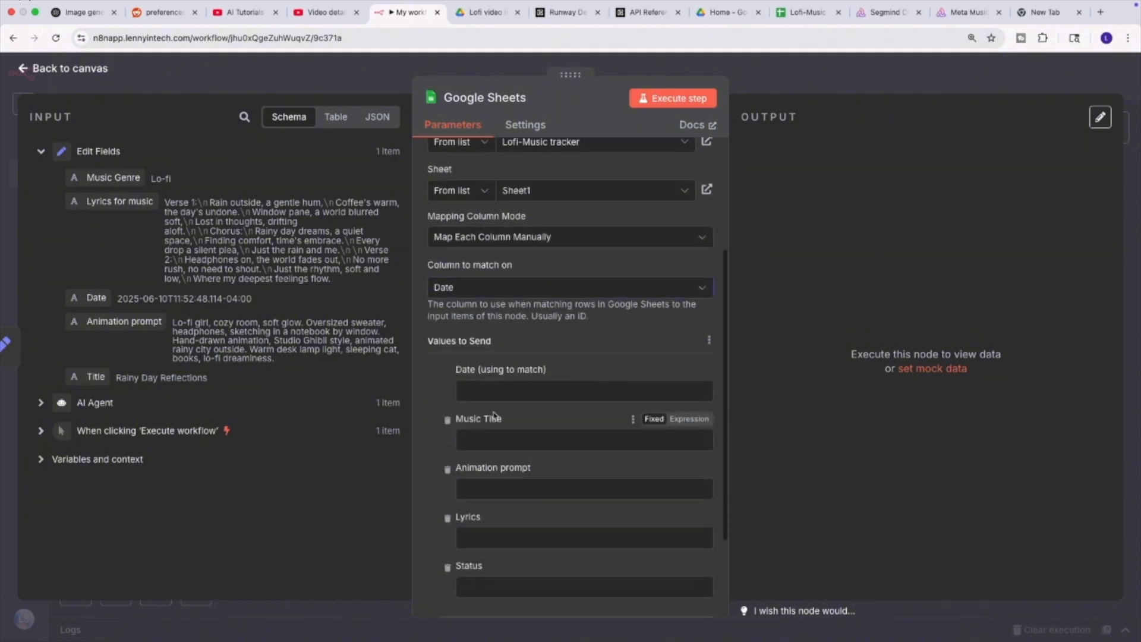
{"action": "left_click", "coordinate": [482, 389]}
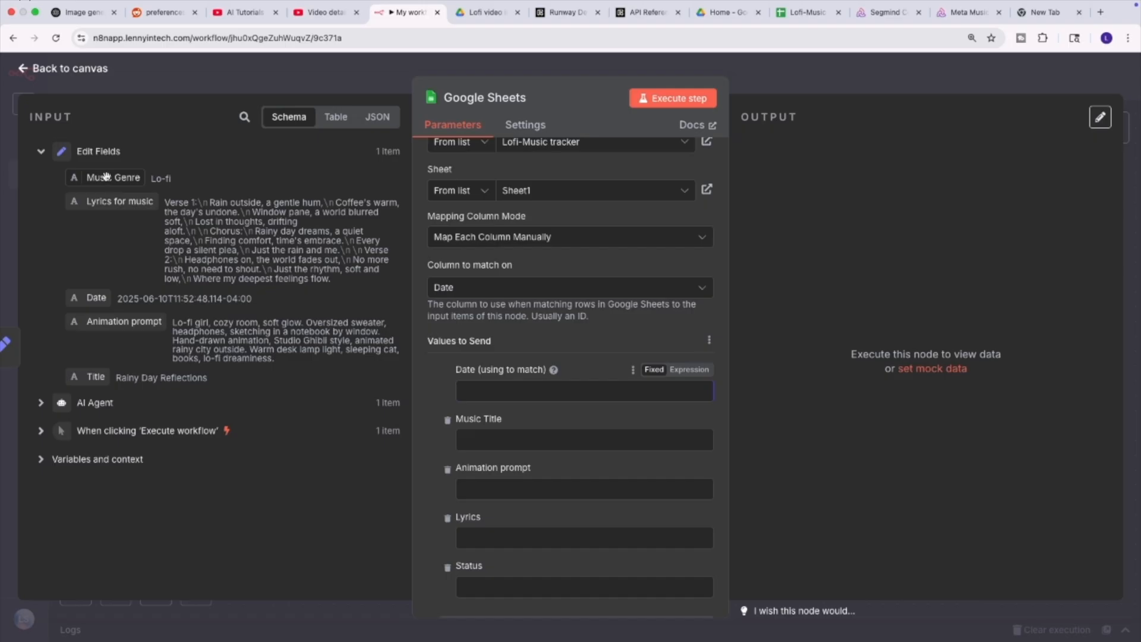
{"action": "left_click", "coordinate": [62, 458]}
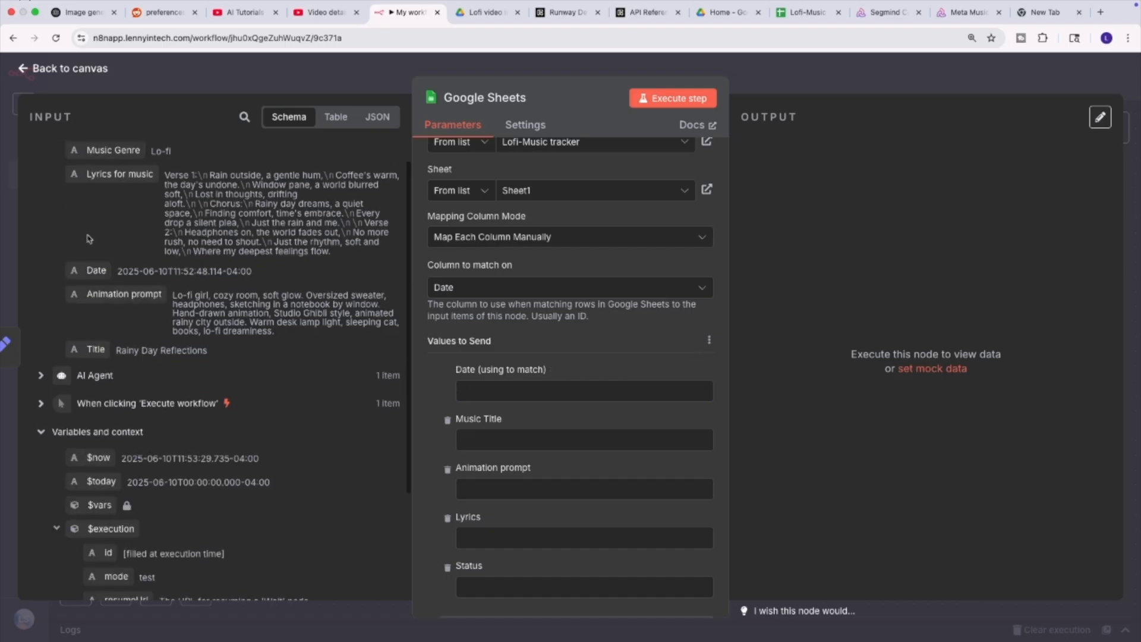
{"action": "left_click_drag", "start_coordinate": [94, 271], "coordinate": [522, 390]}
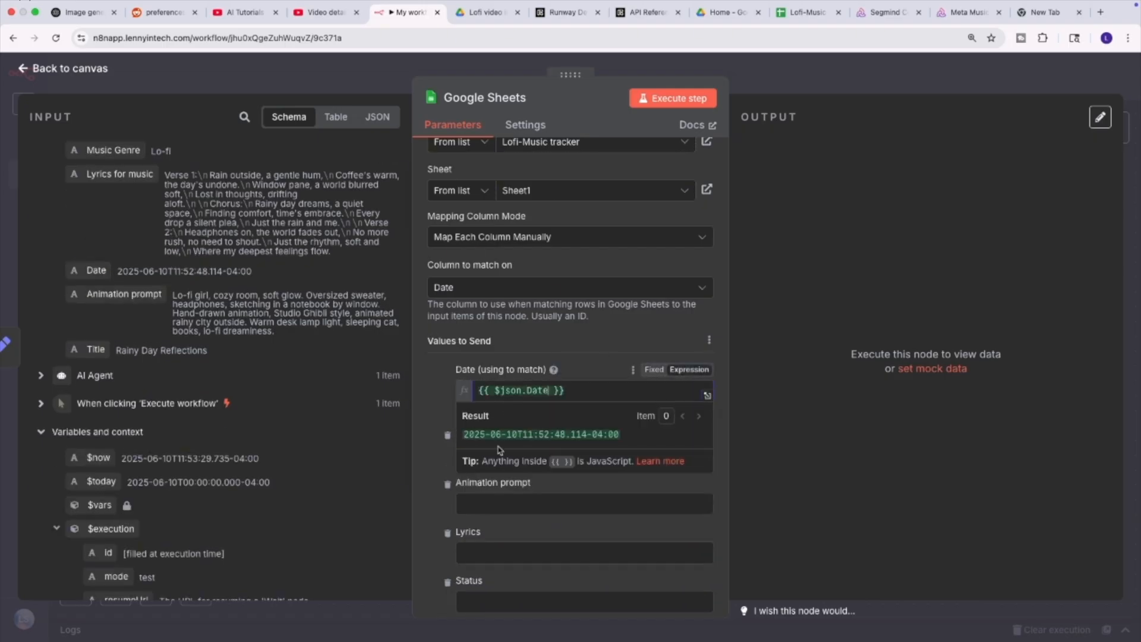
{"action": "left_click_drag", "start_coordinate": [95, 349], "coordinate": [529, 454]}
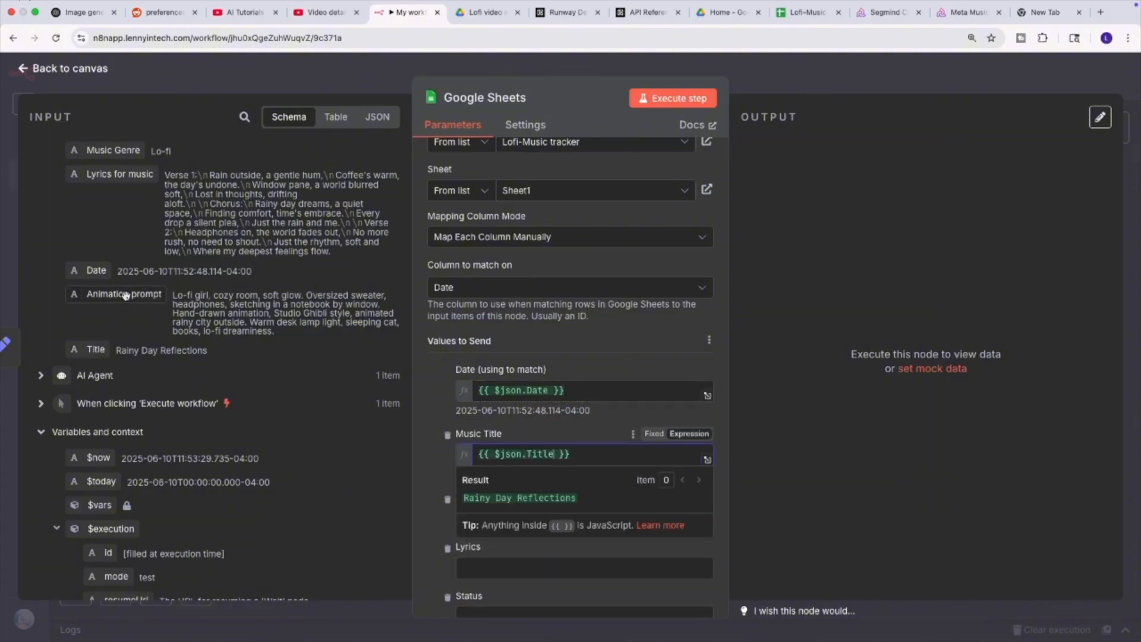
{"action": "left_click_drag", "start_coordinate": [125, 295], "coordinate": [502, 514]}
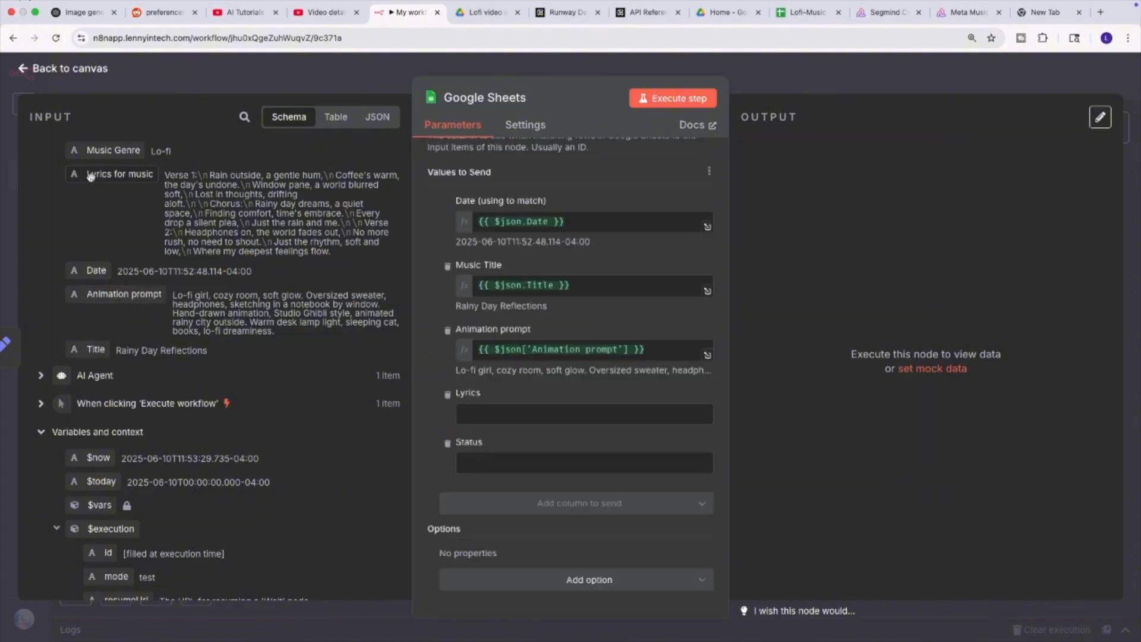
{"action": "left_click_drag", "start_coordinate": [91, 177], "coordinate": [493, 416]}
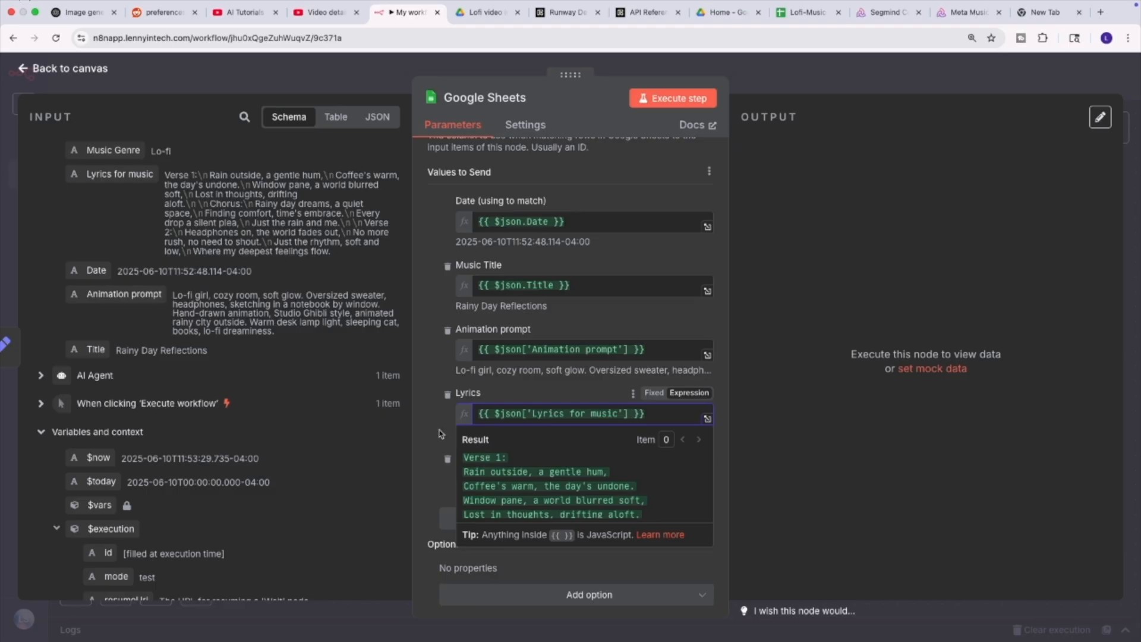
{"action": "left_click", "coordinate": [535, 484]}
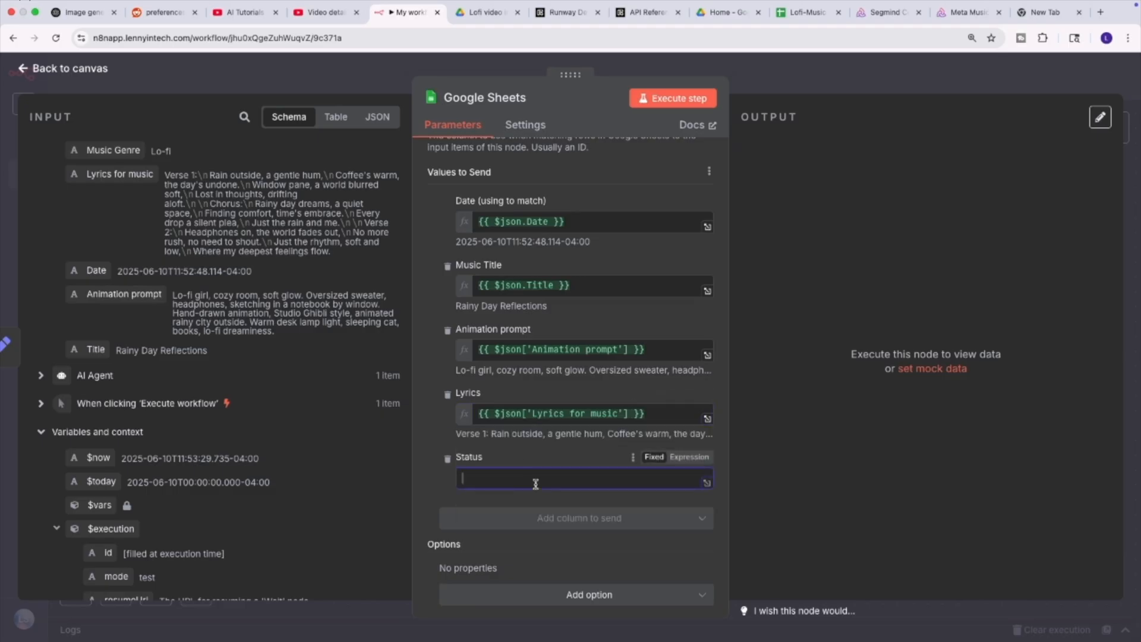
{"action": "left_click", "coordinate": [66, 70]}
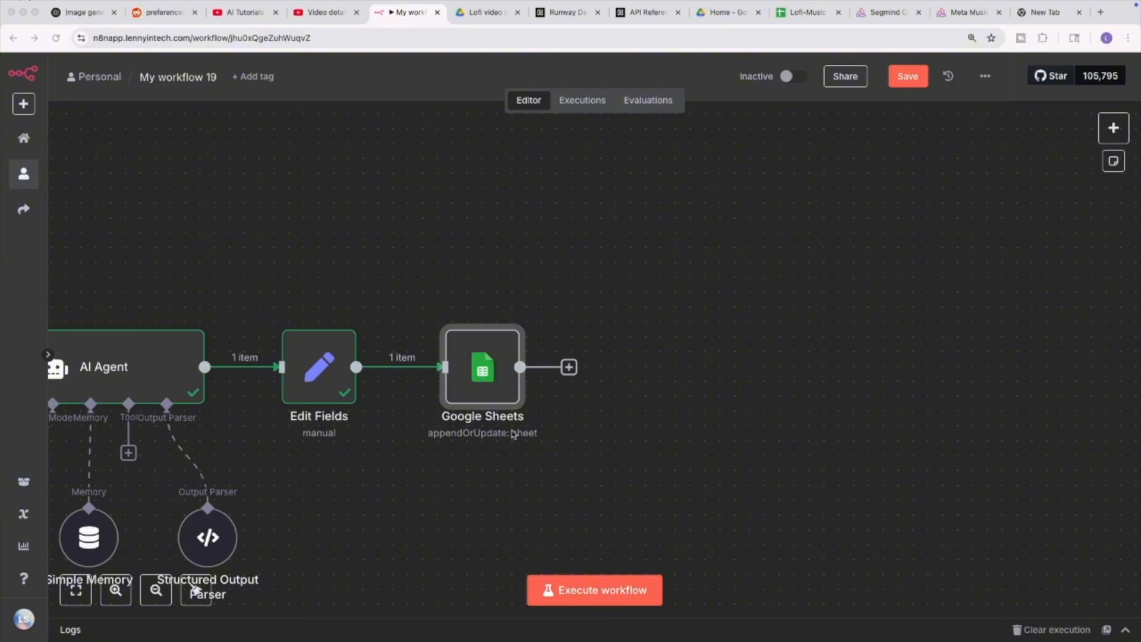
Add an HTTP Request node after the Google Sheets node
{"action": "left_click", "coordinate": [568, 366]}
{"action": "type", "text": "ht"}
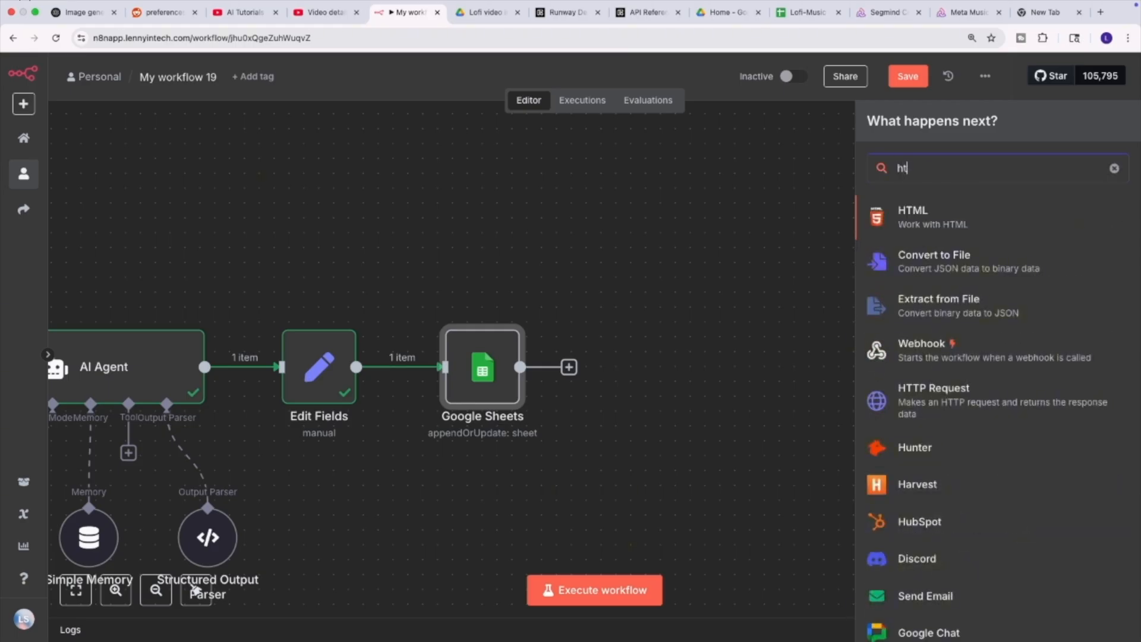
{"action": "type", "text": "tp"}
{"action": "left_click", "coordinate": [984, 230]}
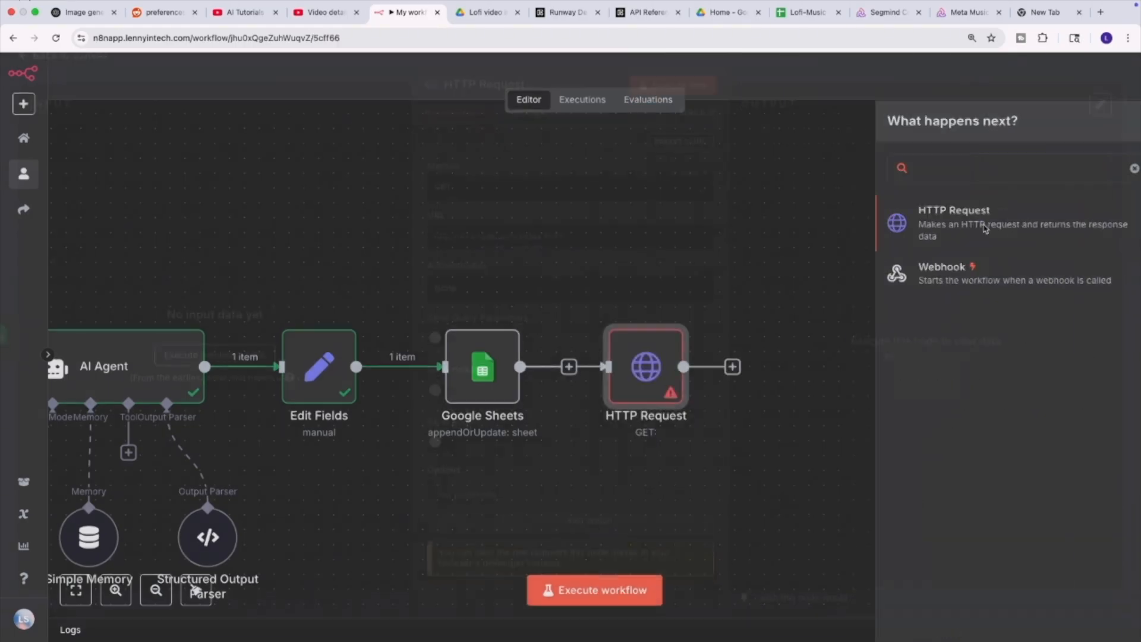
Set the request method to POST and paste the generativelanguage.googleapis.com v1beta image model endpoint as the URL
{"action": "left_click", "coordinate": [469, 200]}
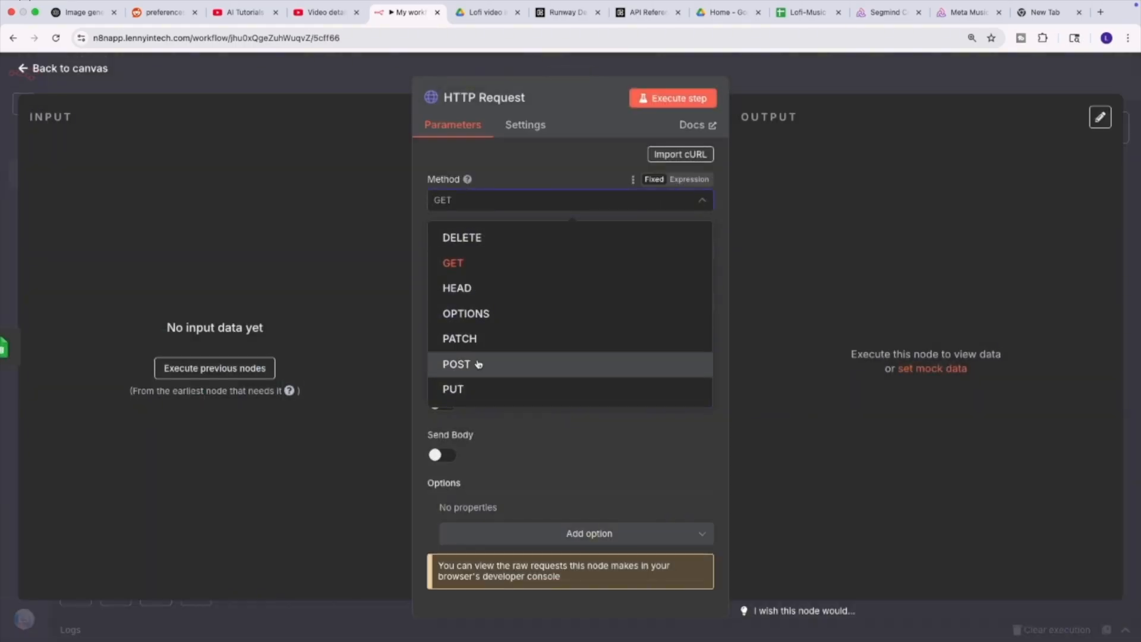
{"action": "left_click", "coordinate": [481, 364]}
{"action": "left_click", "coordinate": [507, 245]}
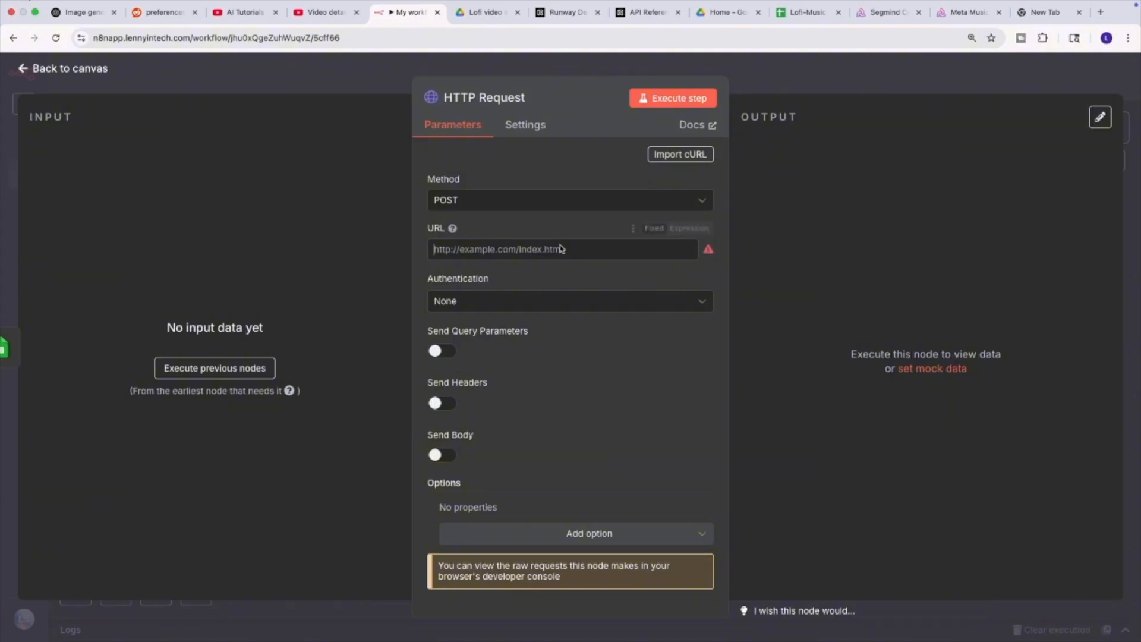
{"action": "type", "text": "https://generativelanguage.googleapis.com/v1beta/models/imagen-3.0-generate-002:predict"}
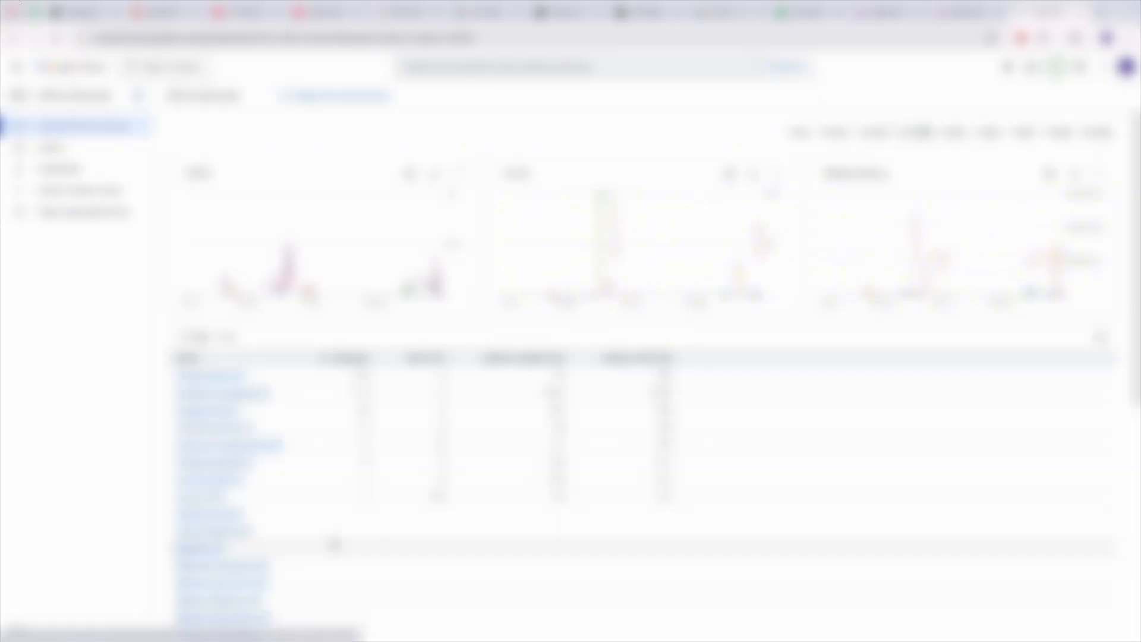
Look through the enabled APIs in the Google Cloud console and open the Generative Language API's details page
{"action": "scroll", "coordinate": [304, 567], "scroll_direction": "down", "scroll_amount": 4}
{"action": "scroll", "coordinate": [304, 567], "scroll_direction": "up", "scroll_amount": 1}
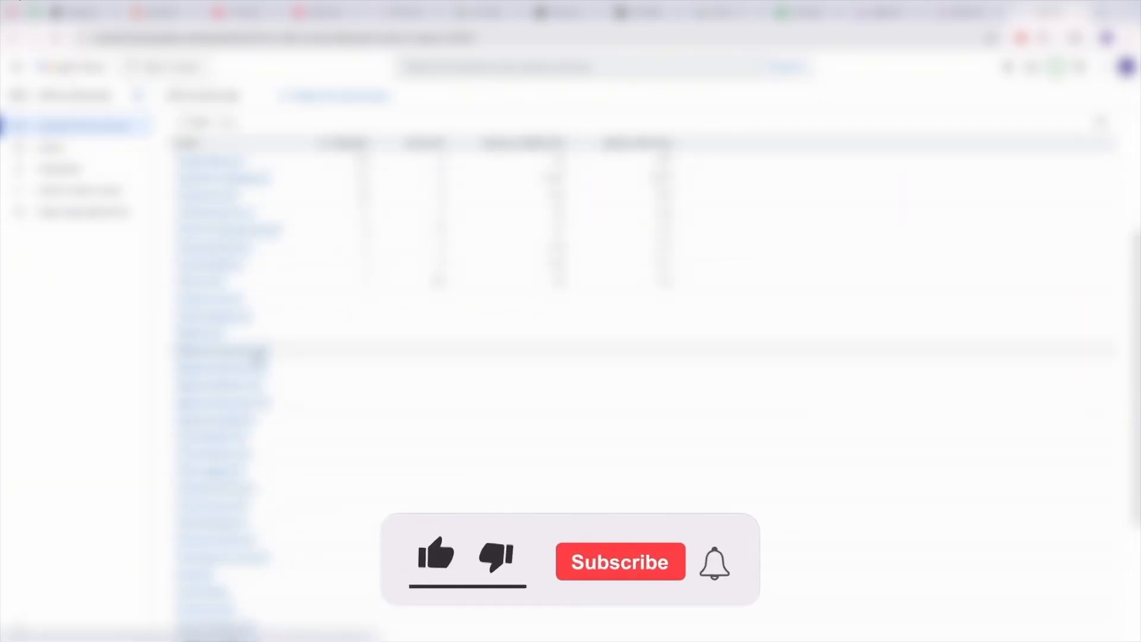
{"action": "scroll", "coordinate": [257, 359], "scroll_direction": "down", "scroll_amount": 4}
{"action": "scroll", "coordinate": [256, 359], "scroll_direction": "up", "scroll_amount": 5}
{"action": "left_click", "coordinate": [237, 266]}
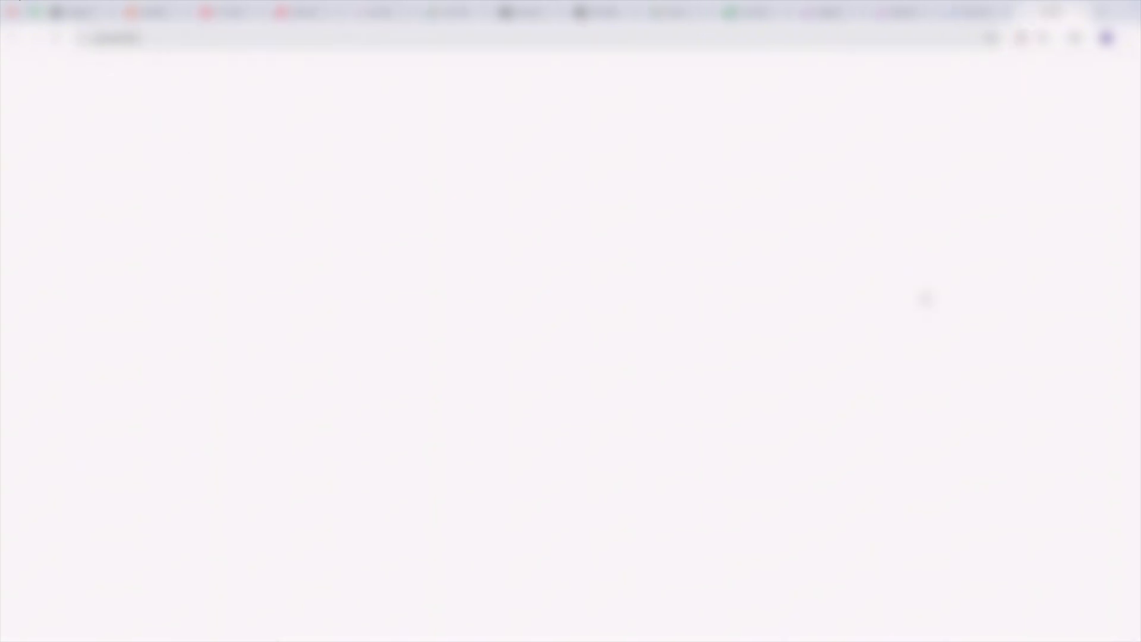
Return to the n8n HTTP Request node, enable query parameters and add one named "key" with the API key pasted as its value
{"action": "left_click", "coordinate": [367, 13]}
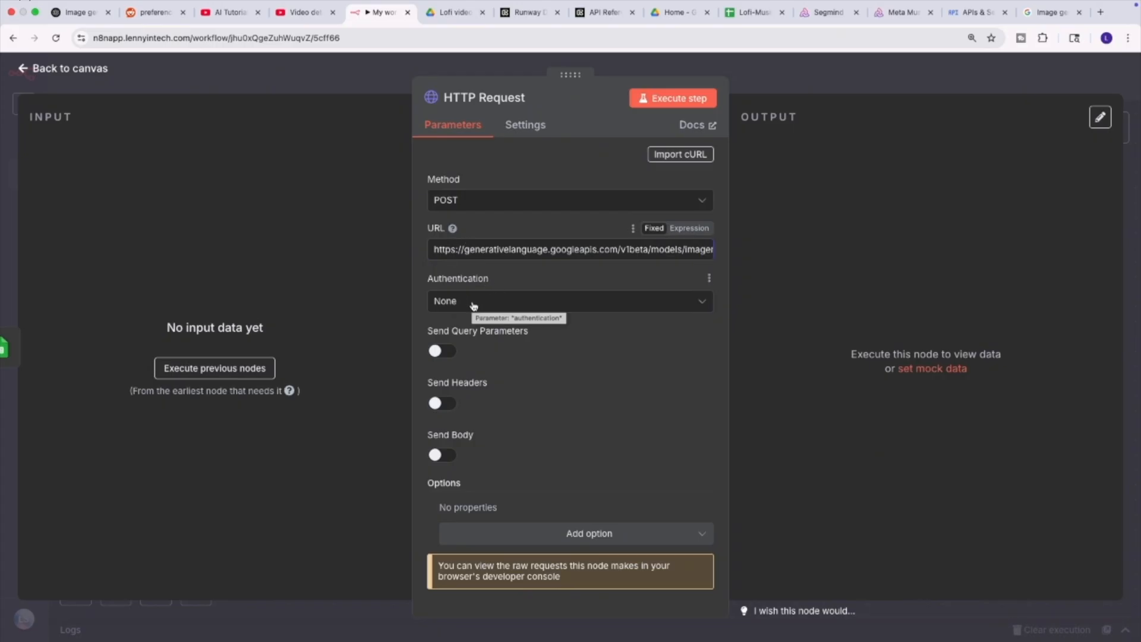
{"action": "left_click", "coordinate": [451, 351]}
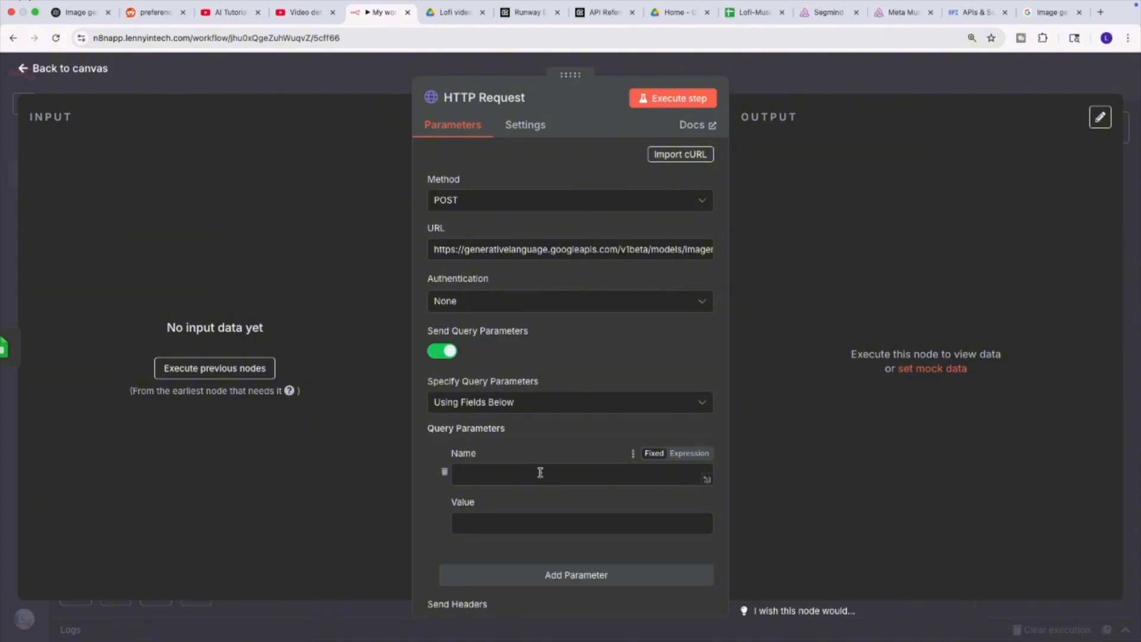
{"action": "type", "text": "key"}
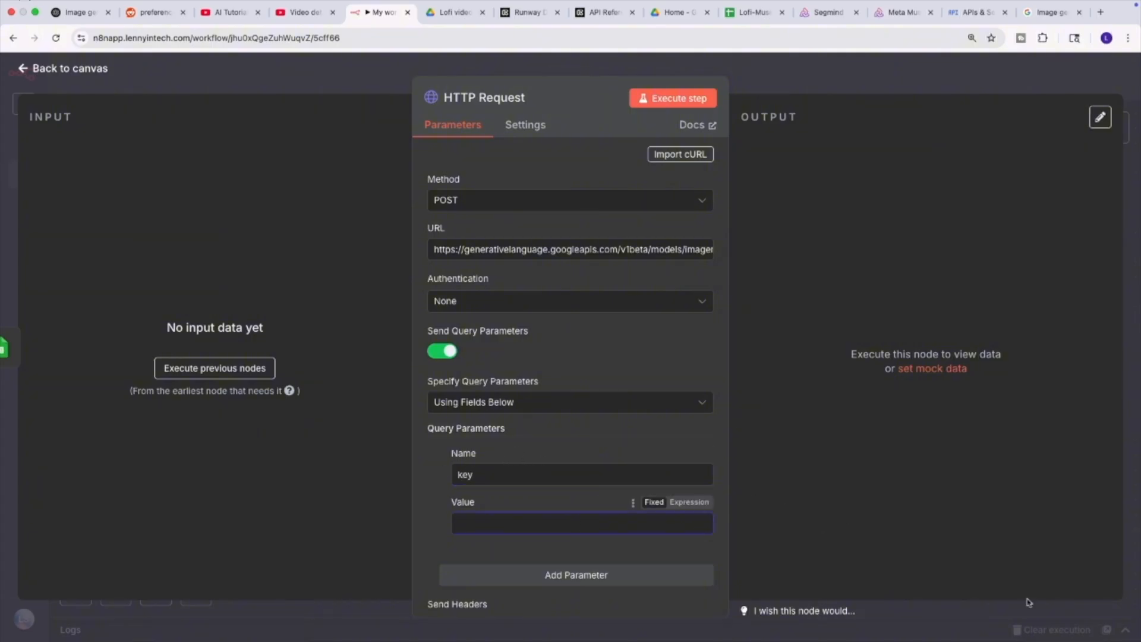
{"action": "key", "text": "super+Tab"}
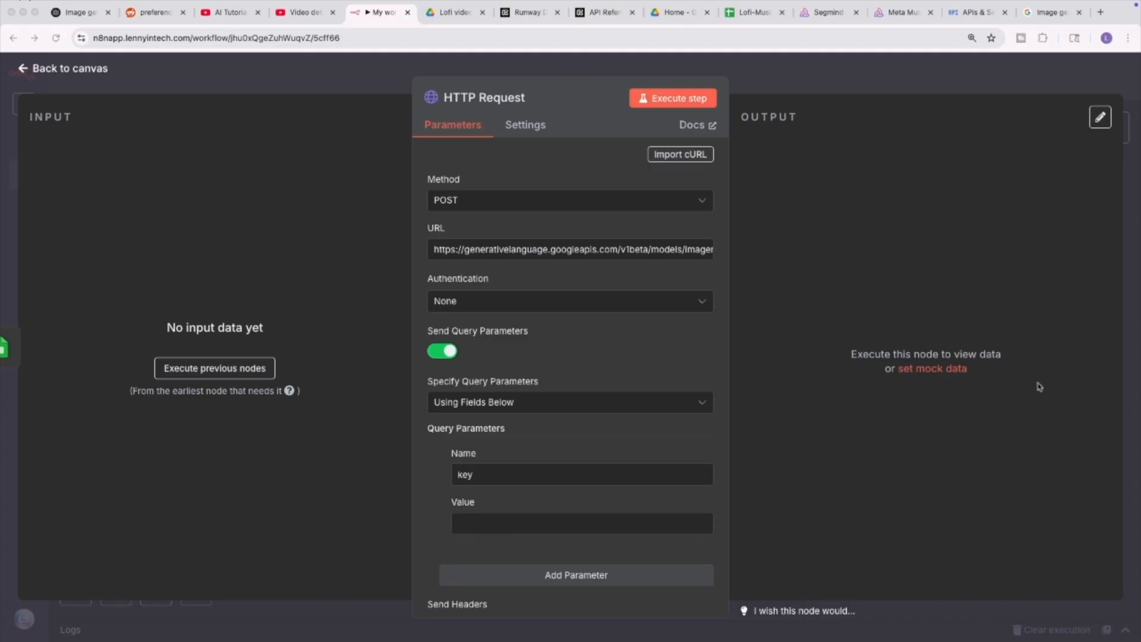
{"action": "scroll", "coordinate": [651, 468], "scroll_direction": "down", "scroll_amount": 3}
{"action": "left_click", "coordinate": [544, 363]}
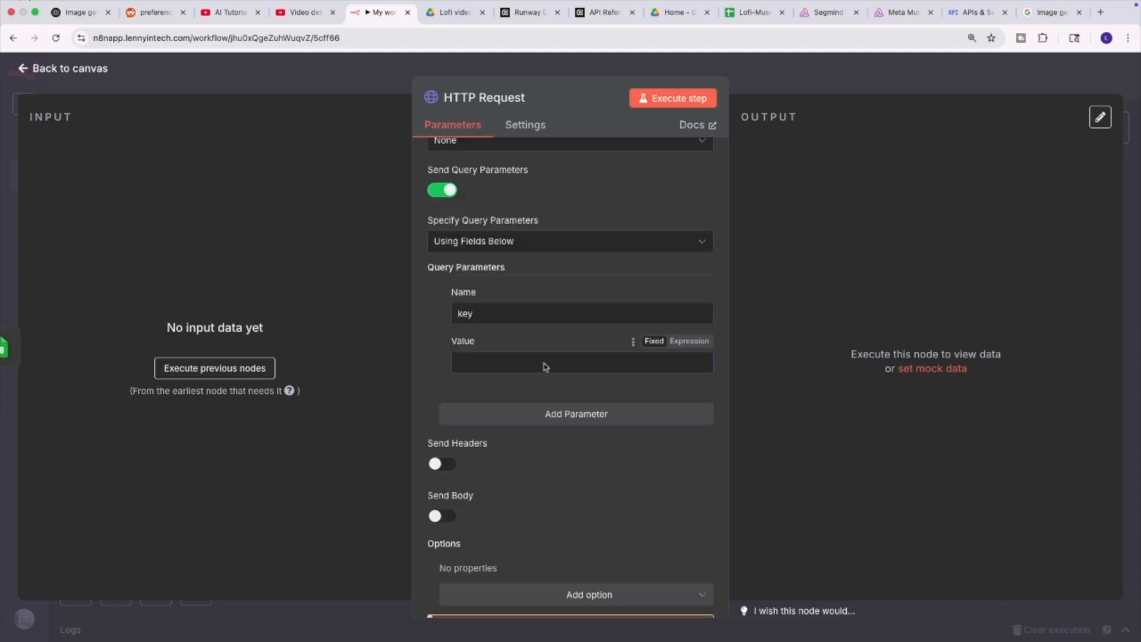
{"action": "key", "text": "super+v"}
{"action": "scroll", "coordinate": [581, 408], "scroll_direction": "down", "scroll_amount": 2}
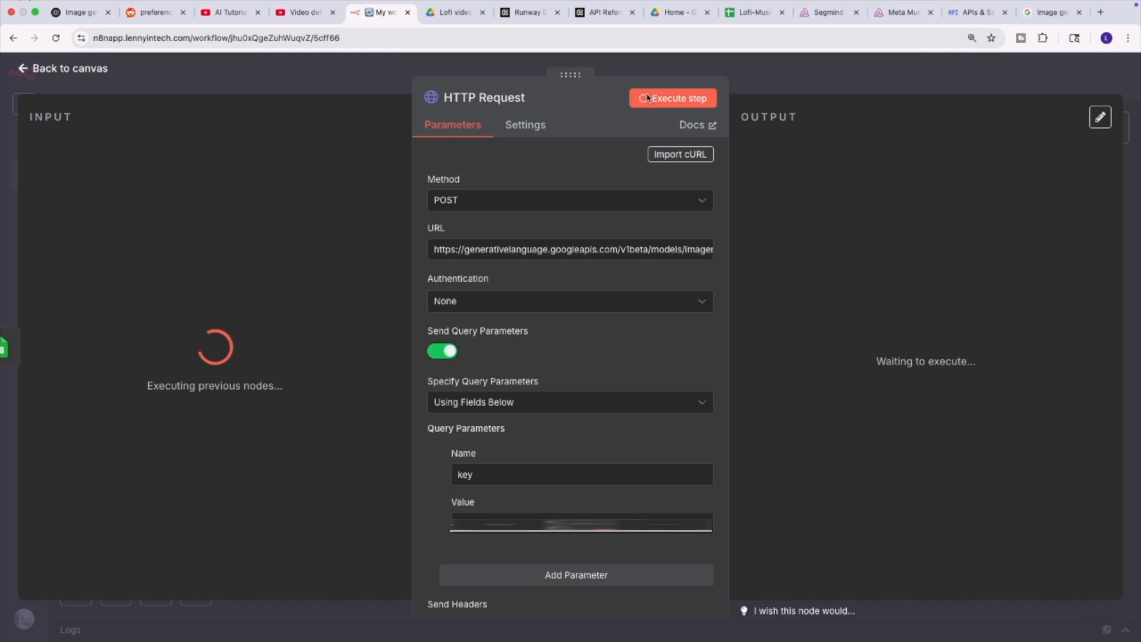
Examine the HTTP Request node's base64-encoded image output and return to the canvas
{"action": "scroll", "coordinate": [597, 407], "scroll_direction": "down", "scroll_amount": 4}
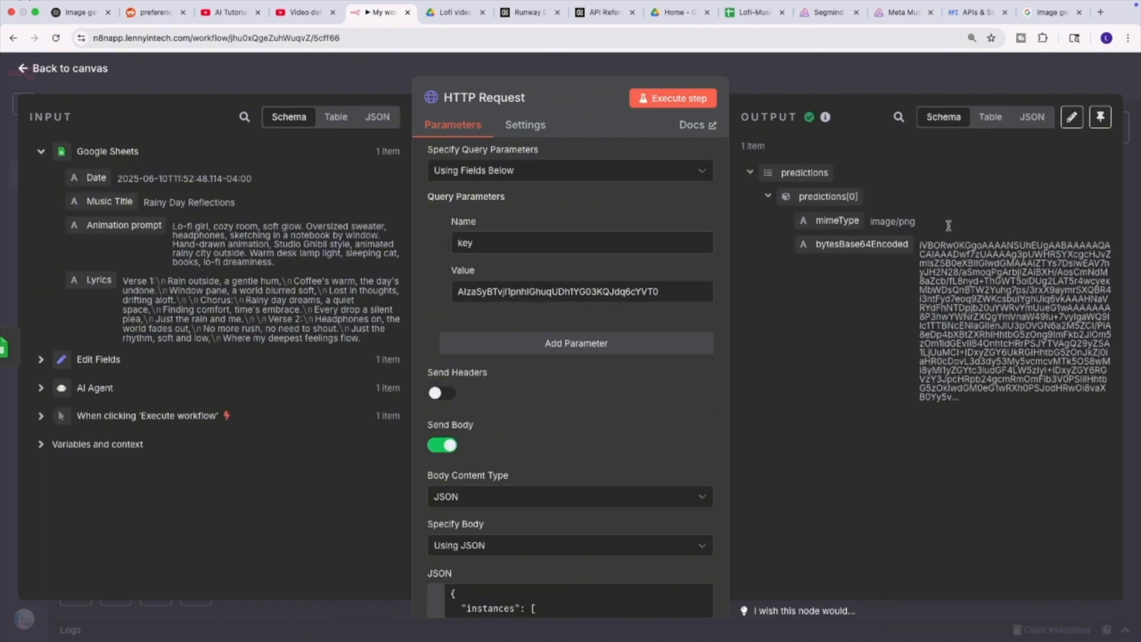
{"action": "left_click_drag", "start_coordinate": [919, 246], "coordinate": [1040, 435]}
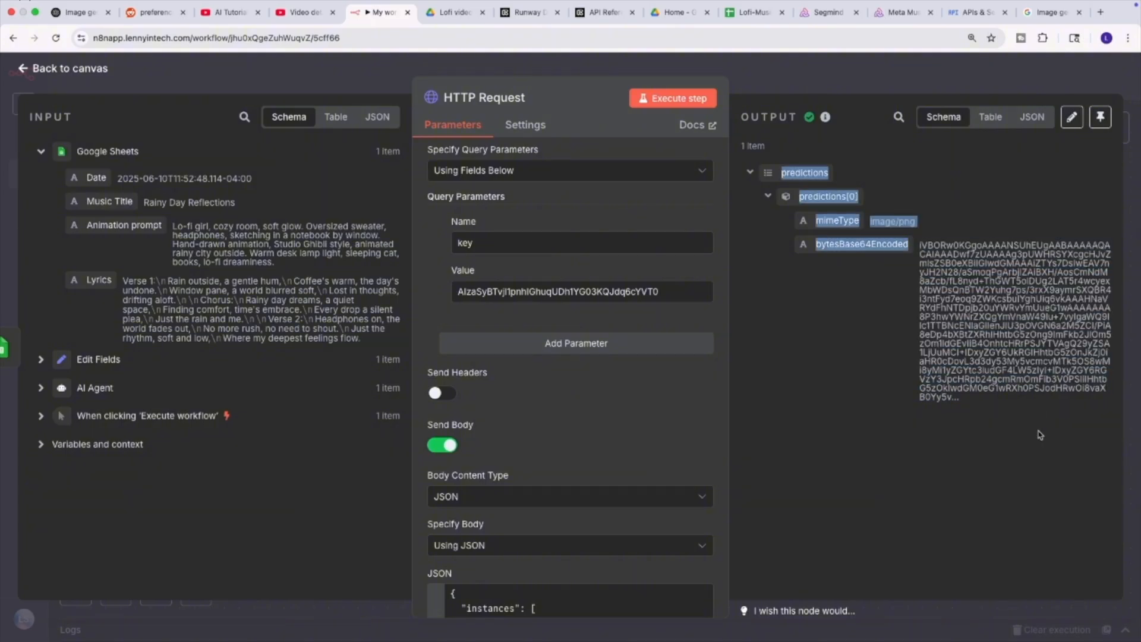
{"action": "left_click", "coordinate": [48, 69]}
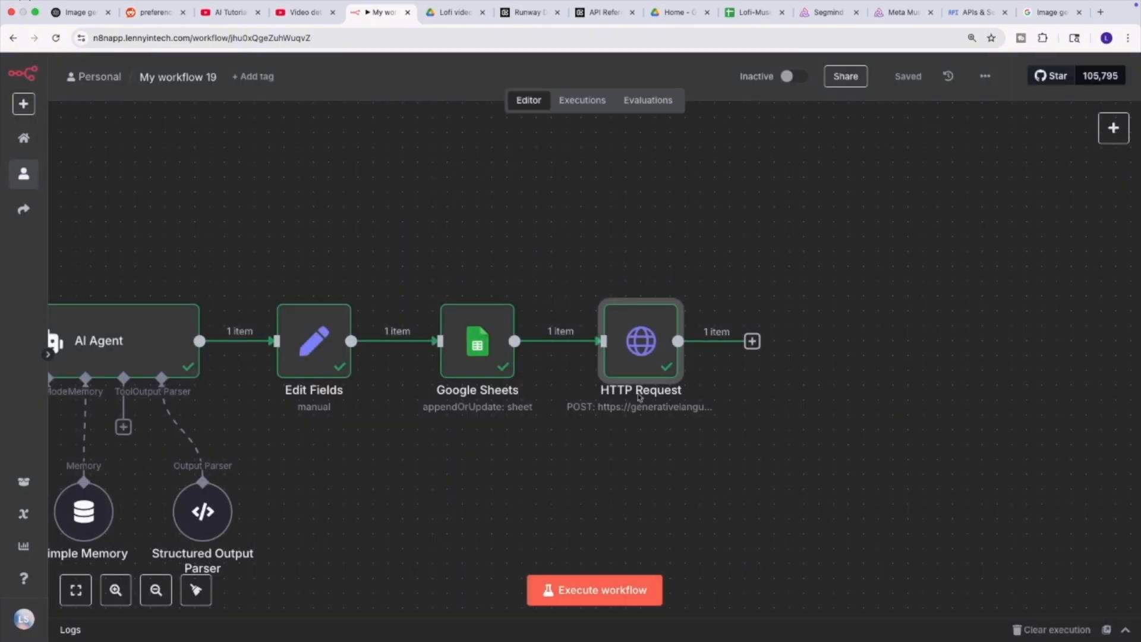
Add a Convert to File node with the "Move base64 string to file" action after the HTTP Request node
{"action": "scroll", "coordinate": [635, 449], "scroll_direction": "right", "scroll_amount": 5}
{"action": "scroll", "coordinate": [636, 450], "scroll_direction": "down", "scroll_amount": 2}
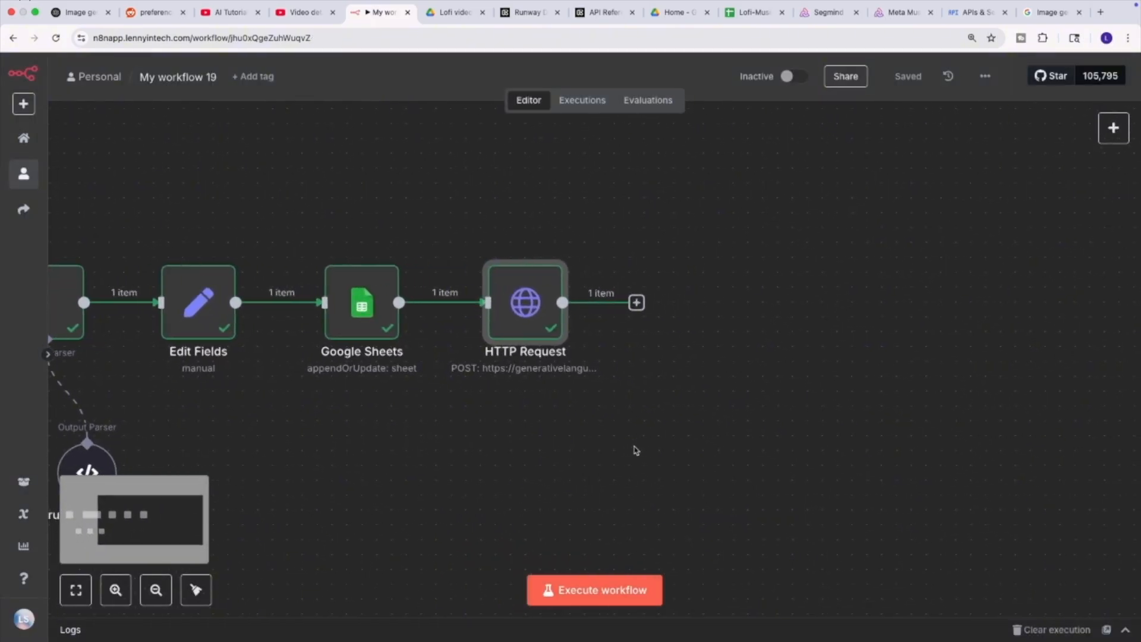
{"action": "left_click", "coordinate": [635, 303]}
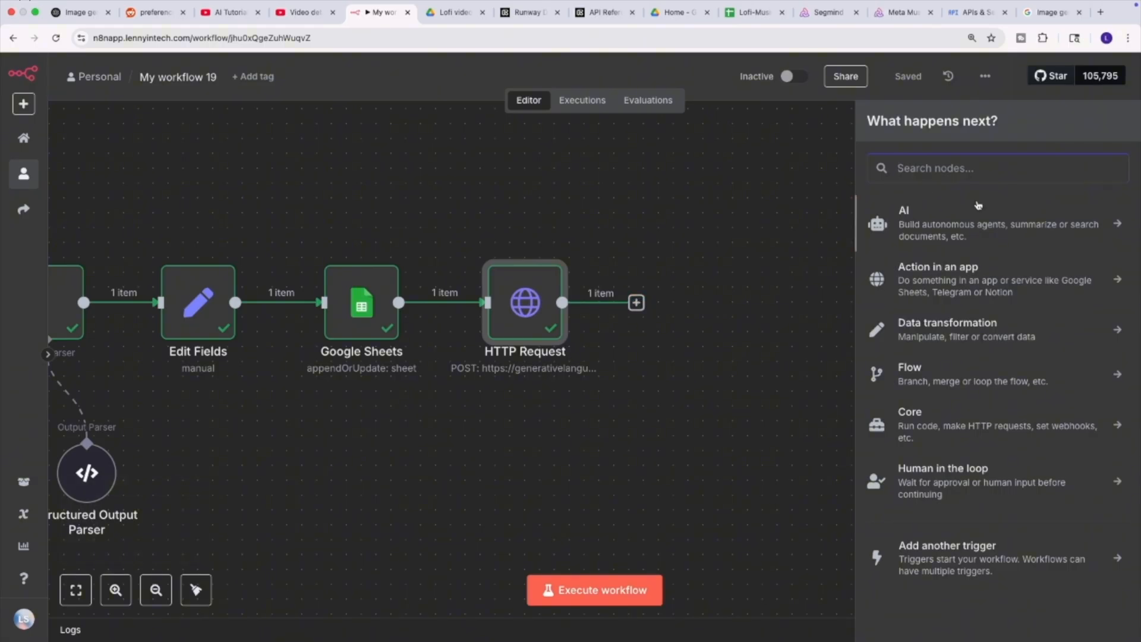
{"action": "type", "text": "conv"}
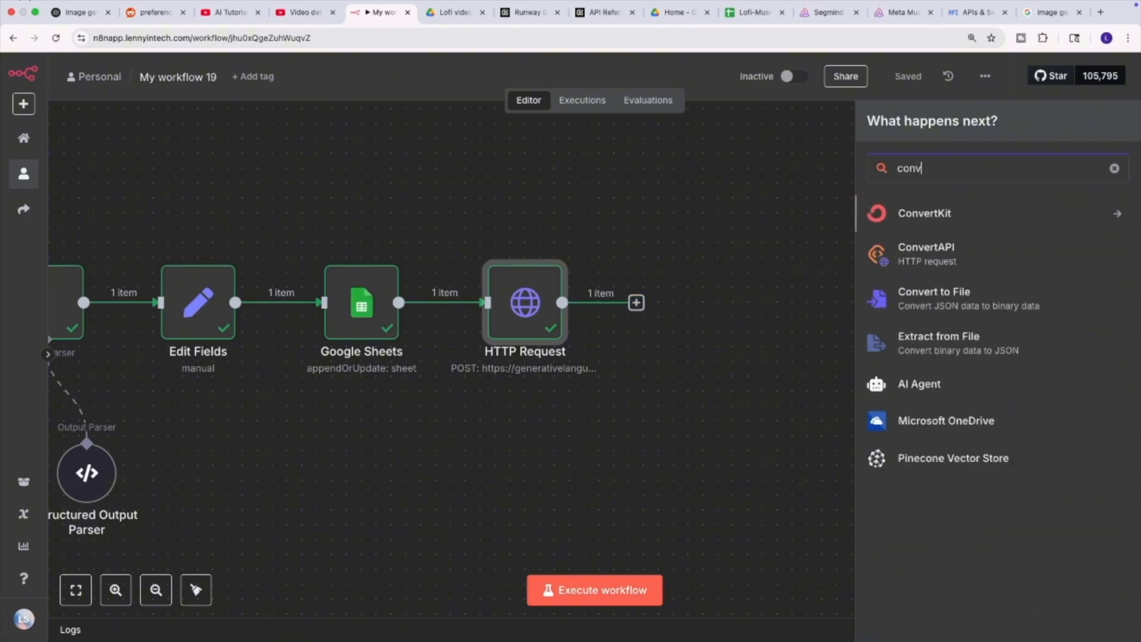
{"action": "left_click", "coordinate": [1003, 309]}
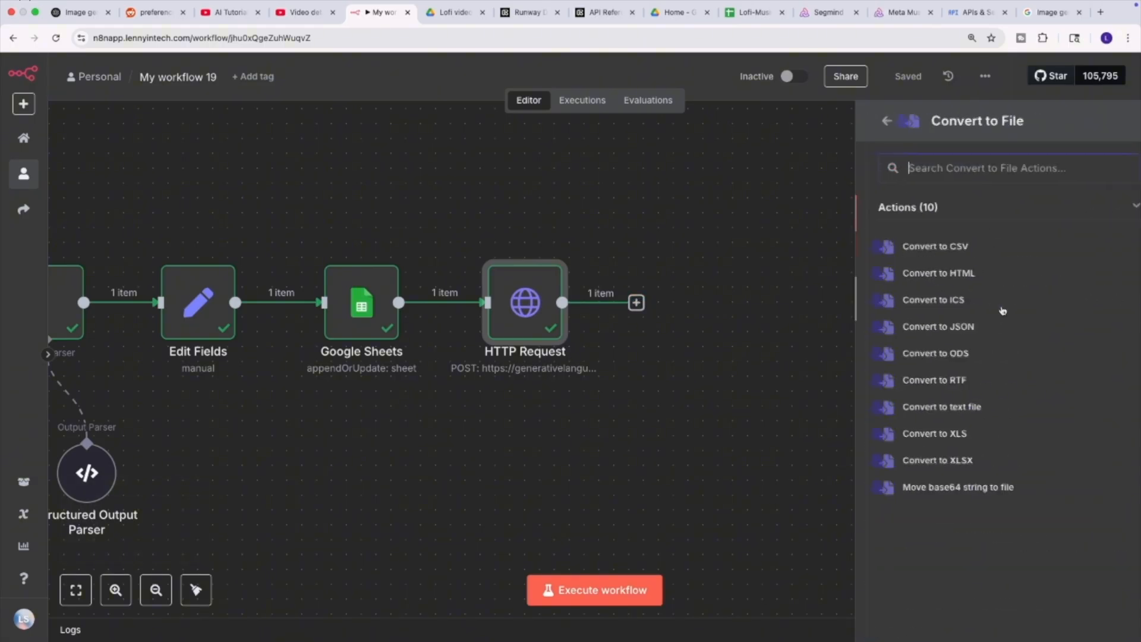
{"action": "left_click", "coordinate": [959, 488]}
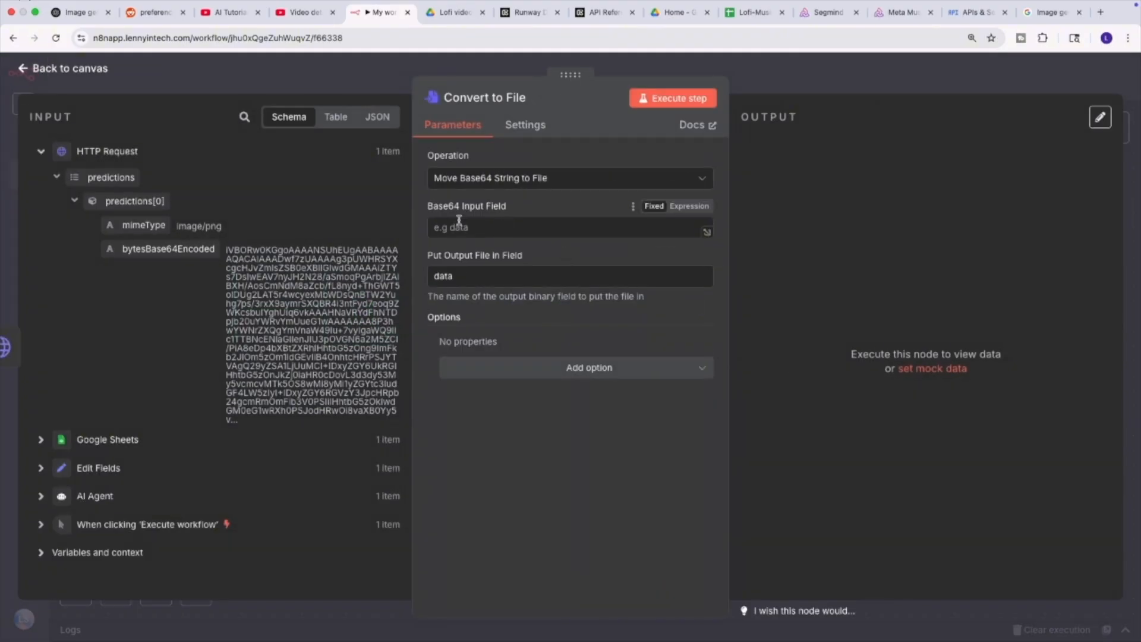
Map predictions[0].bytesBase64Encoded as the Base64 input field and add a File Name option set to "Image"
{"action": "left_click_drag", "start_coordinate": [178, 248], "coordinate": [499, 231]}
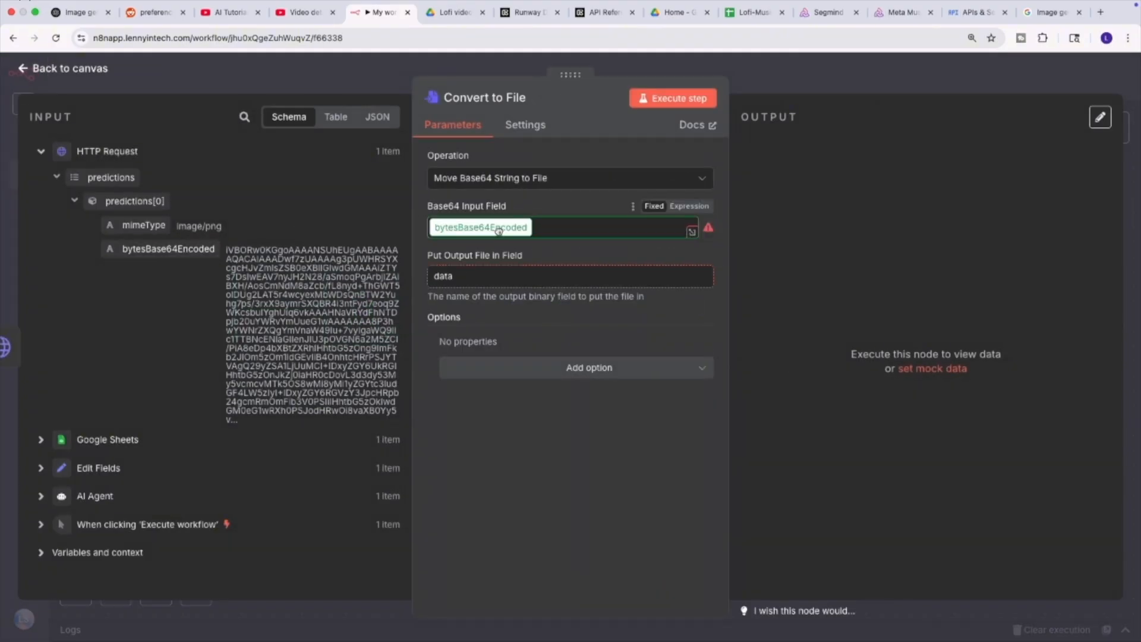
{"action": "left_click", "coordinate": [454, 276]}
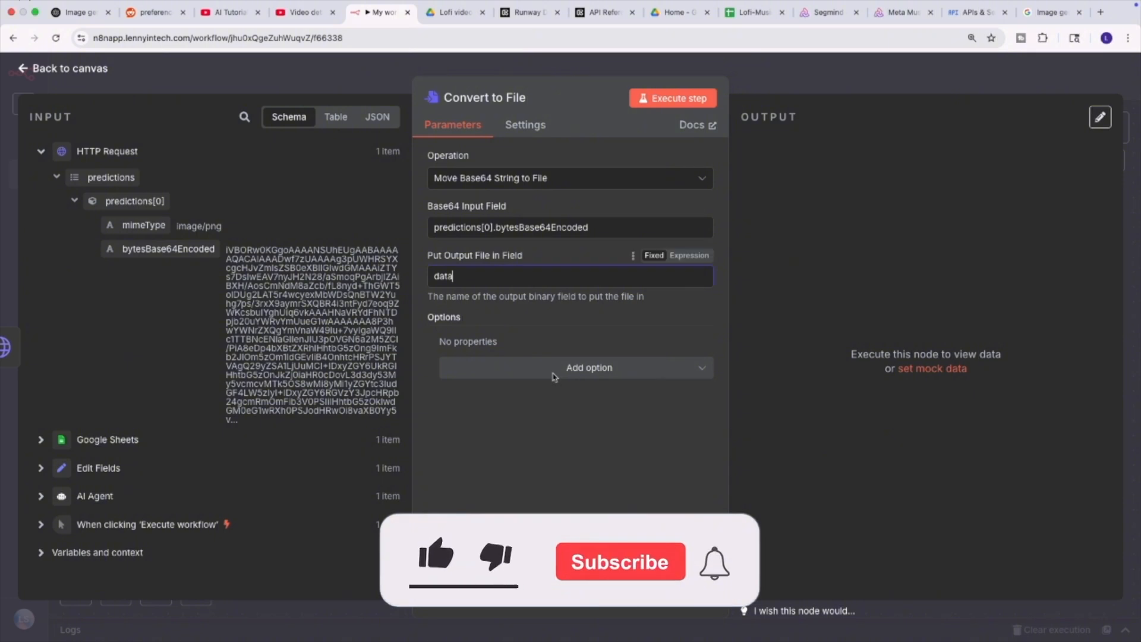
{"action": "left_click", "coordinate": [576, 368]}
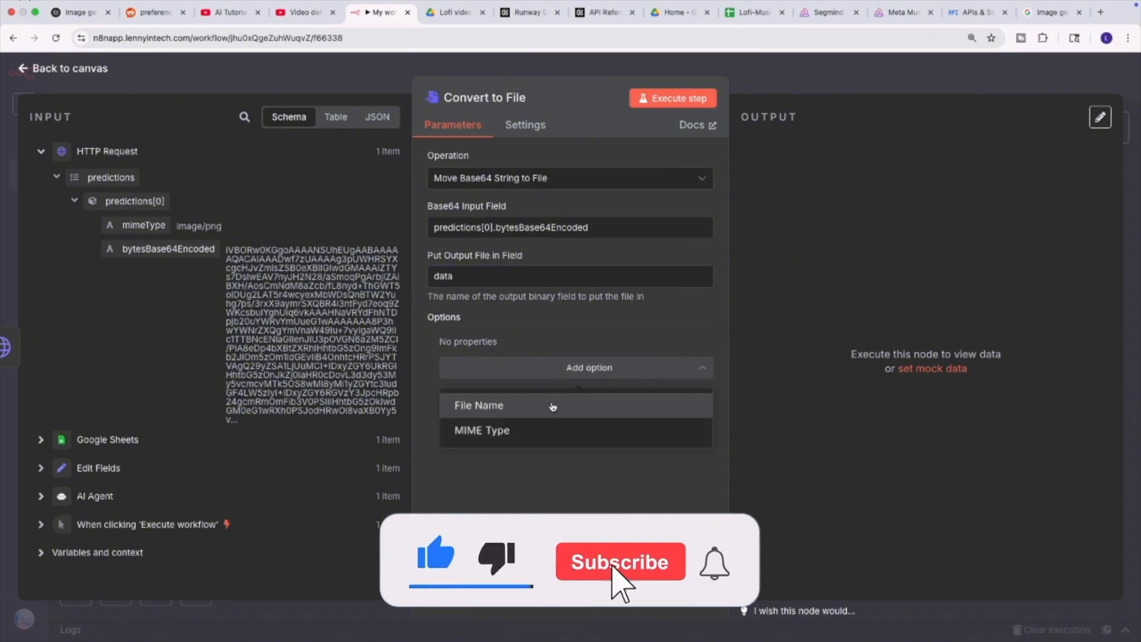
{"action": "left_click", "coordinate": [517, 404]}
{"action": "left_click", "coordinate": [460, 364]}
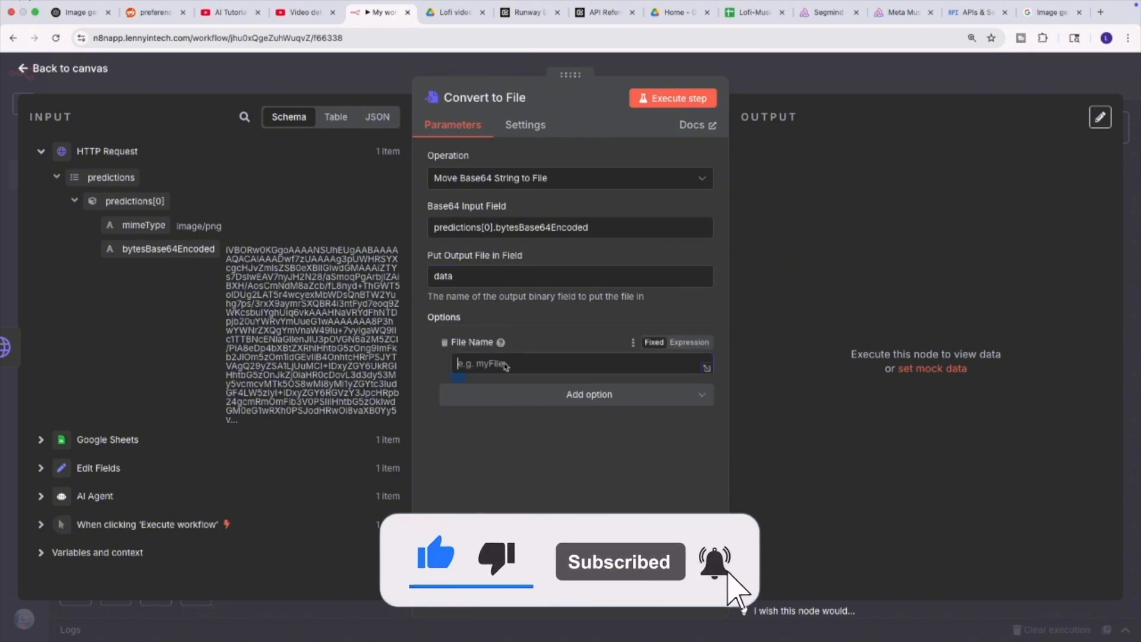
{"action": "type", "text": "Image"}
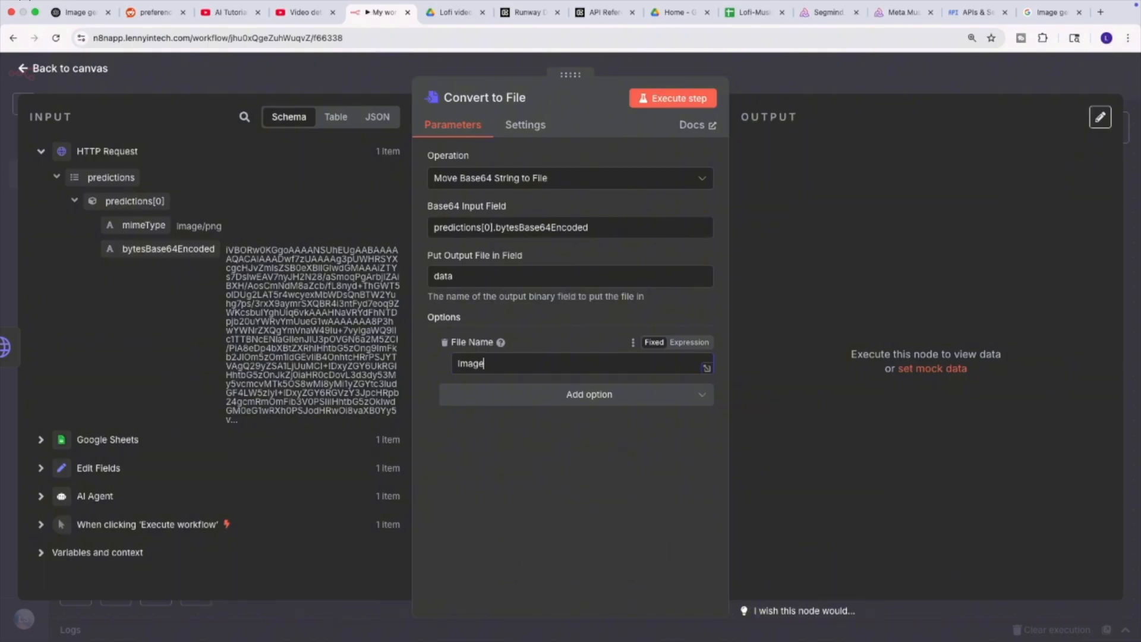
Try running the Convert to File step on its own, then save and execute the whole workflow from the canvas
{"action": "left_click", "coordinate": [670, 102]}
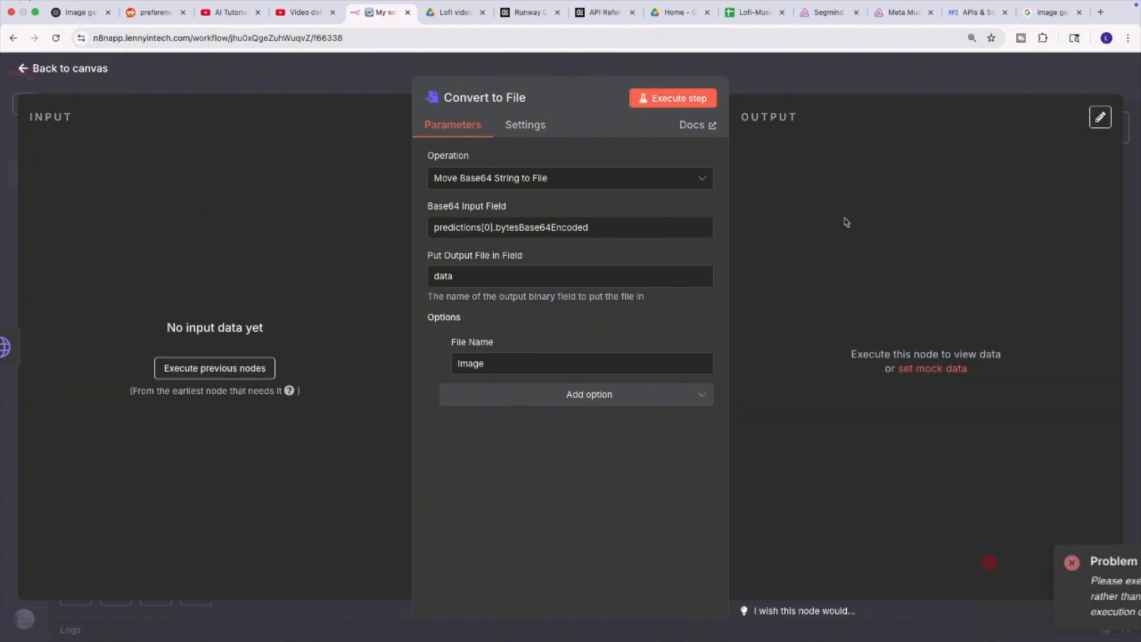
{"action": "left_click", "coordinate": [28, 70]}
{"action": "scroll", "coordinate": [261, 333], "scroll_direction": "left", "scroll_amount": 5}
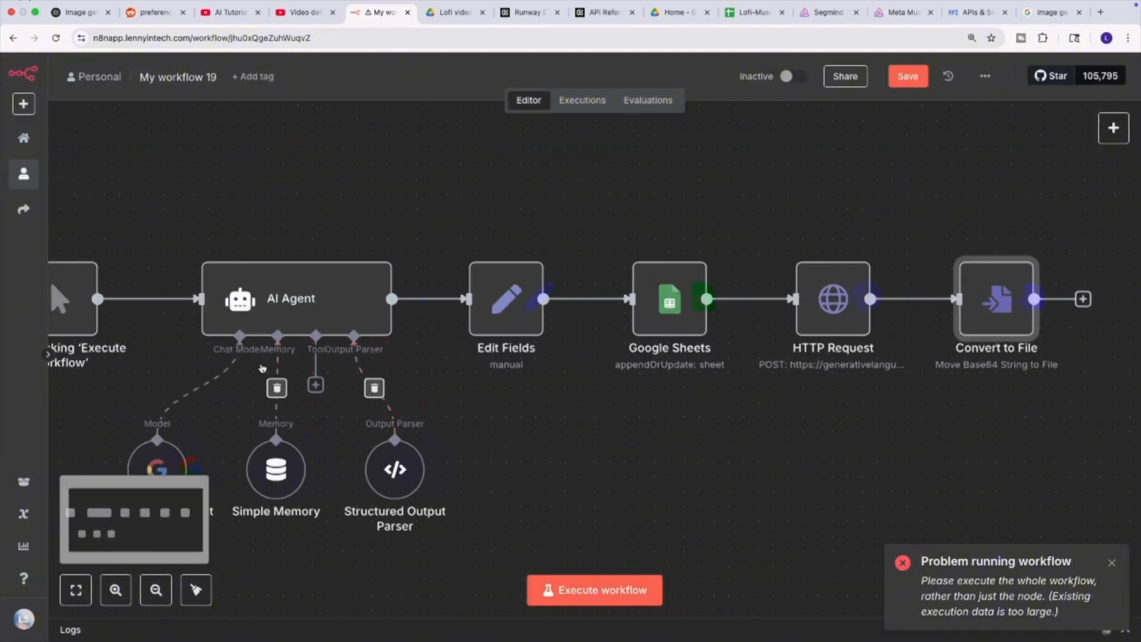
{"action": "scroll", "coordinate": [261, 369], "scroll_direction": "down", "scroll_amount": 2}
{"action": "scroll", "coordinate": [262, 368], "scroll_direction": "right", "scroll_amount": 5}
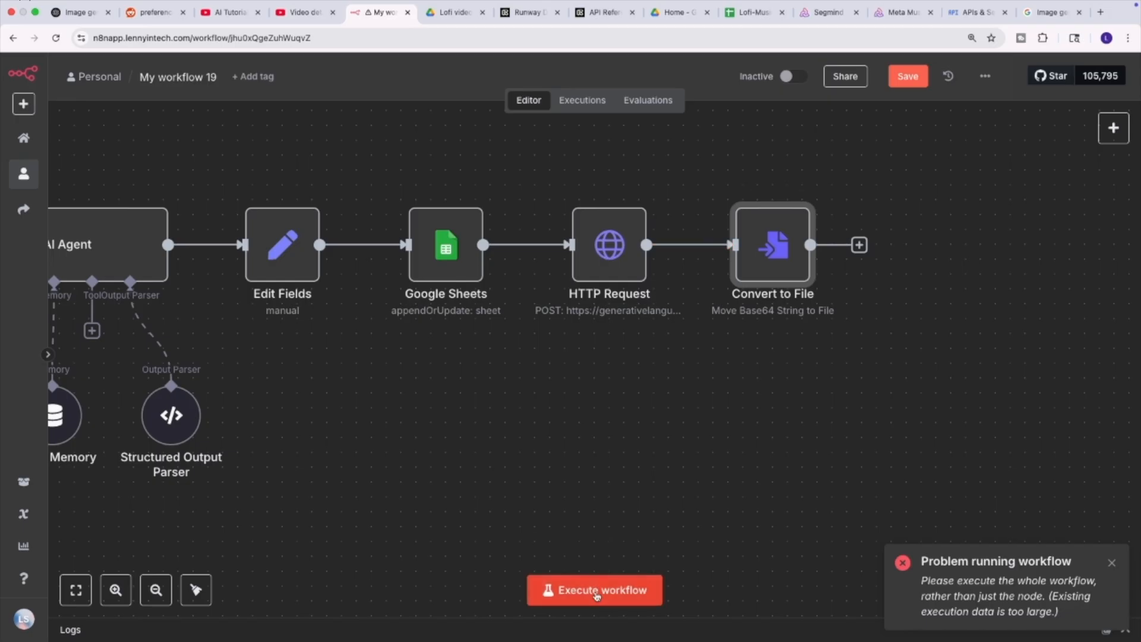
{"action": "left_click", "coordinate": [904, 83]}
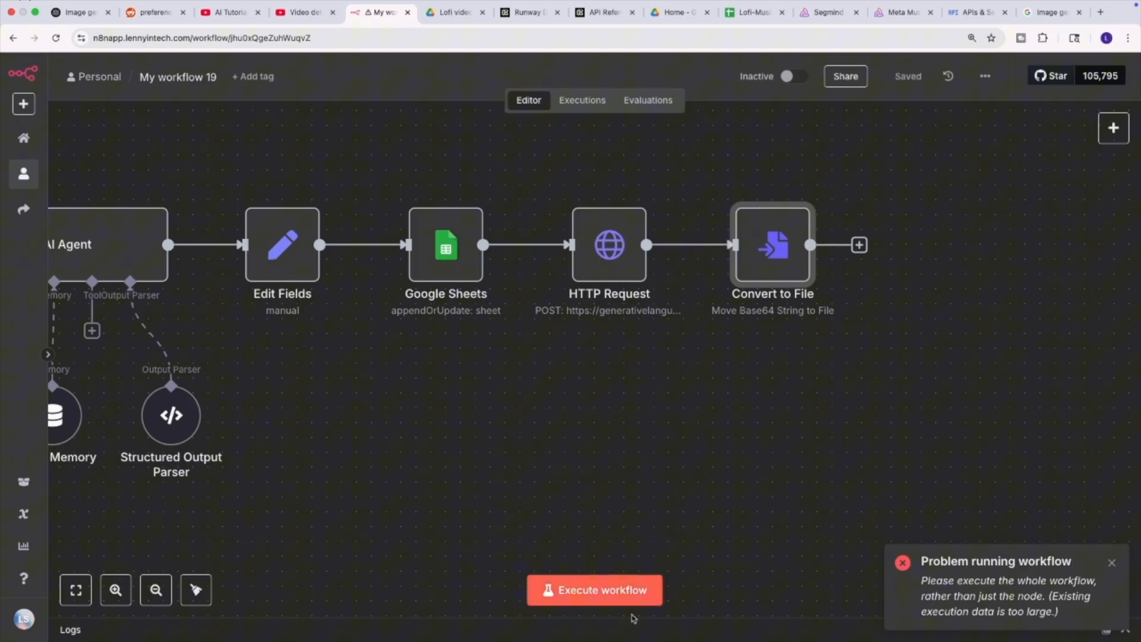
{"action": "left_click", "coordinate": [609, 592]}
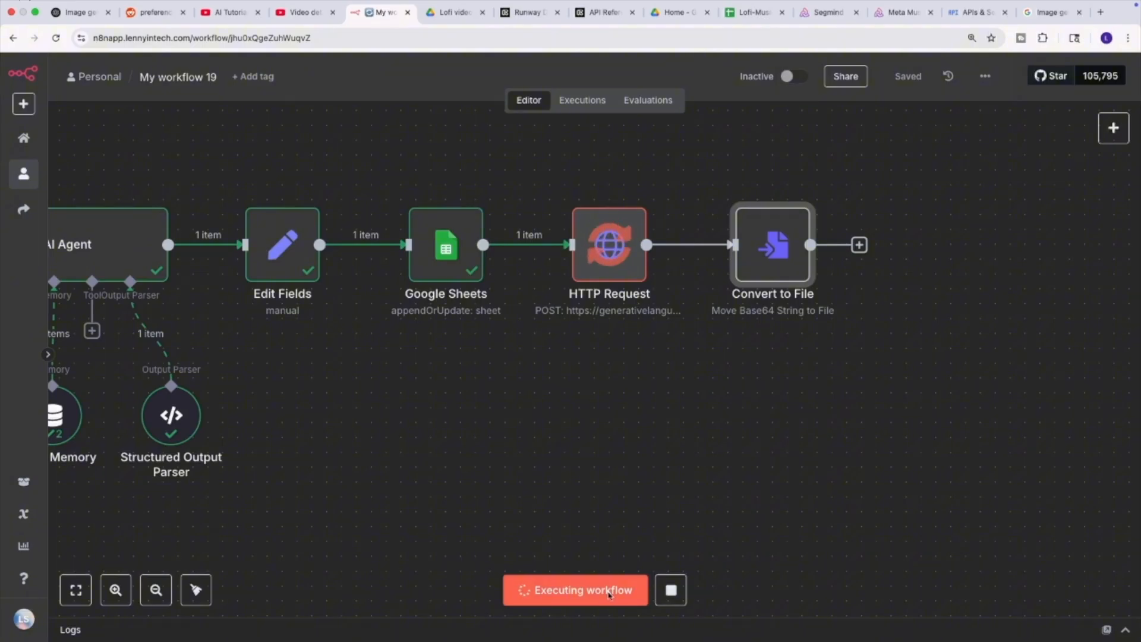
View the image produced in the Convert to File node's binary output and return to the canvas
{"action": "double_click", "coordinate": [761, 261]}
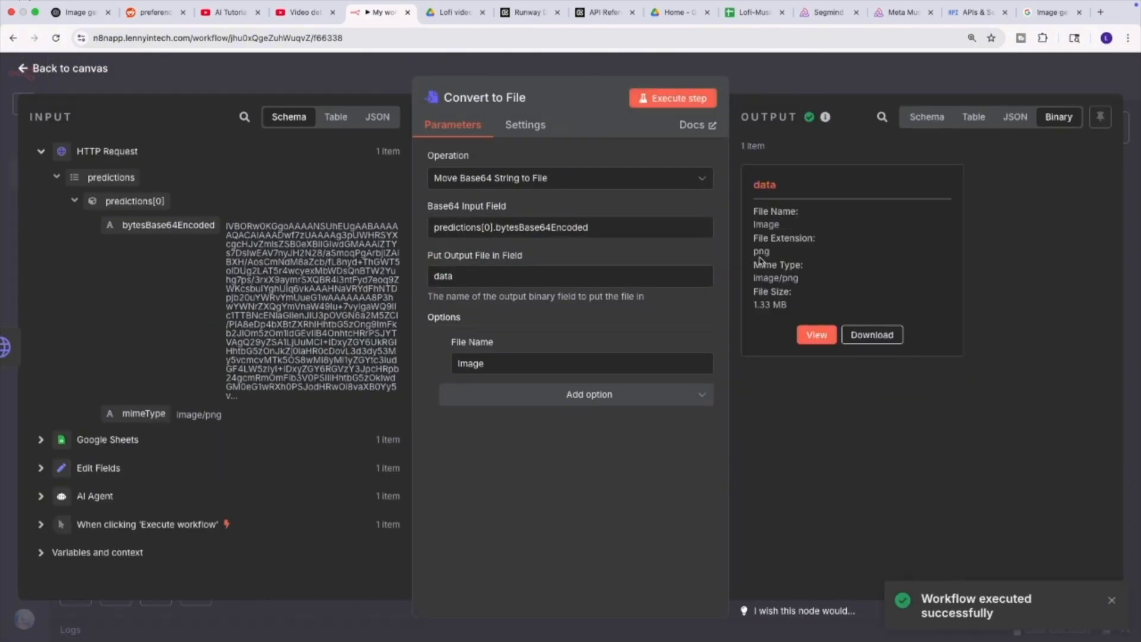
{"action": "left_click", "coordinate": [826, 340]}
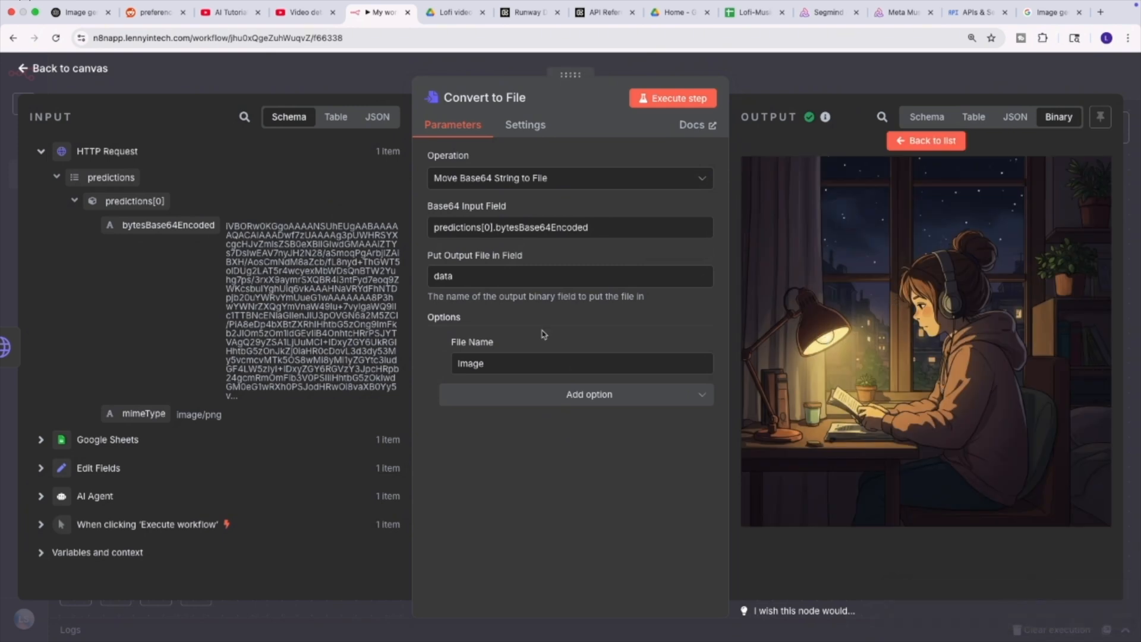
{"action": "left_click", "coordinate": [38, 72]}
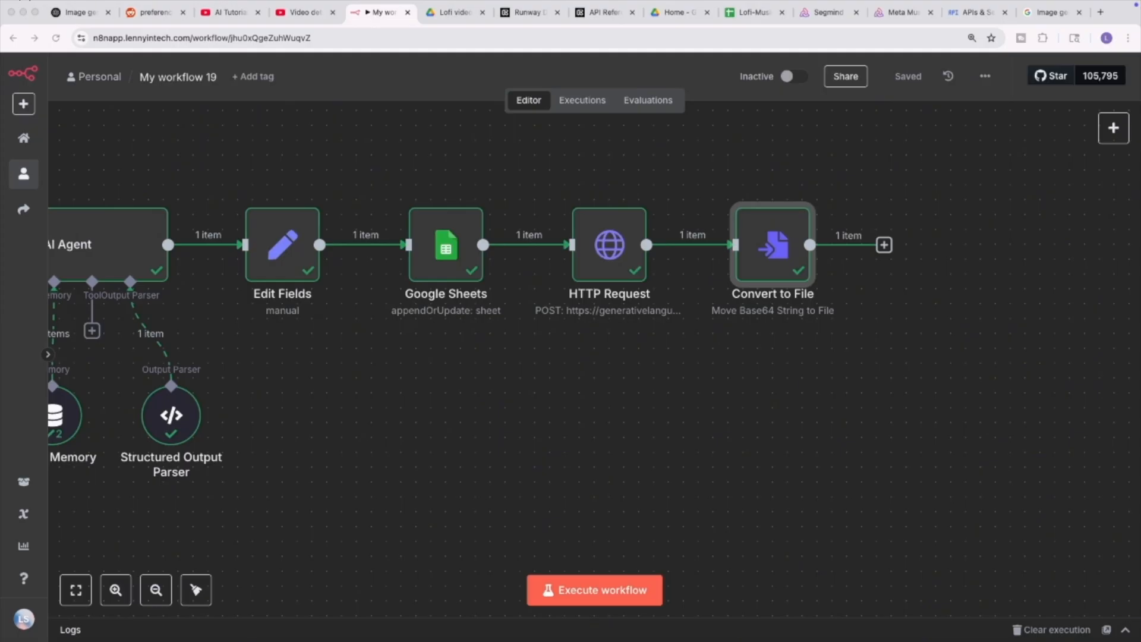
Add a Google Drive node with the "Upload file" action after the Convert to File node
{"action": "scroll", "coordinate": [659, 372], "scroll_direction": "right", "scroll_amount": 5}
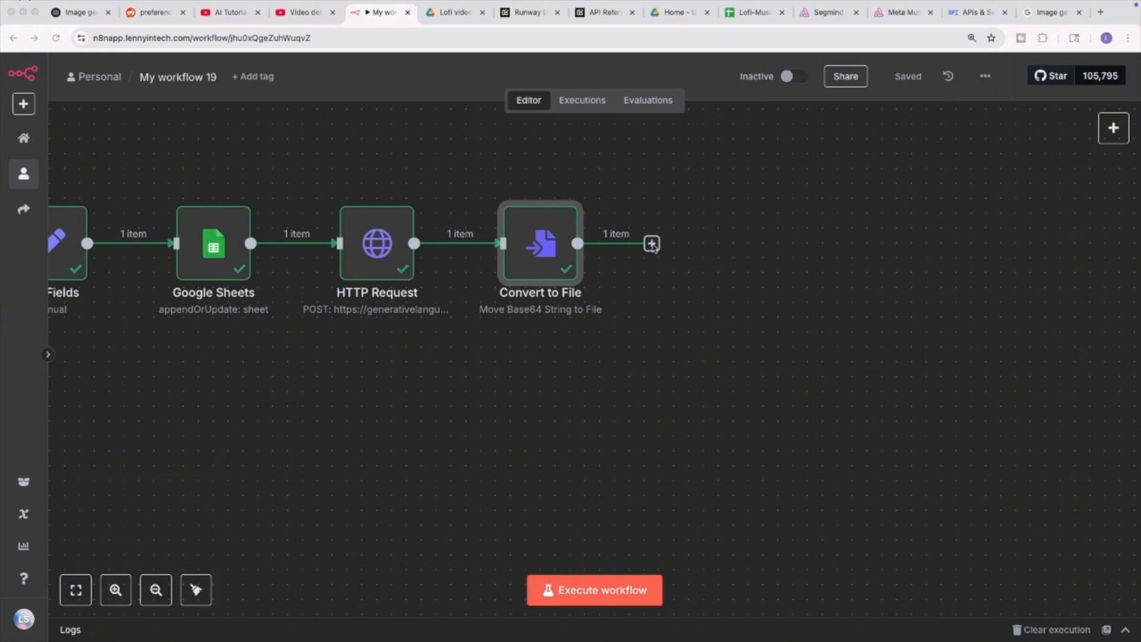
{"action": "left_click", "coordinate": [652, 243]}
{"action": "type", "text": "driv"}
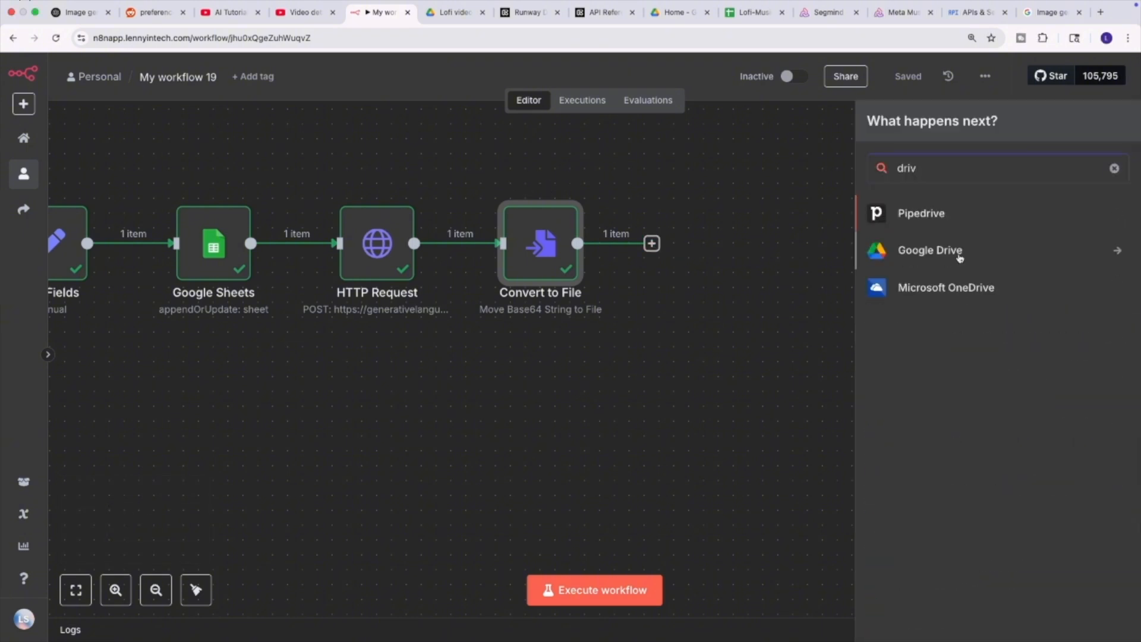
{"action": "left_click", "coordinate": [957, 256]}
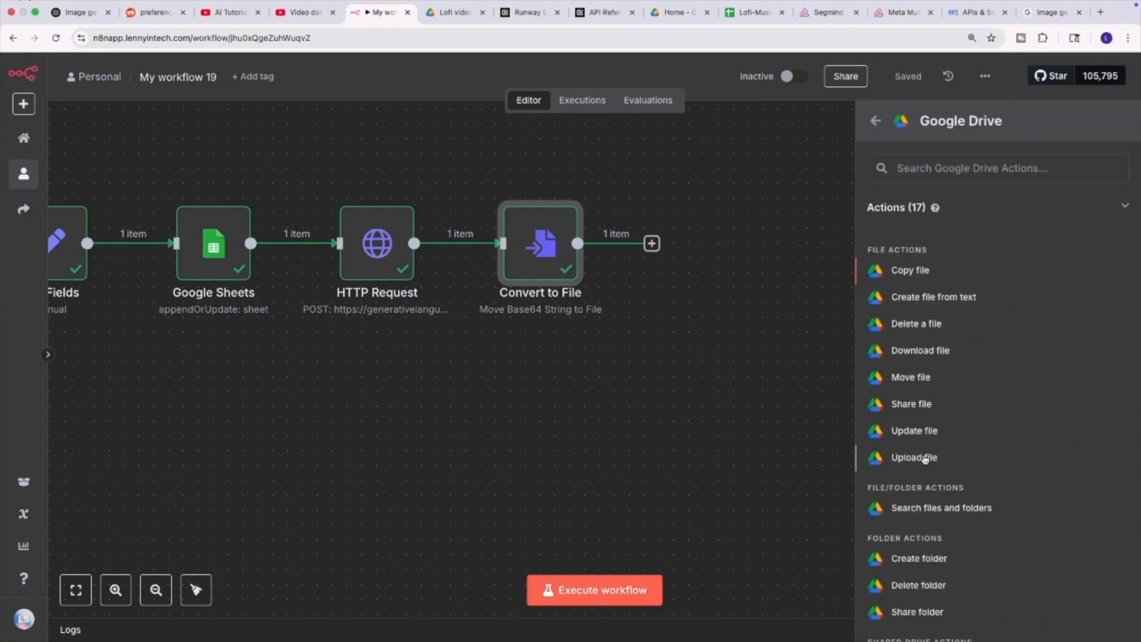
{"action": "left_click", "coordinate": [915, 458]}
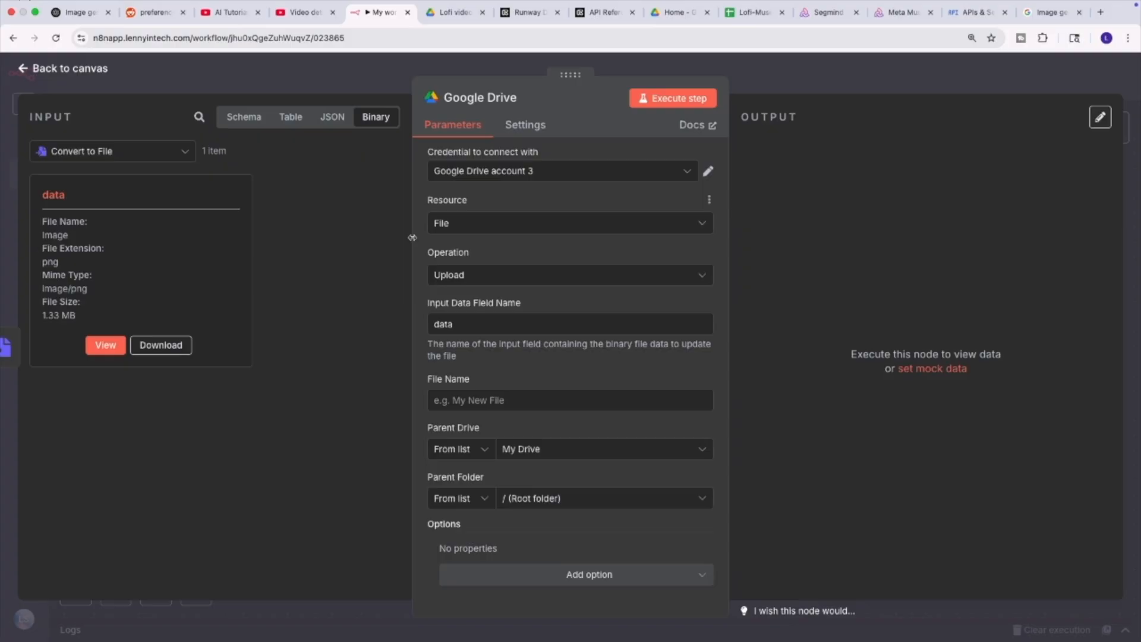
Map the Title value from Edit Fields into the Google Drive node's File Name
{"action": "left_click", "coordinate": [480, 402]}
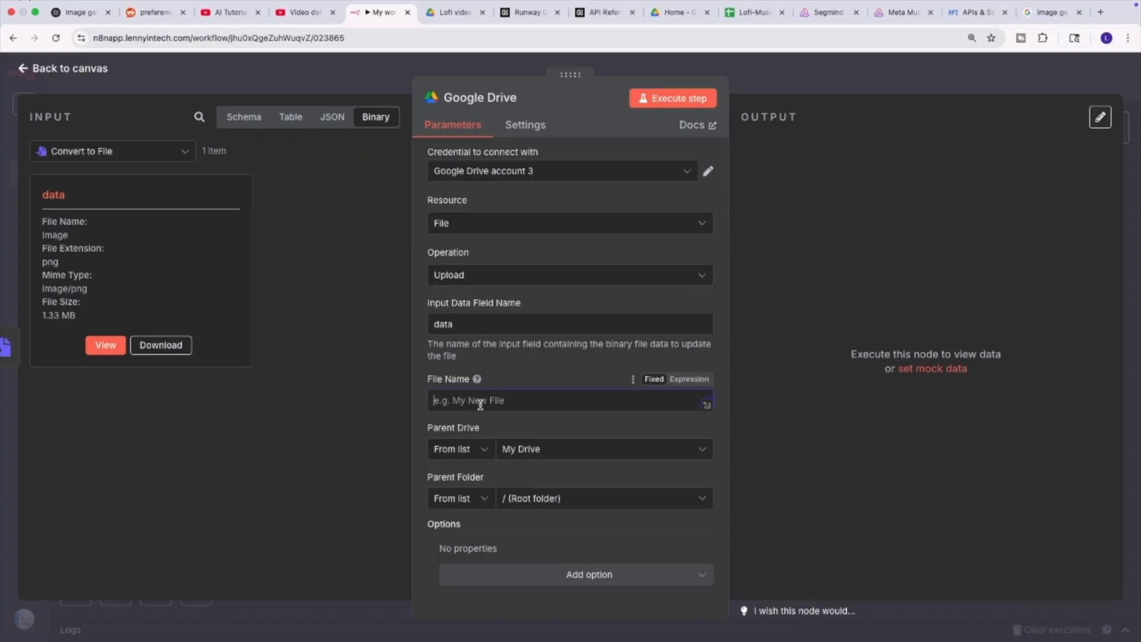
{"action": "left_click", "coordinate": [243, 117]}
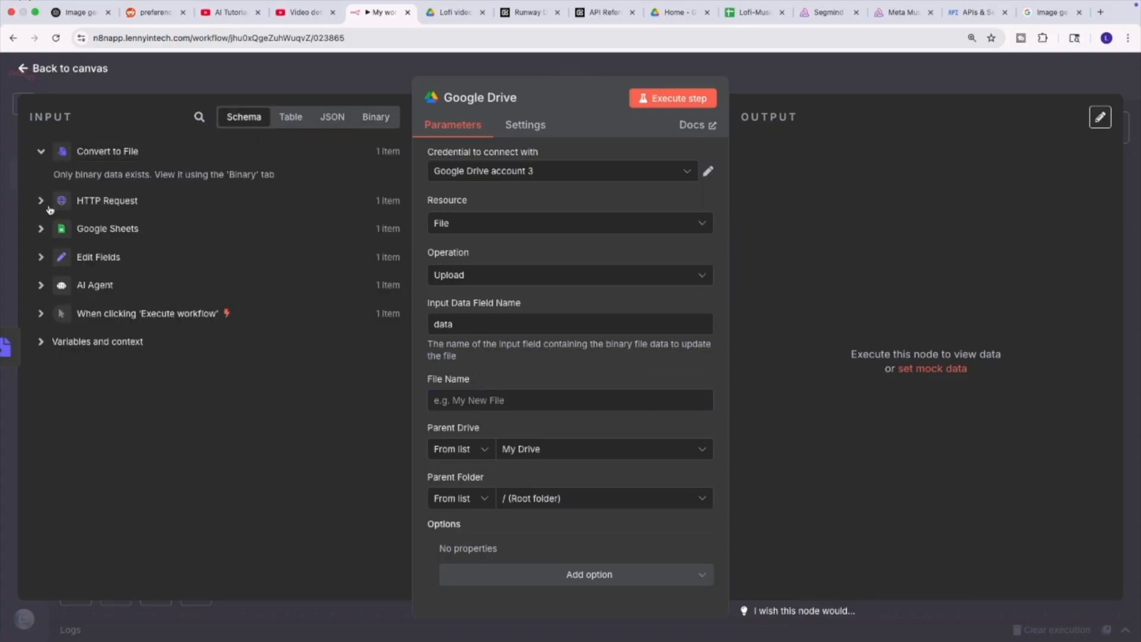
{"action": "left_click", "coordinate": [40, 257]}
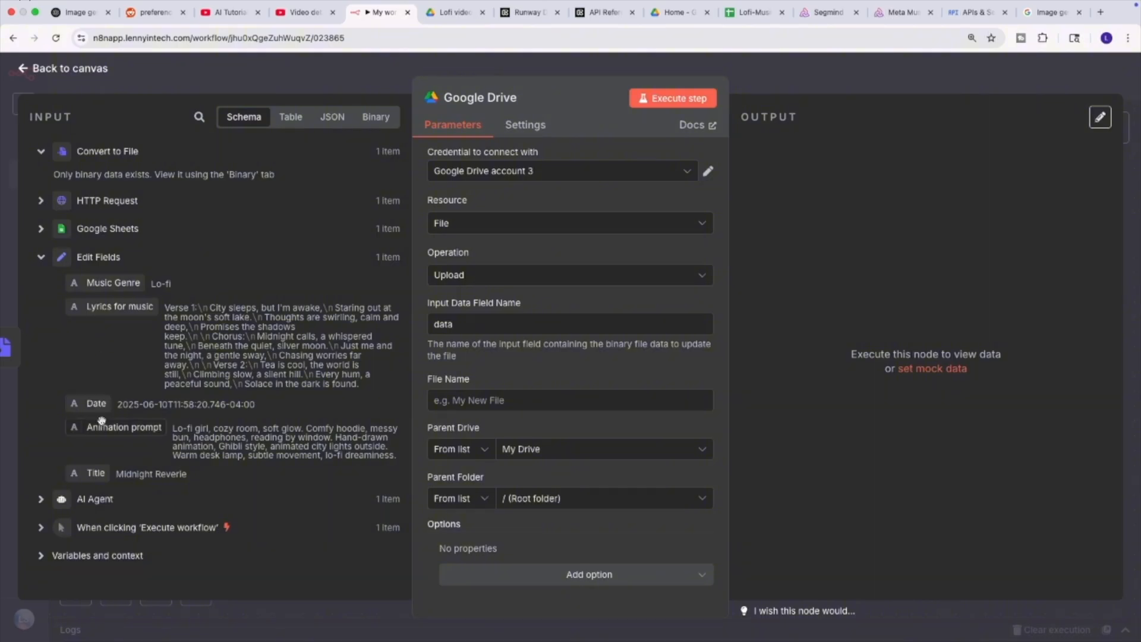
{"action": "left_click_drag", "start_coordinate": [99, 474], "coordinate": [460, 394]}
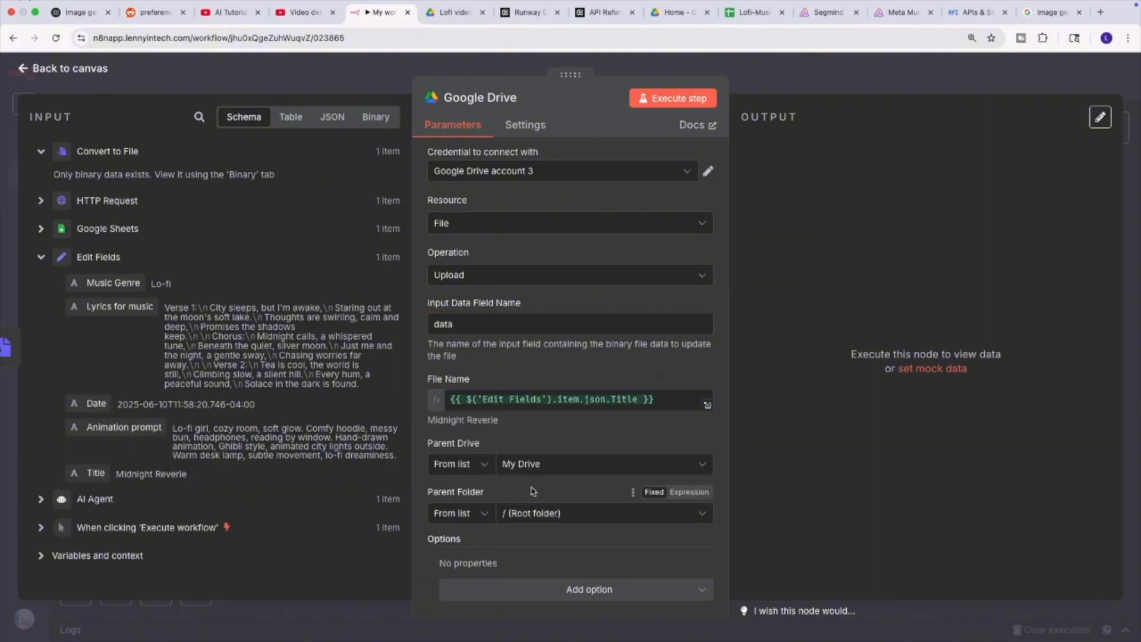
Set the upload's parent folder to "Lofi video images" and return to the canvas
{"action": "scroll", "coordinate": [529, 493], "scroll_direction": "down", "scroll_amount": 1}
{"action": "left_click", "coordinate": [530, 510]}
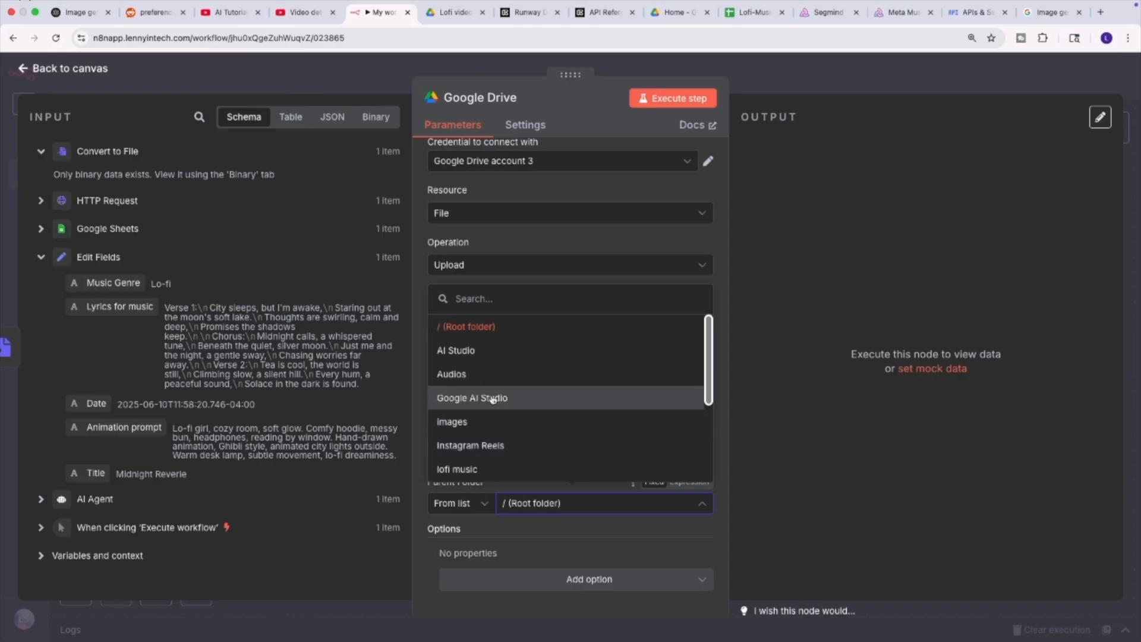
{"action": "scroll", "coordinate": [500, 443], "scroll_direction": "down", "scroll_amount": 1}
{"action": "left_click", "coordinate": [502, 438]}
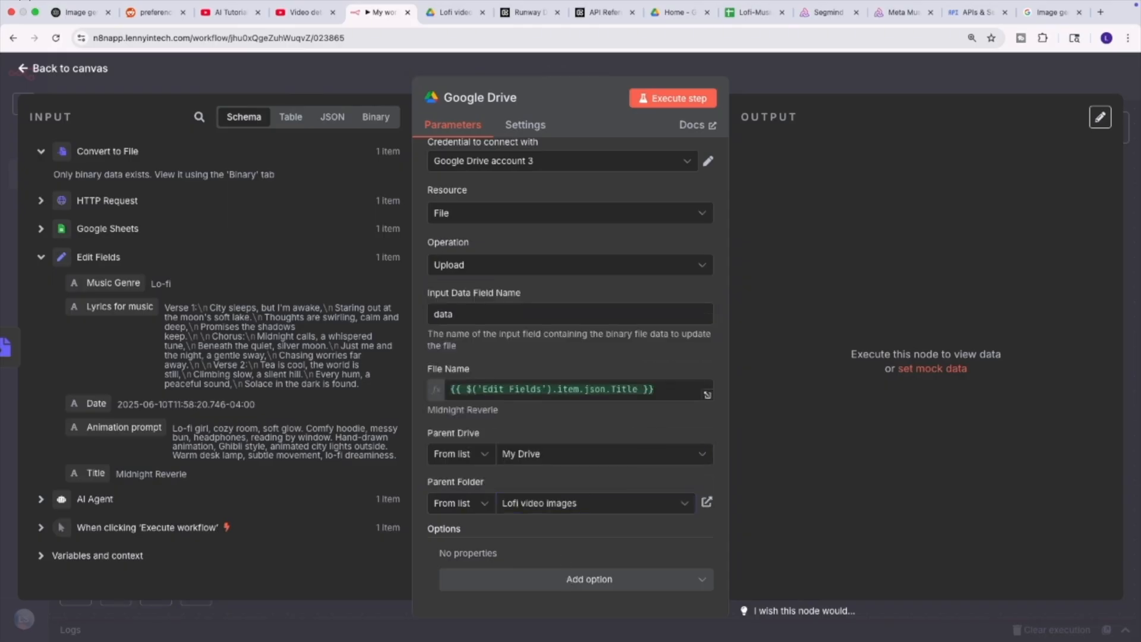
{"action": "scroll", "coordinate": [511, 288], "scroll_direction": "up", "scroll_amount": 1}
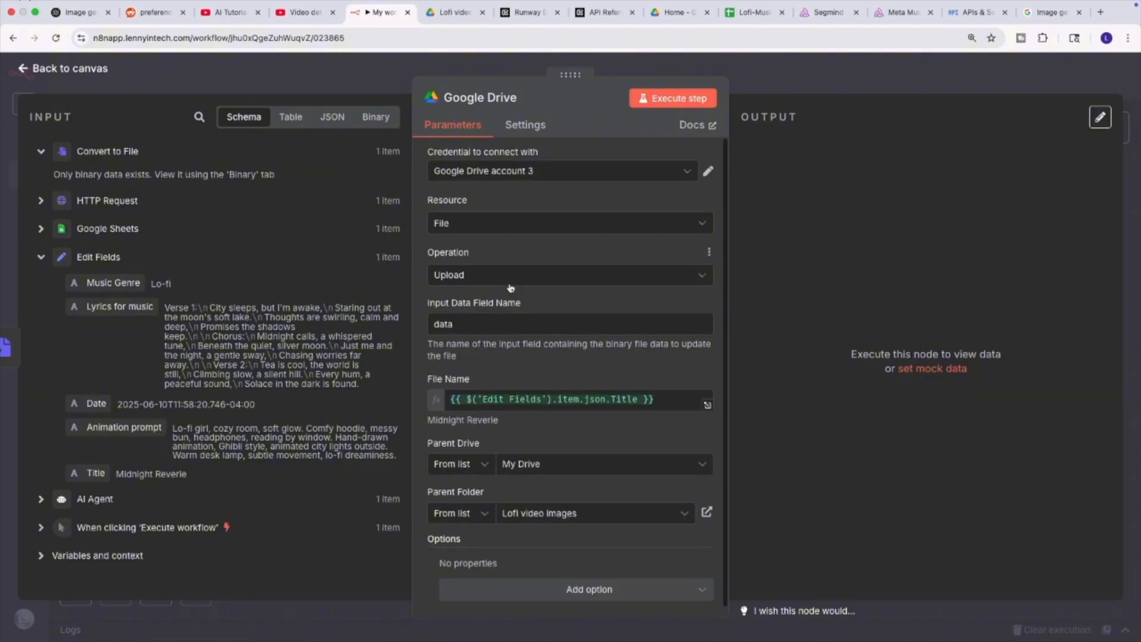
{"action": "left_click", "coordinate": [20, 69]}
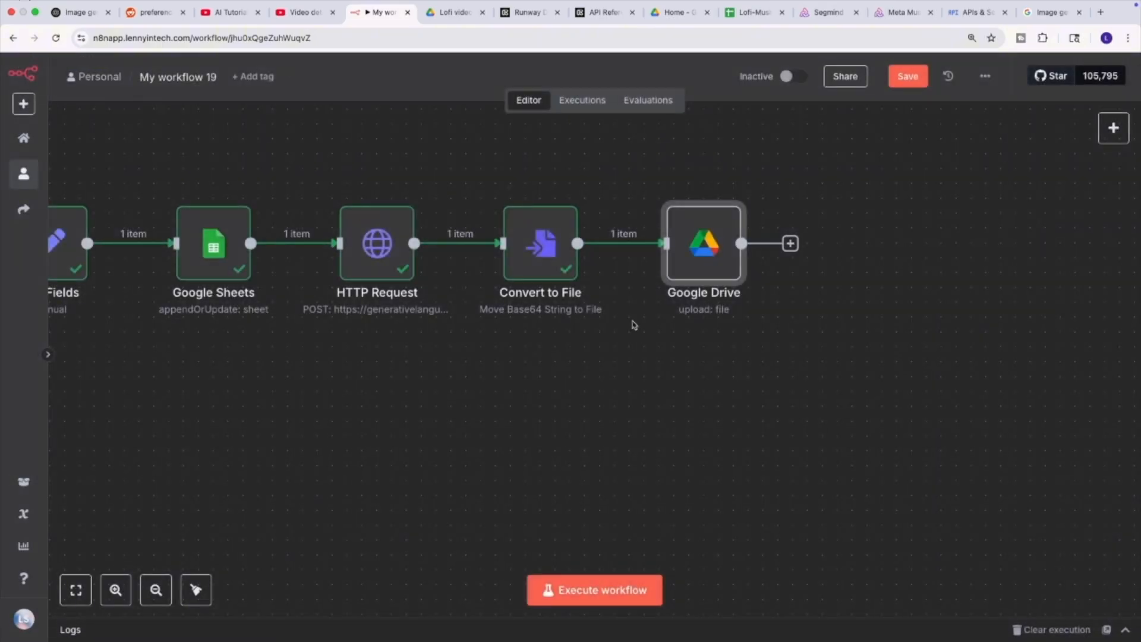
Save and execute the workflow with the Google Drive upload, and open the Google Drive node to check its output
{"action": "scroll", "coordinate": [693, 418], "scroll_direction": "right", "scroll_amount": 5}
{"action": "scroll", "coordinate": [692, 418], "scroll_direction": "right", "scroll_amount": 5}
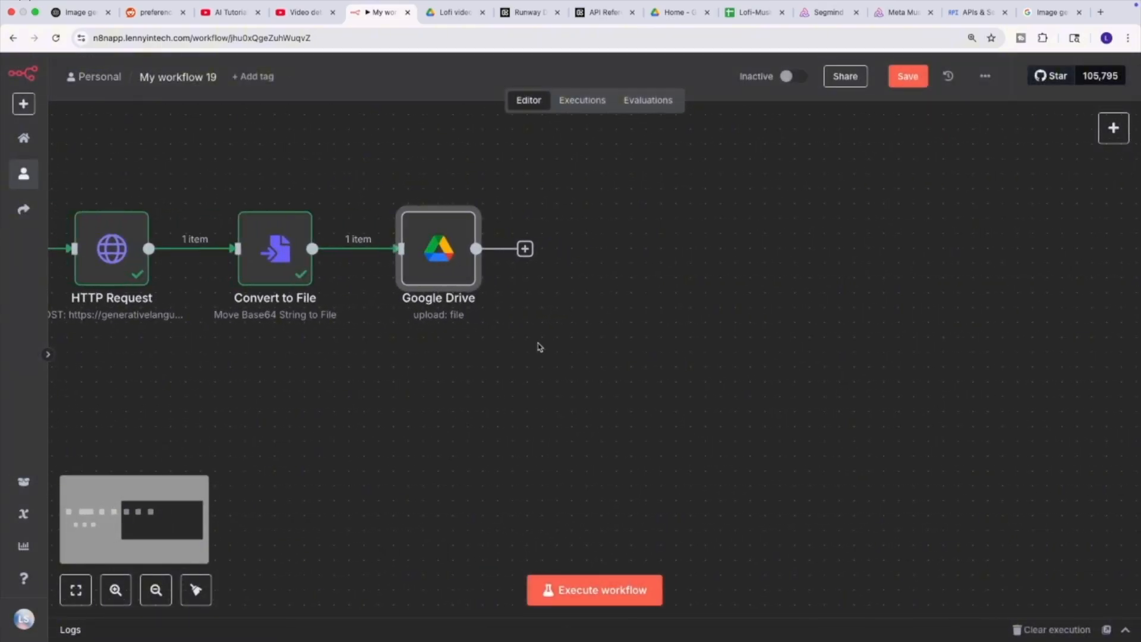
{"action": "mouse_move", "coordinate": [439, 275]}
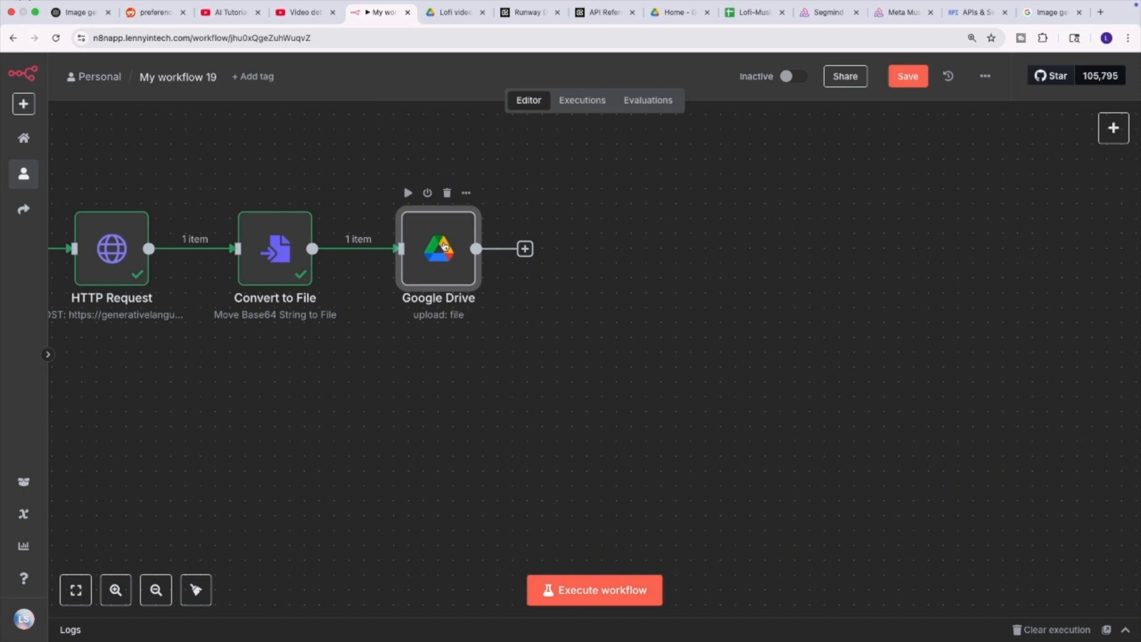
{"action": "key", "text": "super+s"}
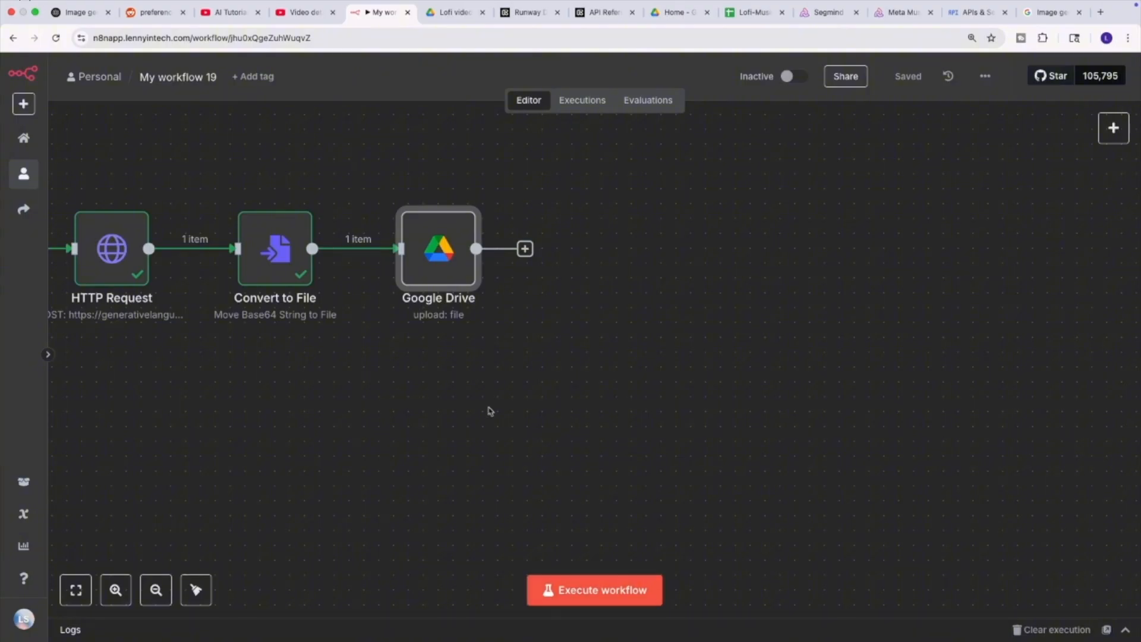
{"action": "left_click", "coordinate": [594, 590]}
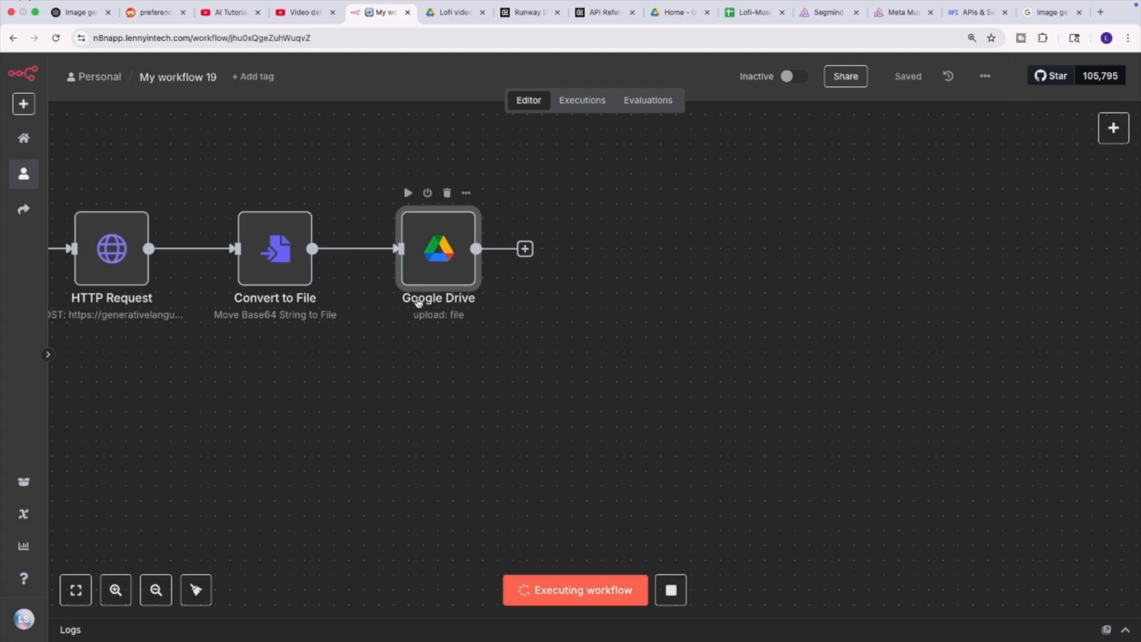
{"action": "scroll", "coordinate": [453, 354], "scroll_direction": "left", "scroll_amount": 5}
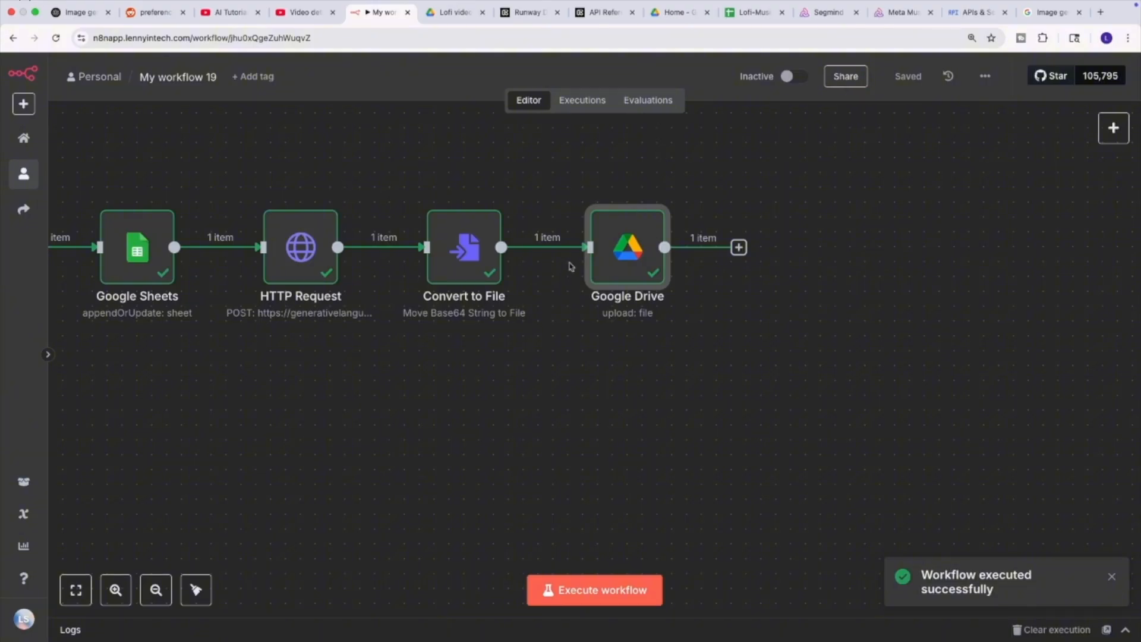
{"action": "double_click", "coordinate": [604, 251]}
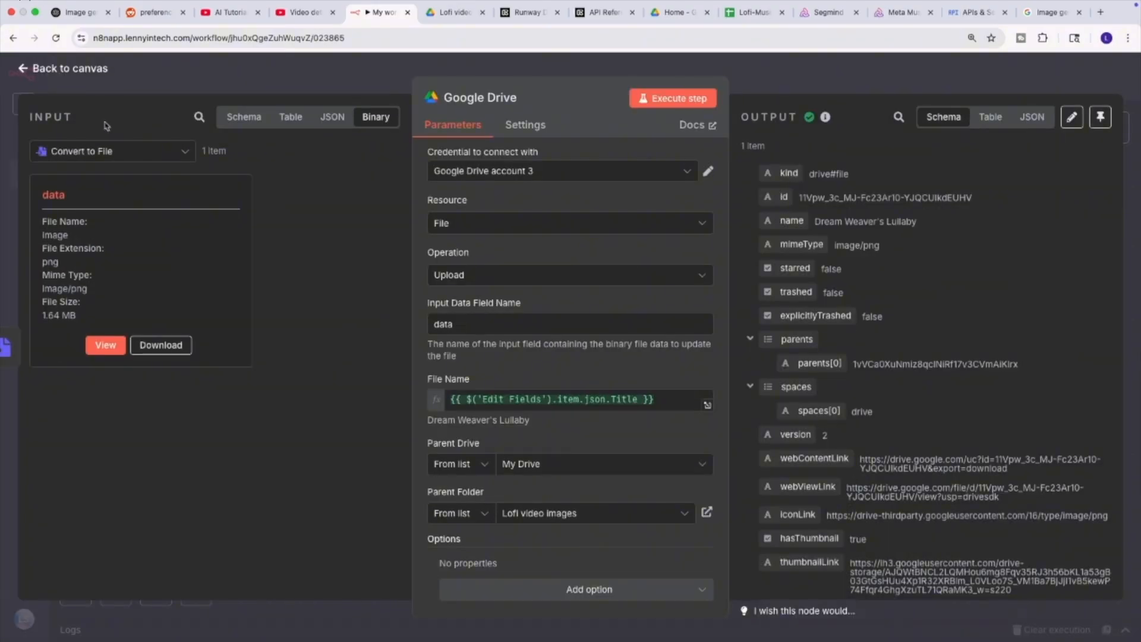
Add a second Google Drive node with the "Share file" action after the upload node
{"action": "left_click", "coordinate": [52, 69]}
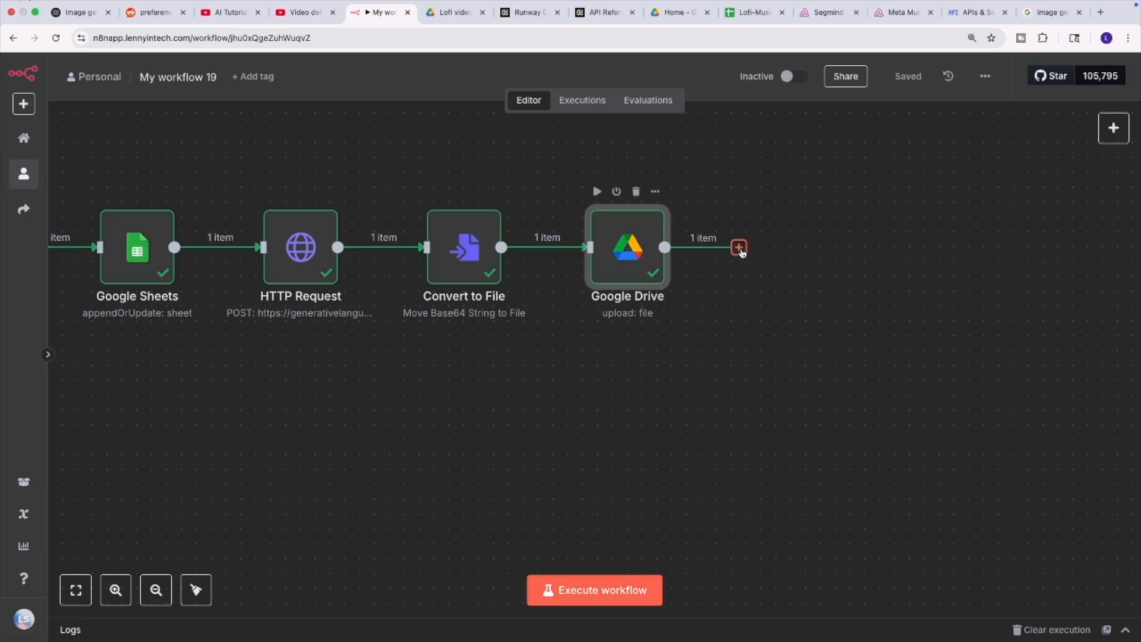
{"action": "left_click", "coordinate": [738, 248]}
{"action": "type", "text": "d"}
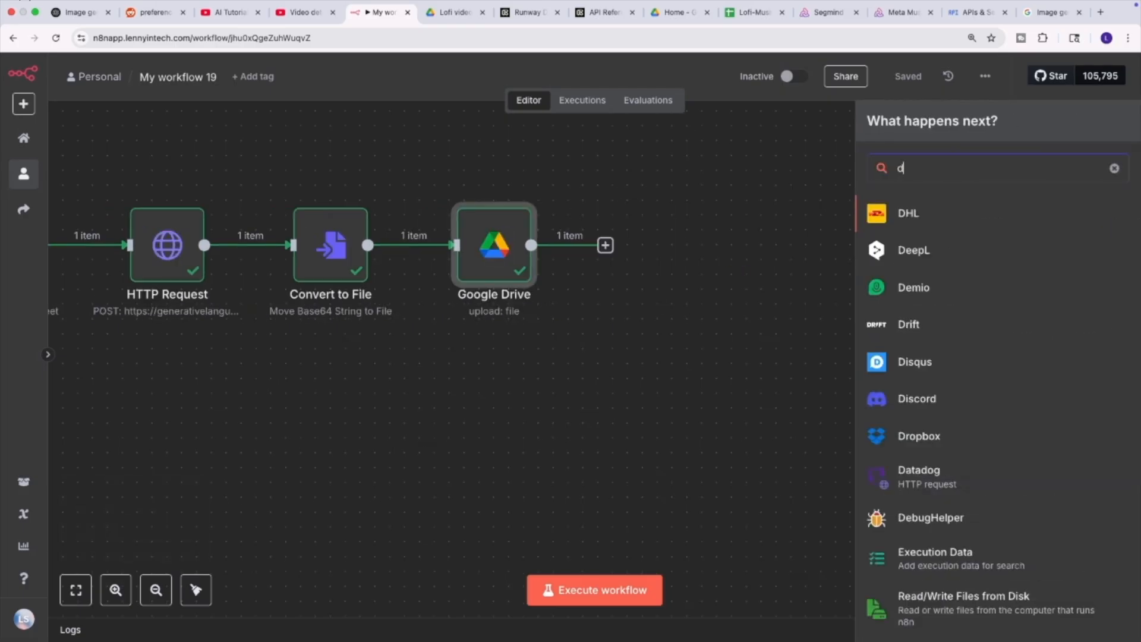
{"action": "type", "text": "rive"}
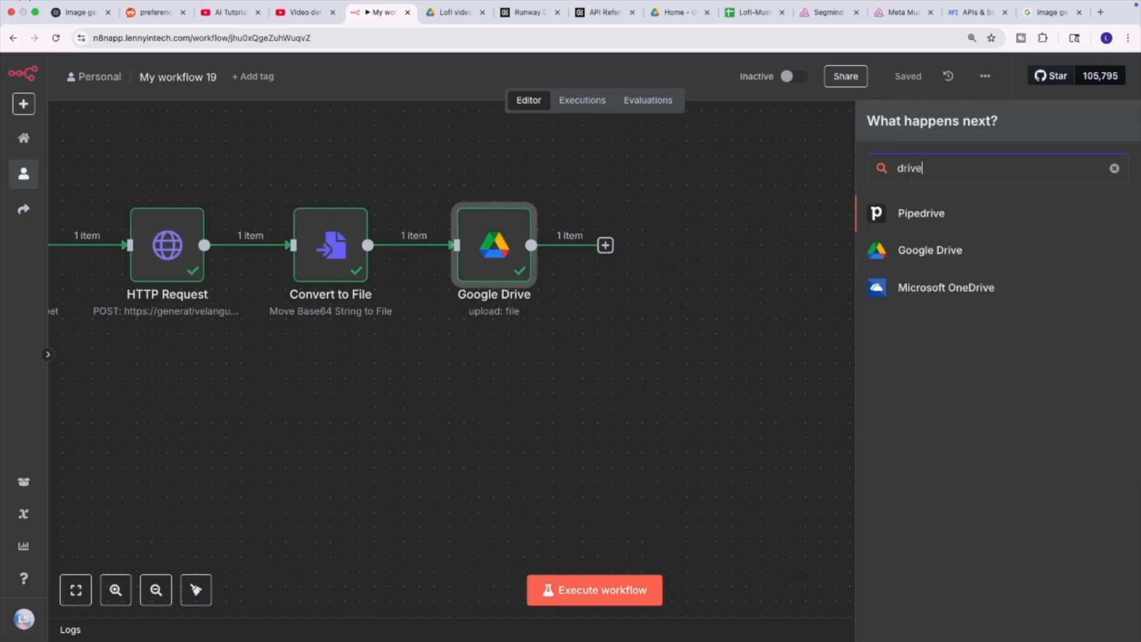
{"action": "left_click", "coordinate": [949, 251]}
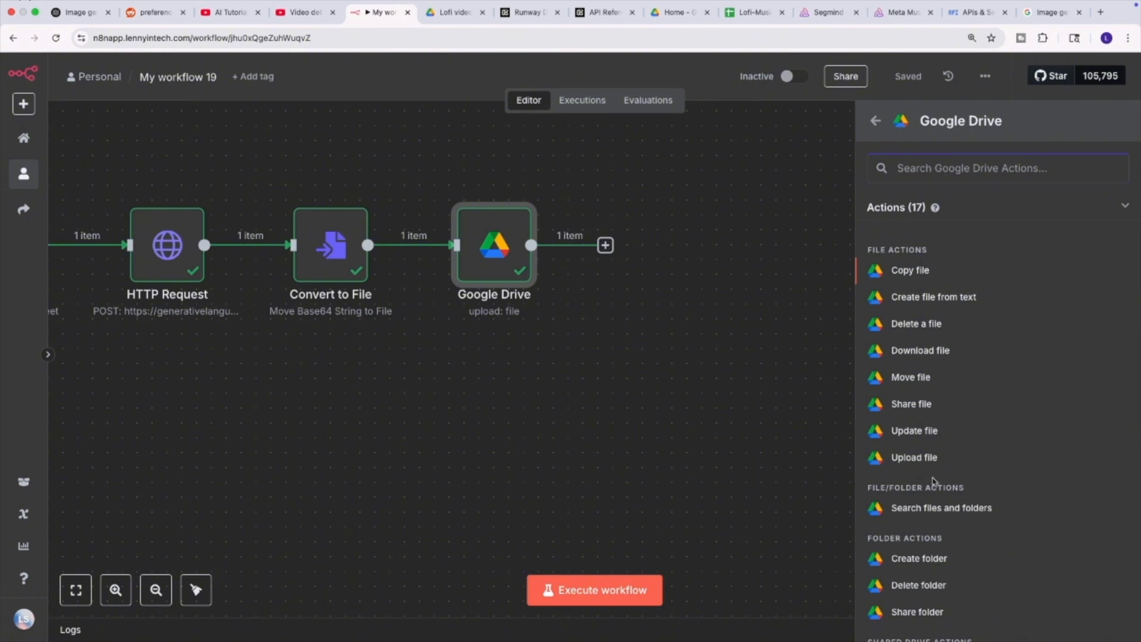
{"action": "left_click", "coordinate": [921, 403]}
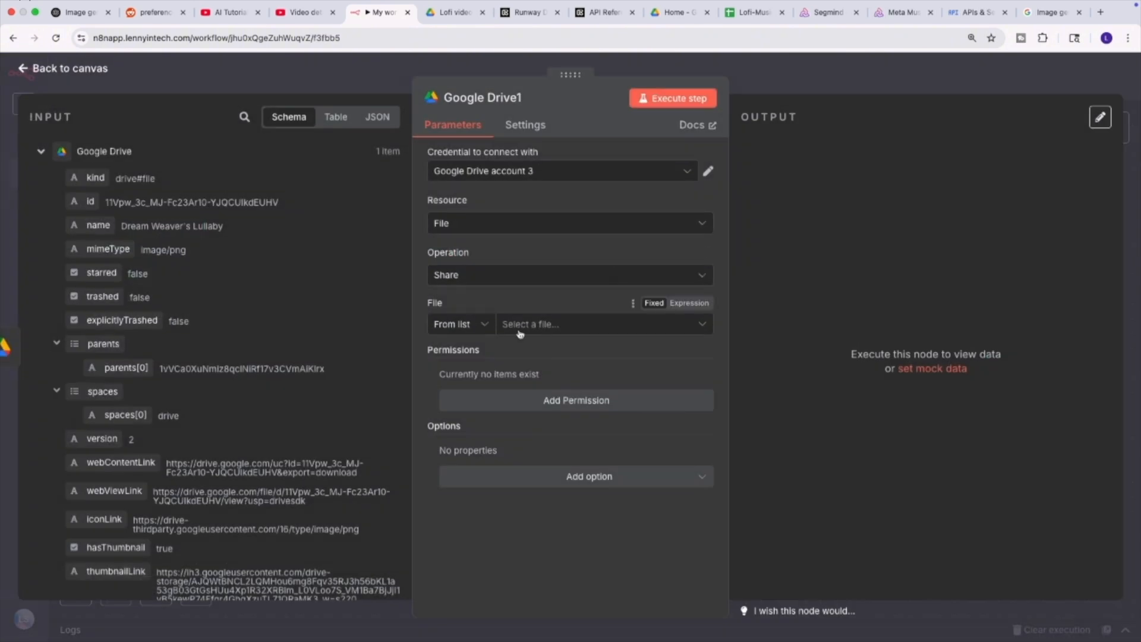
Set the file to share to By ID and map it to the id output of the upload node
{"action": "left_click", "coordinate": [523, 325]}
{"action": "left_click", "coordinate": [458, 324]}
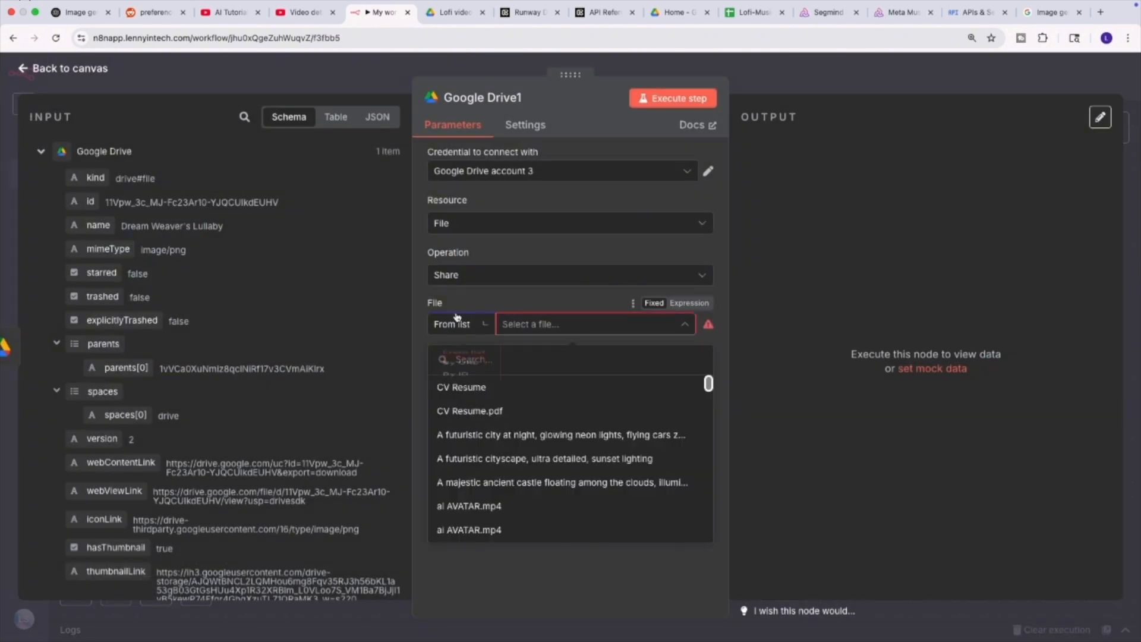
{"action": "left_click", "coordinate": [458, 410]}
{"action": "left_click_drag", "start_coordinate": [67, 206], "coordinate": [528, 328]}
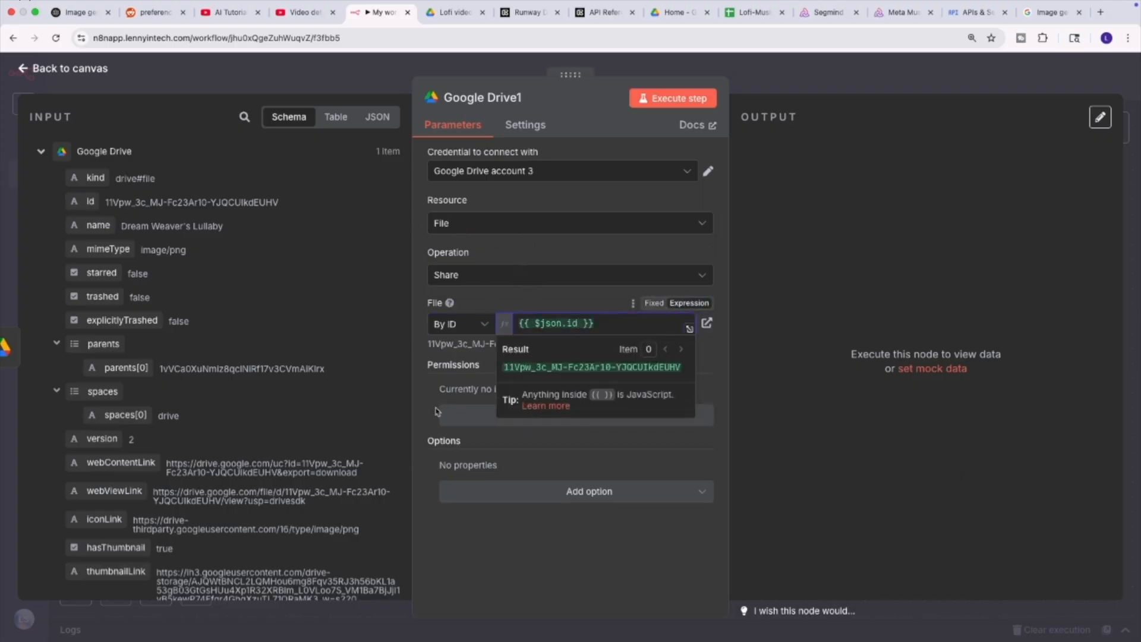
Add a sharing permission with role Reader and type Anyone, and enable Allow File Discovery
{"action": "left_click", "coordinate": [479, 389]}
{"action": "left_click", "coordinate": [536, 415]}
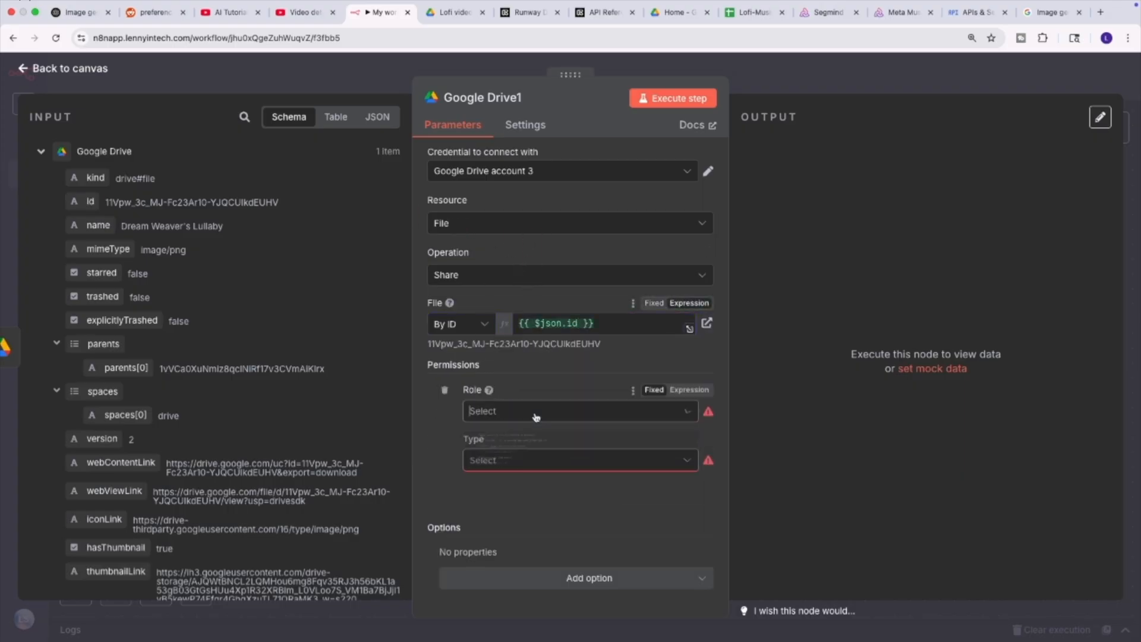
{"action": "left_click", "coordinate": [535, 411]}
{"action": "left_click", "coordinate": [496, 548]}
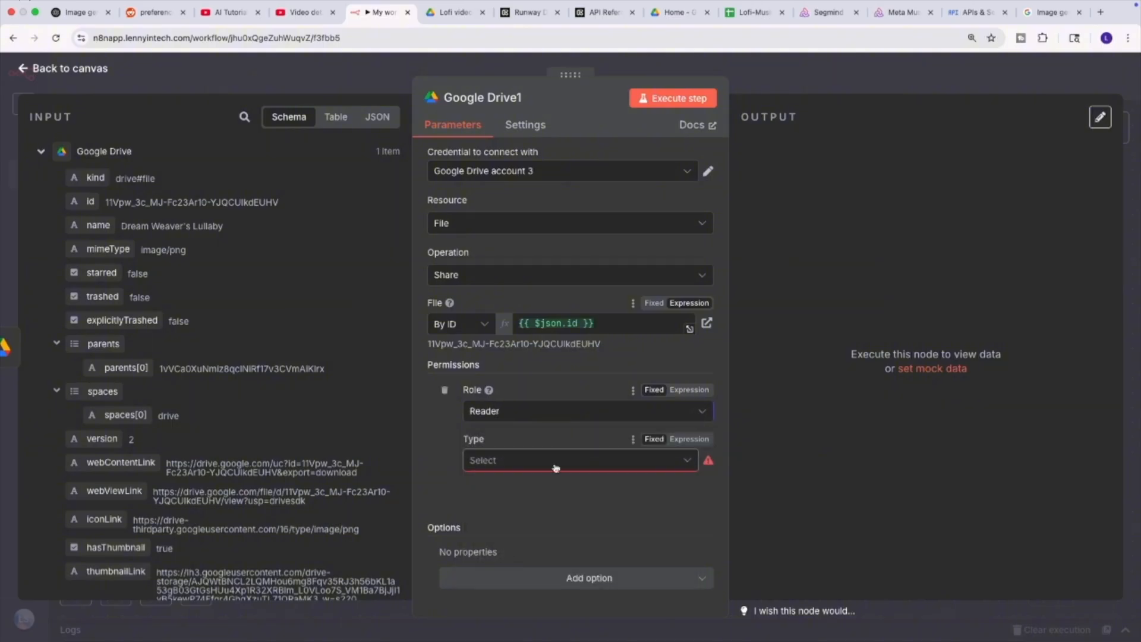
{"action": "left_click", "coordinate": [548, 465]}
{"action": "left_click", "coordinate": [541, 572]}
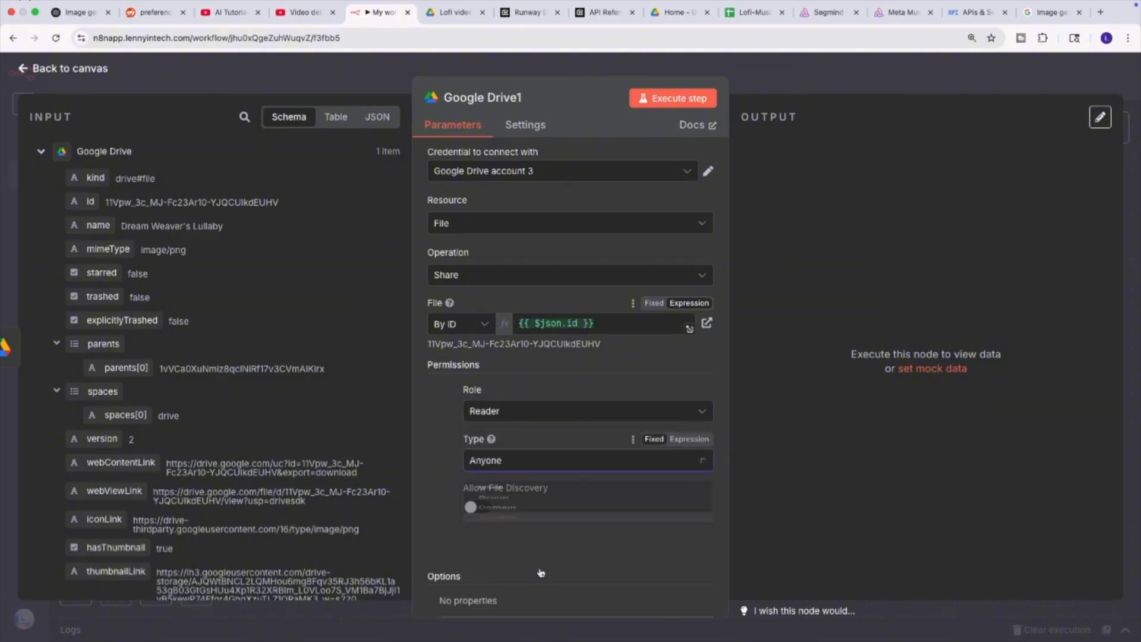
{"action": "left_click", "coordinate": [477, 506]}
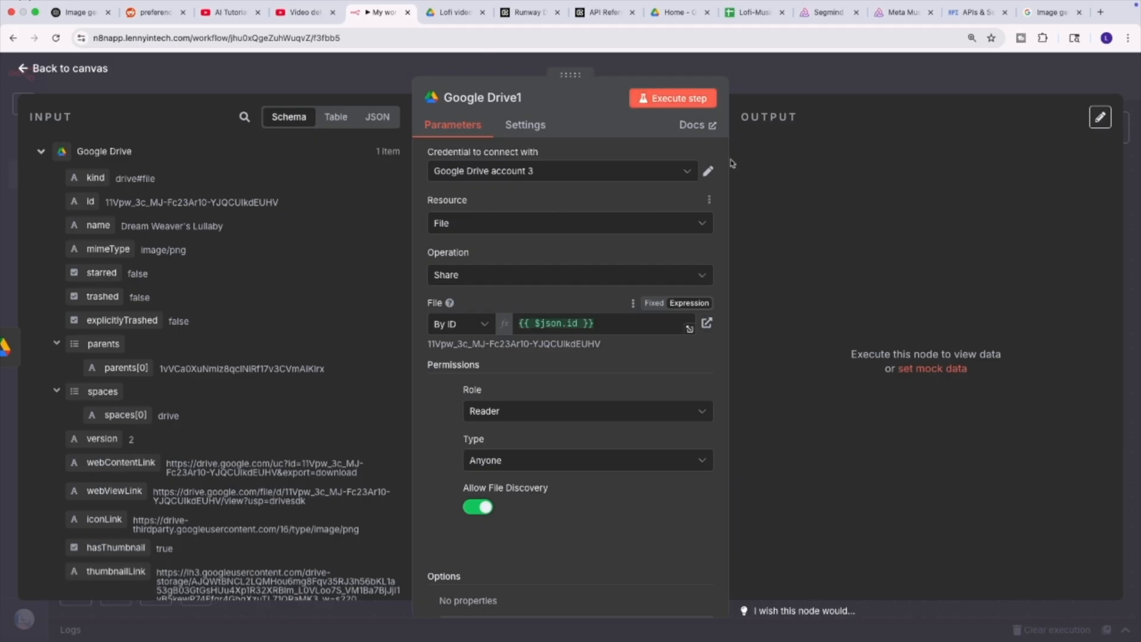
Try to execute the share node on its own, and run the whole workflow from the canvas
{"action": "left_click", "coordinate": [682, 97]}
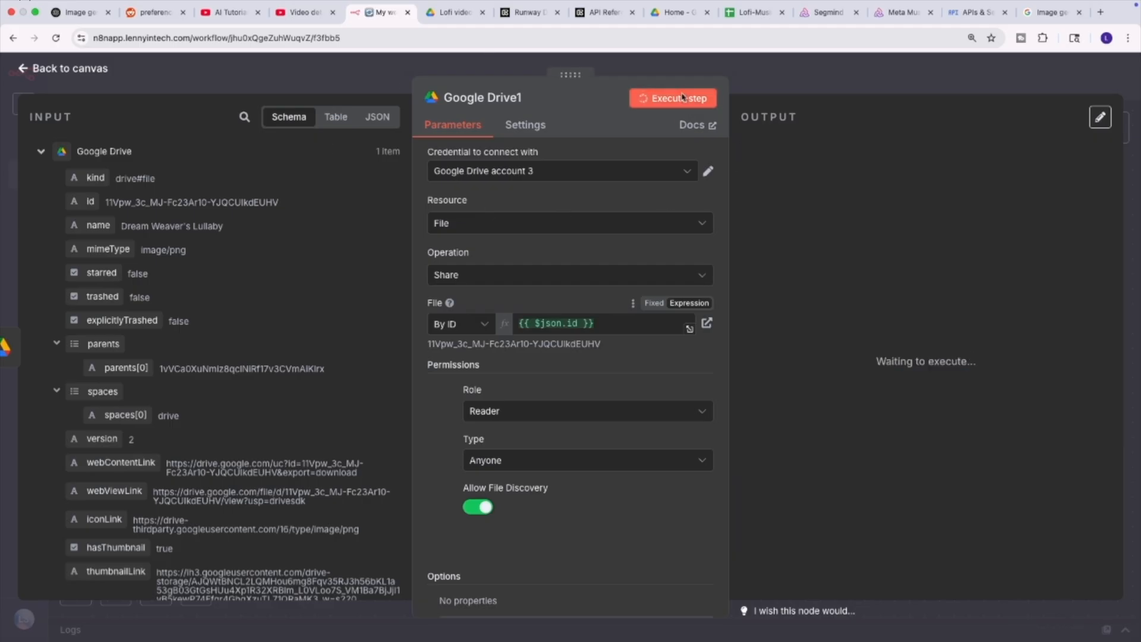
{"action": "left_click", "coordinate": [23, 68]}
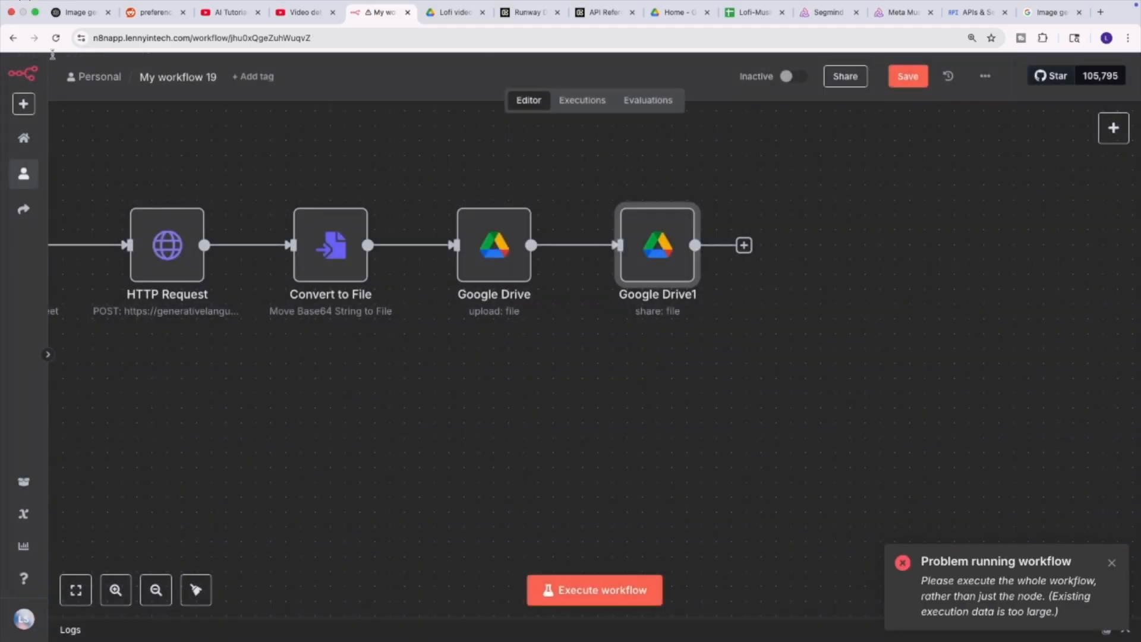
{"action": "left_click", "coordinate": [588, 591]}
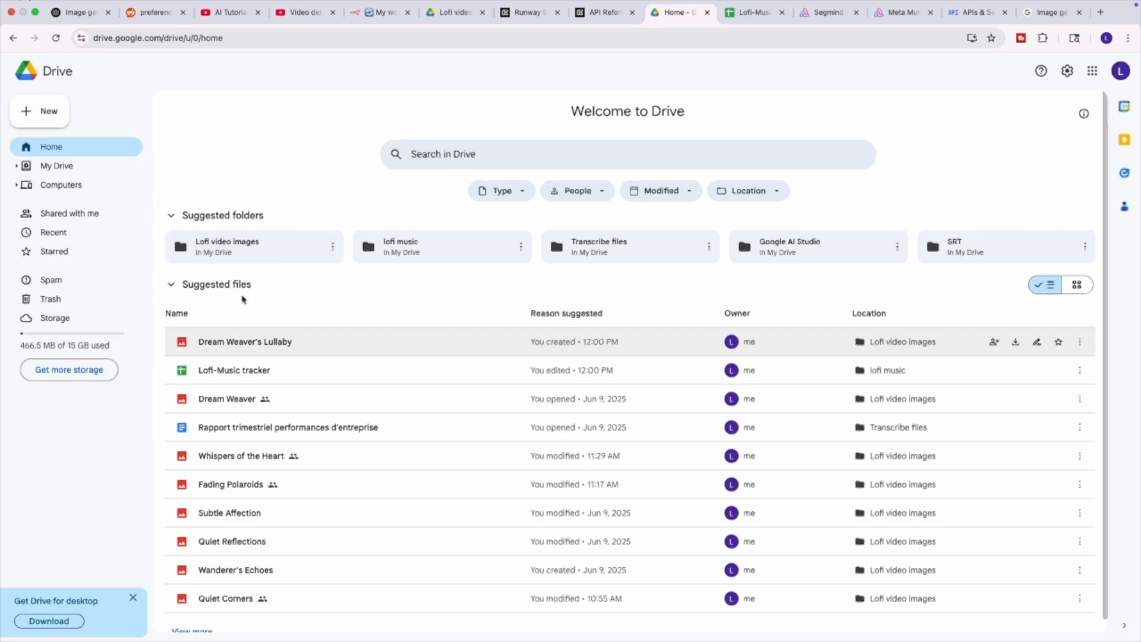
Open the "Lofi video images" folder in Google Drive and sort its files by Last modified
{"action": "double_click", "coordinate": [266, 256]}
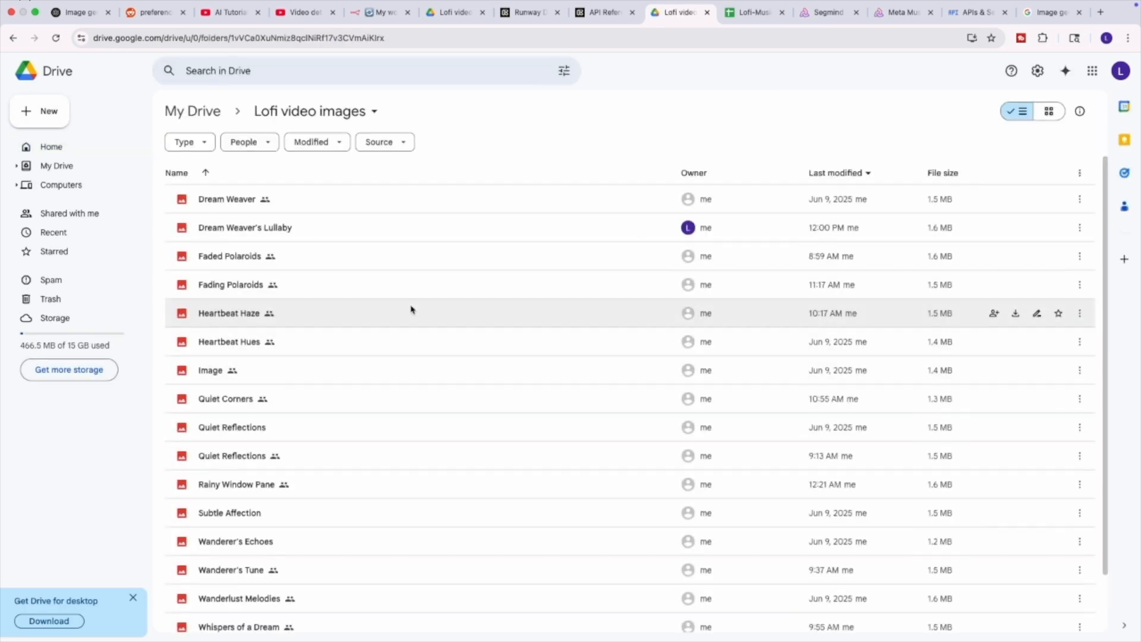
{"action": "left_click", "coordinate": [831, 178]}
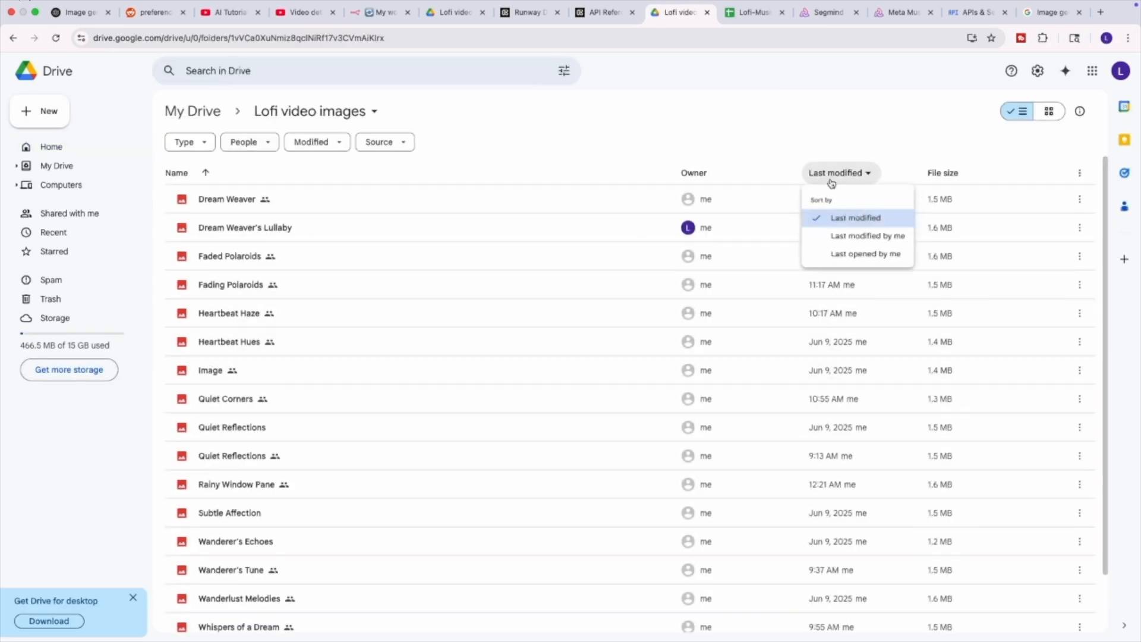
{"action": "left_click", "coordinate": [844, 221]}
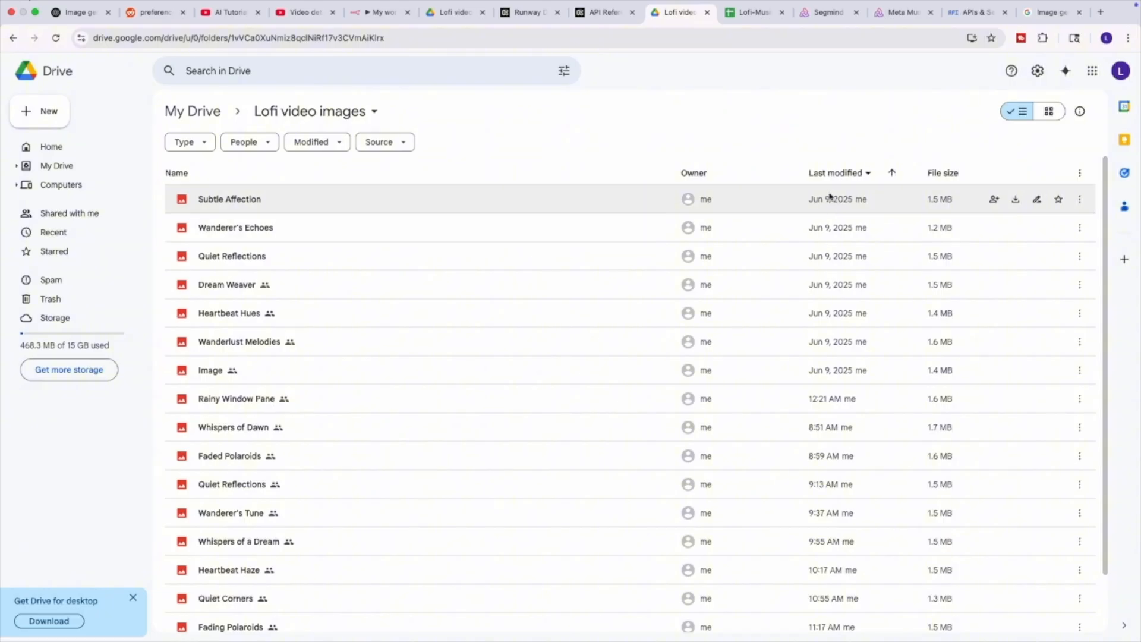
Check the workflow run in n8n, and inspect the sharing settings of the "Rainy Window Pane" image in Google Drive
{"action": "left_click", "coordinate": [371, 25]}
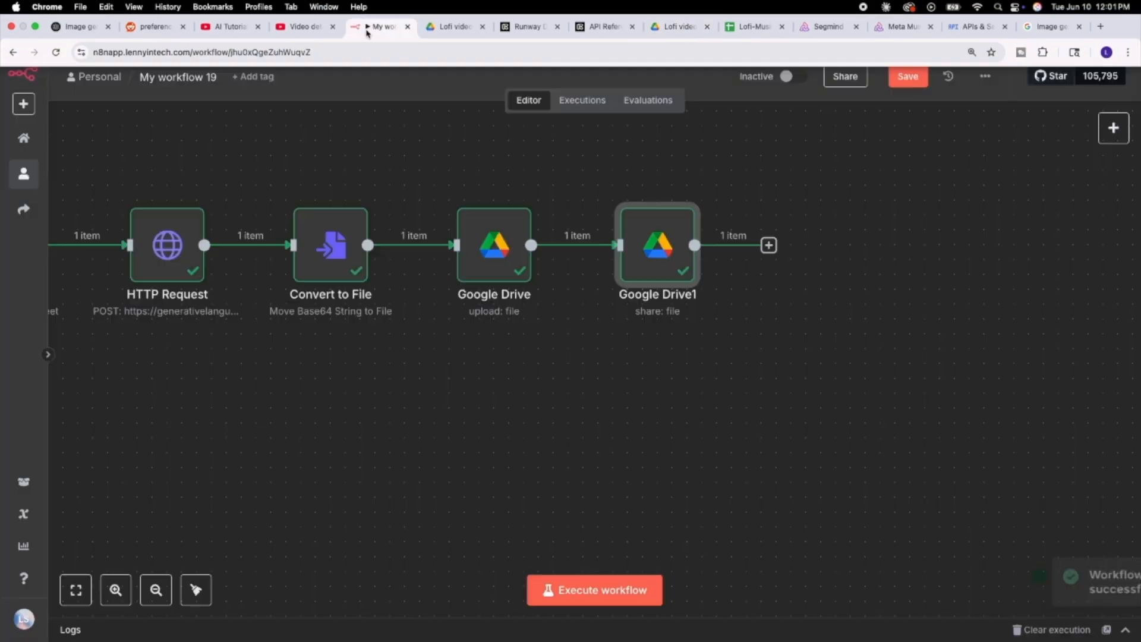
{"action": "left_click", "coordinate": [665, 27]}
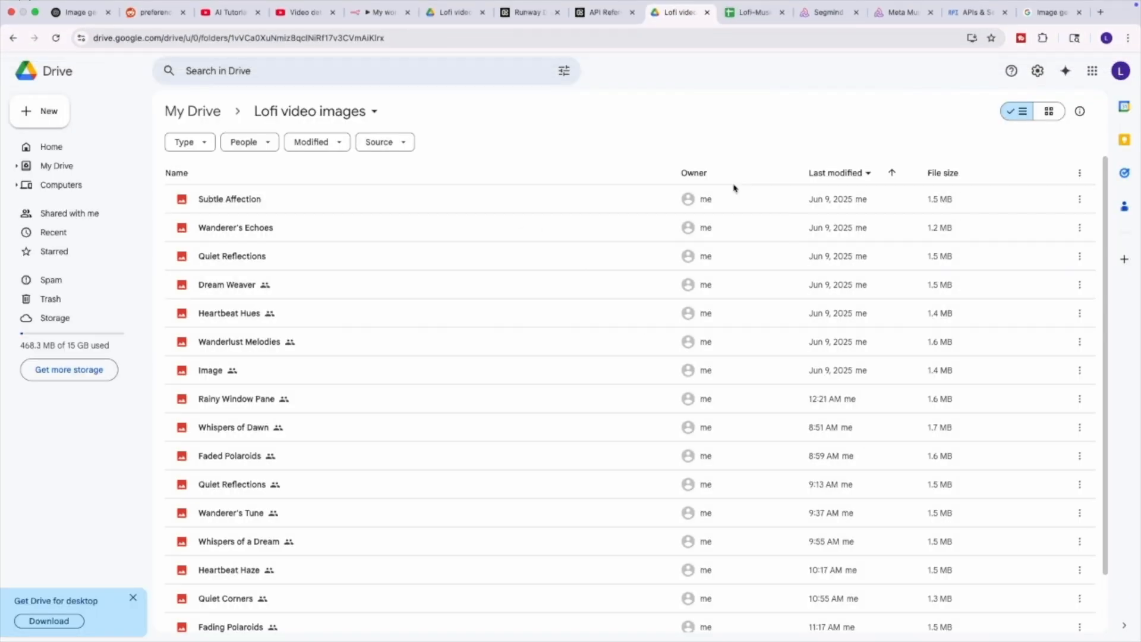
{"action": "left_click", "coordinate": [738, 200]}
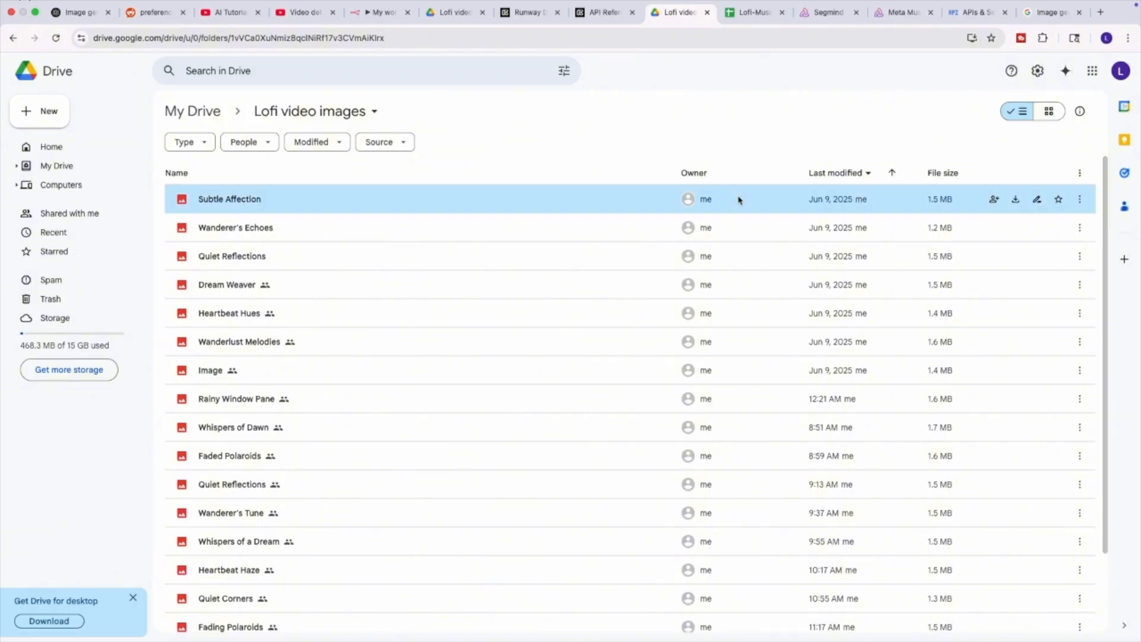
{"action": "left_click", "coordinate": [974, 229]}
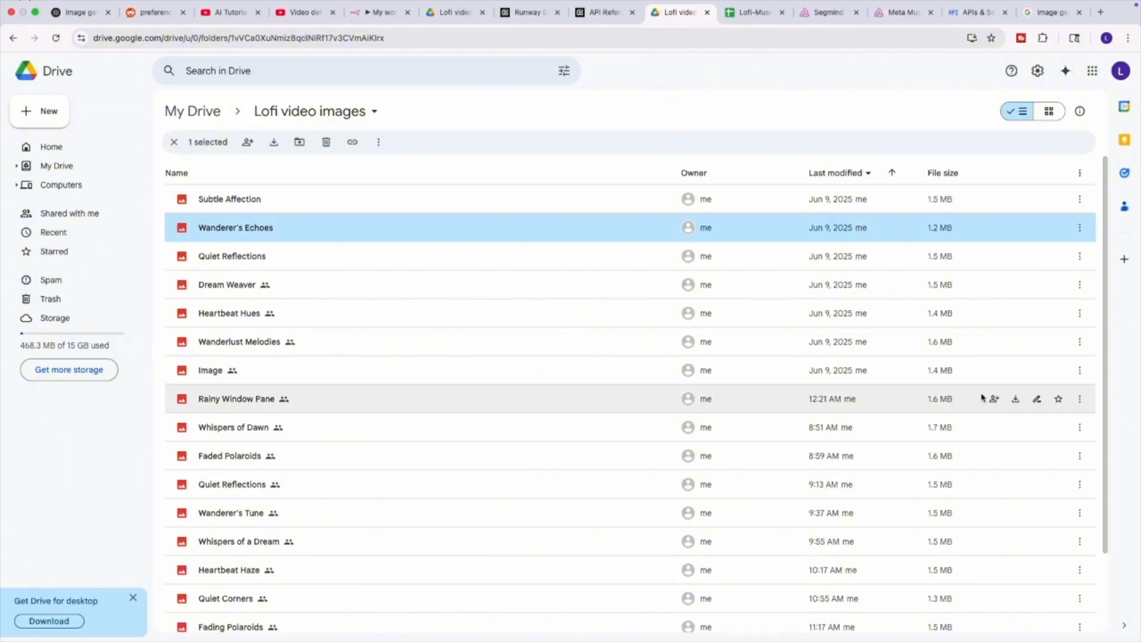
{"action": "left_click", "coordinate": [996, 400]}
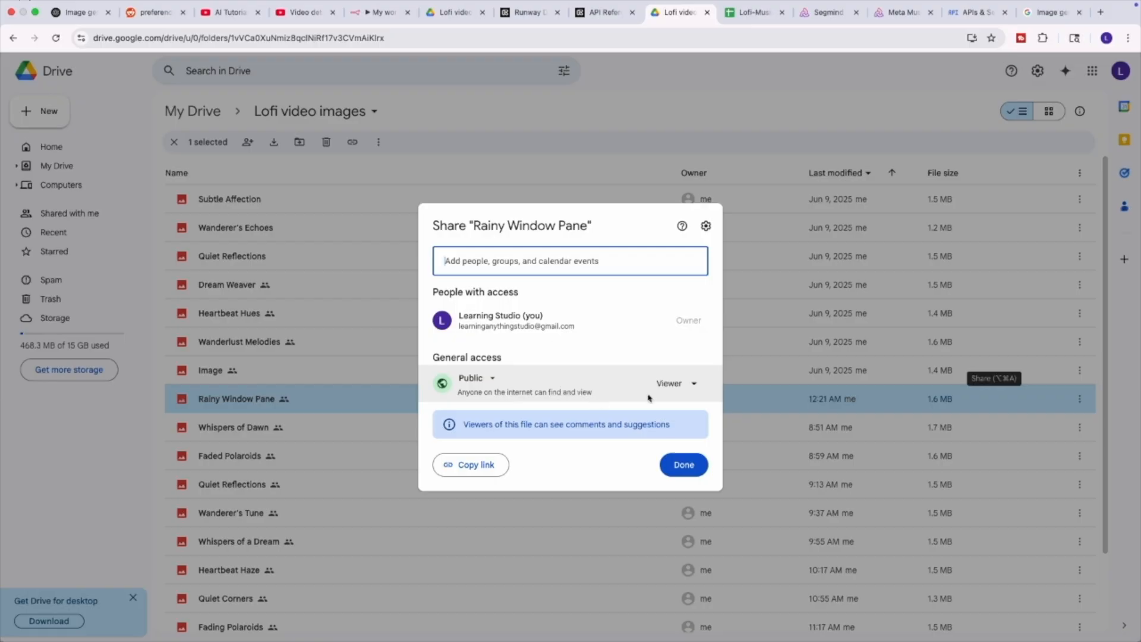
Return to the n8n workflow and add an HTTP Request node after the Google Drive share node
{"action": "left_click", "coordinate": [355, 16]}
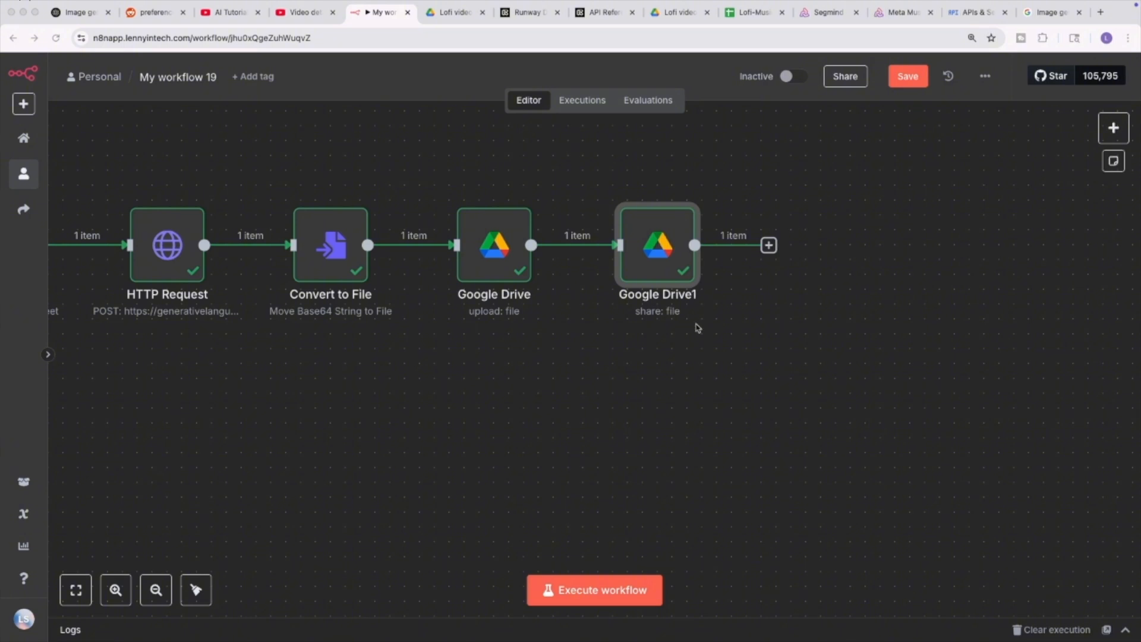
{"action": "left_click", "coordinate": [768, 245]}
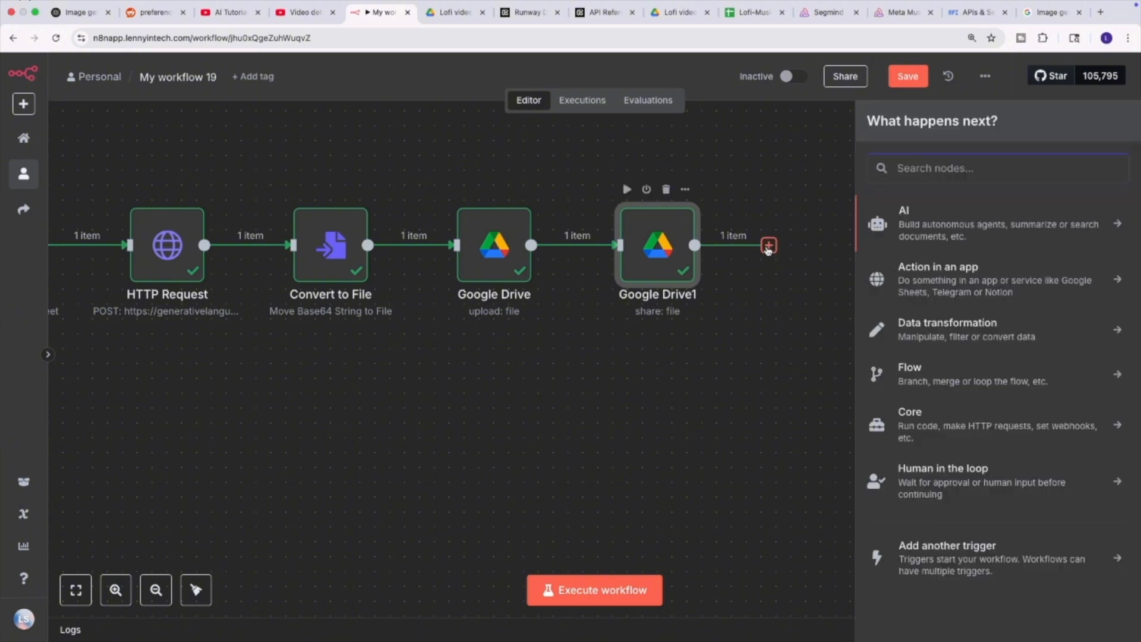
{"action": "type", "text": "http"}
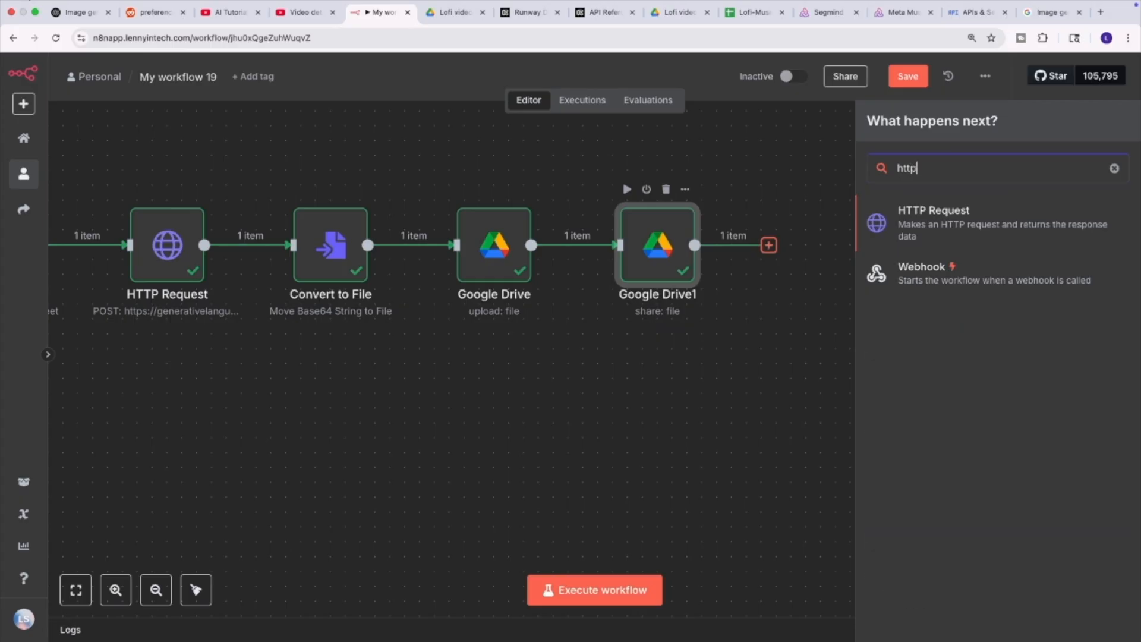
{"action": "left_click", "coordinate": [928, 222]}
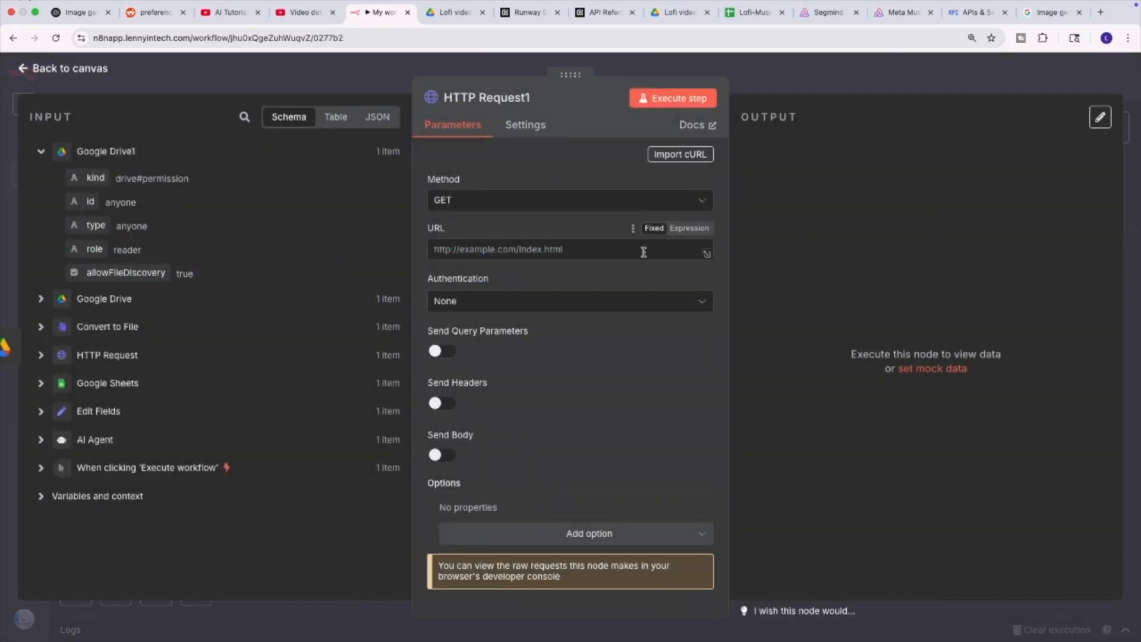
Switch to the Runway API reference and copy the cURL example for "Generate a video from an image"
{"action": "left_click", "coordinate": [585, 13]}
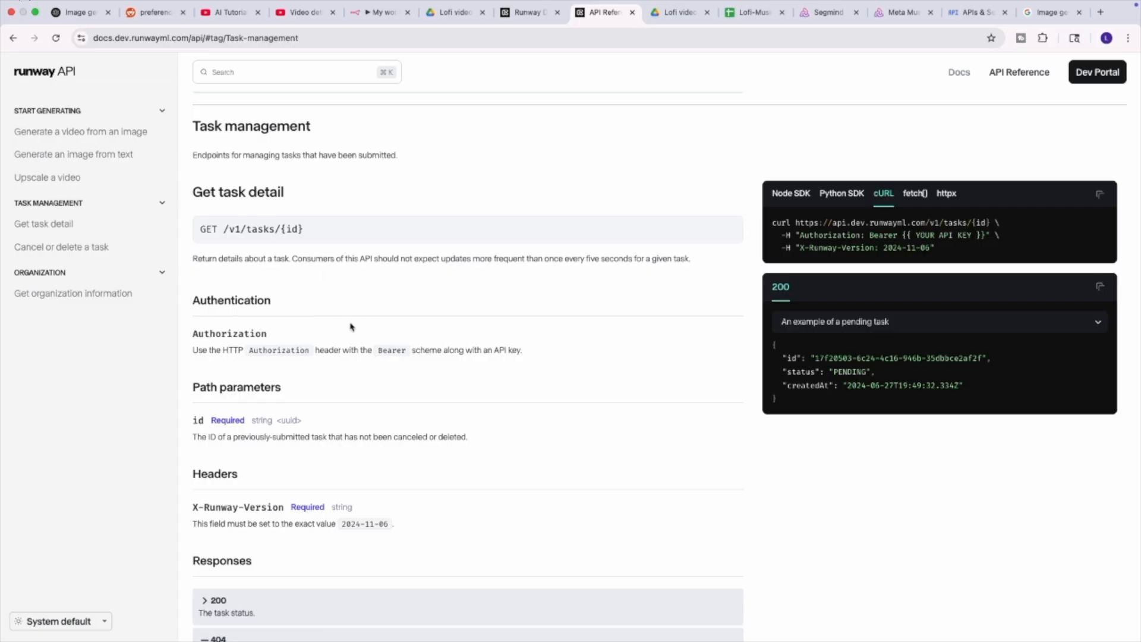
{"action": "left_click", "coordinate": [70, 138]}
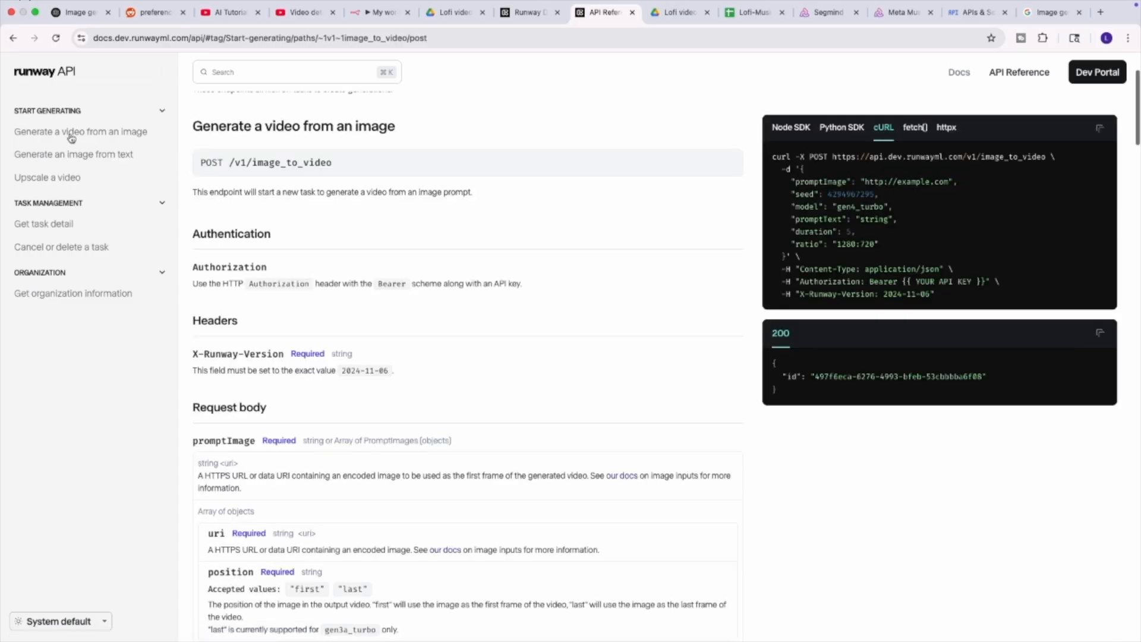
{"action": "left_click", "coordinate": [1100, 130]}
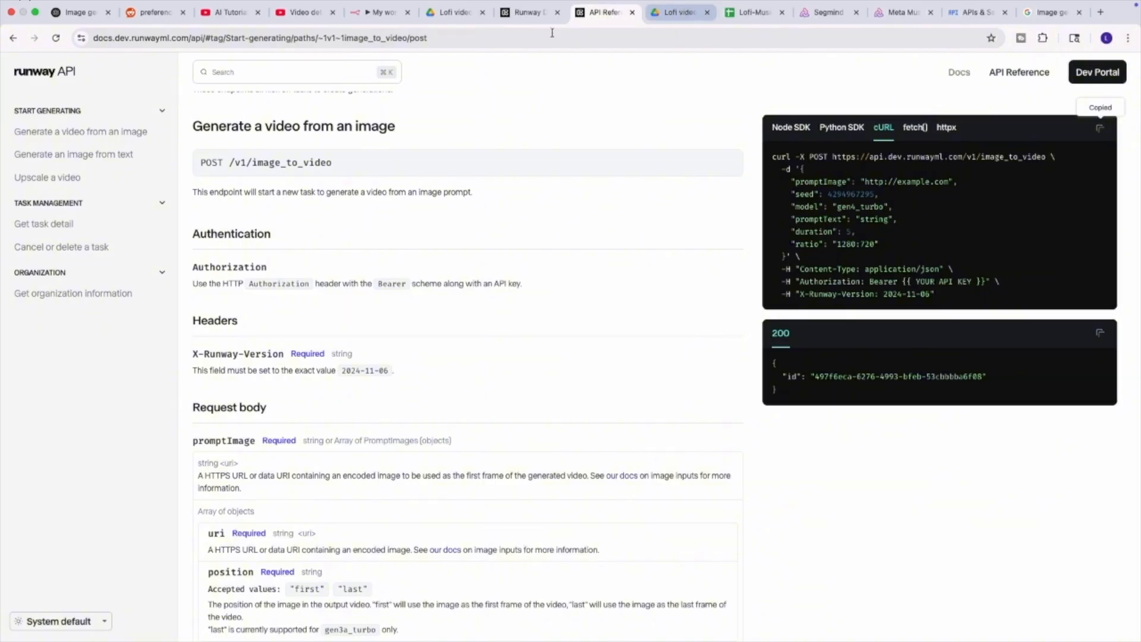
Import the copied Runway image_to_video cURL command into the new HTTP Request node in n8n
{"action": "left_click", "coordinate": [401, 11]}
{"action": "left_click", "coordinate": [680, 154]}
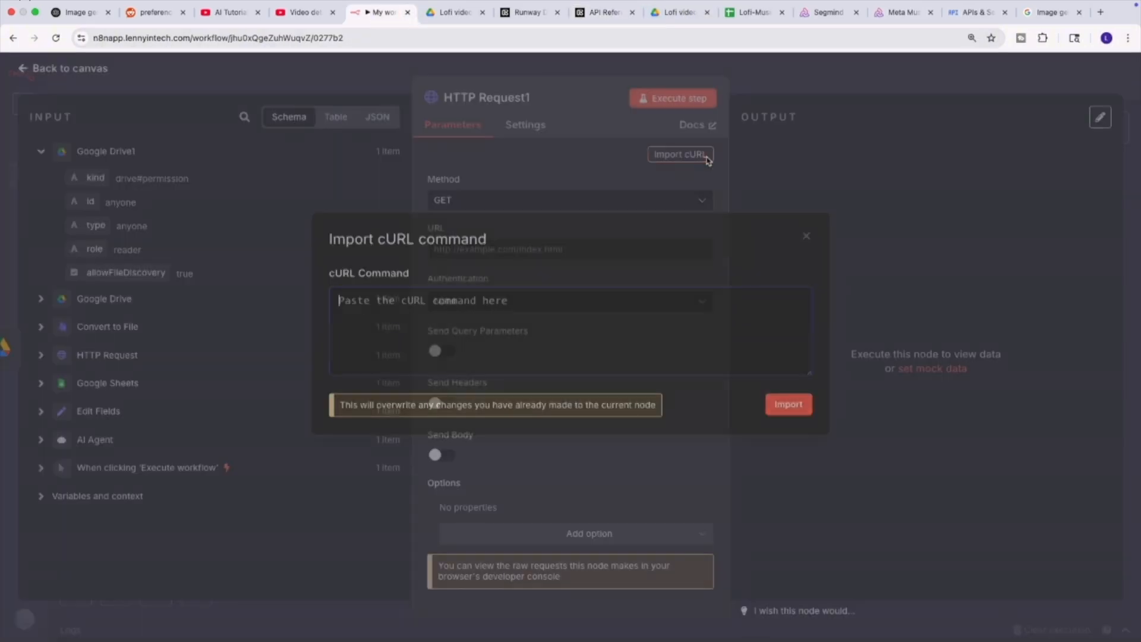
{"action": "key", "text": "super+v"}
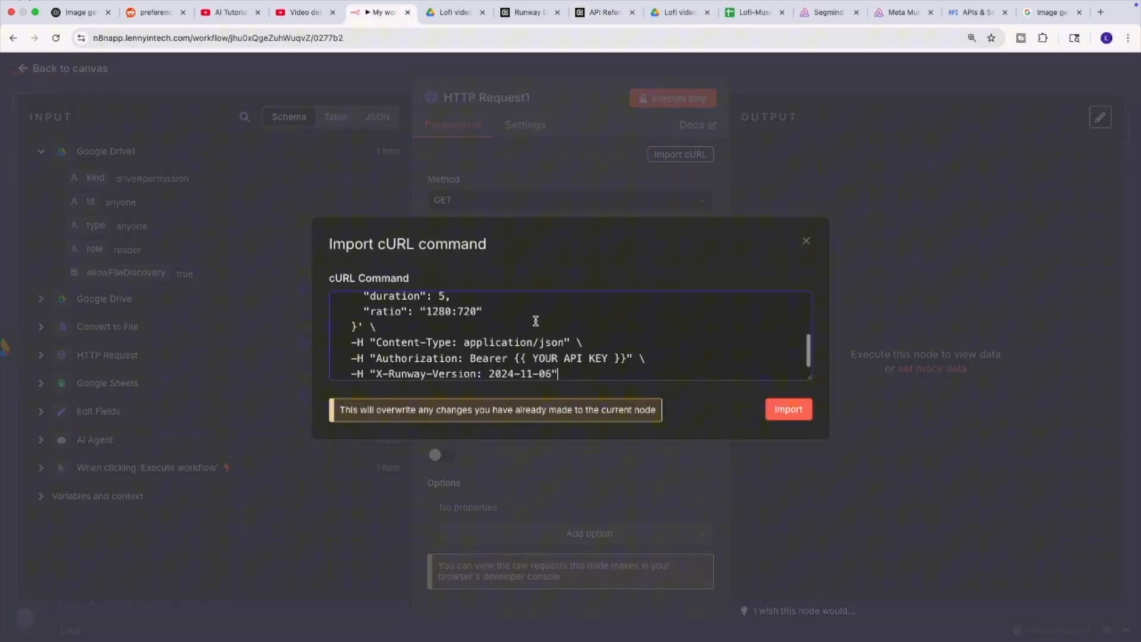
{"action": "left_click", "coordinate": [785, 411]}
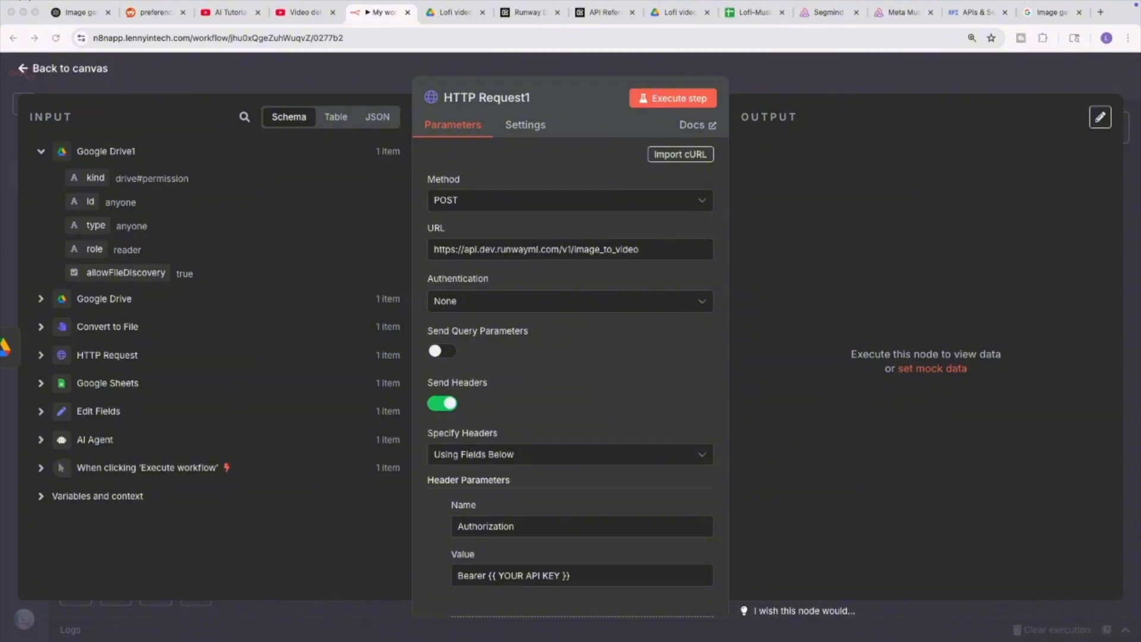
Replace the API key placeholder after "Bearer" in the Authorization header with the Runway API key, and review the remaining headers
{"action": "left_click_drag", "start_coordinate": [570, 575], "coordinate": [491, 574]}
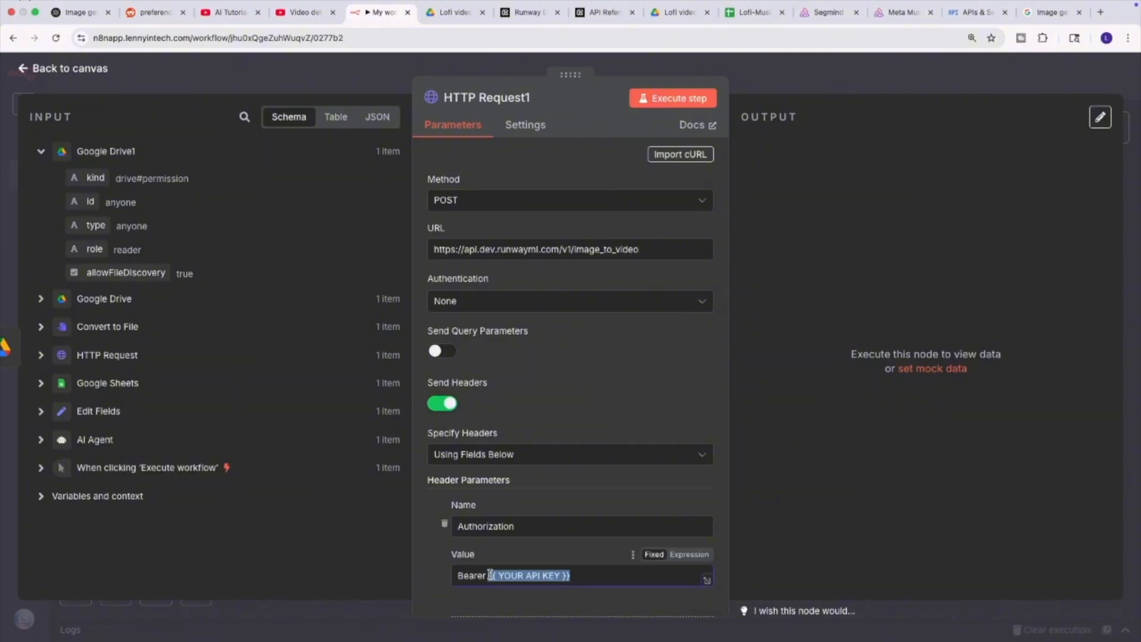
{"action": "key", "text": "super+v"}
{"action": "scroll", "coordinate": [542, 509], "scroll_direction": "down", "scroll_amount": 5}
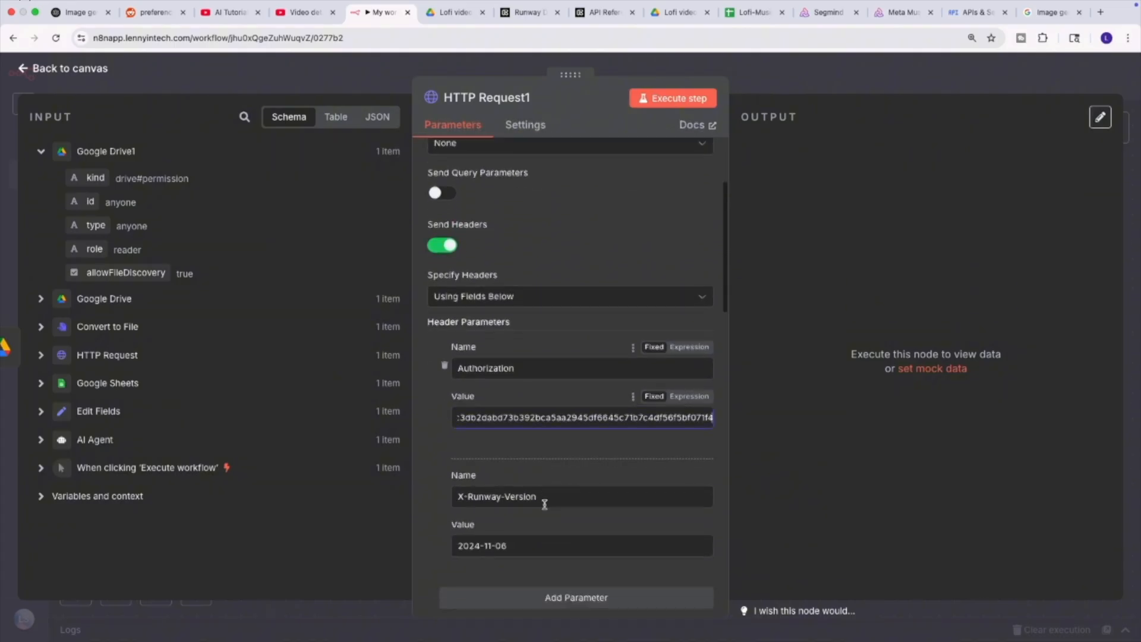
{"action": "scroll", "coordinate": [545, 548], "scroll_direction": "down", "scroll_amount": 3}
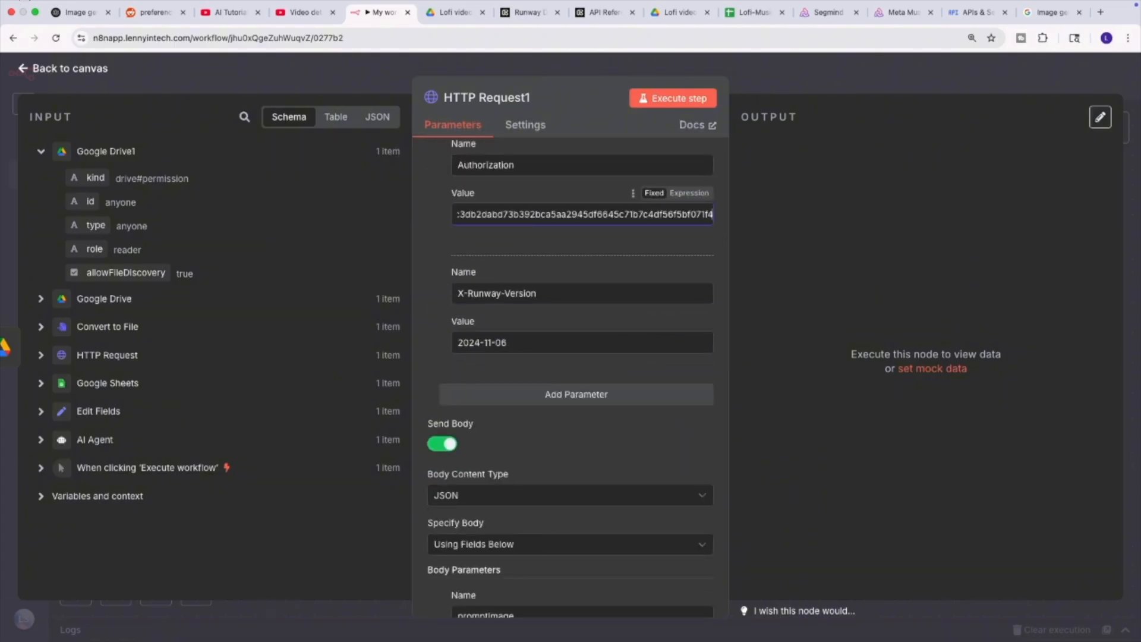
Set the promptImage body parameter to the webContentLink value from the Google Drive upload node
{"action": "left_click", "coordinate": [513, 336]}
{"action": "scroll", "coordinate": [555, 421], "scroll_direction": "down", "scroll_amount": 4}
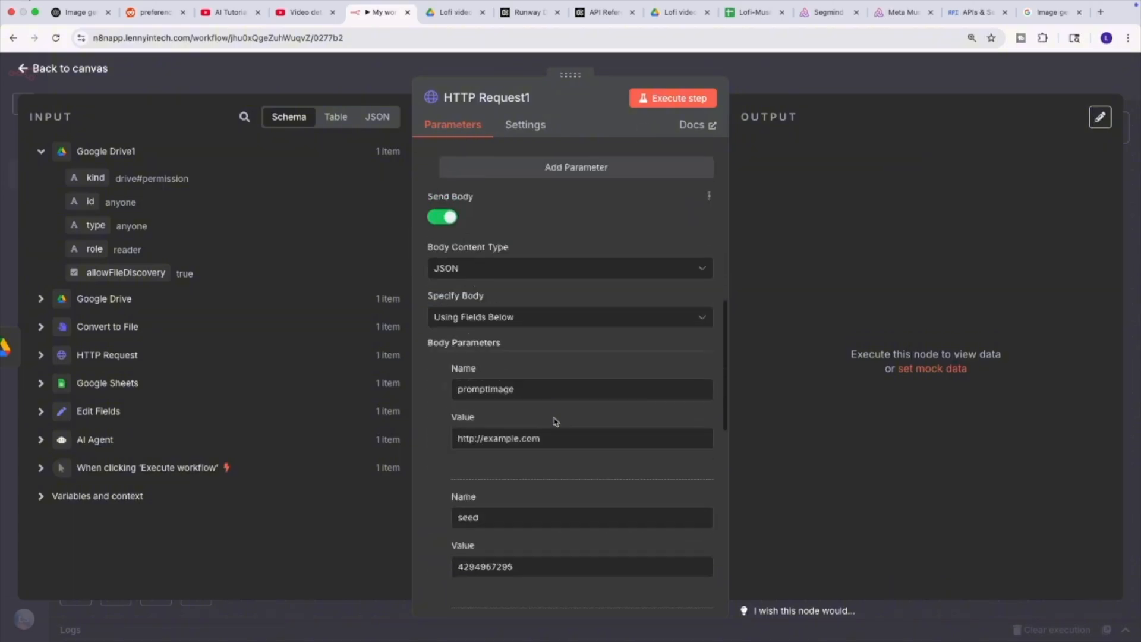
{"action": "left_click", "coordinate": [40, 411]}
{"action": "scroll", "coordinate": [178, 416], "scroll_direction": "down", "scroll_amount": 2}
{"action": "left_click_drag", "start_coordinate": [123, 466], "coordinate": [537, 421]}
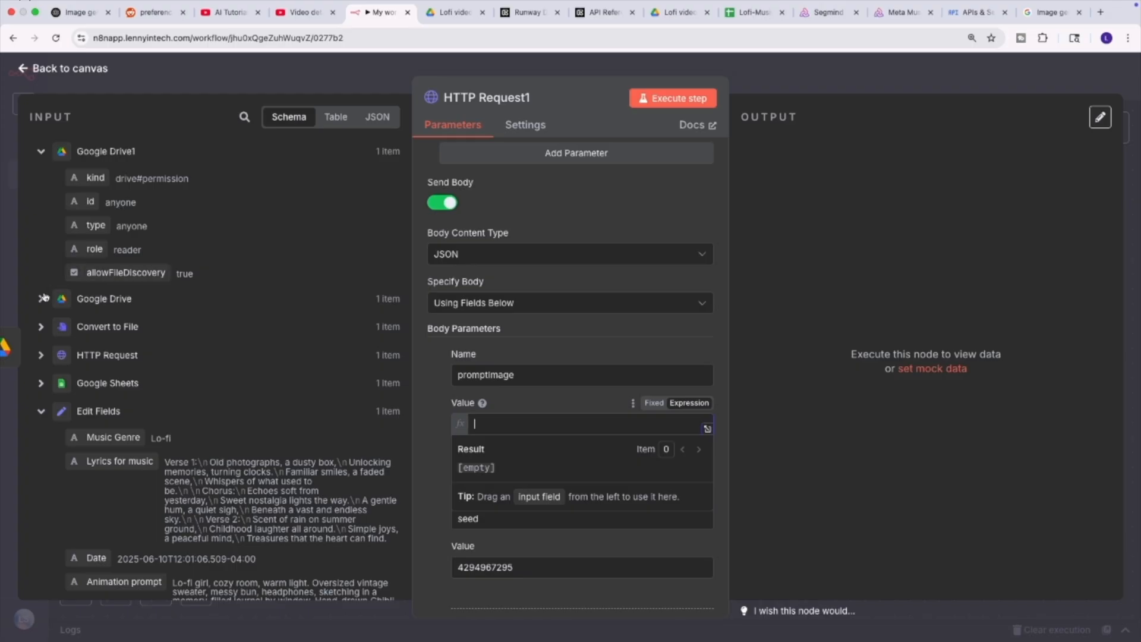
{"action": "left_click", "coordinate": [41, 298]}
{"action": "scroll", "coordinate": [227, 498], "scroll_direction": "down", "scroll_amount": 1}
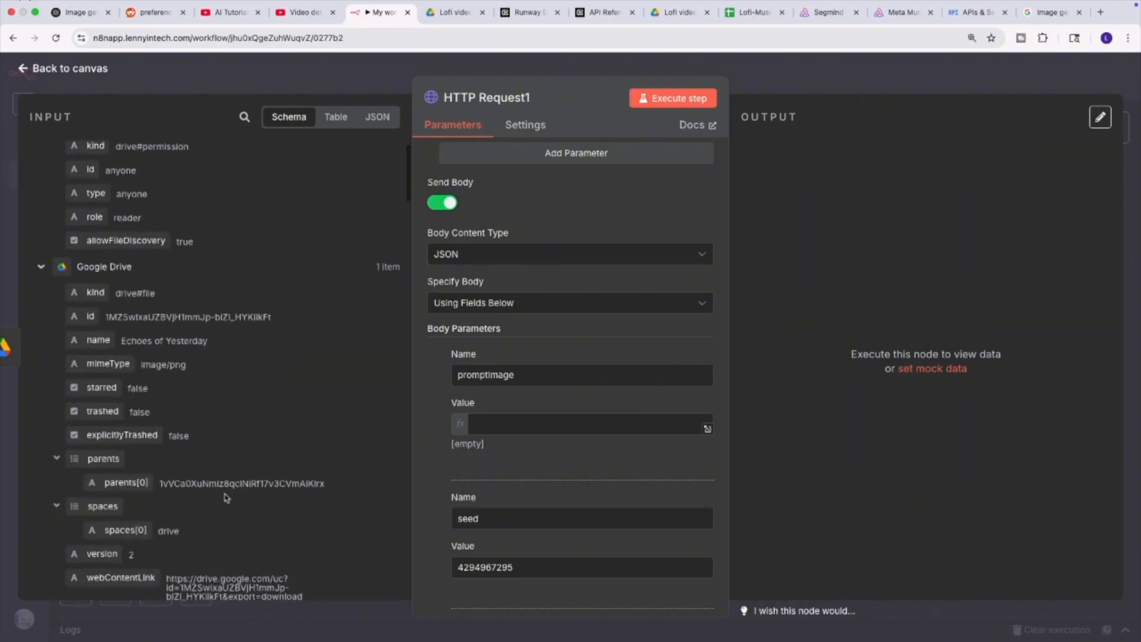
{"action": "scroll", "coordinate": [227, 498], "scroll_direction": "down", "scroll_amount": 4}
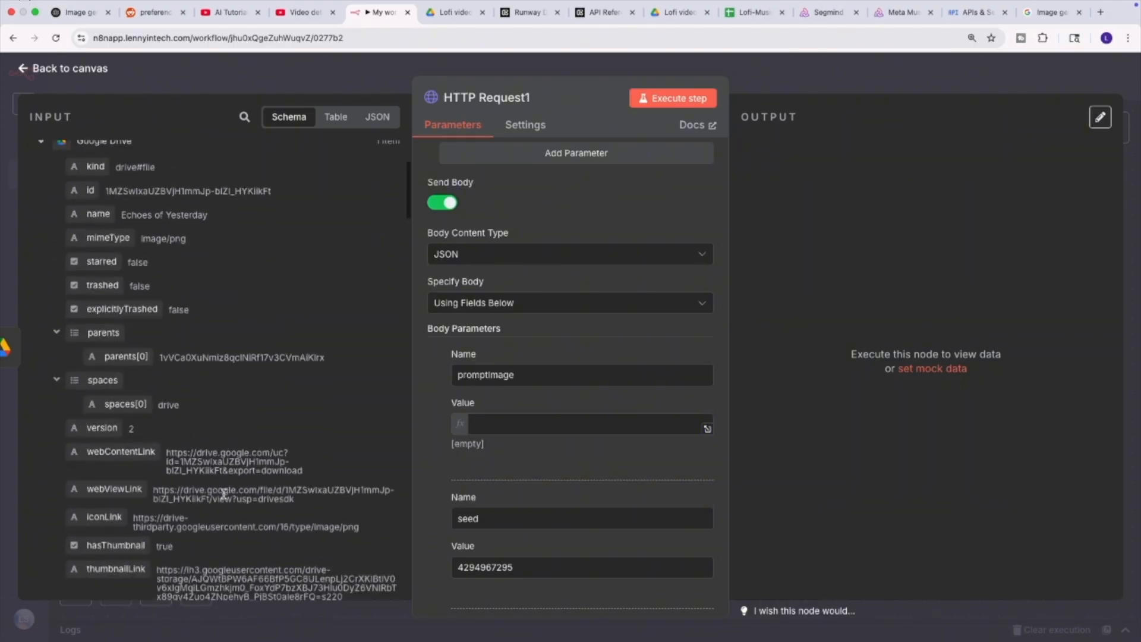
{"action": "double_click", "coordinate": [274, 467]}
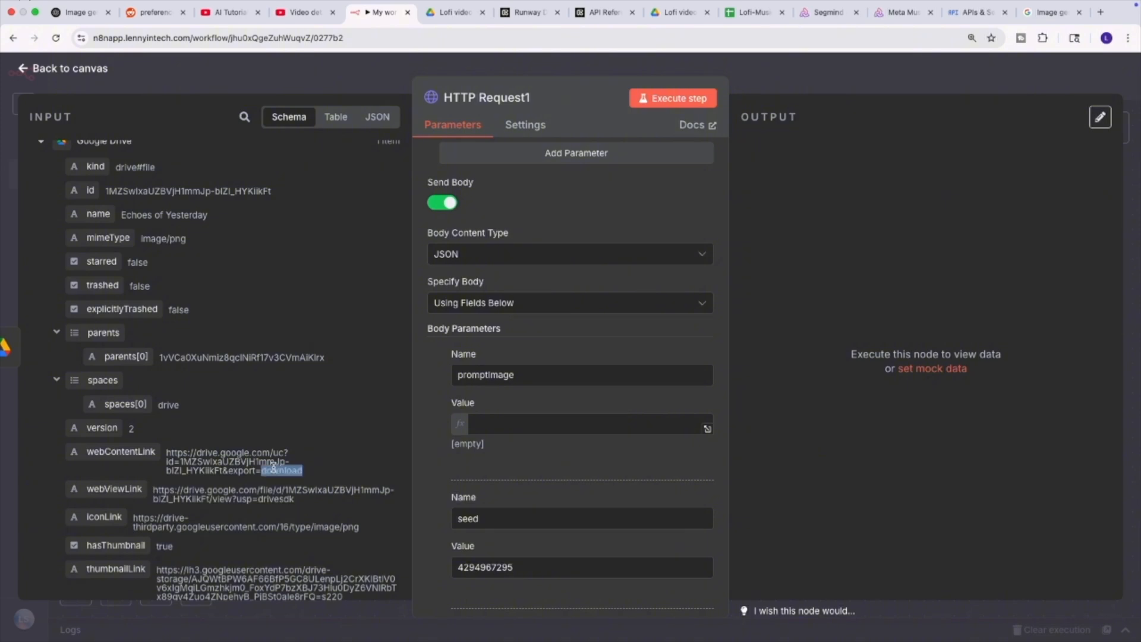
{"action": "left_click_drag", "start_coordinate": [118, 467], "coordinate": [505, 421]}
{"action": "left_click", "coordinate": [437, 428]}
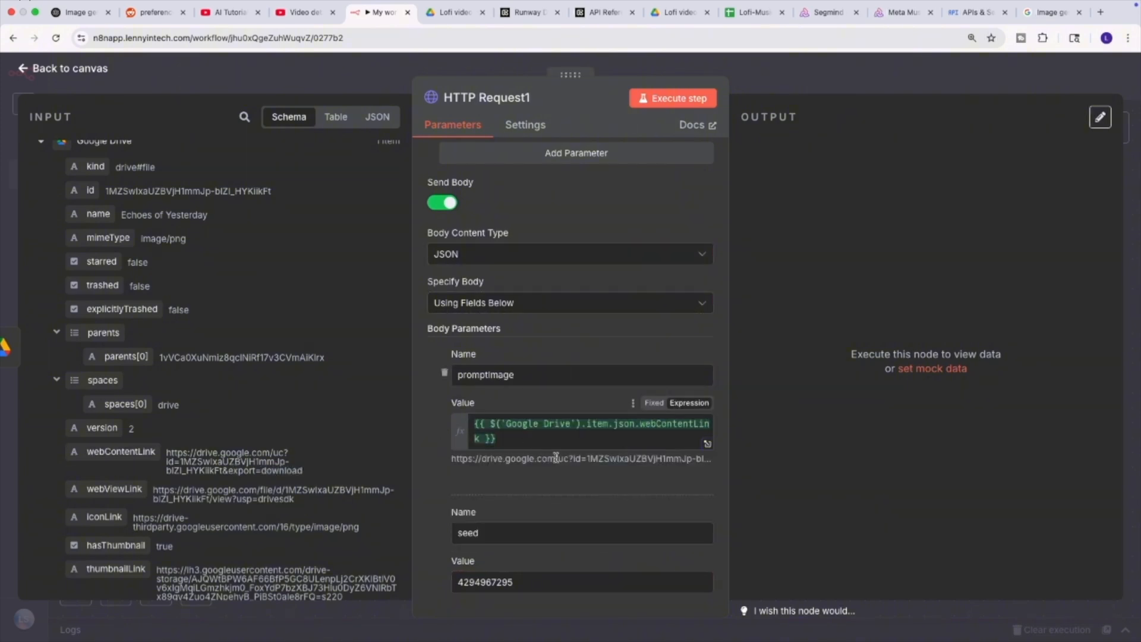
Replace the promptText body parameter's placeholder with the Animation prompt value from Edit Fields
{"action": "scroll", "coordinate": [588, 511], "scroll_direction": "down", "scroll_amount": 5}
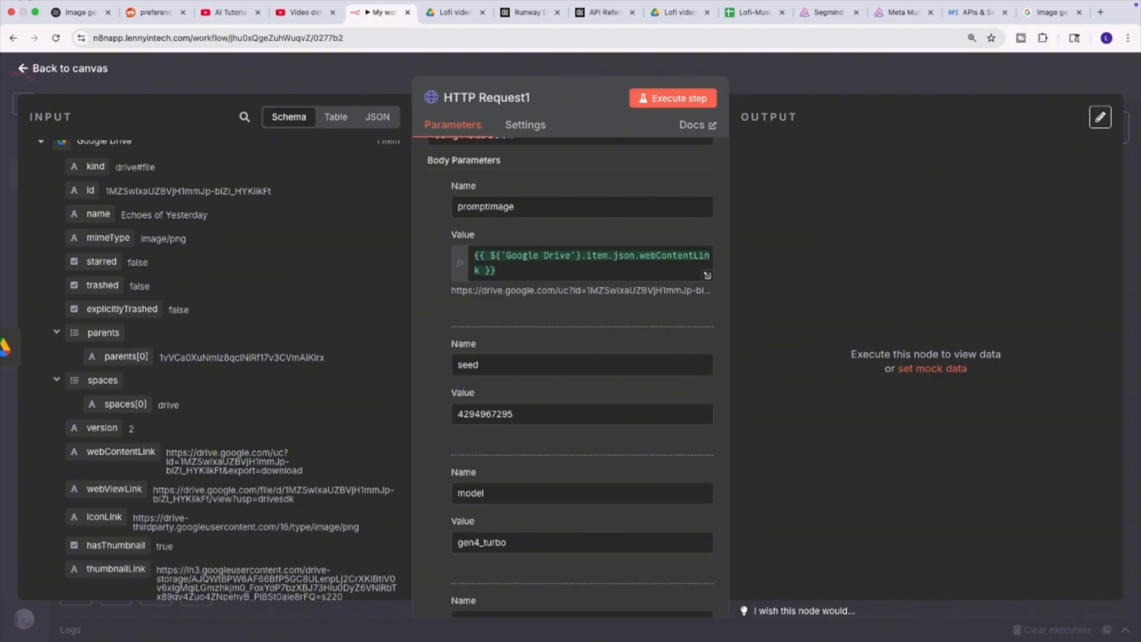
{"action": "scroll", "coordinate": [621, 535], "scroll_direction": "down", "scroll_amount": 7}
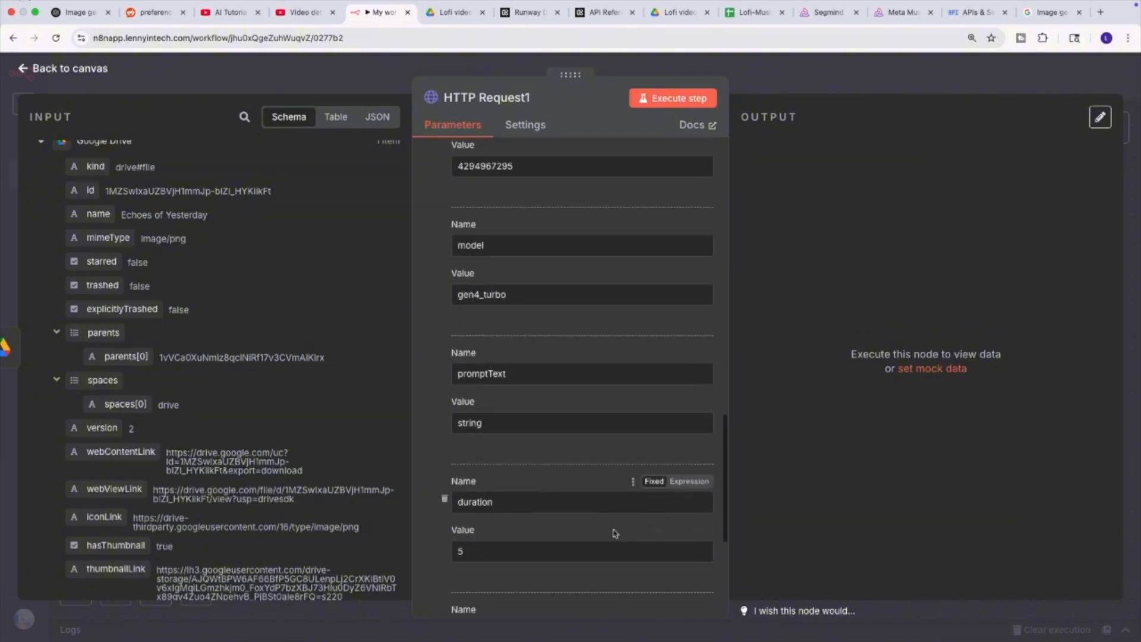
{"action": "left_click_drag", "start_coordinate": [502, 431], "coordinate": [428, 418]}
{"action": "key", "text": "BackSpace"}
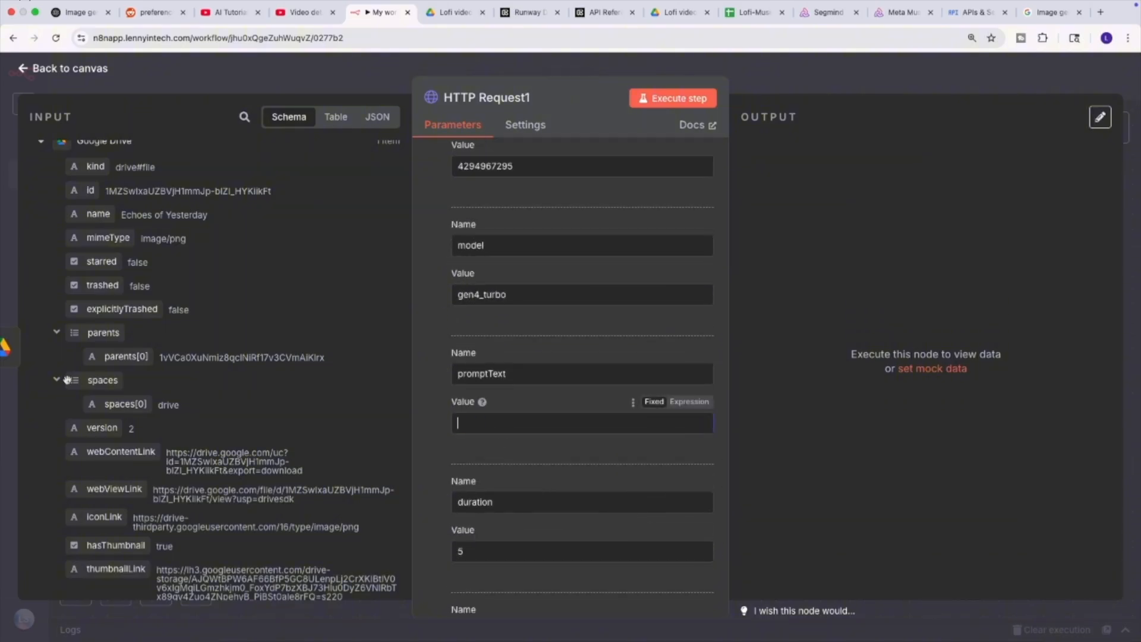
{"action": "scroll", "coordinate": [142, 291], "scroll_direction": "up", "scroll_amount": 3}
{"action": "scroll", "coordinate": [139, 384], "scroll_direction": "down", "scroll_amount": 2}
{"action": "scroll", "coordinate": [137, 384], "scroll_direction": "down", "scroll_amount": 15}
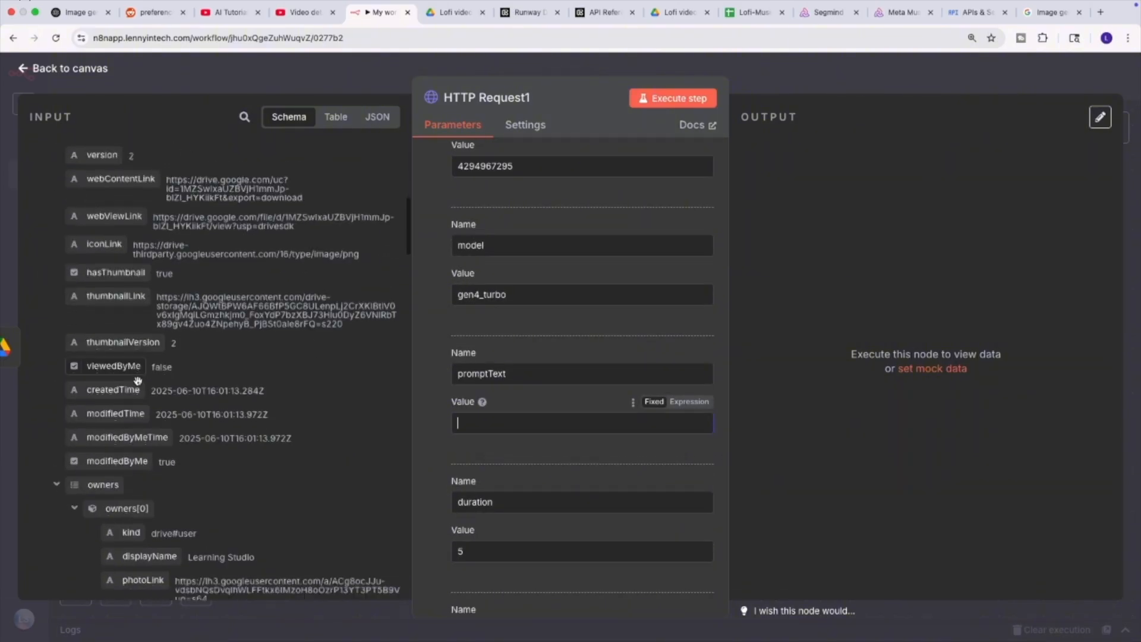
{"action": "scroll", "coordinate": [160, 535], "scroll_direction": "down", "scroll_amount": 1}
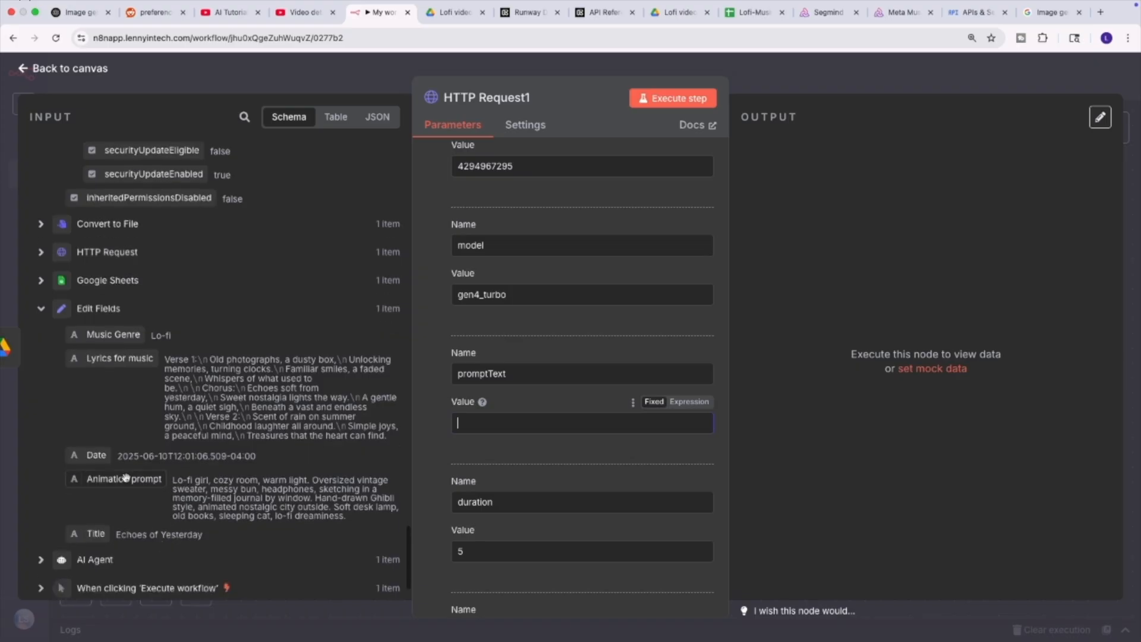
{"action": "left_click_drag", "start_coordinate": [124, 479], "coordinate": [524, 425]}
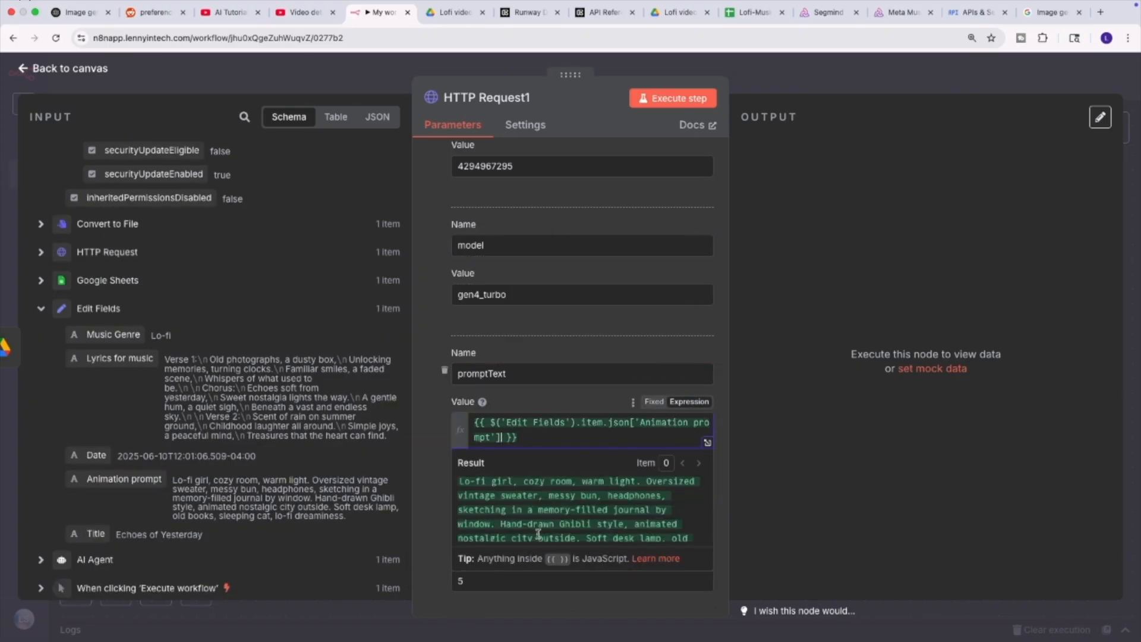
Review the duration and ratio body parameters and the request's URL and method, and return to the canvas
{"action": "left_click", "coordinate": [538, 533]}
{"action": "scroll", "coordinate": [556, 529], "scroll_direction": "down", "scroll_amount": 2}
{"action": "scroll", "coordinate": [557, 529], "scroll_direction": "down", "scroll_amount": 6}
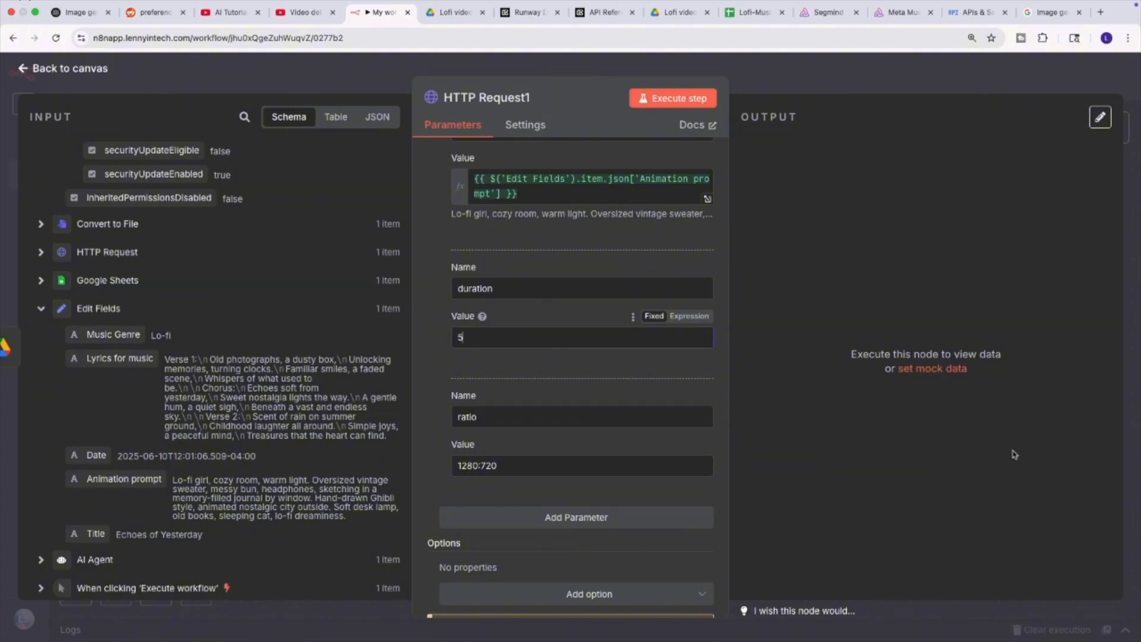
{"action": "left_click", "coordinate": [580, 468]}
{"action": "left_click_drag", "start_coordinate": [457, 468], "coordinate": [538, 468]}
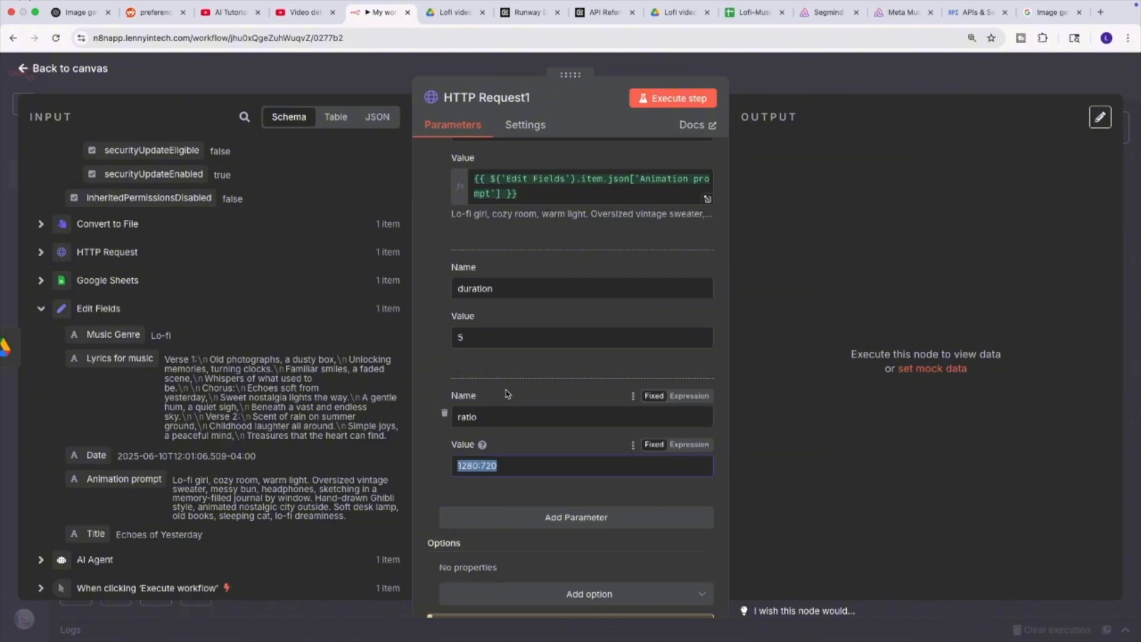
{"action": "scroll", "coordinate": [507, 393], "scroll_direction": "up", "scroll_amount": 8}
{"action": "scroll", "coordinate": [506, 393], "scroll_direction": "up", "scroll_amount": 8}
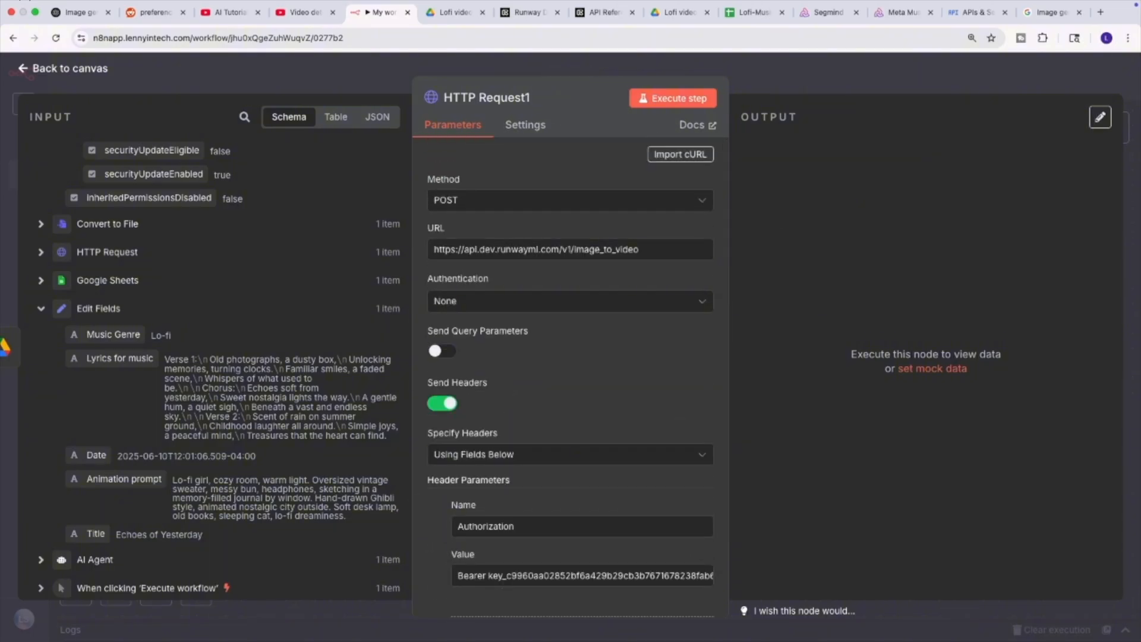
{"action": "left_click", "coordinate": [69, 70]}
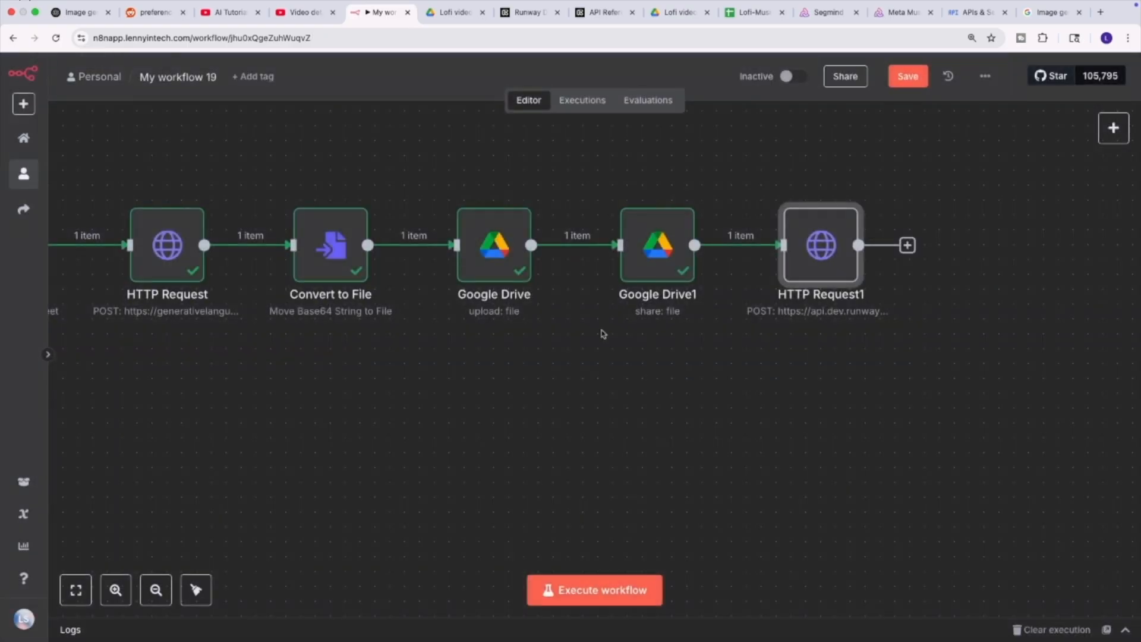
Add a Wait node after the Runway image_to_video request node
{"action": "scroll", "coordinate": [840, 414], "scroll_direction": "right", "scroll_amount": 2}
{"action": "left_click", "coordinate": [861, 241]}
{"action": "type", "text": "wa"}
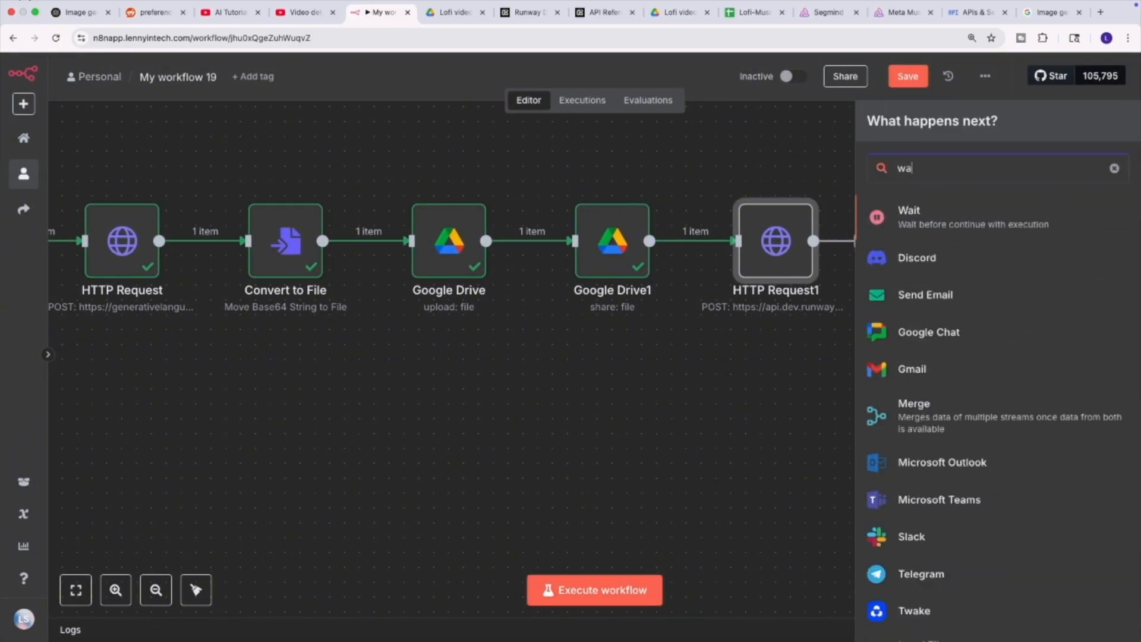
{"action": "type", "text": "it"}
{"action": "key", "text": "Return"}
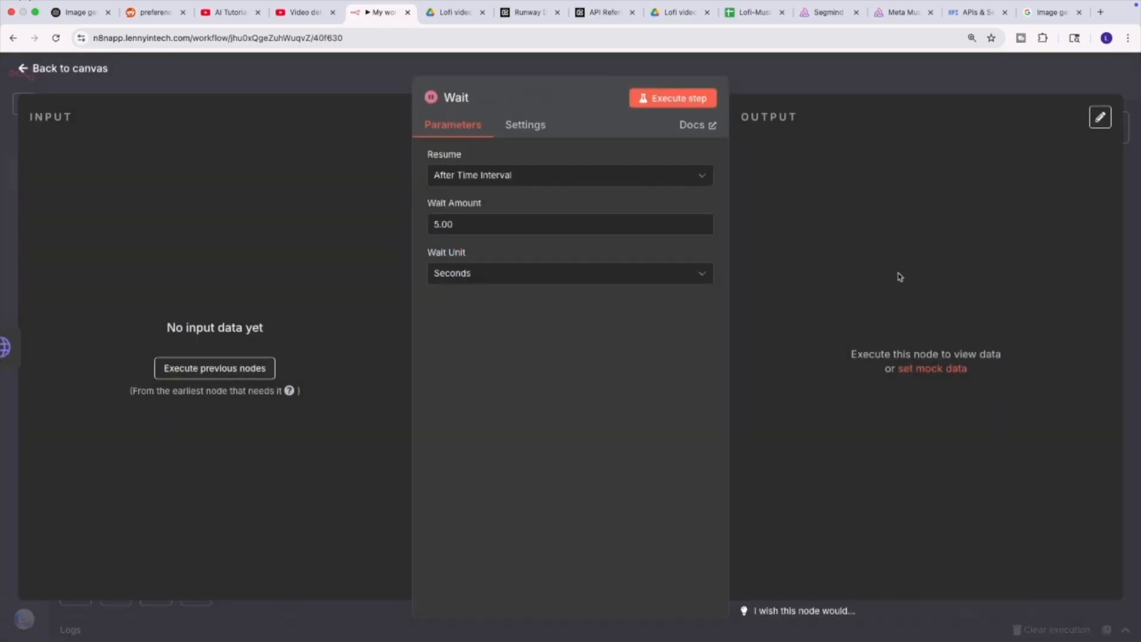
Set the Wait node to resume after 2 minutes and return to the canvas
{"action": "left_click_drag", "start_coordinate": [521, 225], "coordinate": [344, 227]}
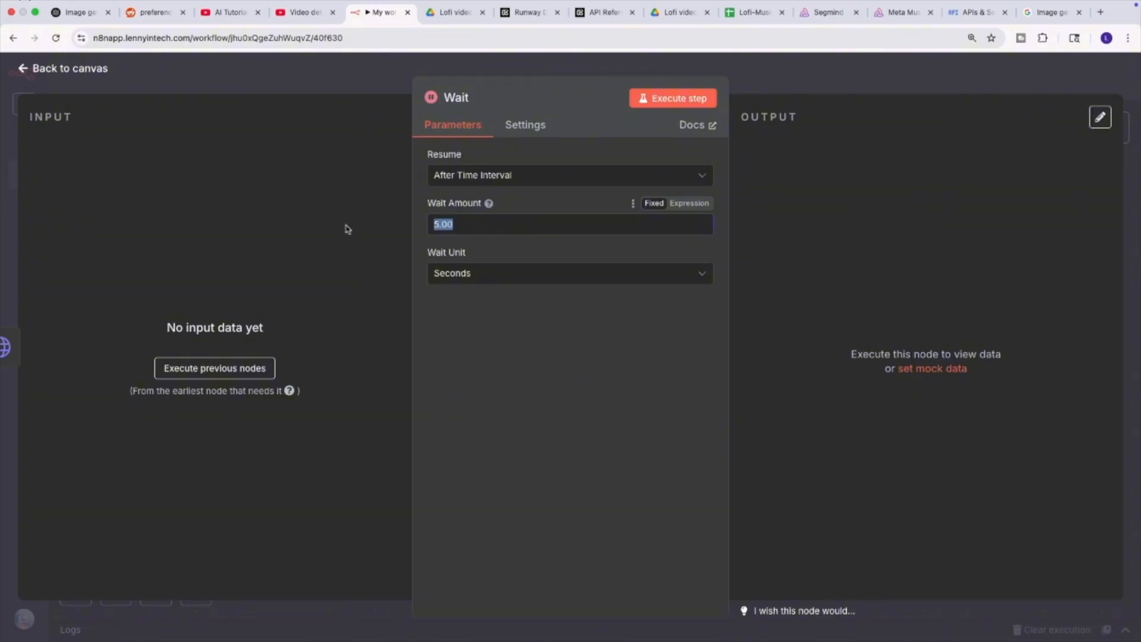
{"action": "type", "text": "2"}
{"action": "left_click", "coordinate": [489, 275]}
{"action": "left_click", "coordinate": [486, 334]}
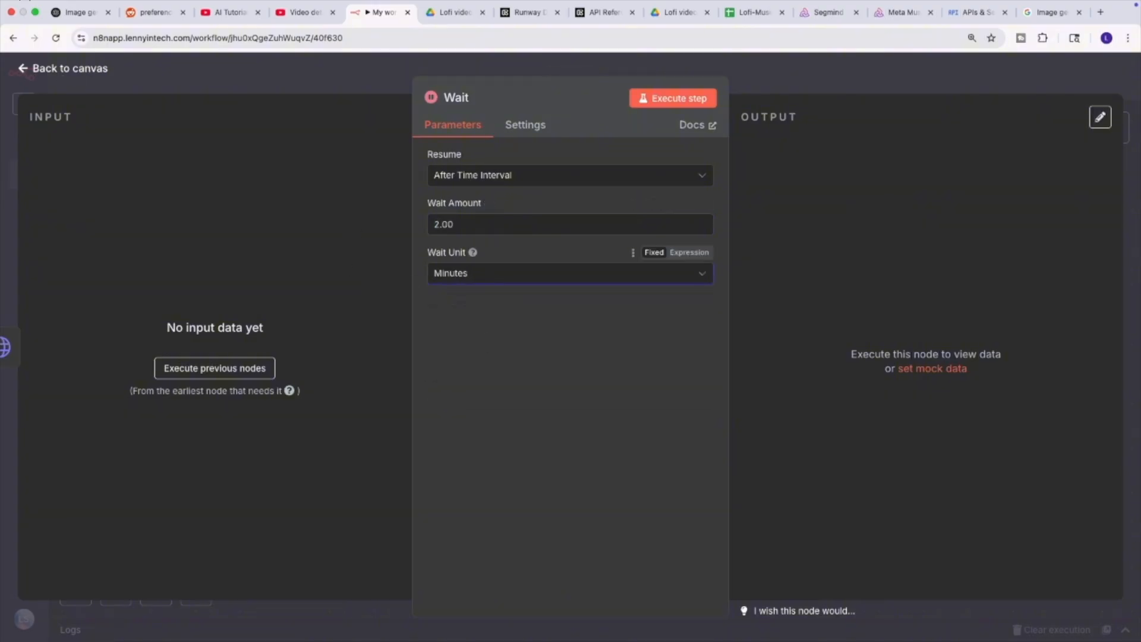
{"action": "left_click", "coordinate": [72, 69]}
Add an HTTP Request node after the Wait node
{"action": "scroll", "coordinate": [731, 301], "scroll_direction": "right", "scroll_amount": 4}
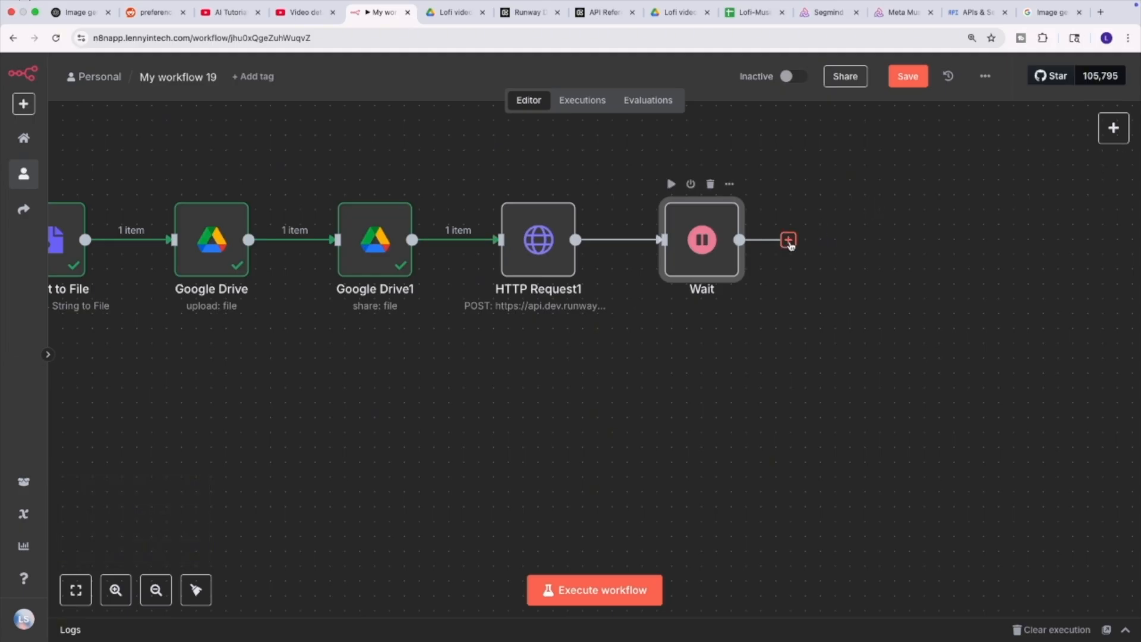
{"action": "left_click", "coordinate": [788, 239]}
{"action": "type", "text": "http"}
{"action": "left_click", "coordinate": [937, 236]}
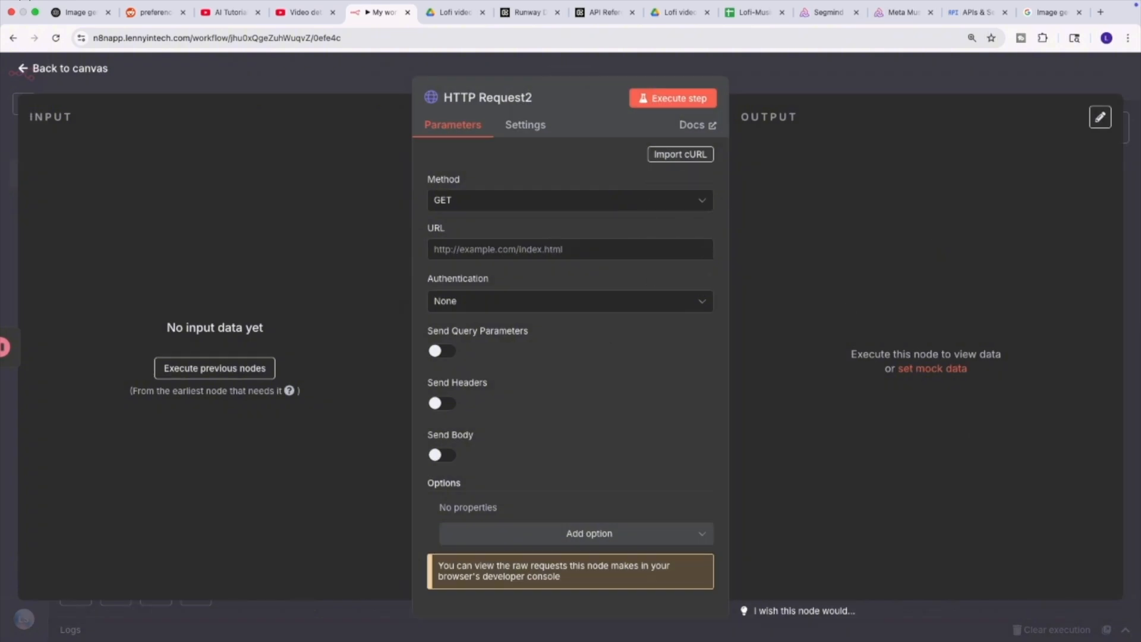
Switch to the Runway API reference and copy the cURL example for "Get task detail"
{"action": "left_click", "coordinate": [603, 12]}
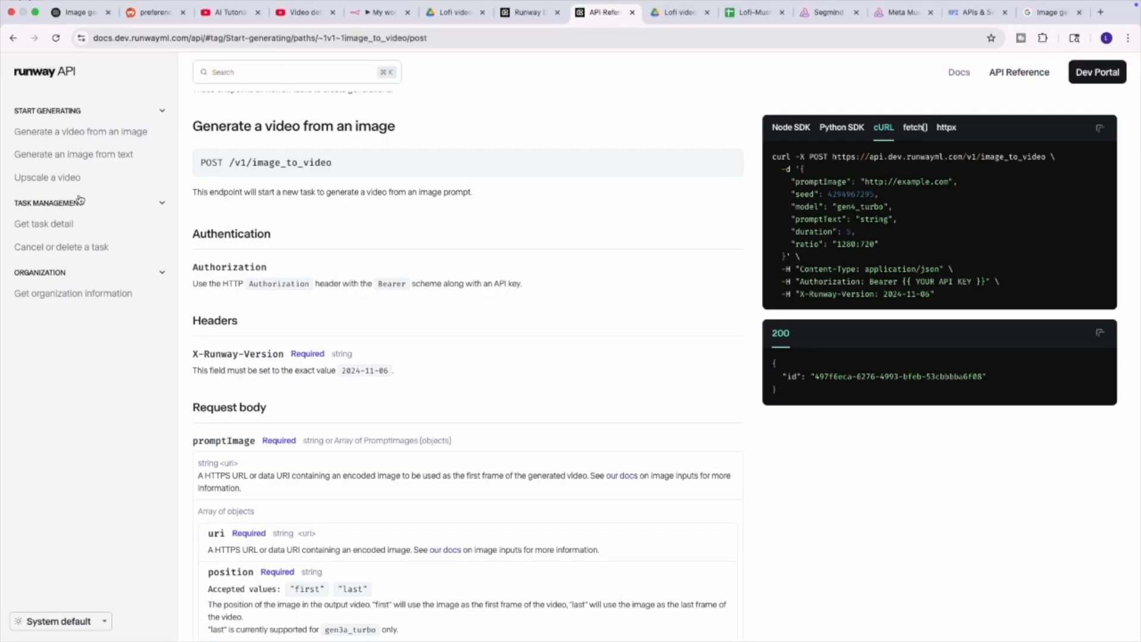
{"action": "left_click", "coordinate": [60, 227]}
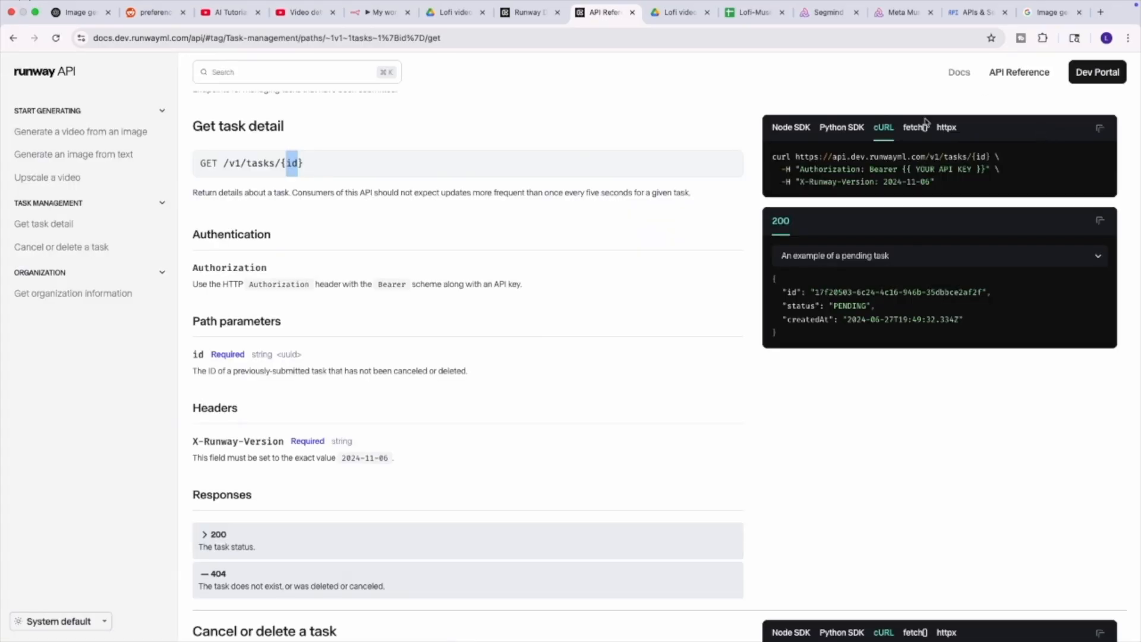
{"action": "left_click", "coordinate": [1099, 129]}
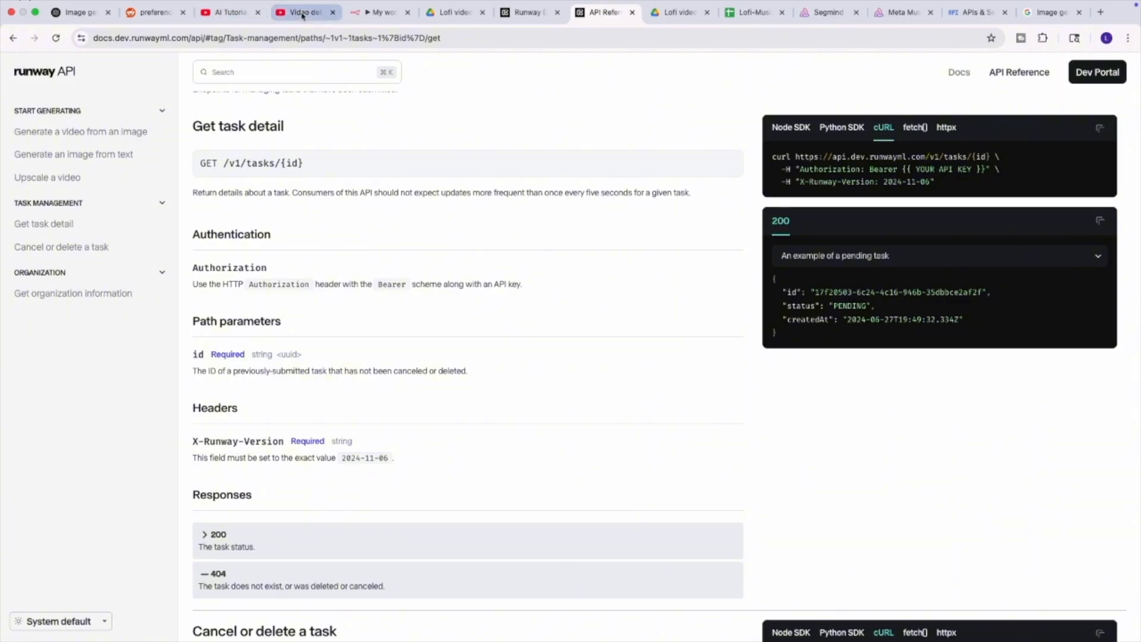
Return to n8n and import the copied task detail cURL command into the new HTTP Request node, replacing the previous command text
{"action": "left_click", "coordinate": [374, 13]}
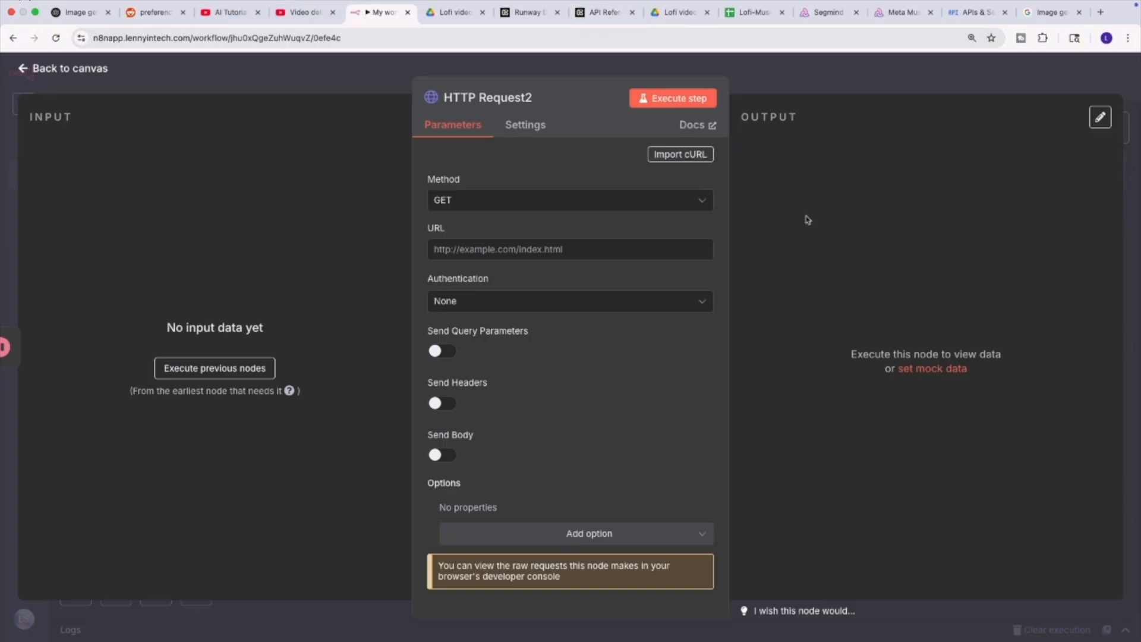
{"action": "left_click", "coordinate": [656, 155]}
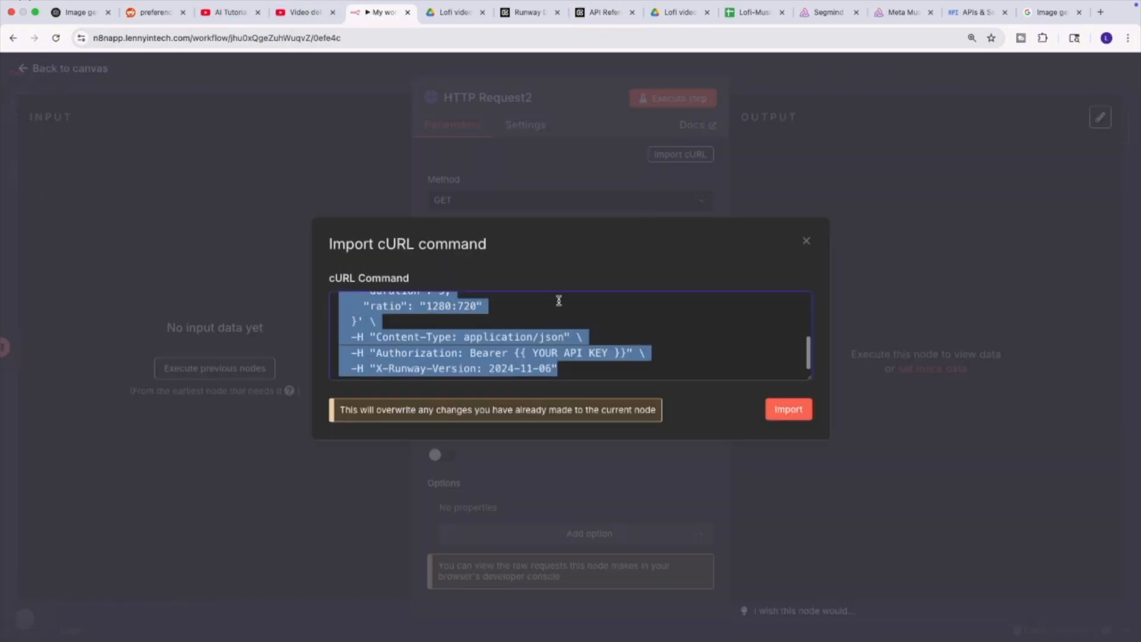
{"action": "key", "text": "ctrl+v"}
{"action": "left_click", "coordinate": [791, 409]}
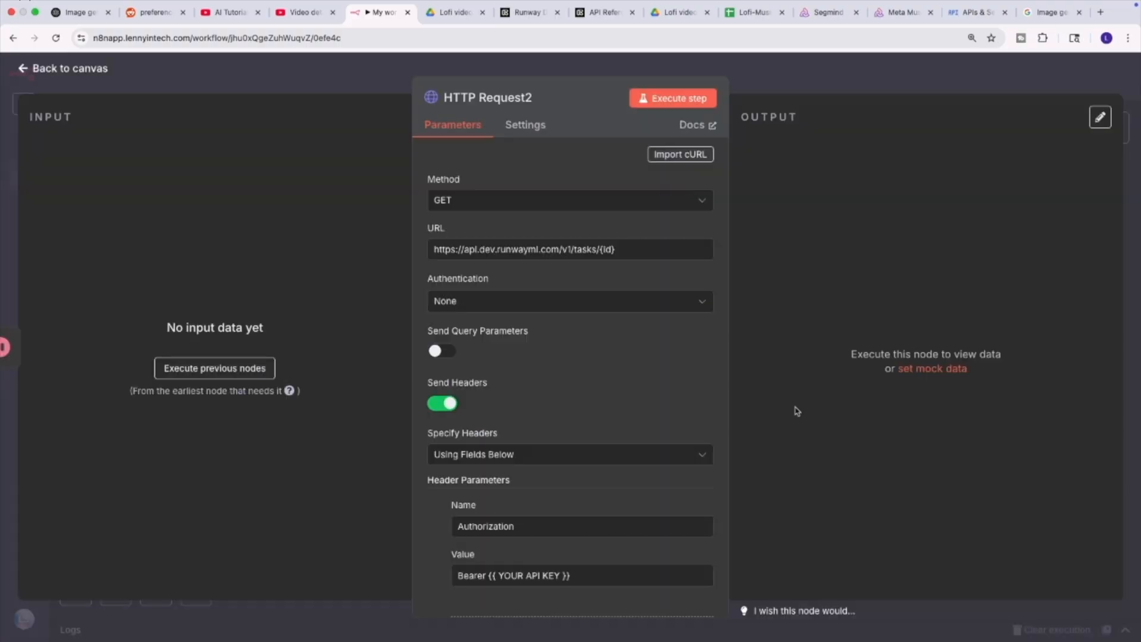
Replace the API key placeholder after "Bearer" in the task request's Authorization header with the Runway API key
{"action": "scroll", "coordinate": [542, 488], "scroll_direction": "down", "scroll_amount": 3}
{"action": "left_click_drag", "start_coordinate": [570, 480], "coordinate": [485, 477]}
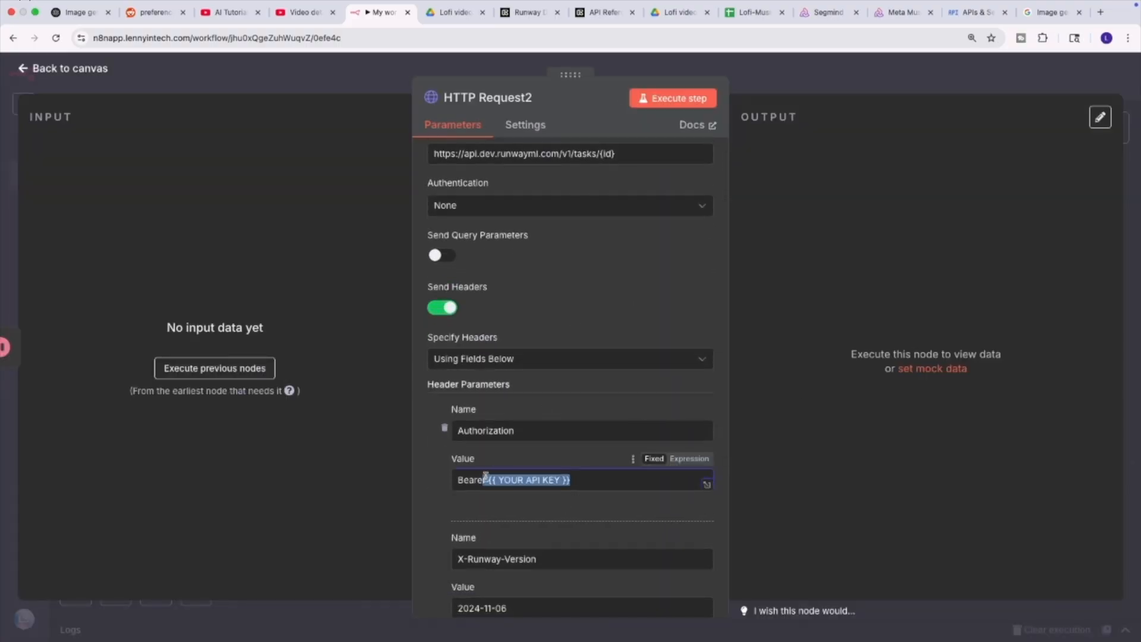
{"action": "key", "text": "BackSpace"}
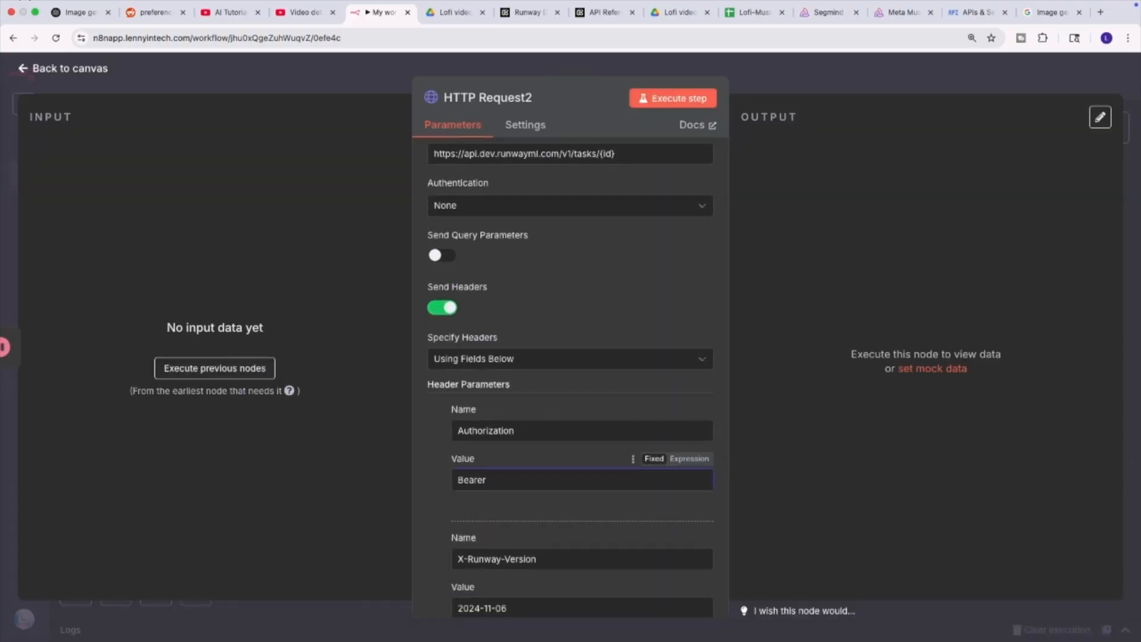
{"action": "key", "text": "super+Tab"}
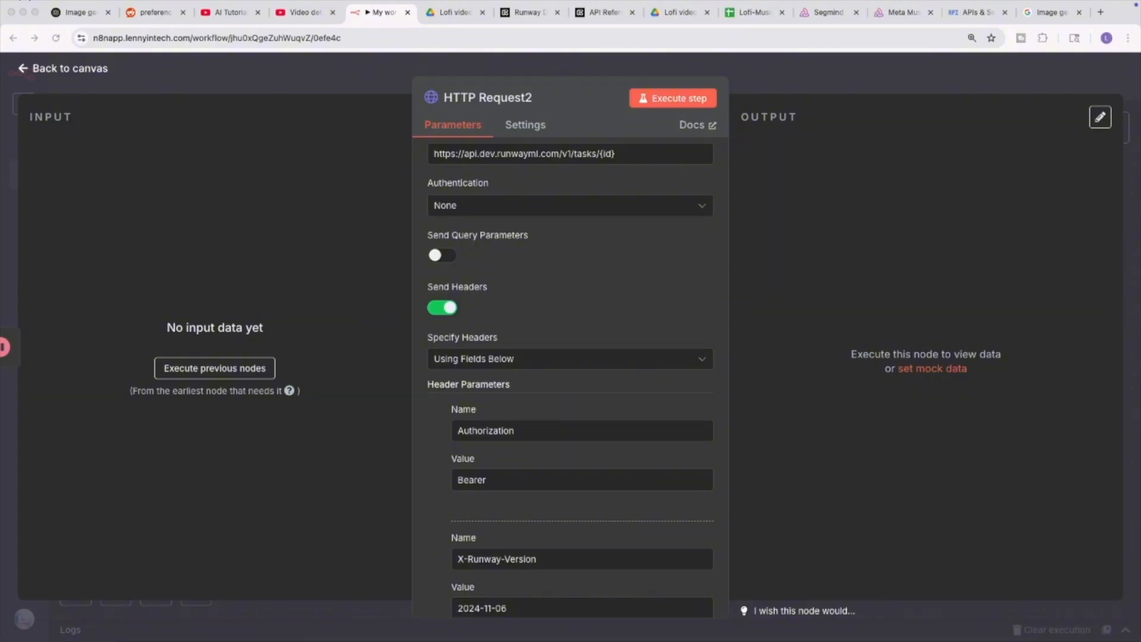
{"action": "key", "text": "super+Tab"}
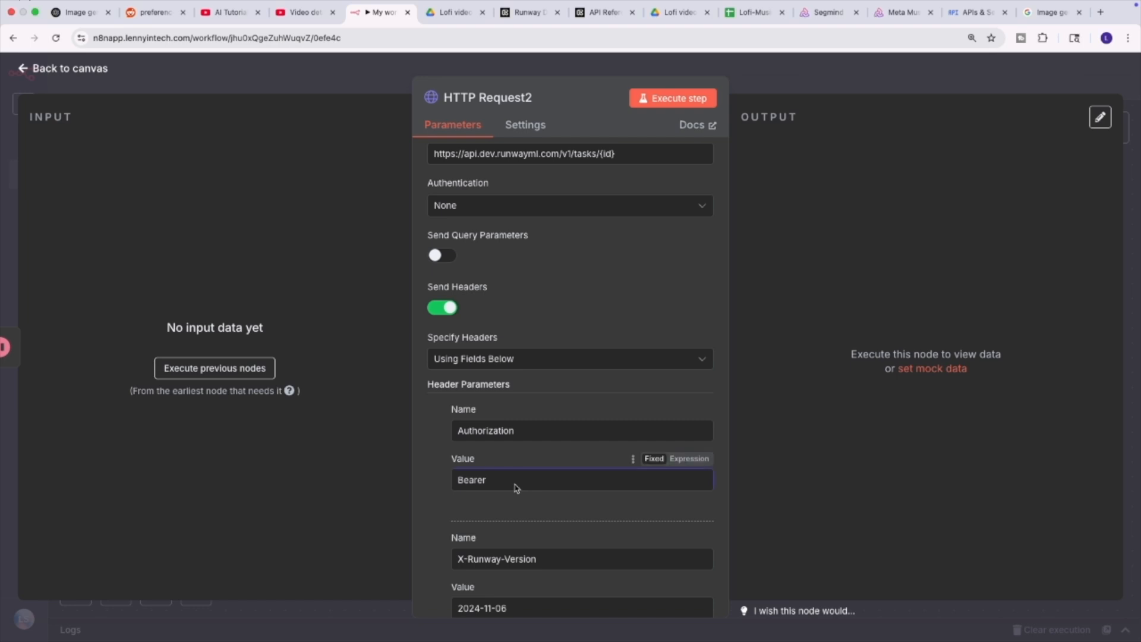
{"action": "key", "text": "super+v"}
{"action": "scroll", "coordinate": [538, 567], "scroll_direction": "down", "scroll_amount": 5}
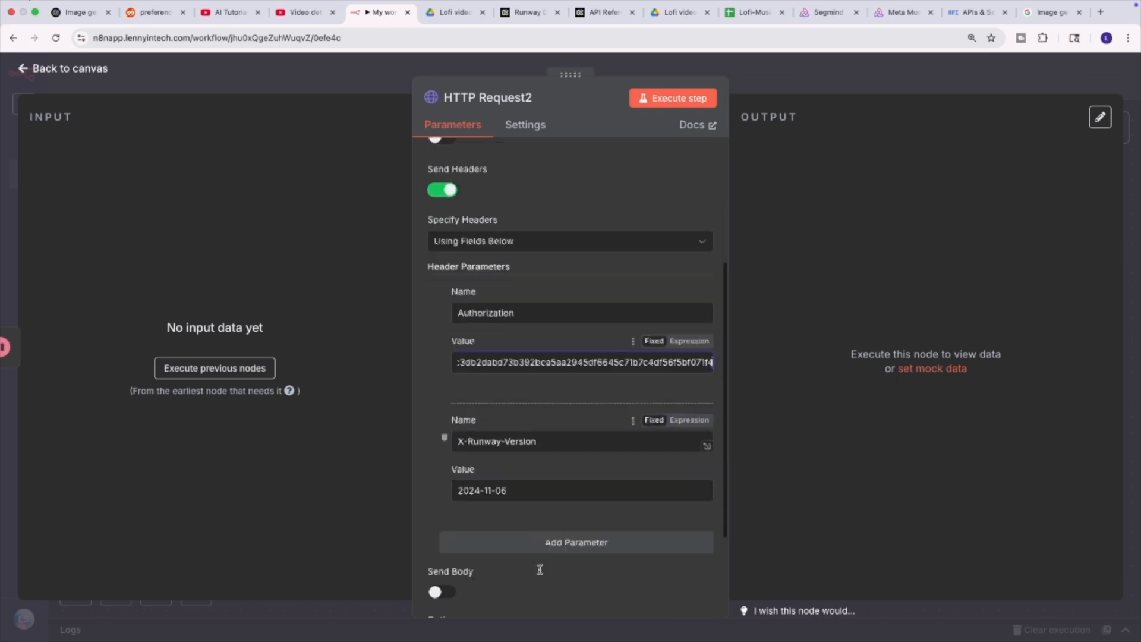
Replace the {id} placeholder in the task request's URL with {{ $json.id }} and return to the canvas
{"action": "scroll", "coordinate": [539, 569], "scroll_direction": "up", "scroll_amount": 10}
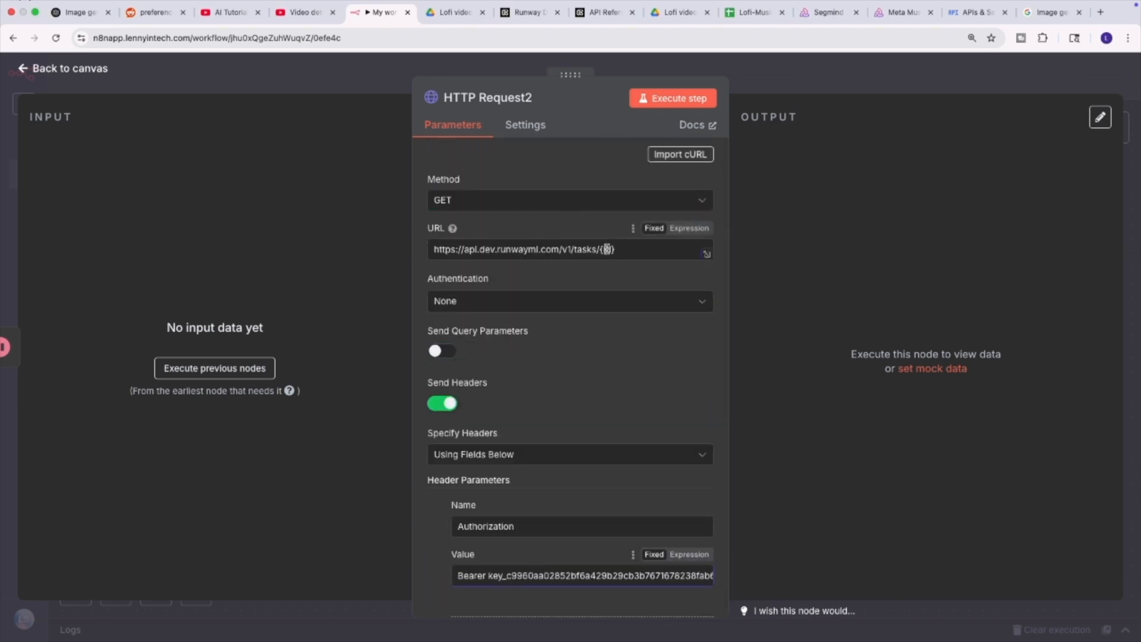
{"action": "double_click", "coordinate": [606, 249]}
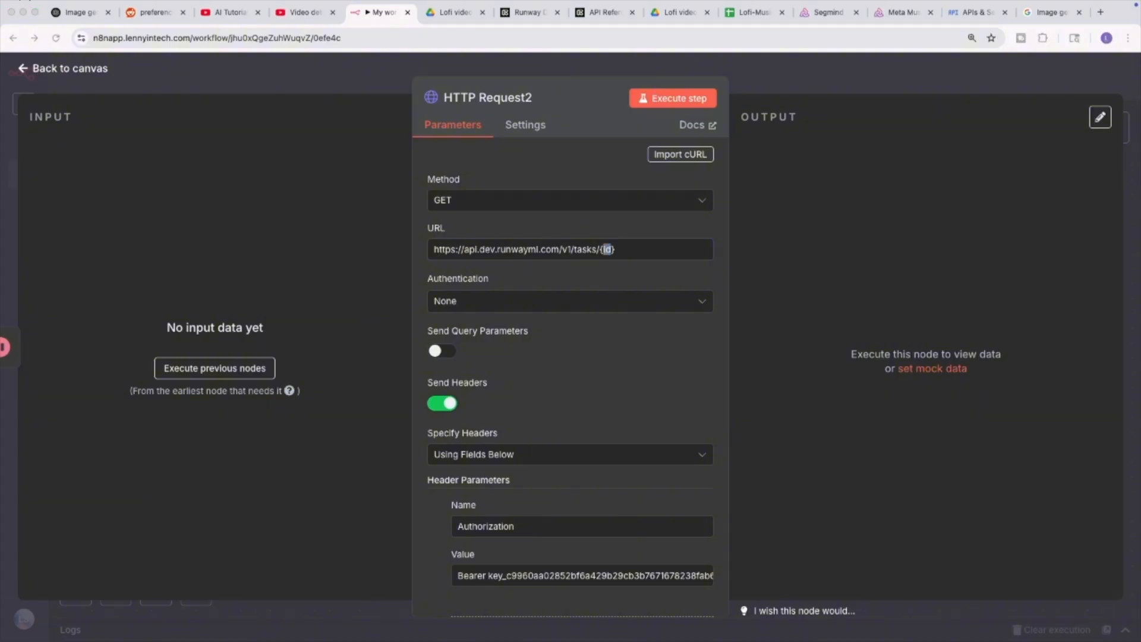
{"action": "left_click_drag", "start_coordinate": [615, 250], "coordinate": [600, 250]}
{"action": "type", "text": "{{ $json.id }}"}
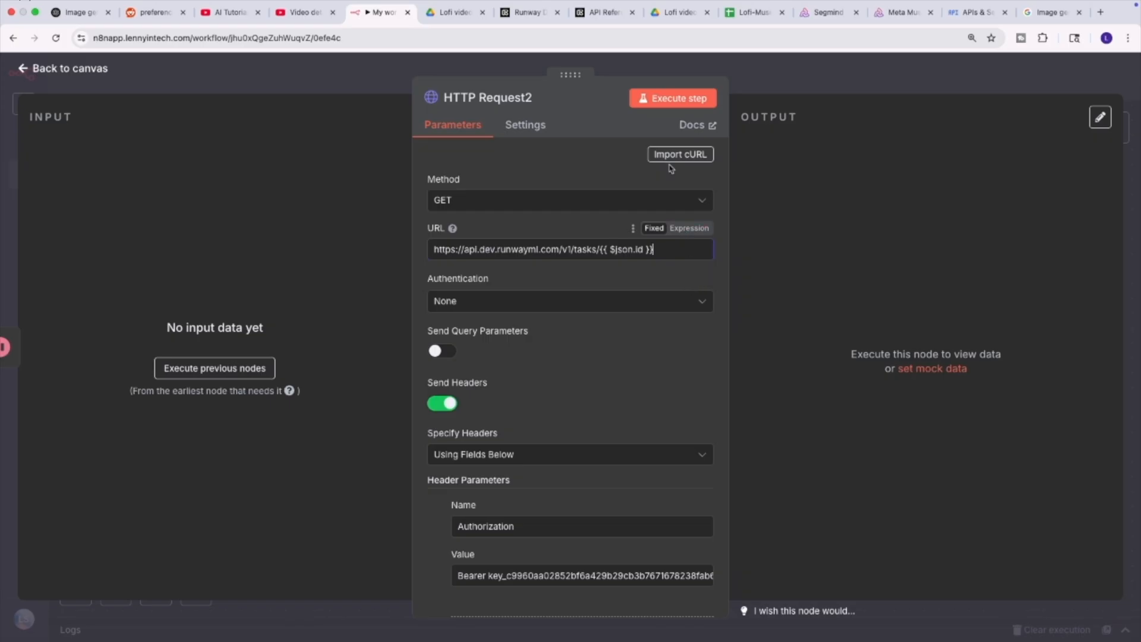
{"action": "left_click", "coordinate": [47, 69]}
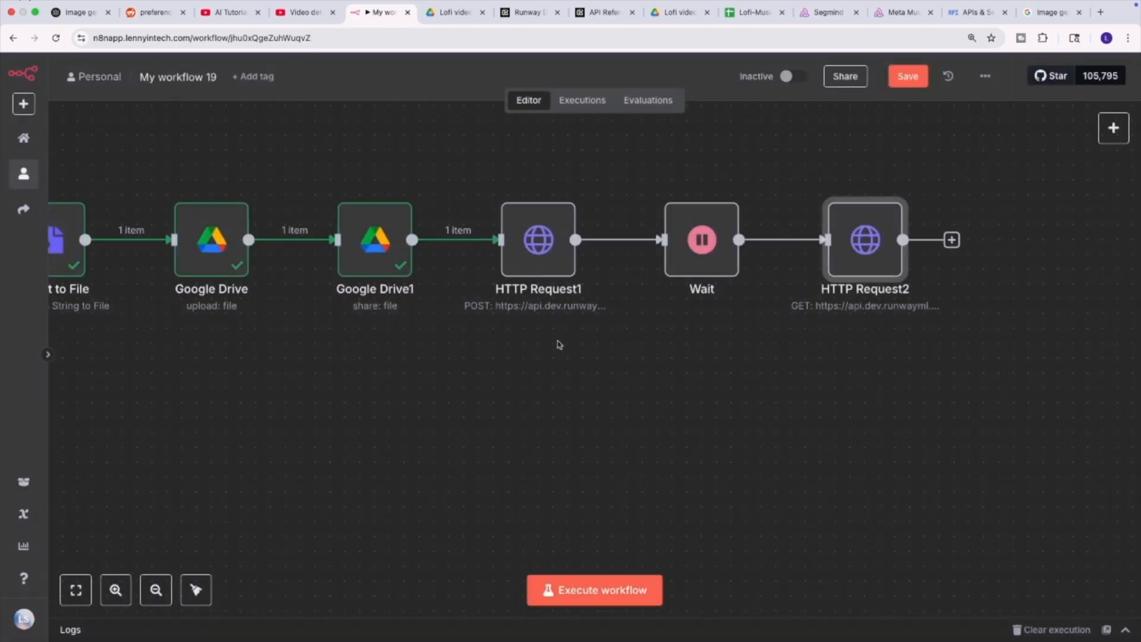
Save the workflow and execute it through to the video details request
{"action": "left_click", "coordinate": [908, 76]}
{"action": "left_click", "coordinate": [579, 589]}
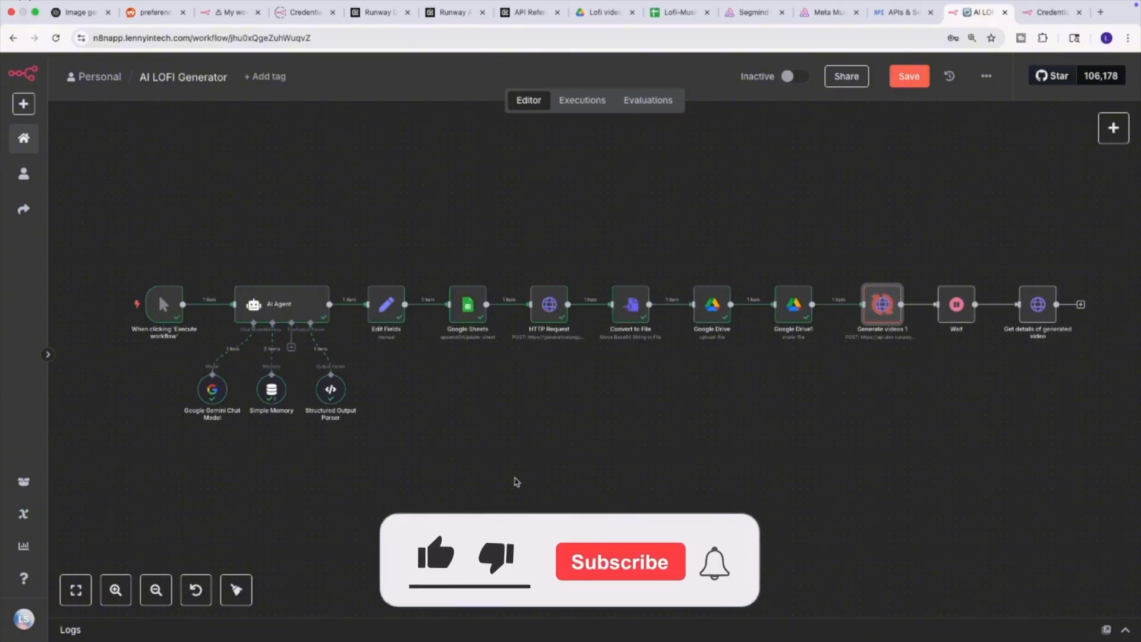
{"action": "scroll", "coordinate": [517, 481], "scroll_direction": "right", "scroll_amount": 5}
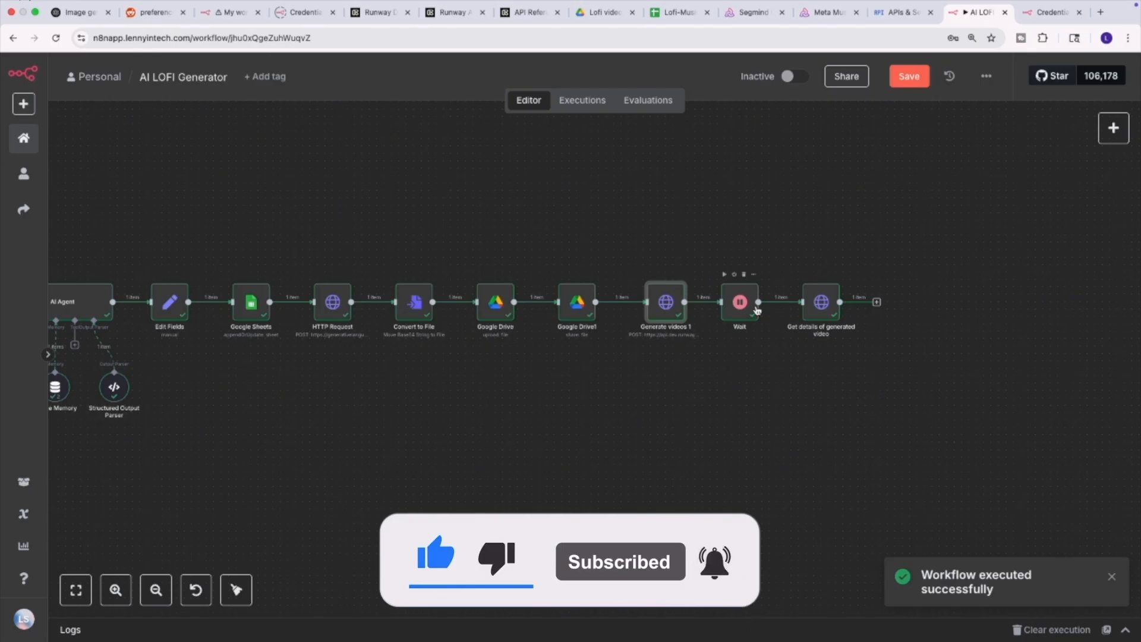
Check the status and the output video URL returned by the "Get details of generated video" node
{"action": "double_click", "coordinate": [814, 306]}
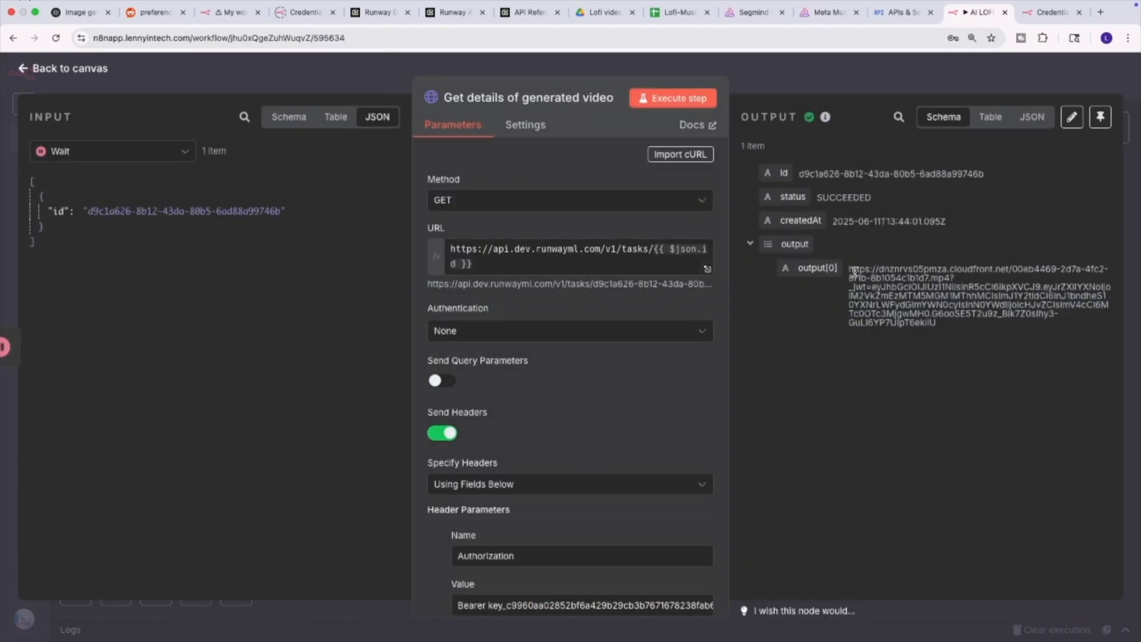
{"action": "left_click_drag", "start_coordinate": [848, 270], "coordinate": [945, 325]}
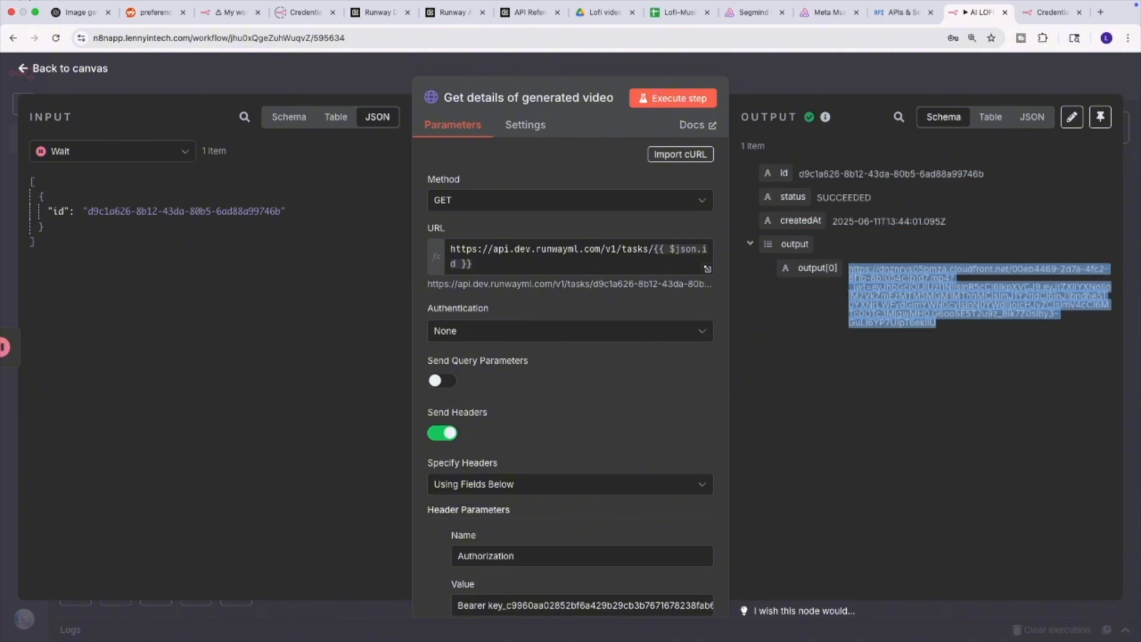
{"action": "double_click", "coordinate": [823, 200]}
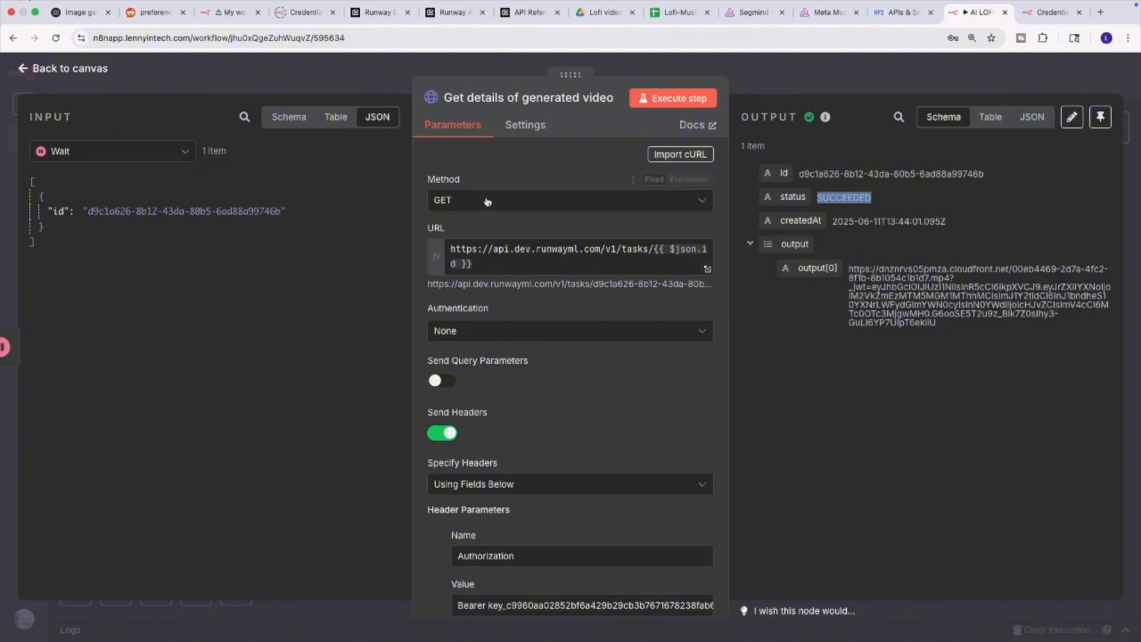
{"action": "left_click", "coordinate": [27, 70]}
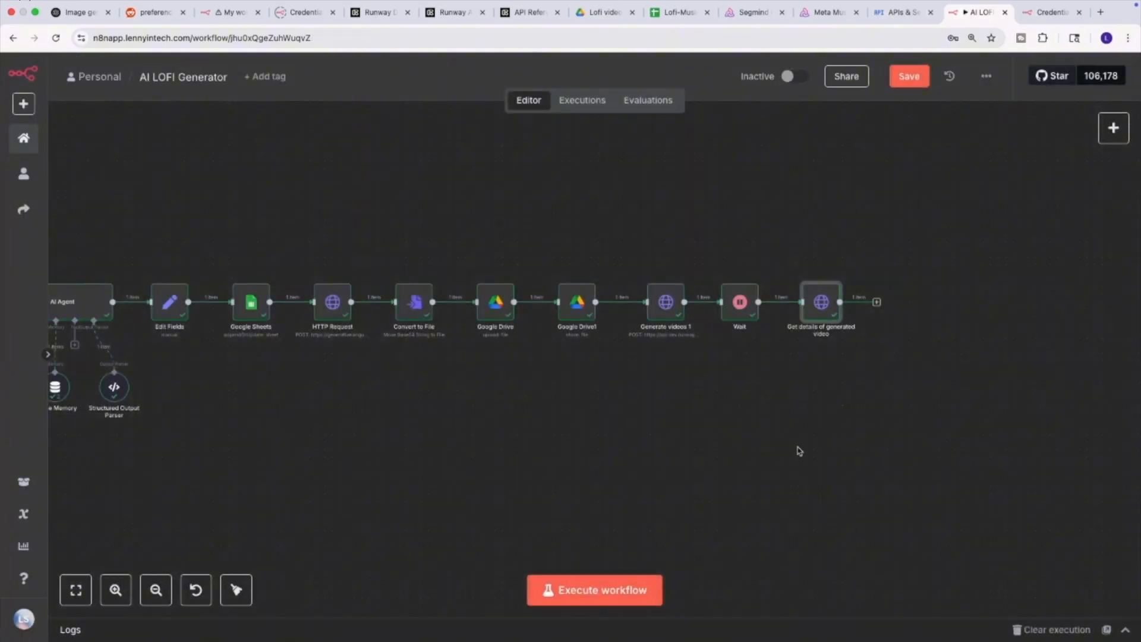
Copy the output[0] URL from the "Get details of generated video" node and play the video in a new browser tab
{"action": "scroll", "coordinate": [796, 447], "scroll_direction": "right", "scroll_amount": 5}
{"action": "left_click", "coordinate": [764, 294]}
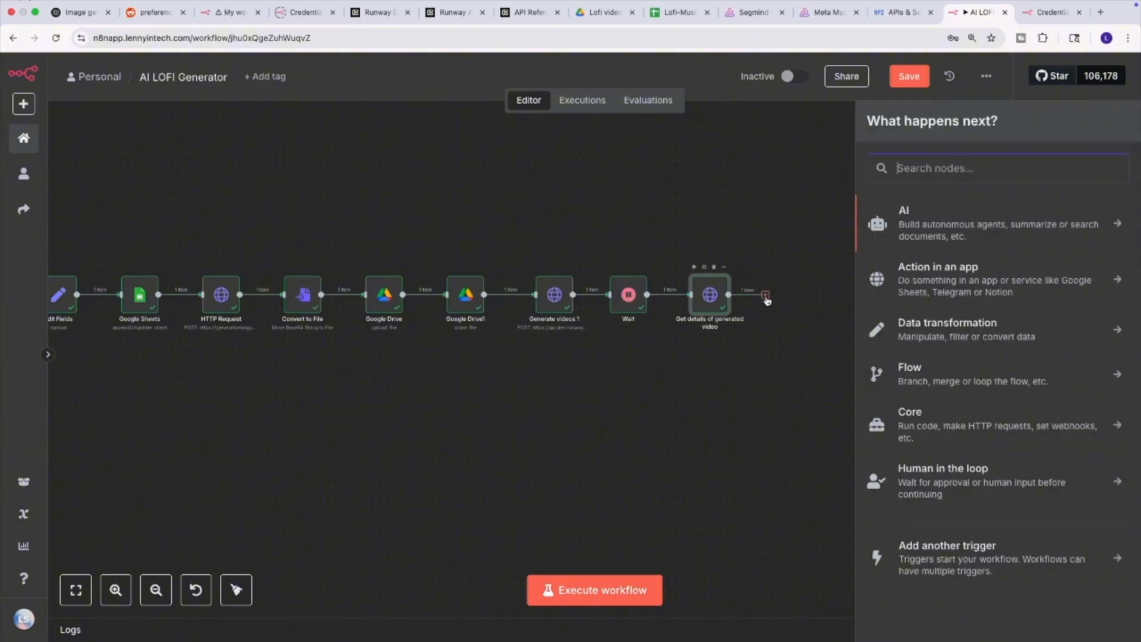
{"action": "double_click", "coordinate": [694, 291]}
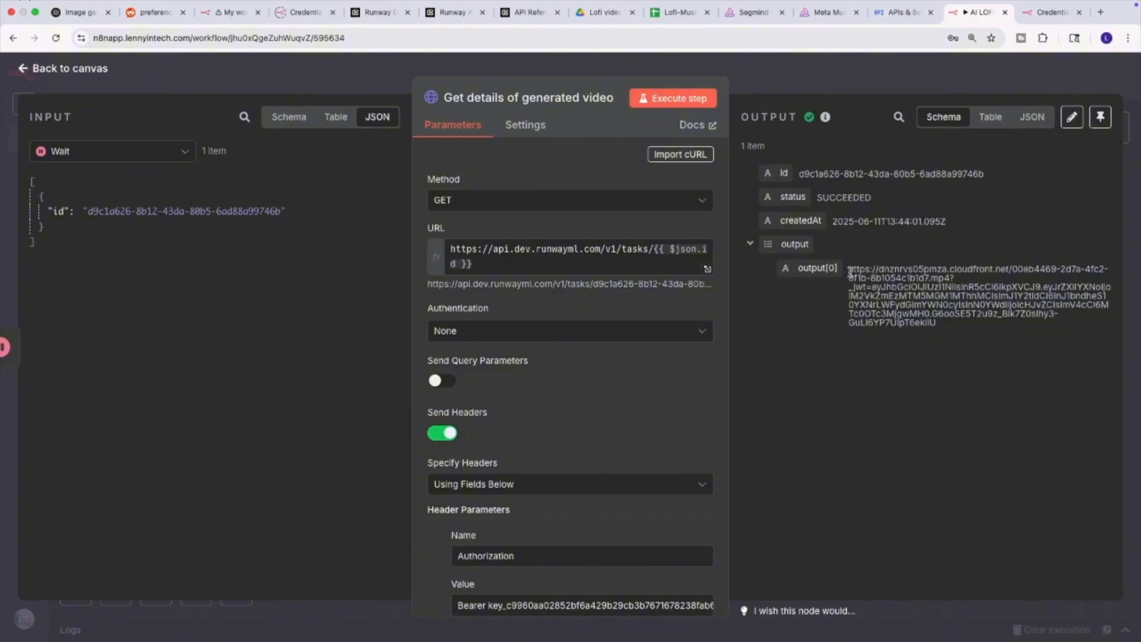
{"action": "left_click_drag", "start_coordinate": [850, 272], "coordinate": [964, 332]}
{"action": "right_click", "coordinate": [900, 315]}
{"action": "left_click", "coordinate": [857, 344]}
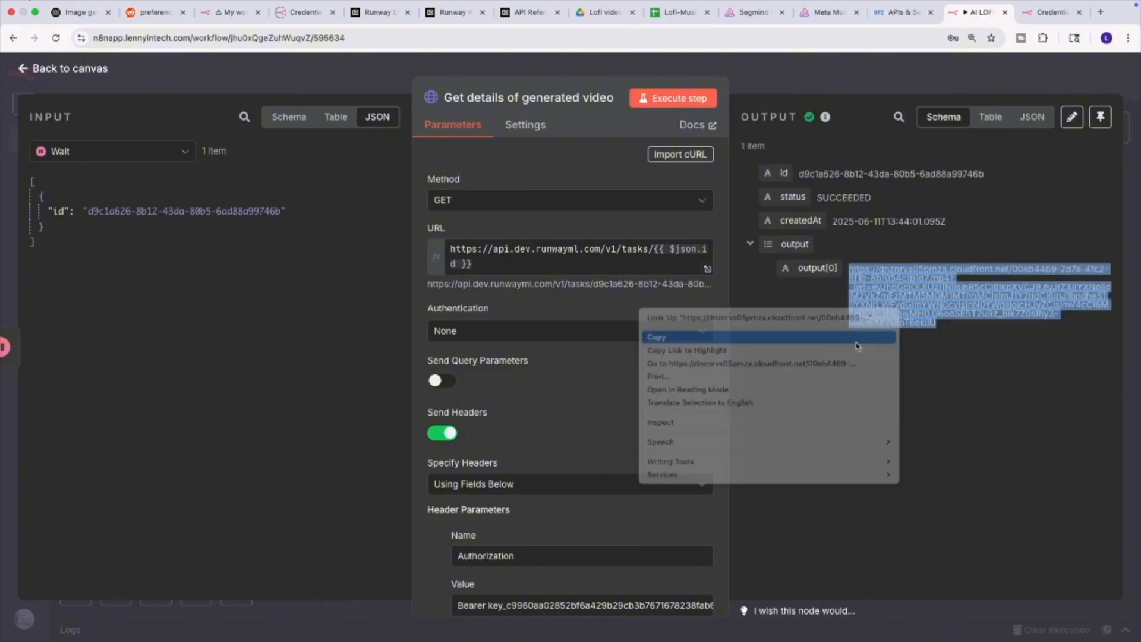
{"action": "left_click", "coordinate": [1100, 12]}
{"action": "key", "text": "super+v"}
{"action": "key", "text": "Return"}
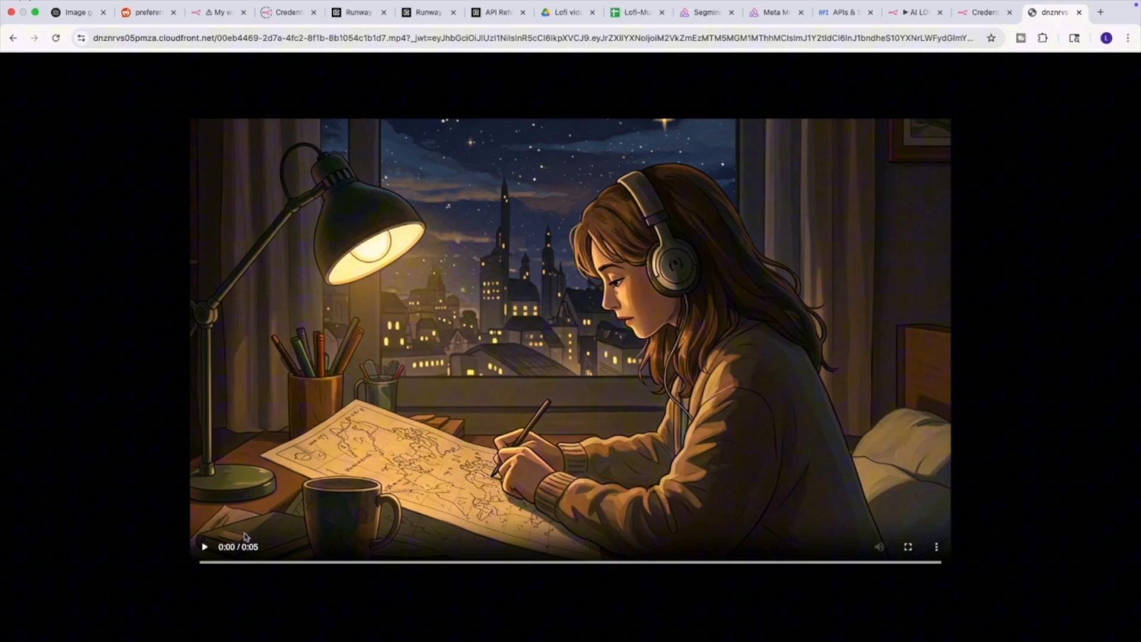
{"action": "left_click", "coordinate": [205, 547]}
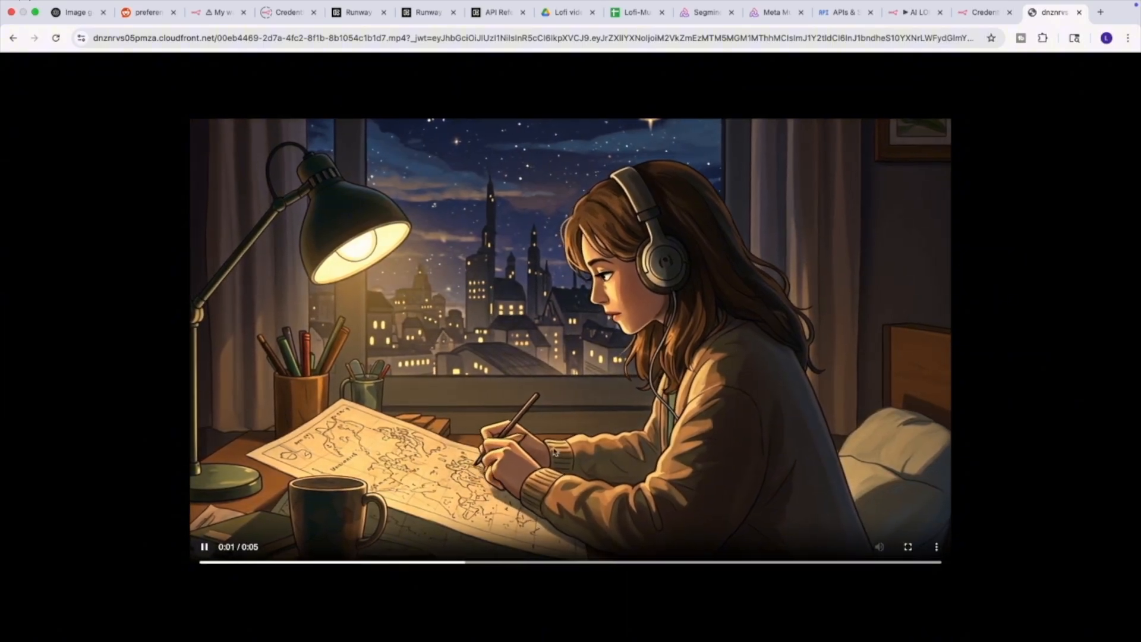
{"action": "left_click", "coordinate": [205, 547]}
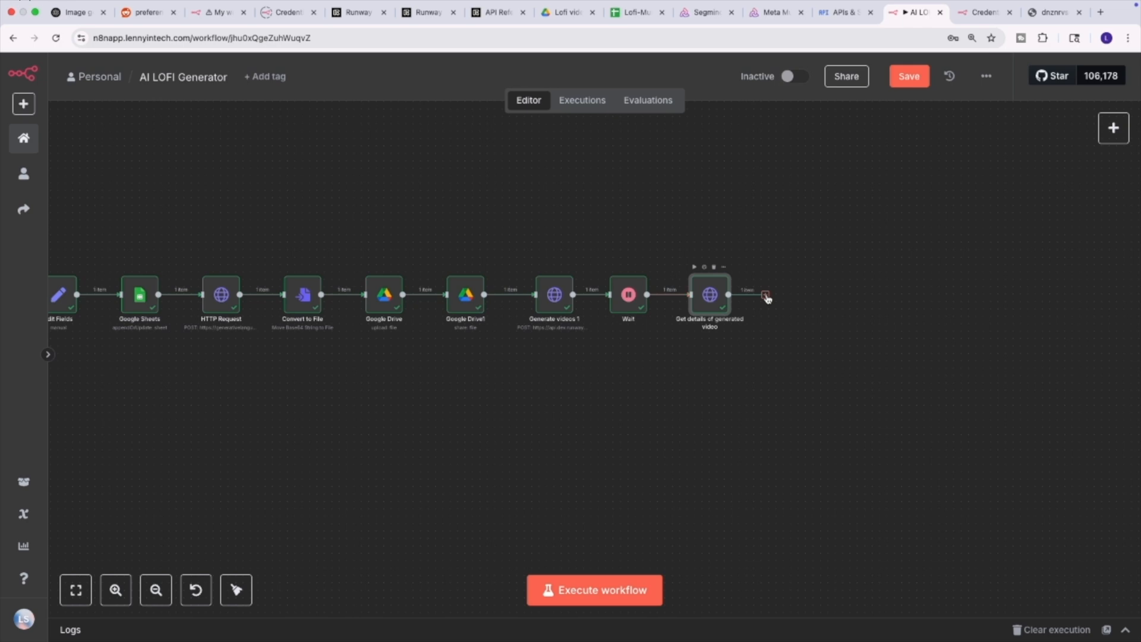
Add an If node after "Get details of generated video"
{"action": "left_click", "coordinate": [766, 296]}
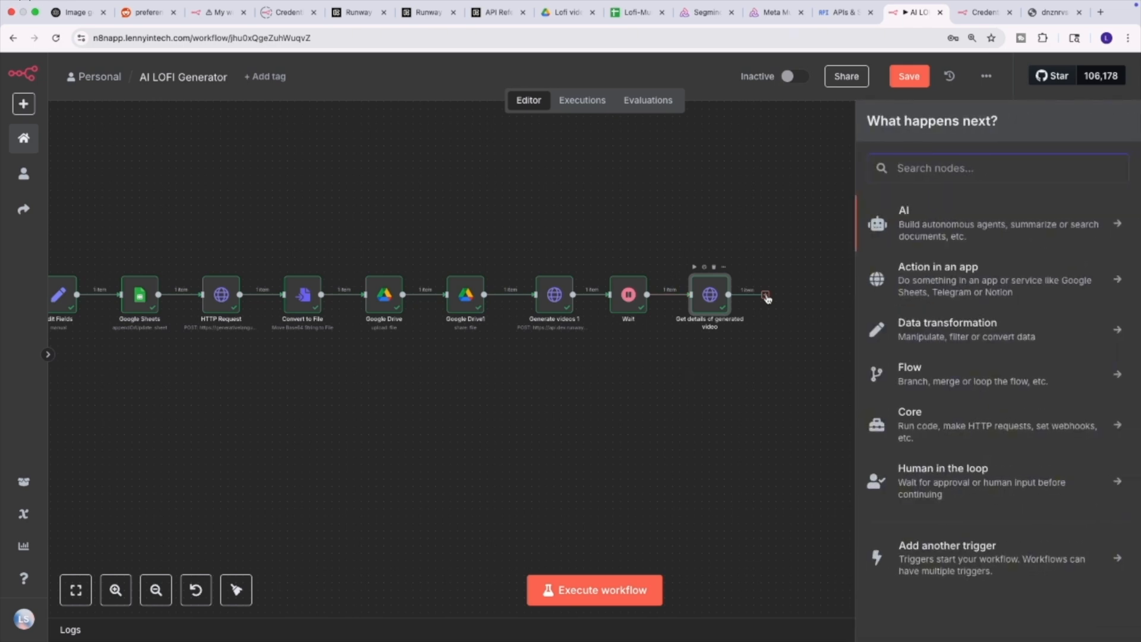
{"action": "type", "text": "if"}
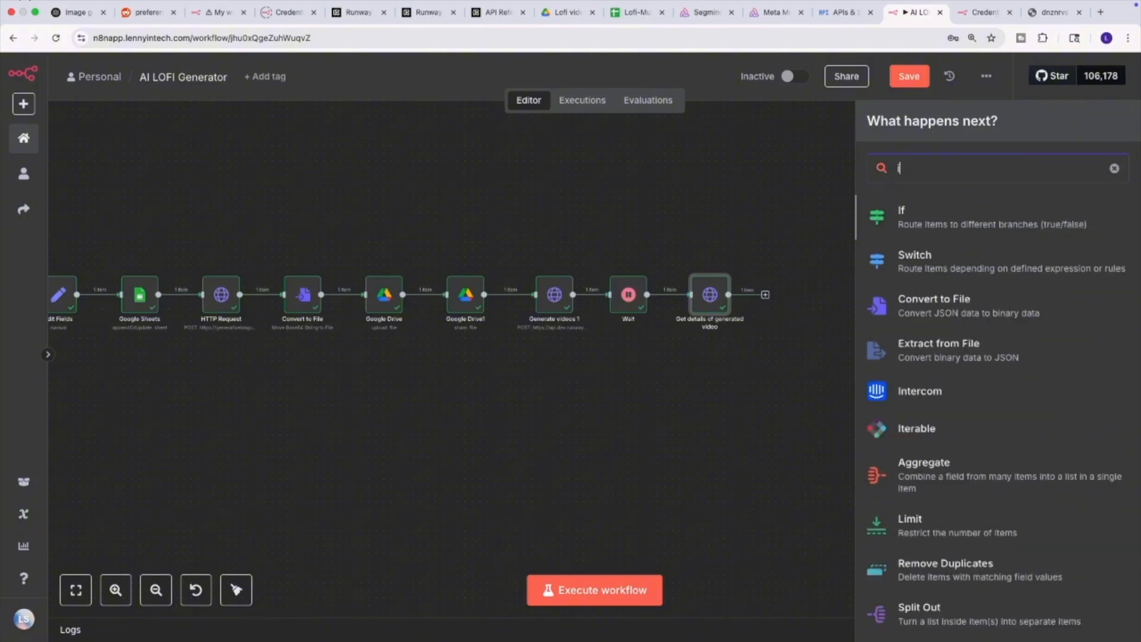
{"action": "left_click", "coordinate": [966, 226]}
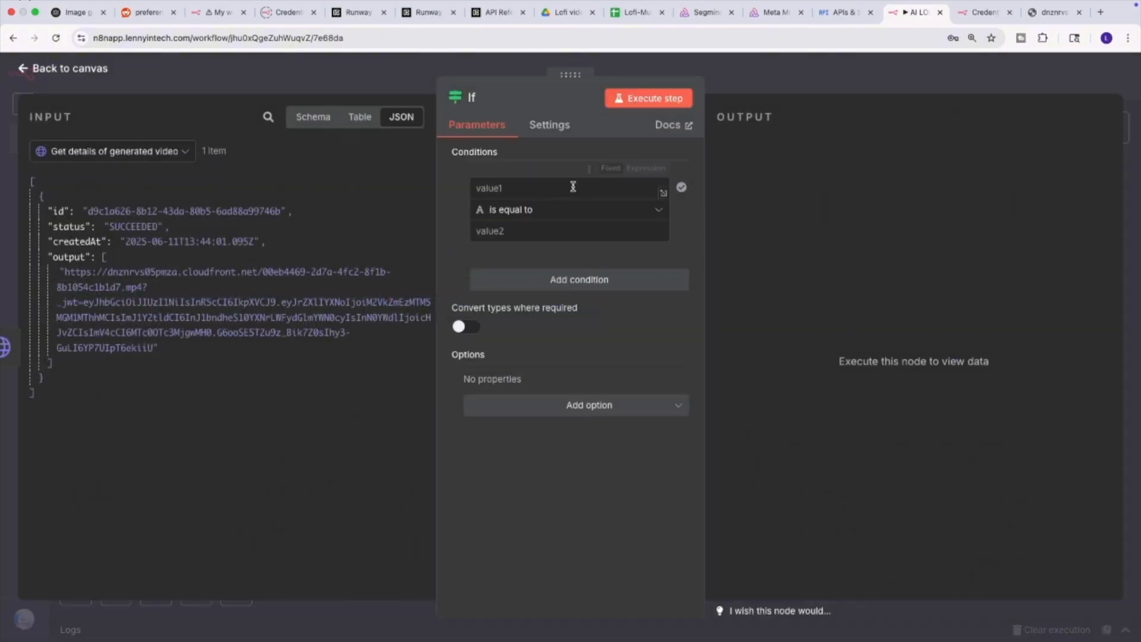
Set the If condition to {{ $json.status }} is equal to SUCCEEDED, using the status field from the node's input
{"action": "left_click", "coordinate": [313, 117]}
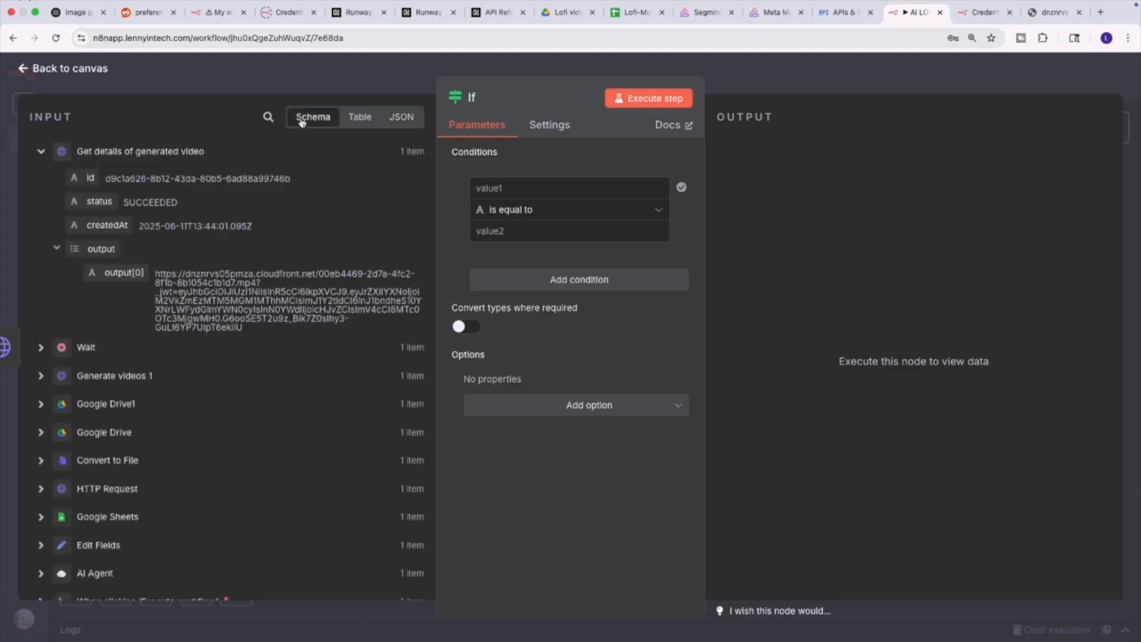
{"action": "left_click_drag", "start_coordinate": [98, 201], "coordinate": [489, 195]}
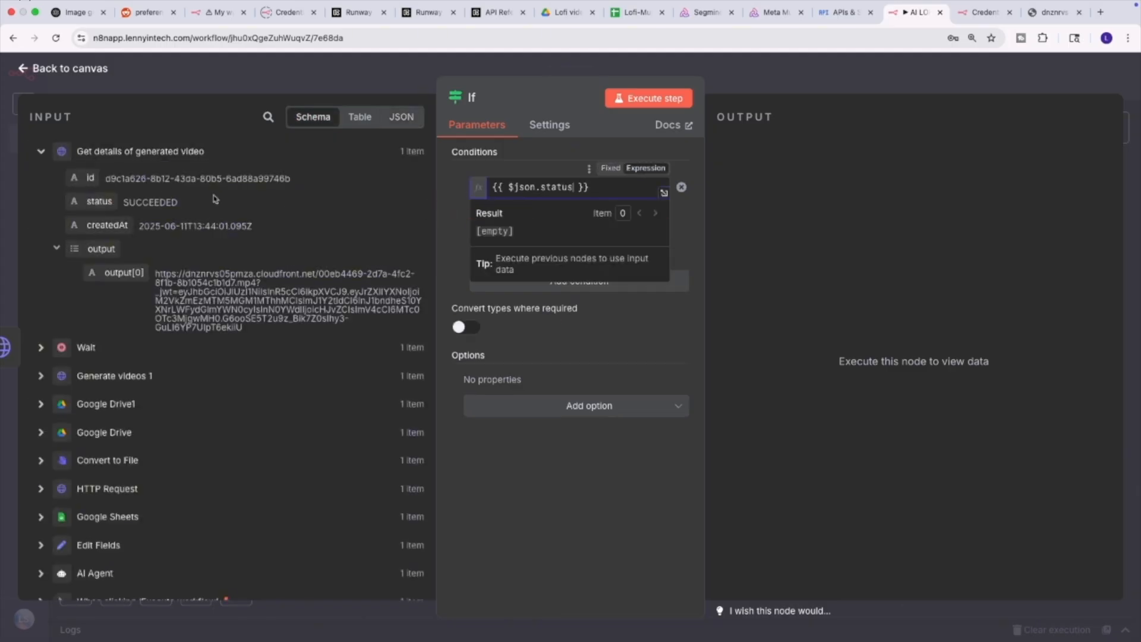
{"action": "double_click", "coordinate": [145, 203]}
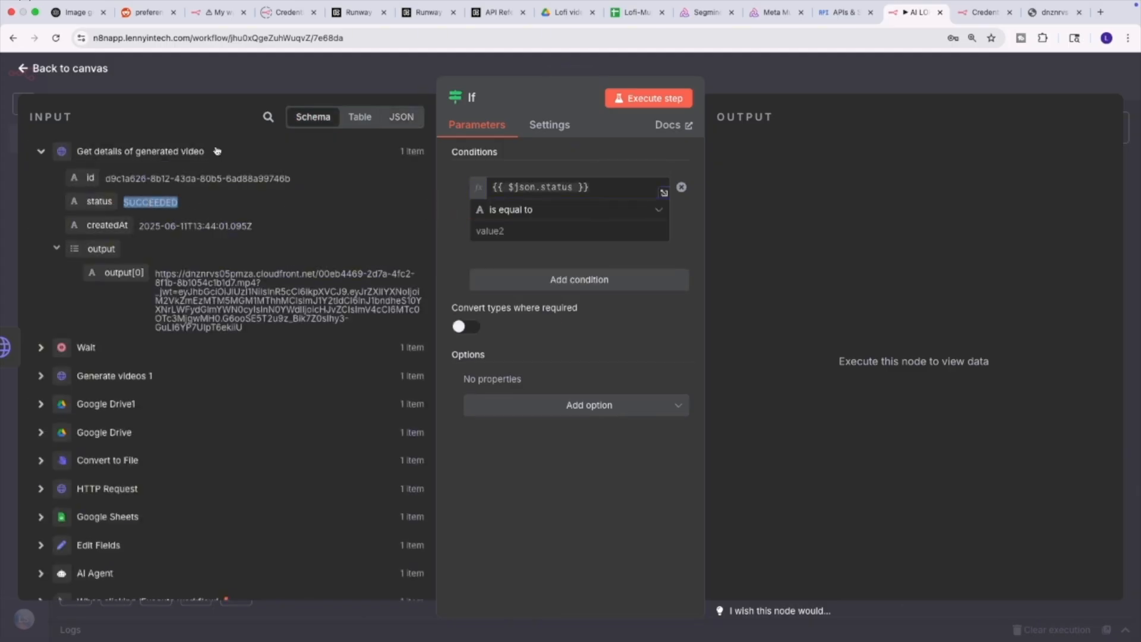
{"action": "left_click", "coordinate": [554, 225]}
{"action": "type", "text": "SUCCEEDED"}
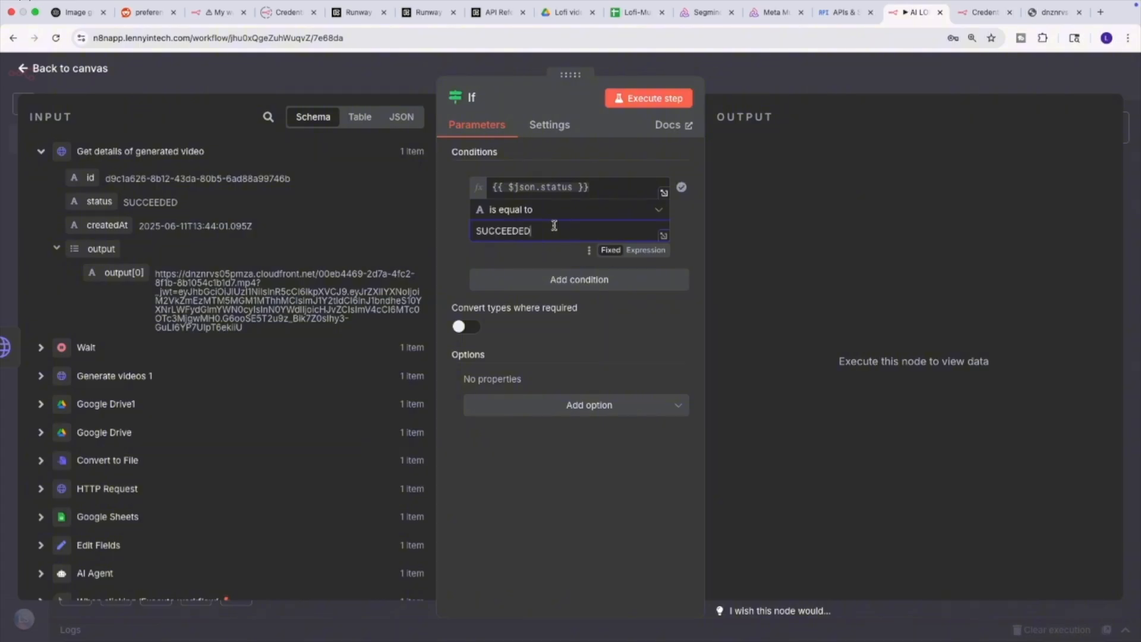
{"action": "left_click", "coordinate": [45, 67]}
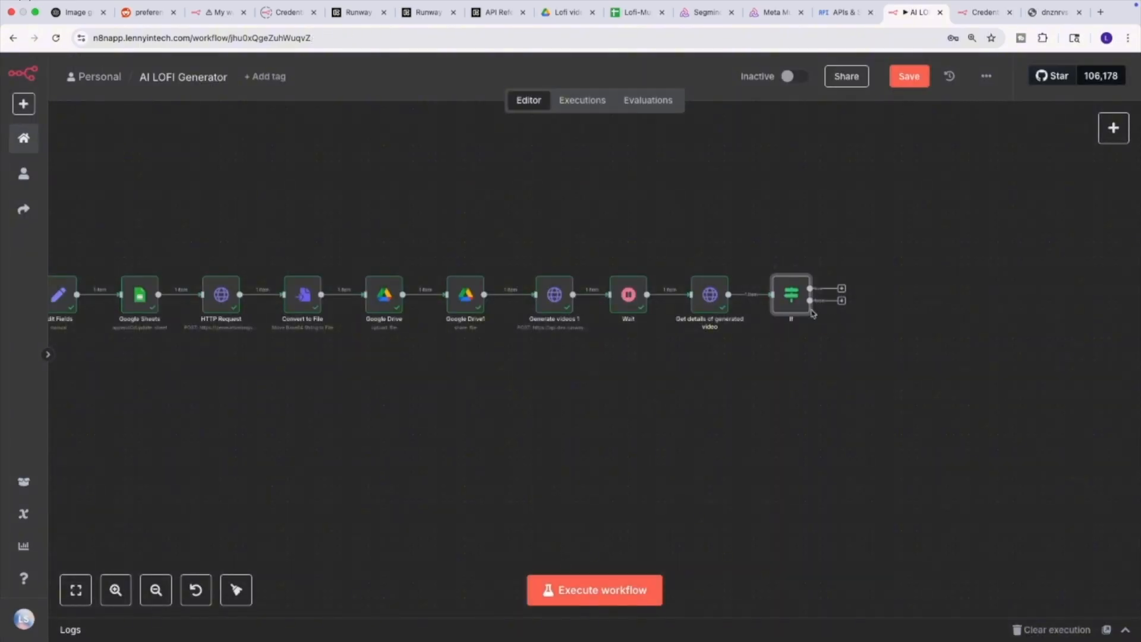
Add a 2-minute Wait node on the If node's false branch, loop its output back to the If node and place it lower
{"action": "left_click", "coordinate": [841, 301]}
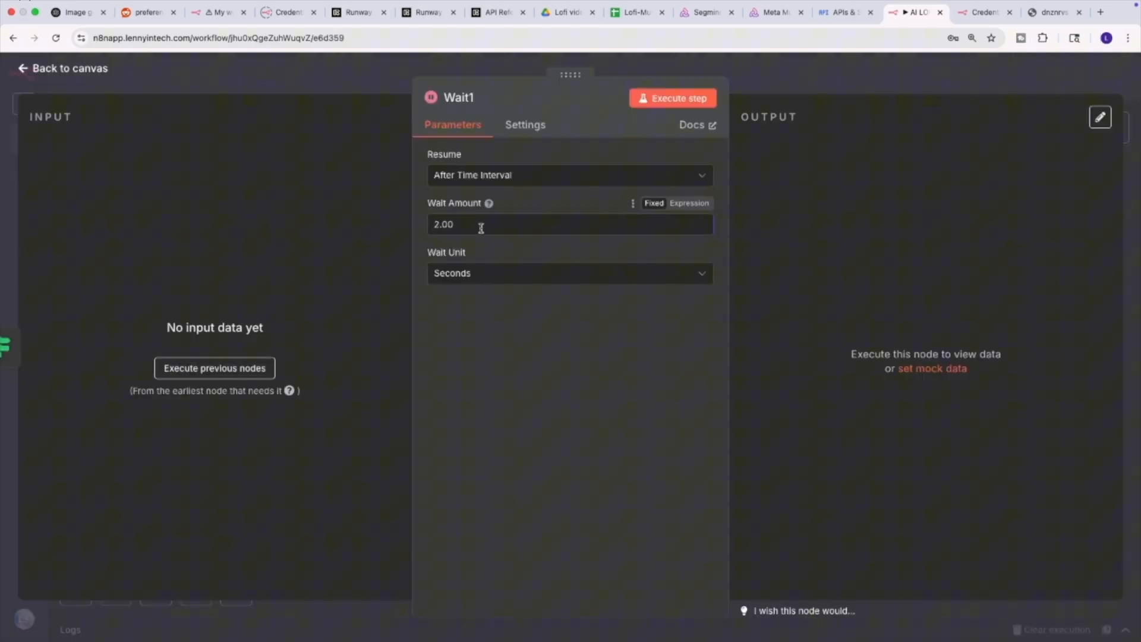
{"action": "left_click", "coordinate": [468, 273]}
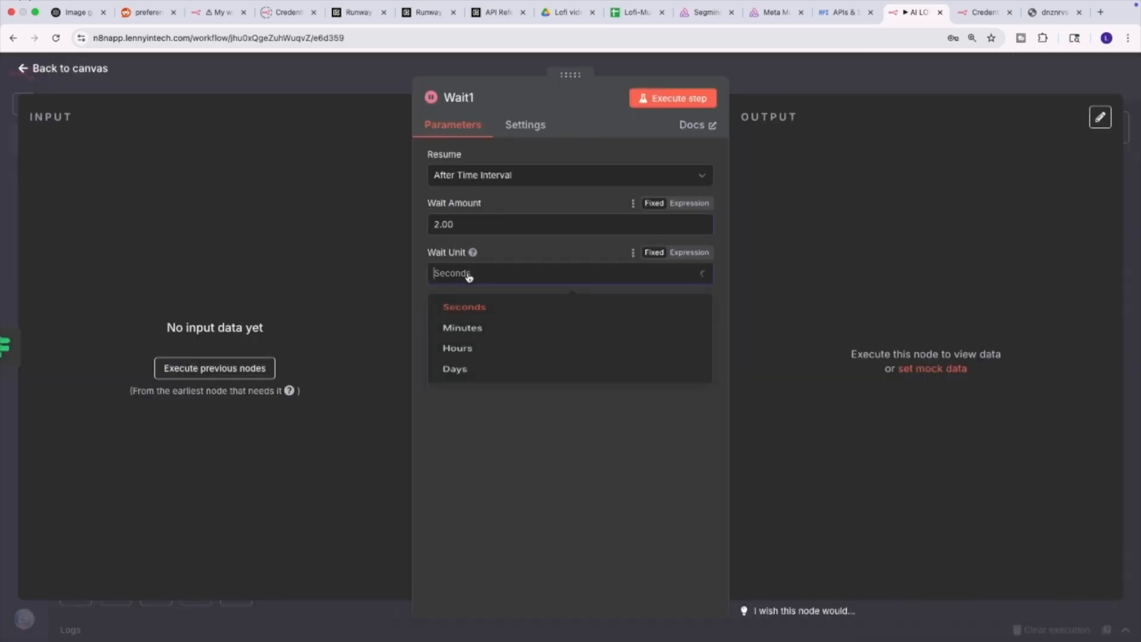
{"action": "left_click", "coordinate": [468, 332]}
{"action": "left_click", "coordinate": [41, 67]}
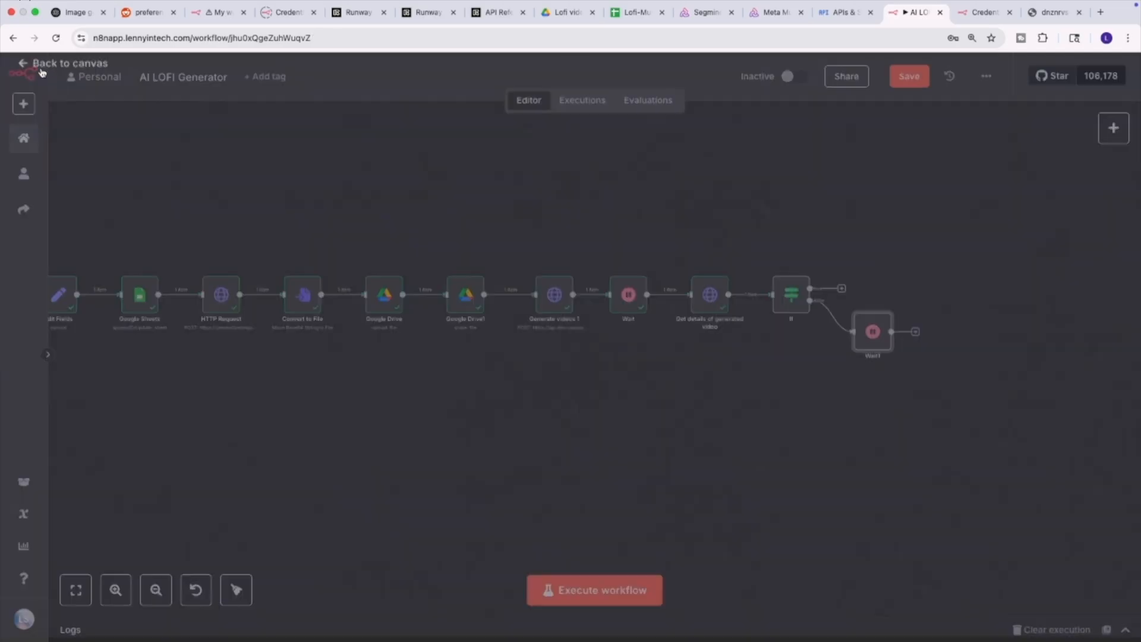
{"action": "left_click_drag", "start_coordinate": [911, 335], "coordinate": [770, 295]}
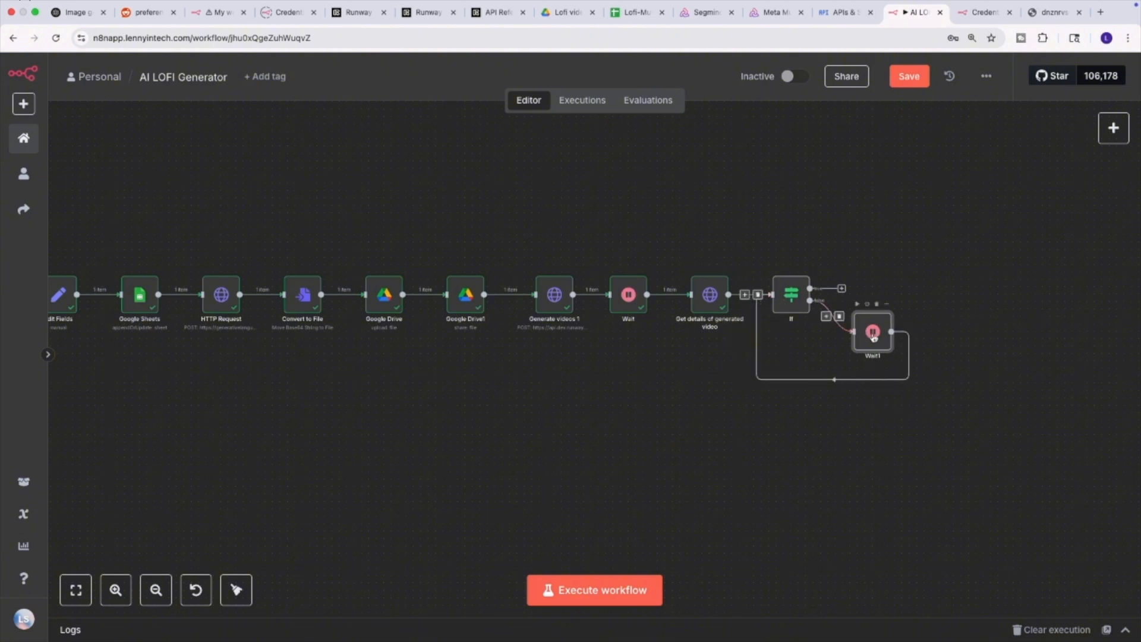
{"action": "left_click_drag", "start_coordinate": [867, 330], "coordinate": [851, 374]}
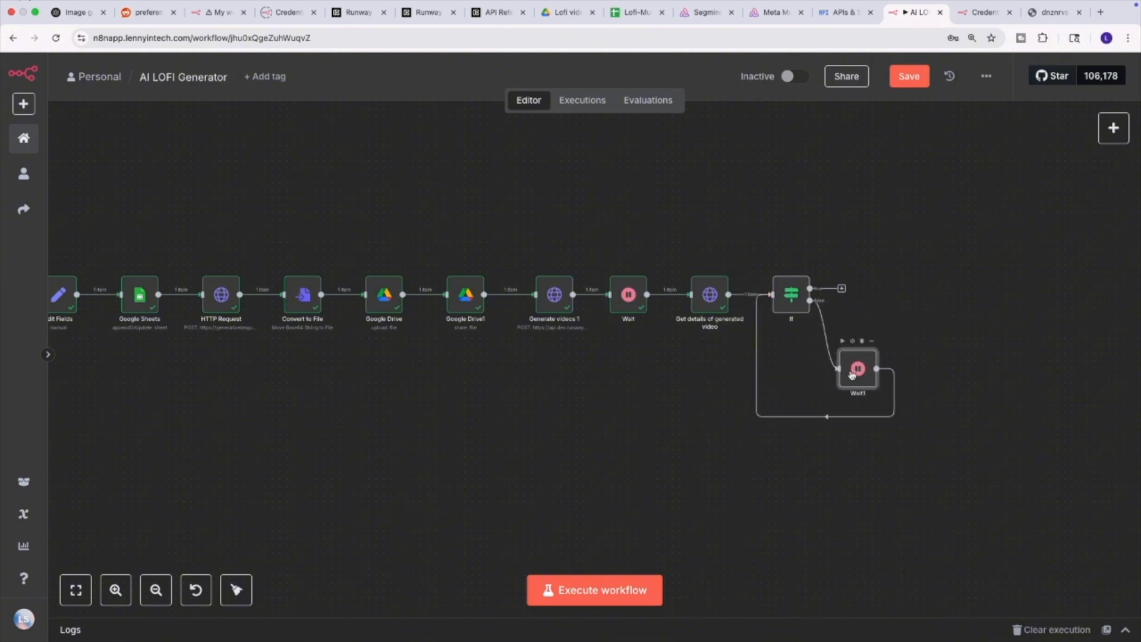
Add an HTTP Request node on the If node's true branch
{"action": "left_click", "coordinate": [841, 289]}
{"action": "type", "text": "http"}
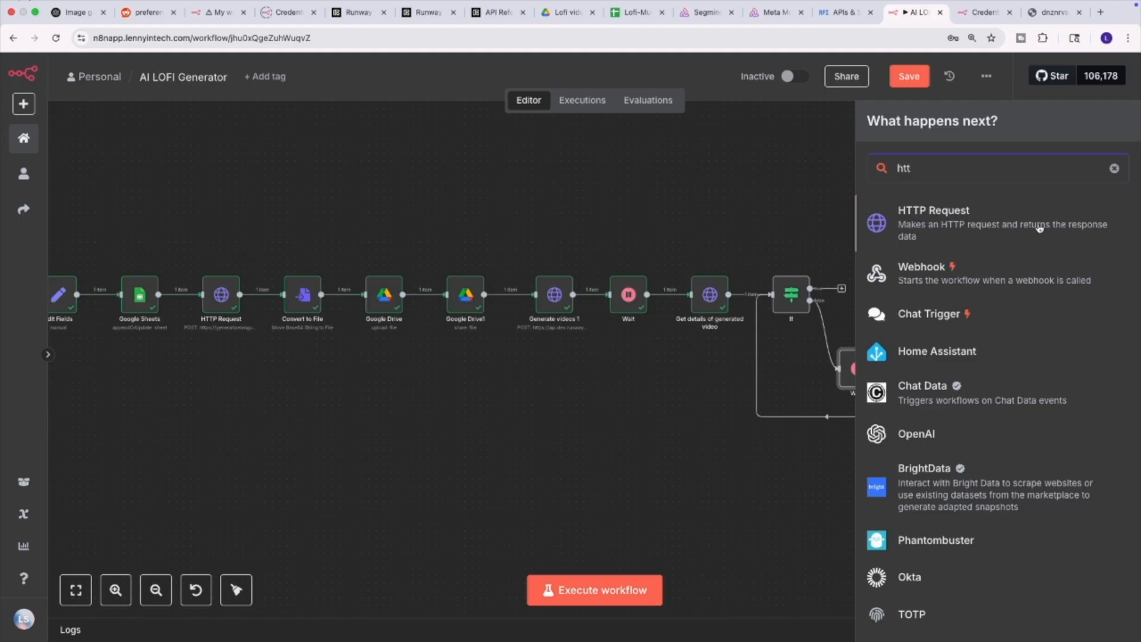
{"action": "left_click", "coordinate": [1037, 226]}
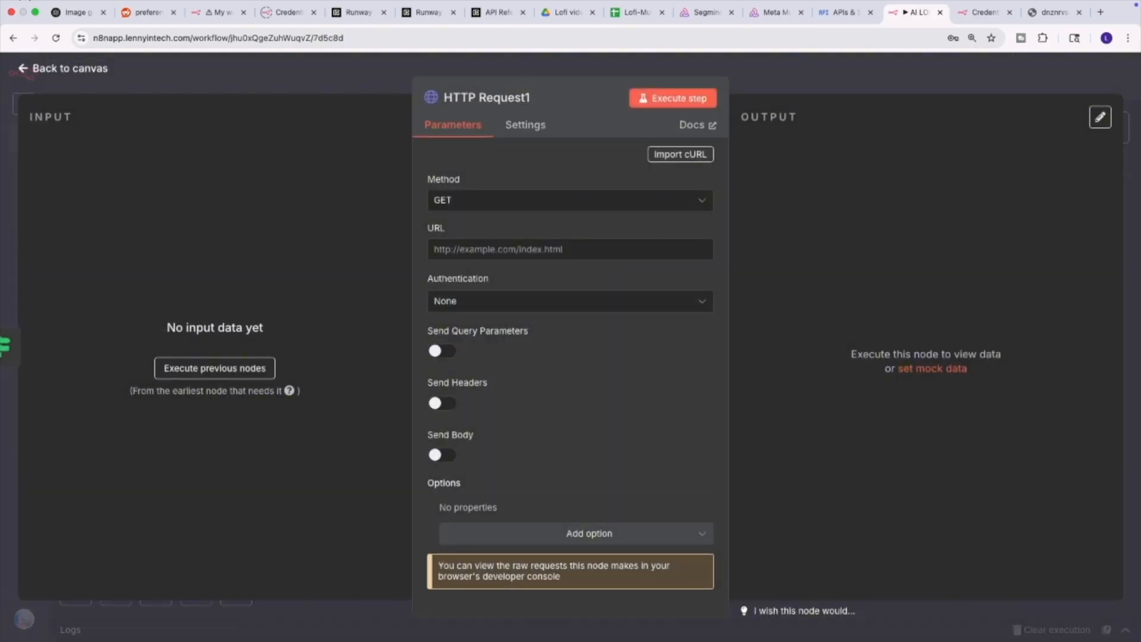
{"action": "left_click", "coordinate": [473, 250]}
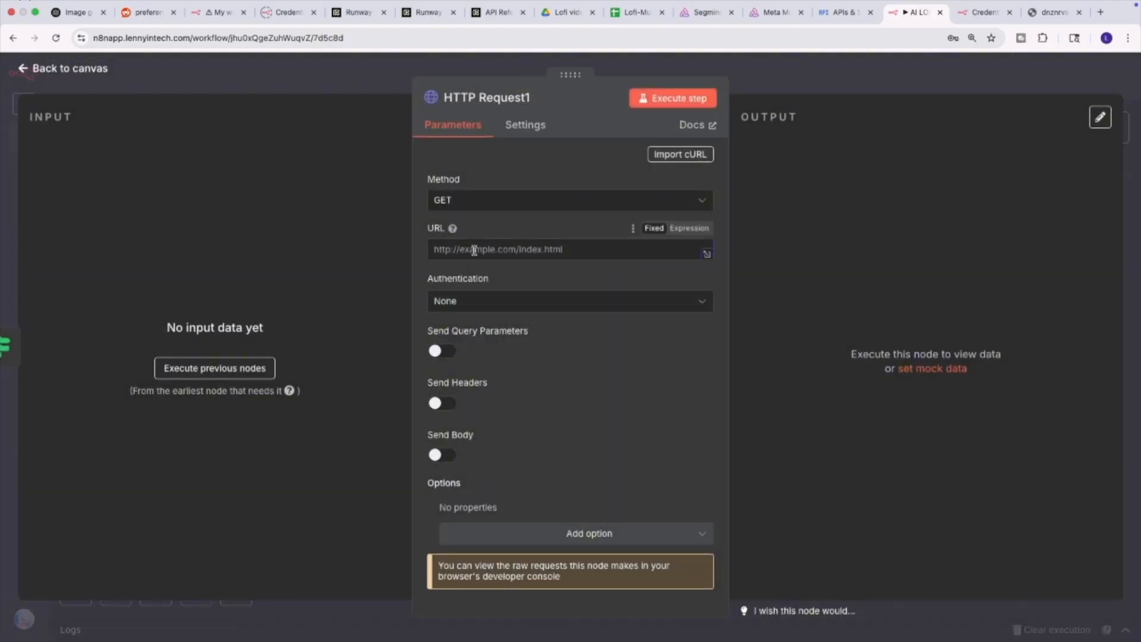
{"action": "type", "text": "{{ $json.output[0] }}"}
{"action": "left_click", "coordinate": [31, 72]}
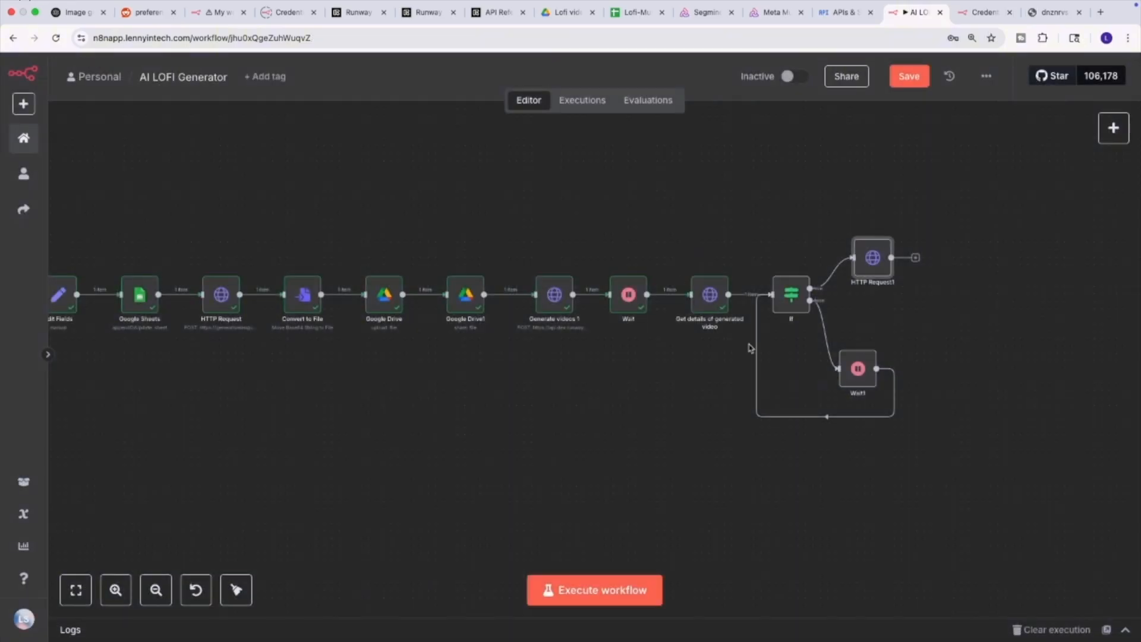
Look up the output[0] field name in the output of "Get details of generated video" and return to the canvas
{"action": "double_click", "coordinate": [701, 297]}
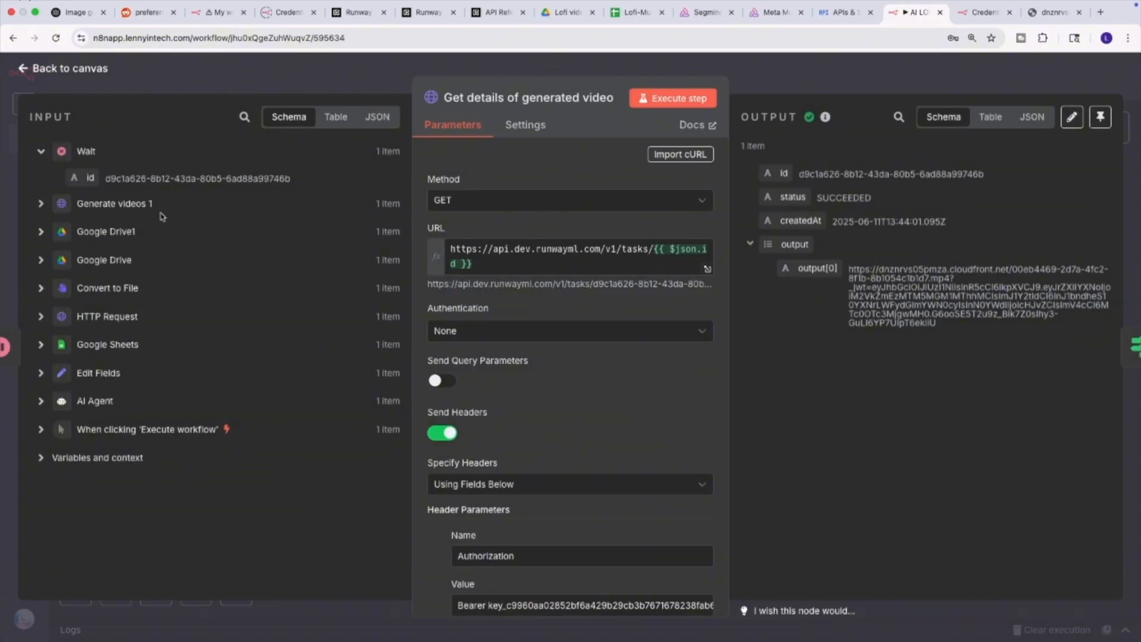
{"action": "double_click", "coordinate": [806, 267]}
{"action": "left_click", "coordinate": [826, 268]}
{"action": "left_click_drag", "start_coordinate": [841, 269], "coordinate": [797, 269]}
{"action": "left_click", "coordinate": [26, 70]}
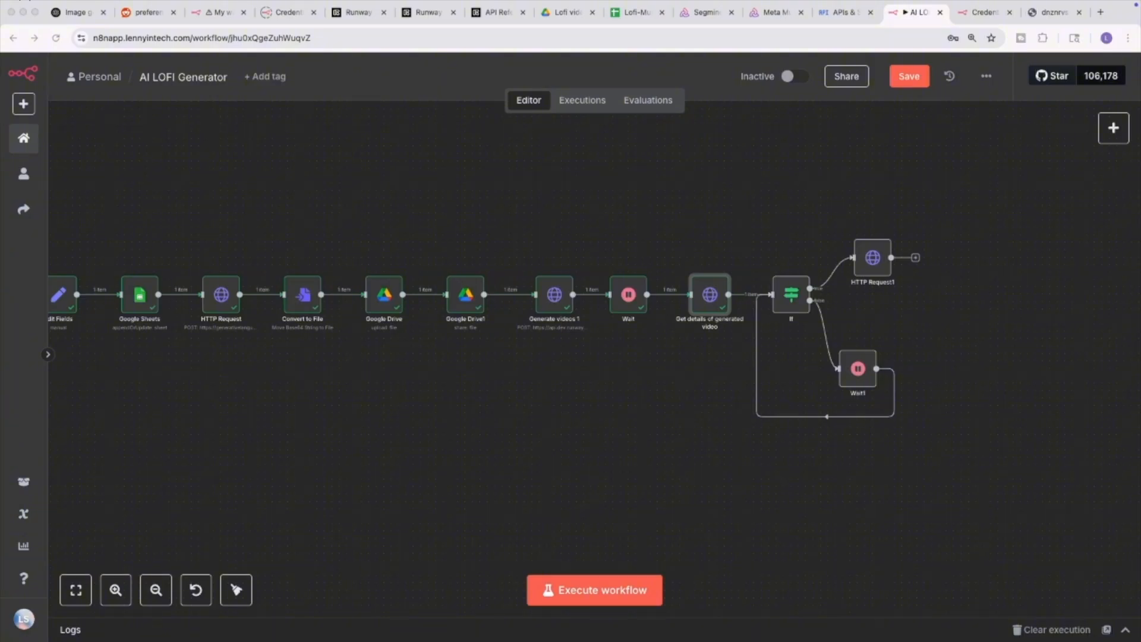
Add a Read/Write Files from Disk node with the Write File to Disk action after the HTTP Request1 node
{"action": "left_click", "coordinate": [916, 258]}
{"action": "left_click", "coordinate": [915, 258]}
{"action": "type", "text": "writ"}
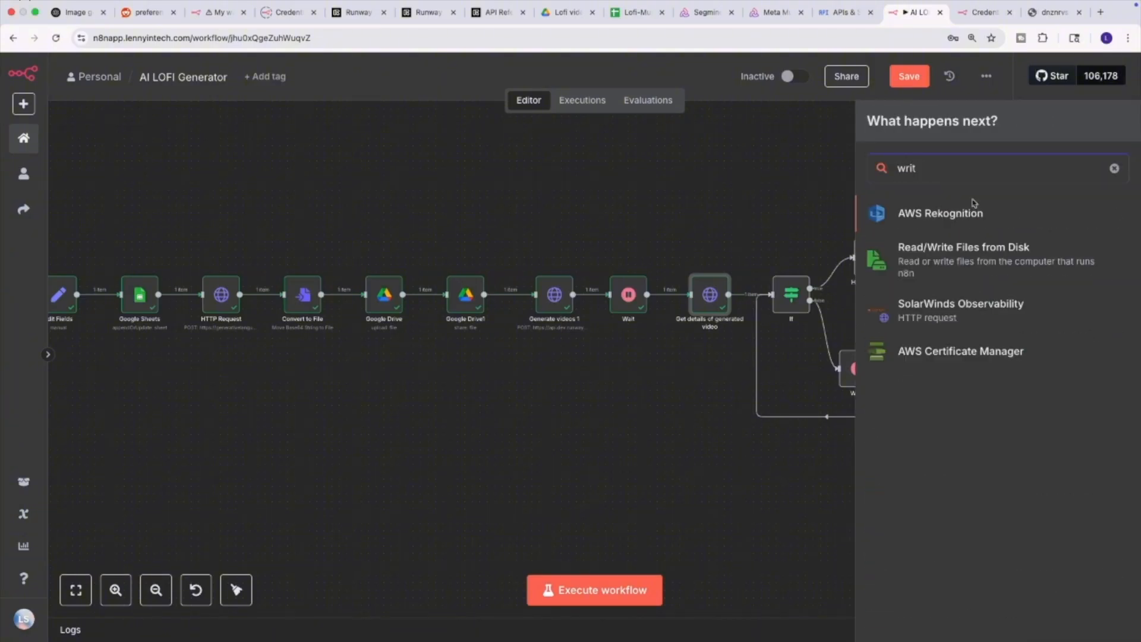
{"action": "left_click", "coordinate": [979, 249]}
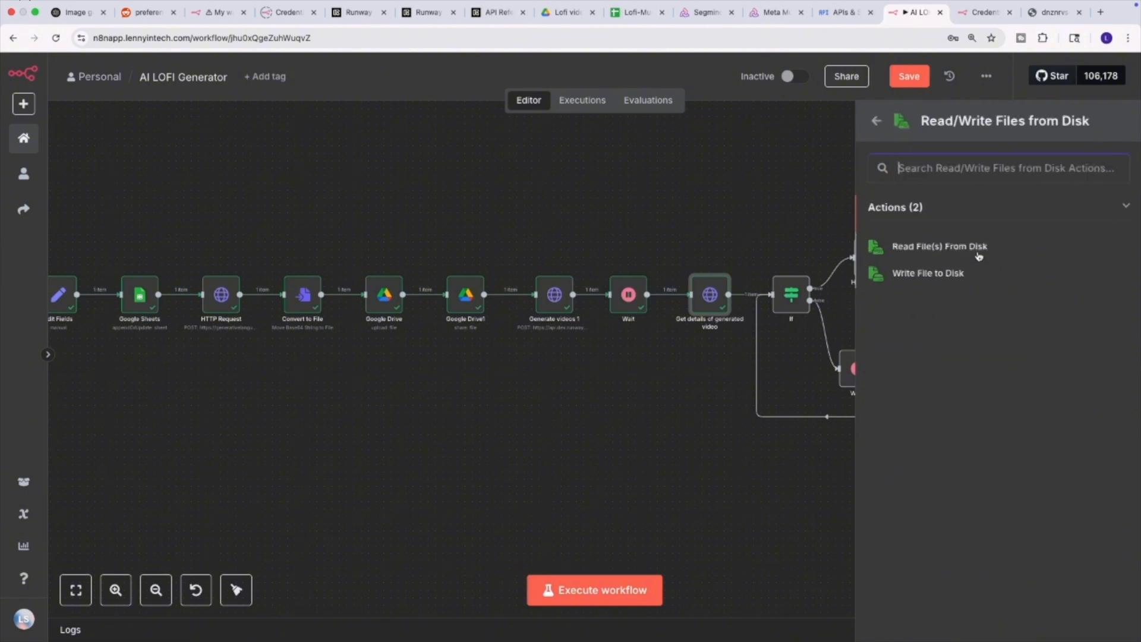
{"action": "left_click", "coordinate": [927, 273]}
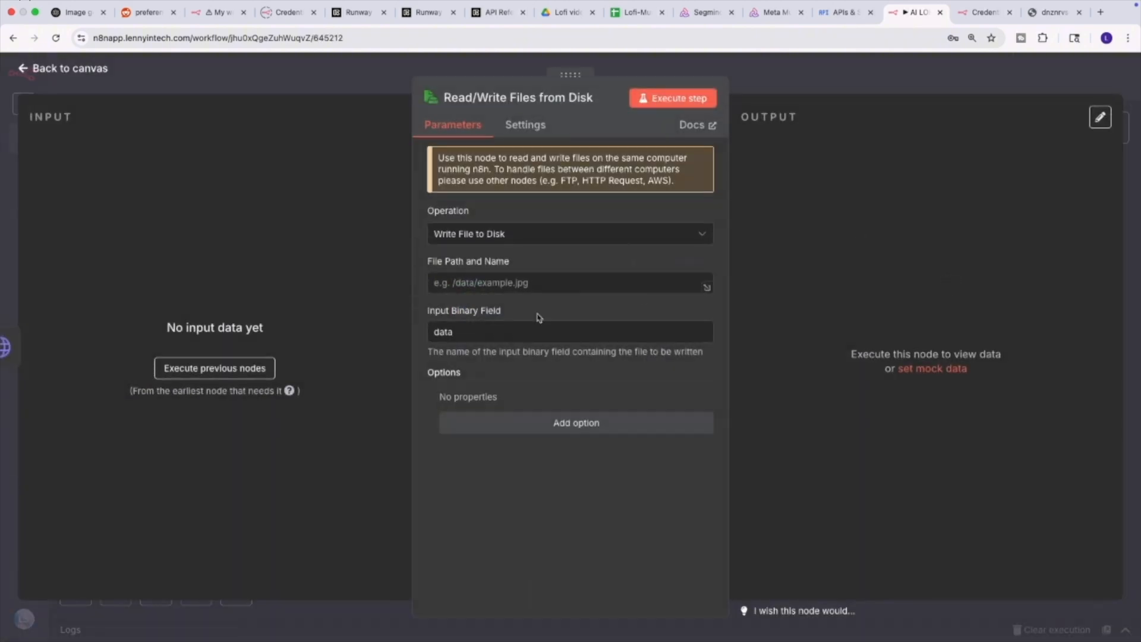
Set the node's file path and name to /tmp/video.mp4 and its input binary field to videofile, and return to the canvas
{"action": "key", "text": "super+Tab"}
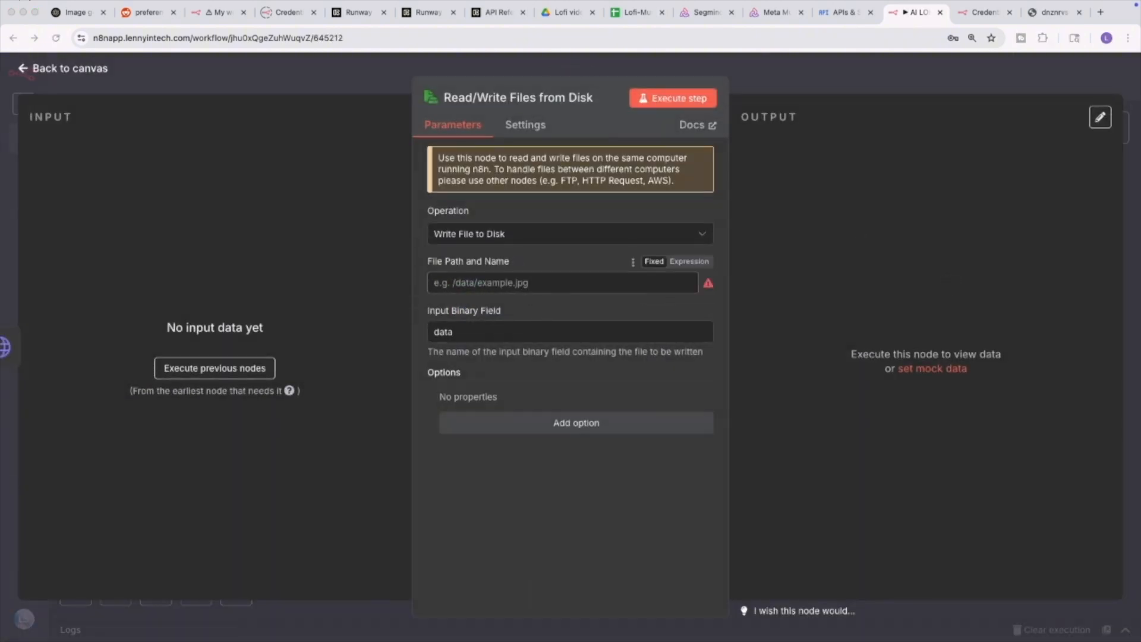
{"action": "key", "text": "super+Tab"}
{"action": "type", "text": "/tmp/video.mp4"}
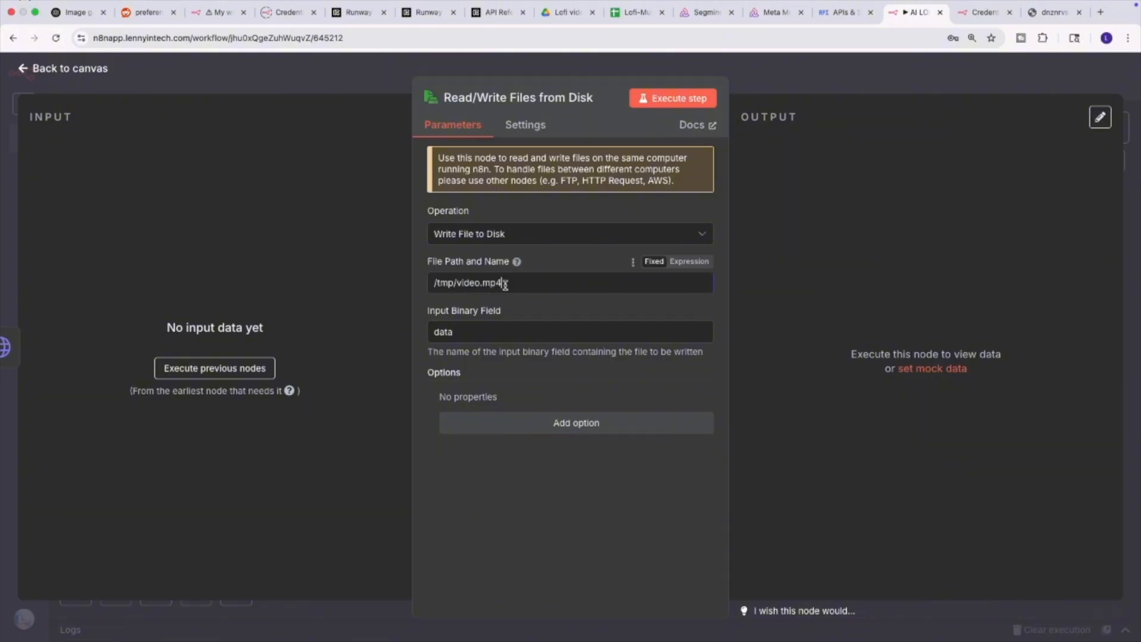
{"action": "left_click", "coordinate": [460, 335]}
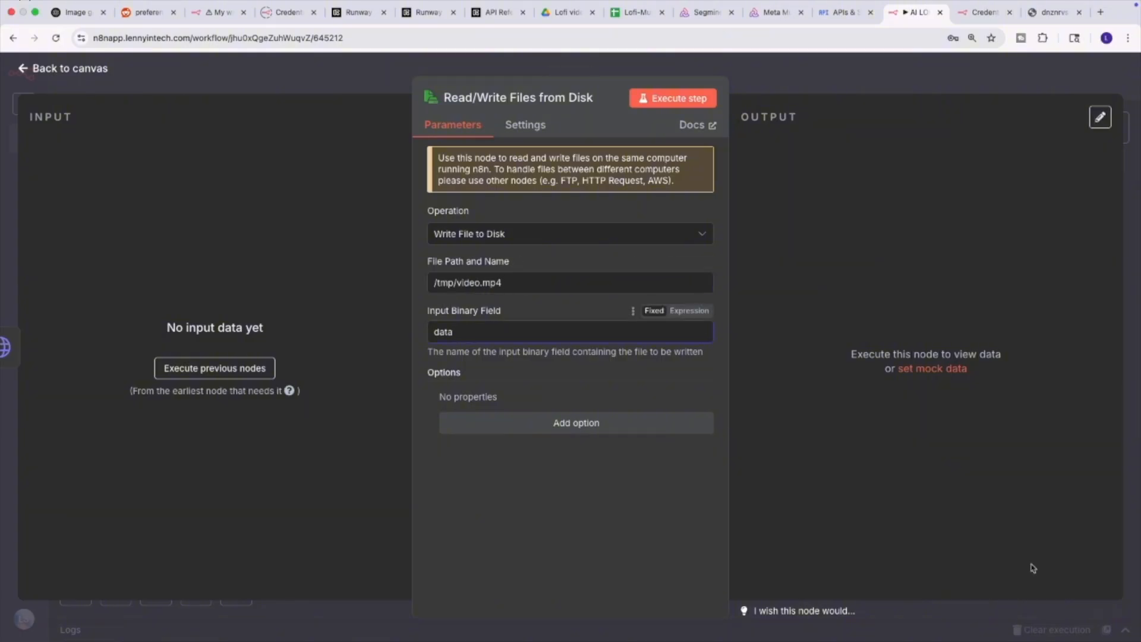
{"action": "key", "text": "super+Tab"}
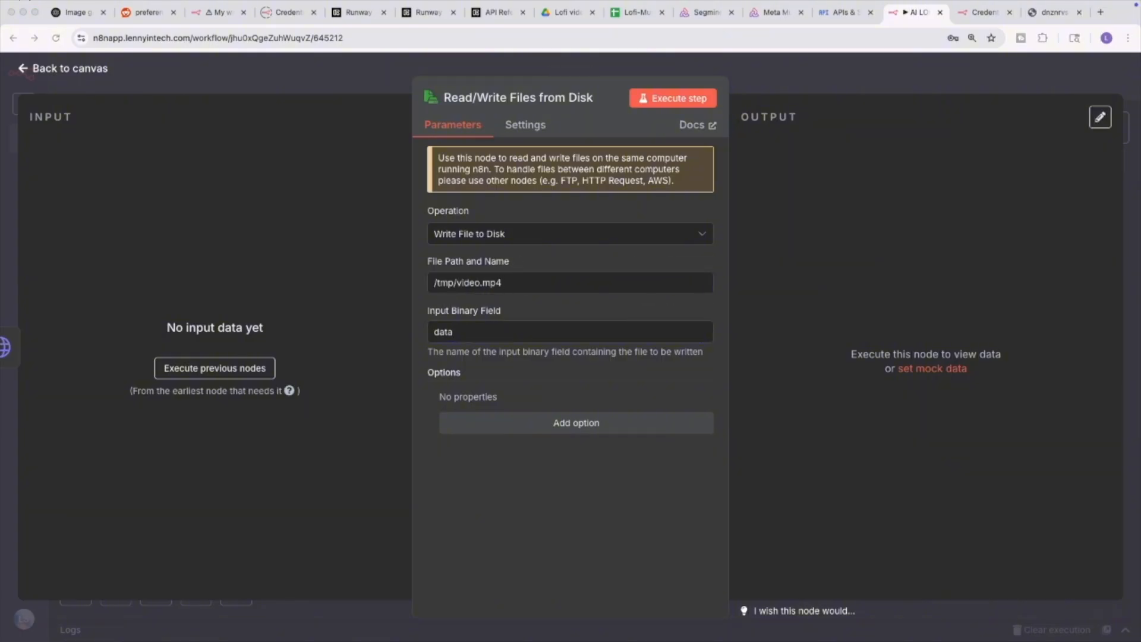
{"action": "key", "text": "super+Tab"}
{"action": "key", "text": "super+a"}
{"action": "type", "text": "videofile"}
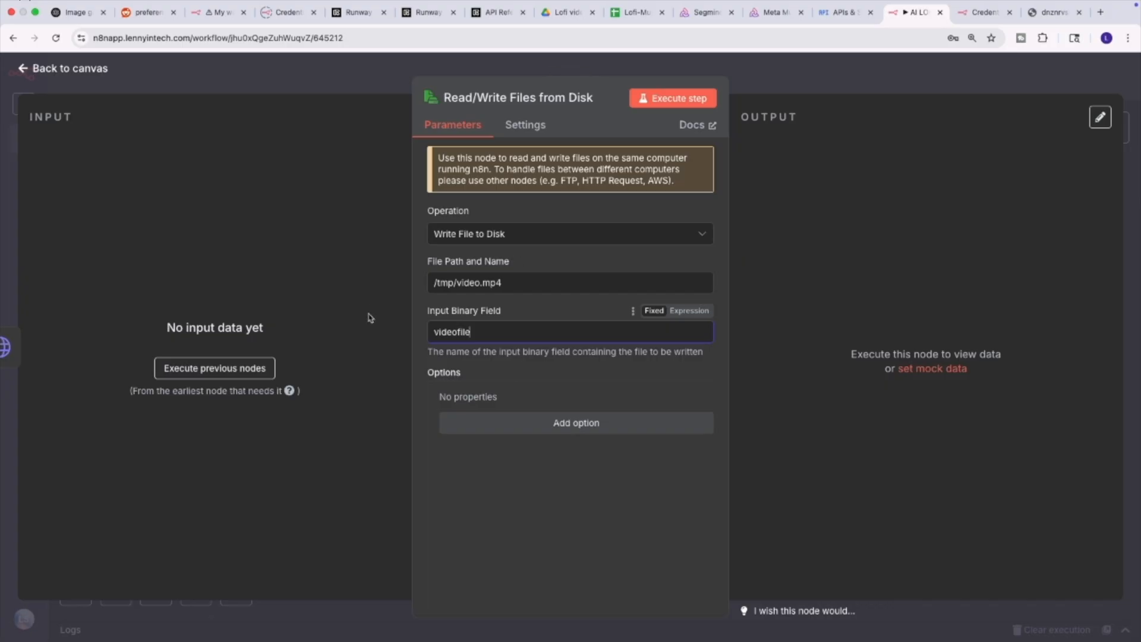
{"action": "left_click", "coordinate": [34, 72]}
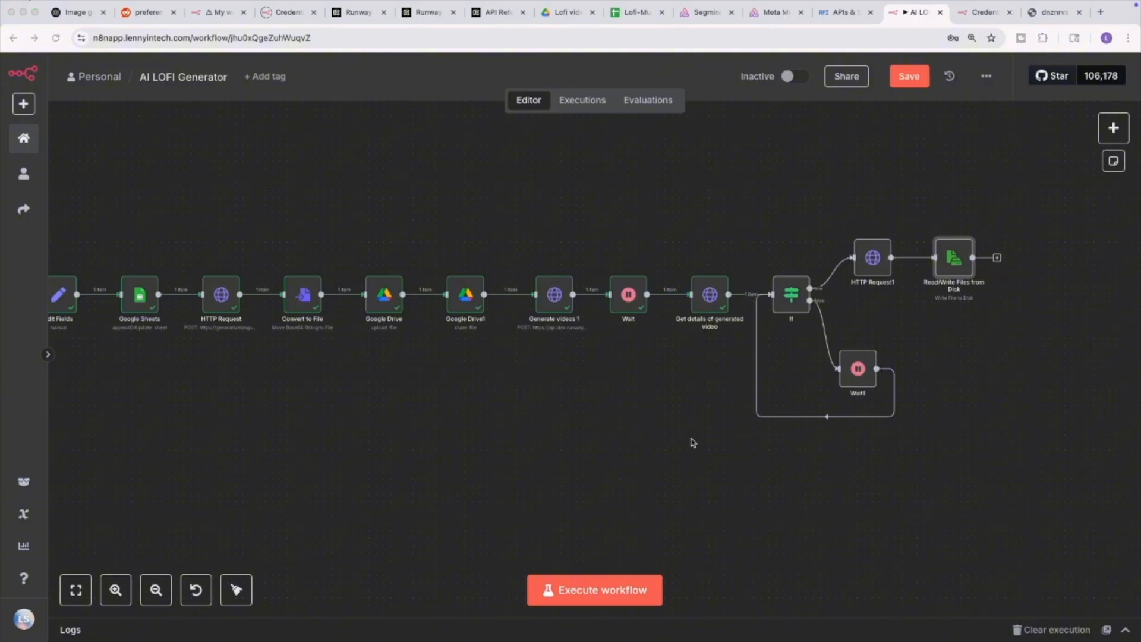
{"action": "scroll", "coordinate": [862, 438], "scroll_direction": "down", "scroll_amount": 2}
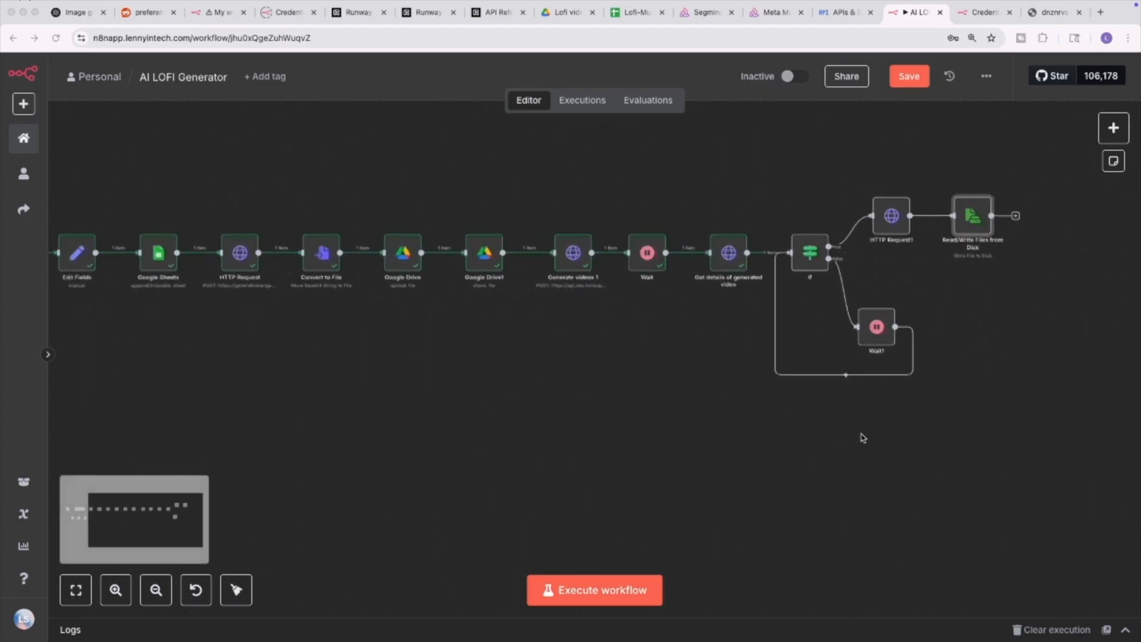
{"action": "scroll", "coordinate": [863, 438], "scroll_direction": "left", "scroll_amount": 6}
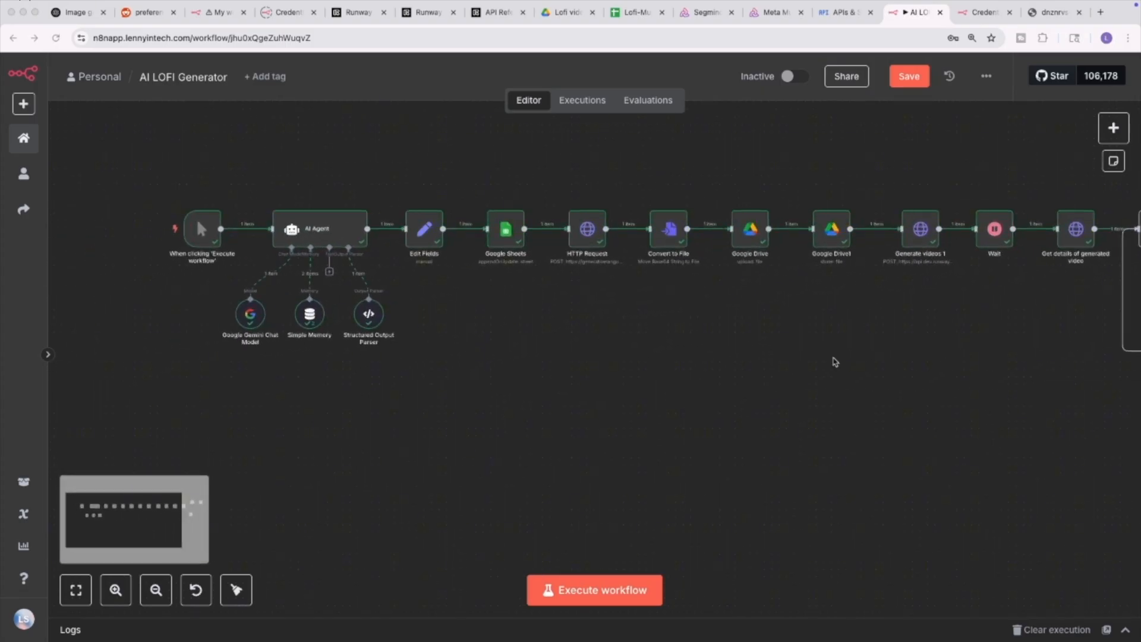
{"action": "scroll", "coordinate": [788, 333], "scroll_direction": "right", "scroll_amount": 5}
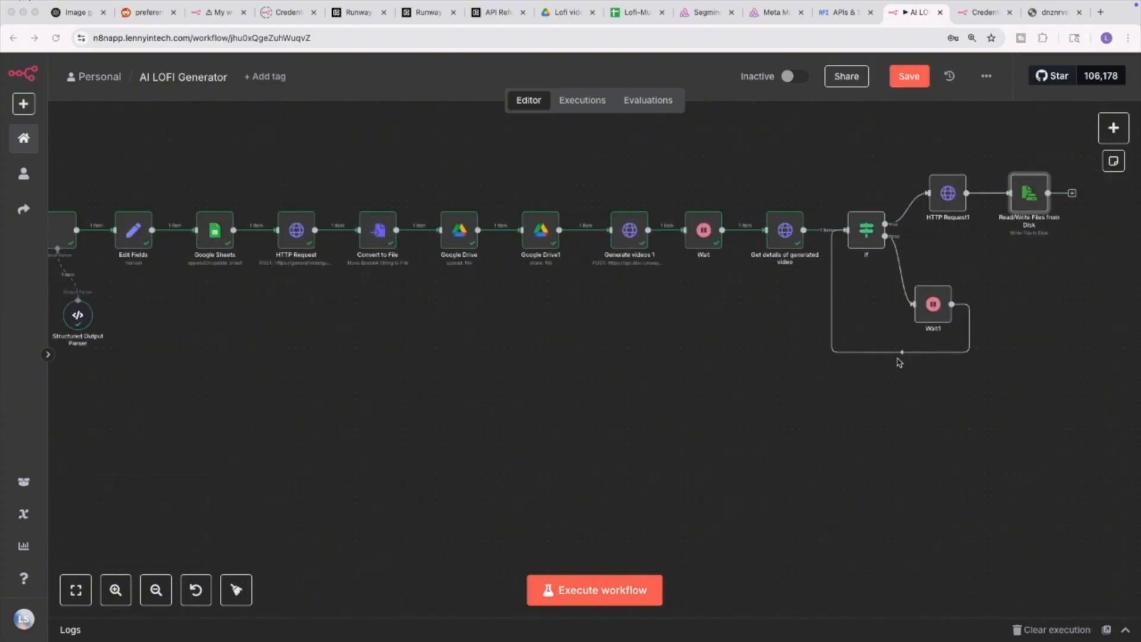
{"action": "scroll", "coordinate": [493, 364], "scroll_direction": "left", "scroll_amount": 4}
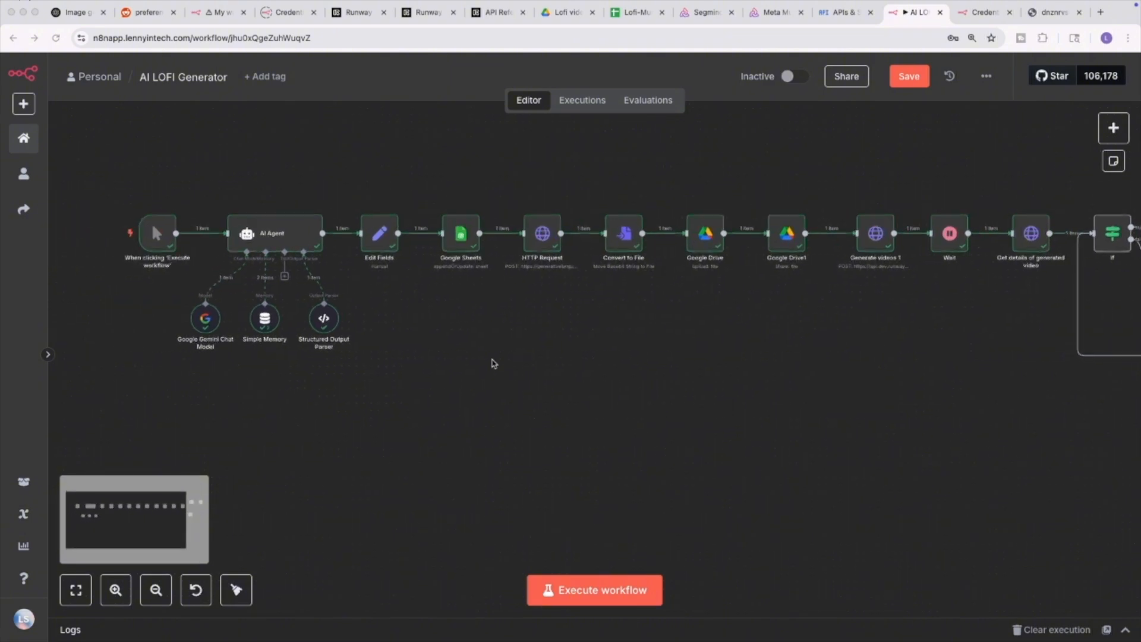
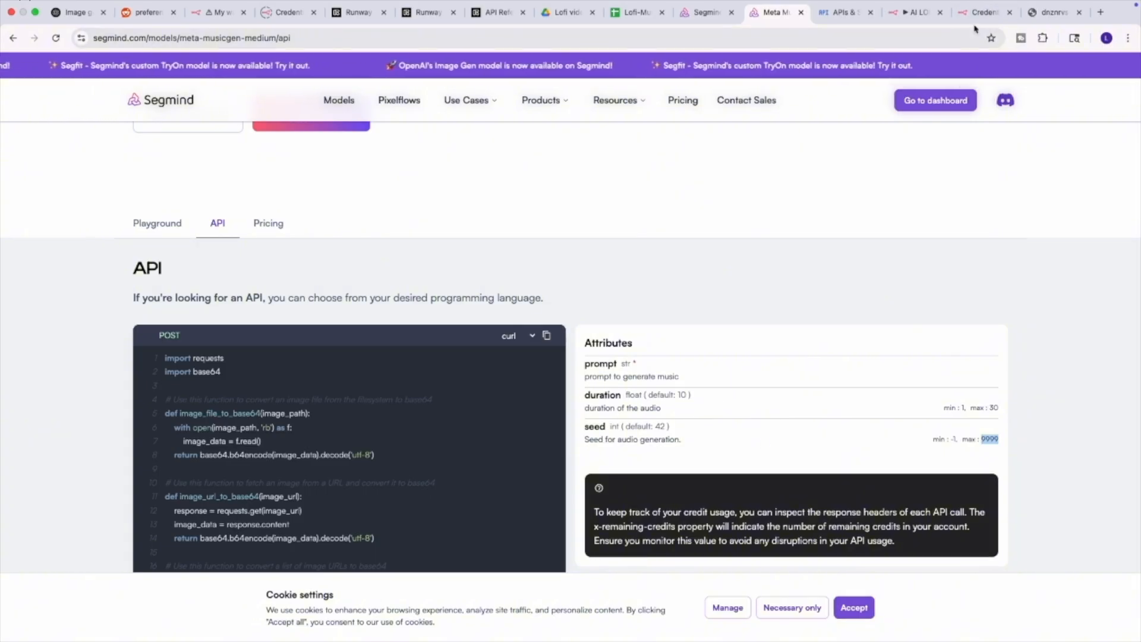
Switch to the AI LOFI Generator workflow and add an Edit Fields (Set) node on a new branch from the AI Agent
{"action": "left_click", "coordinate": [913, 12]}
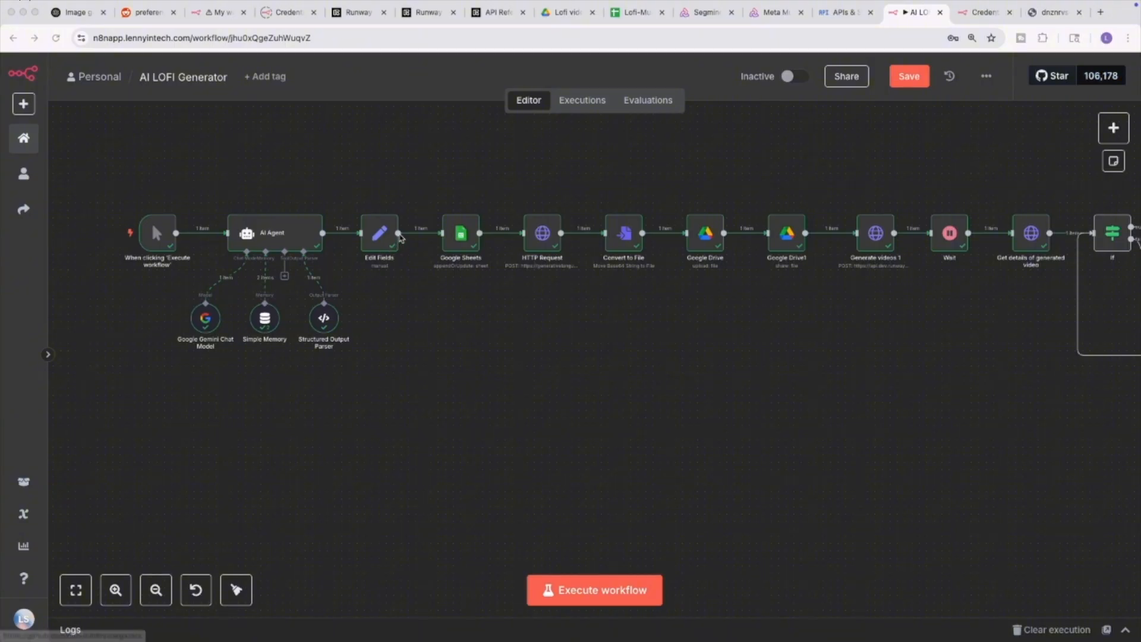
{"action": "left_click", "coordinate": [400, 236]}
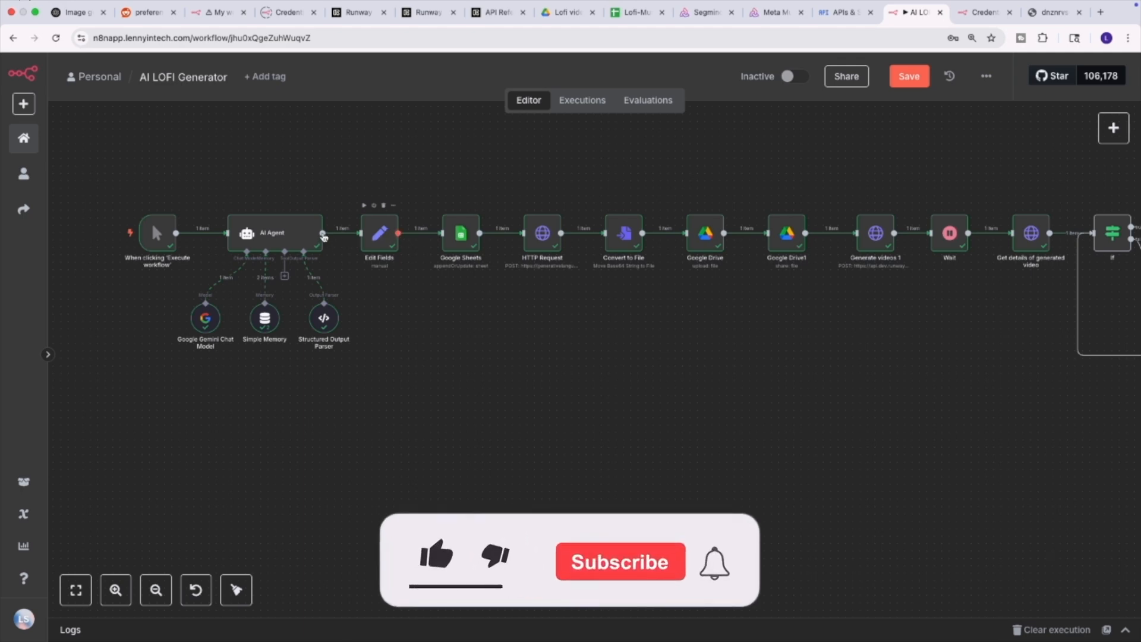
{"action": "left_click", "coordinate": [322, 233]}
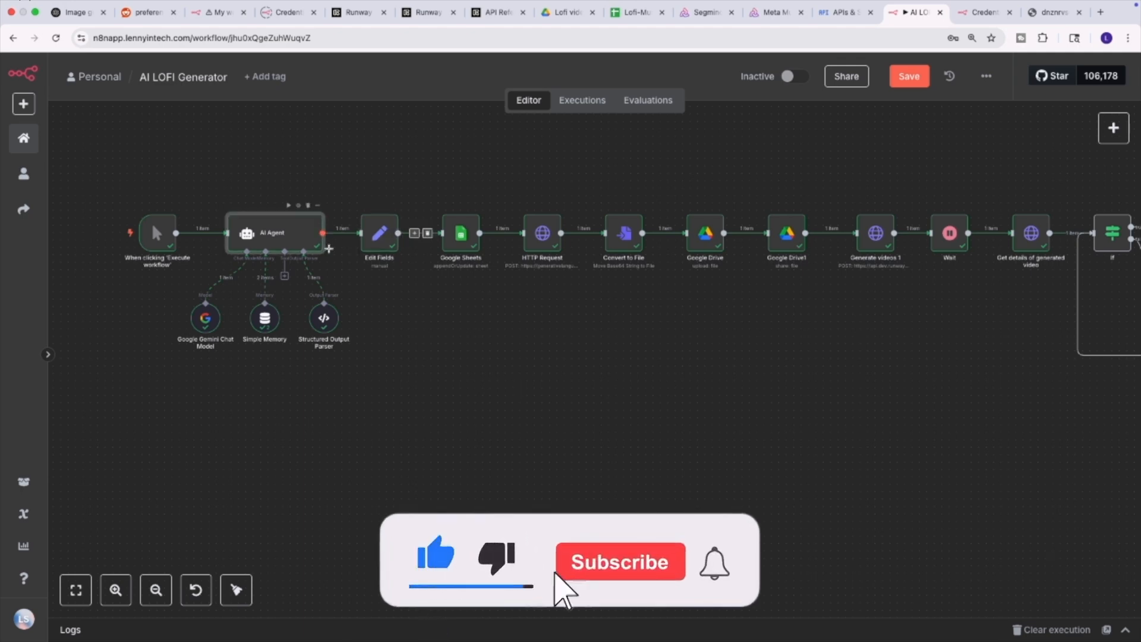
{"action": "double_click", "coordinate": [373, 297]}
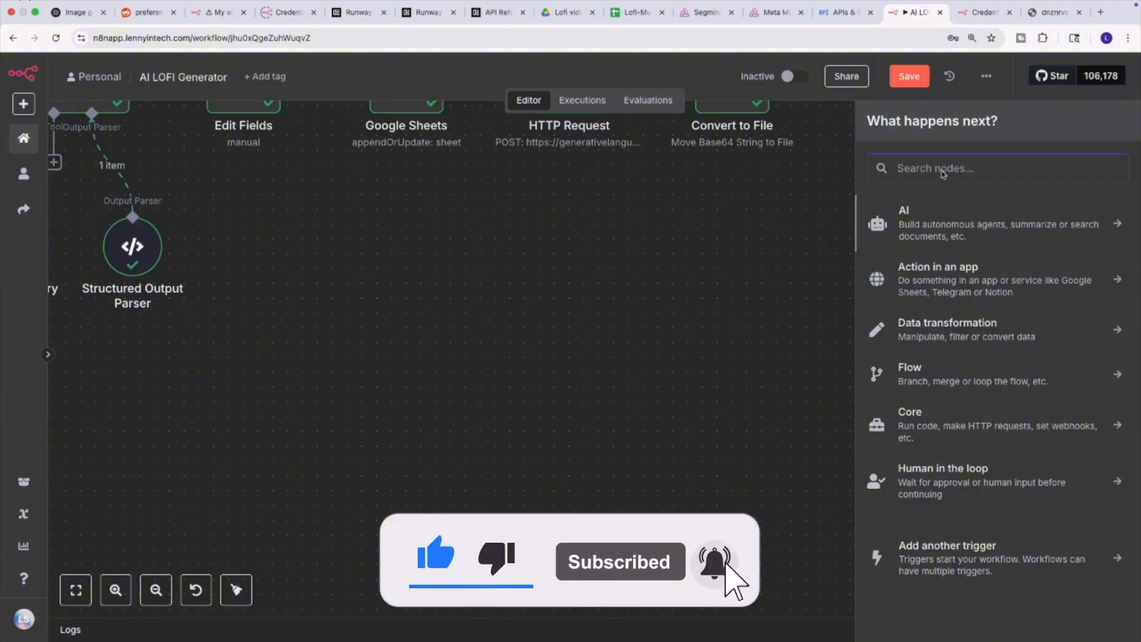
{"action": "type", "text": "edit"}
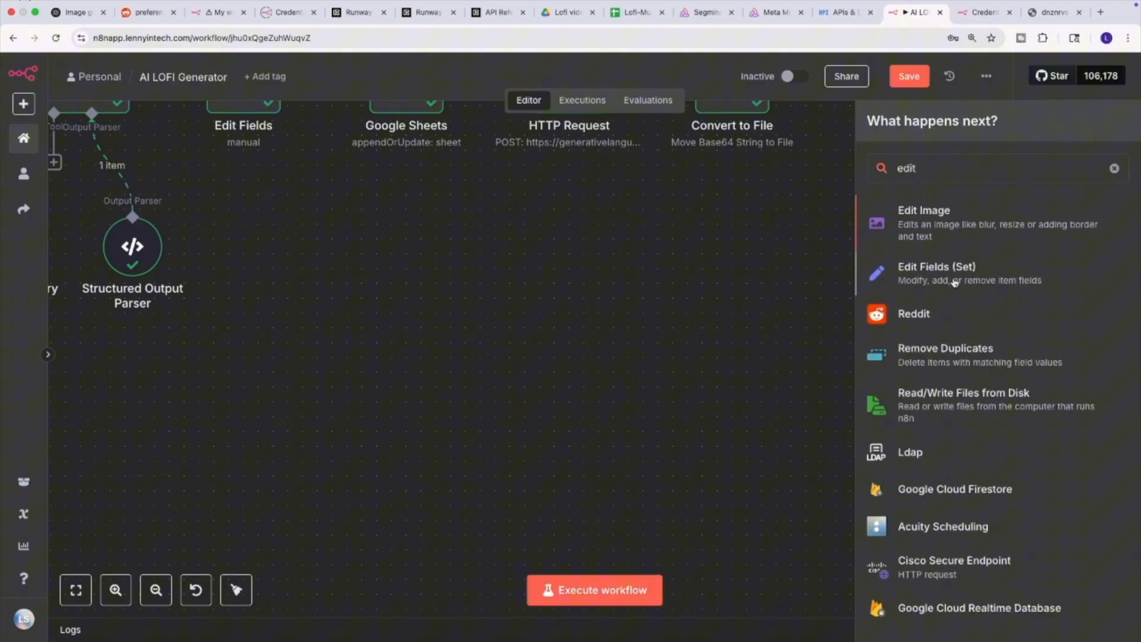
{"action": "left_click", "coordinate": [954, 275]}
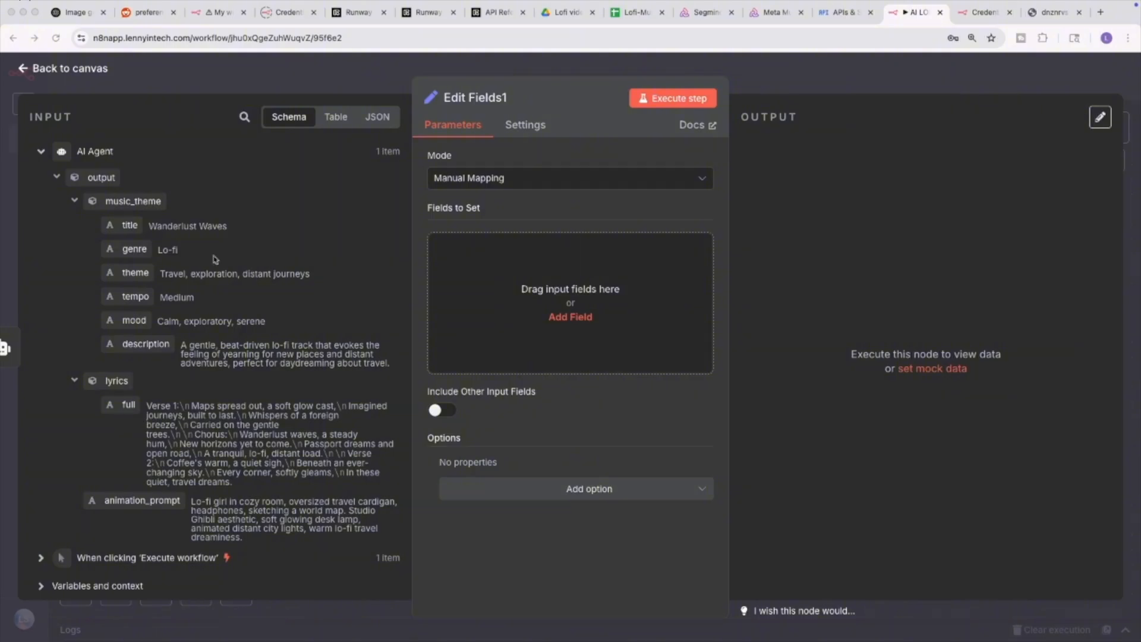
Add a string field named musicgen_prompt to Edit Fields1 and map it to the AI Agent's music_theme description
{"action": "left_click", "coordinate": [569, 317]}
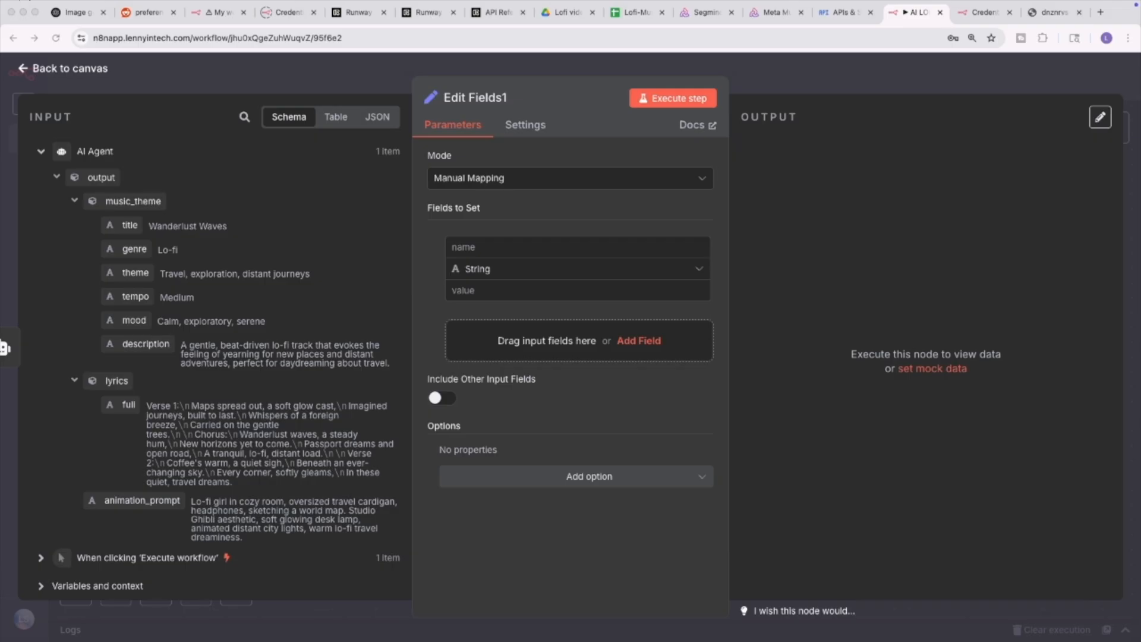
{"action": "left_click", "coordinate": [480, 243]}
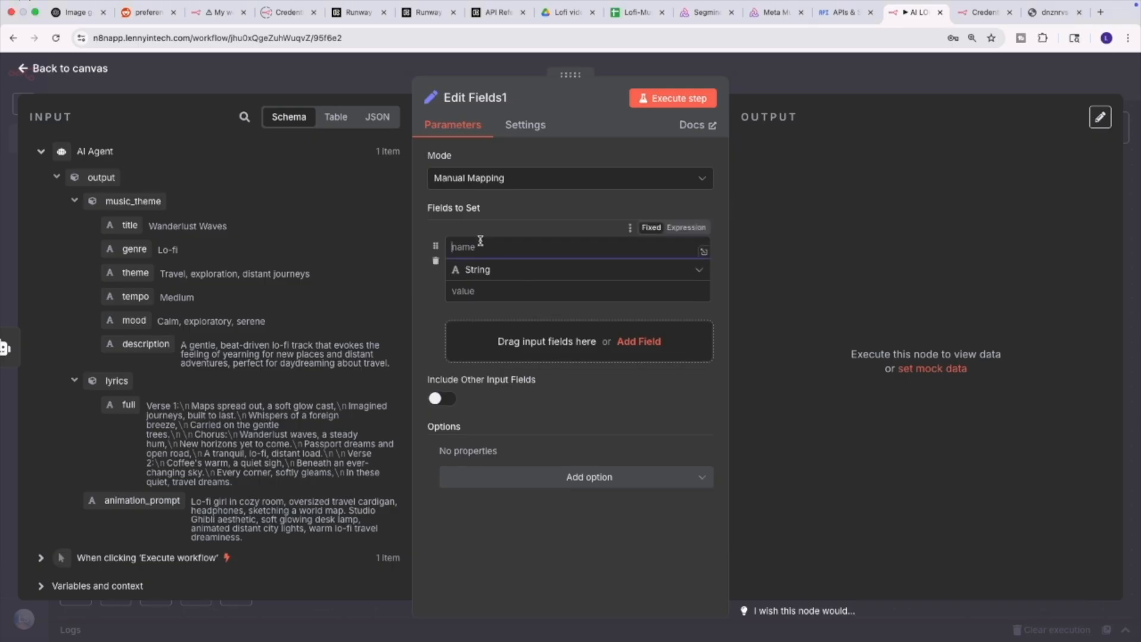
{"action": "type", "text": "musicgen_prompt"}
{"action": "key", "text": "Tab"}
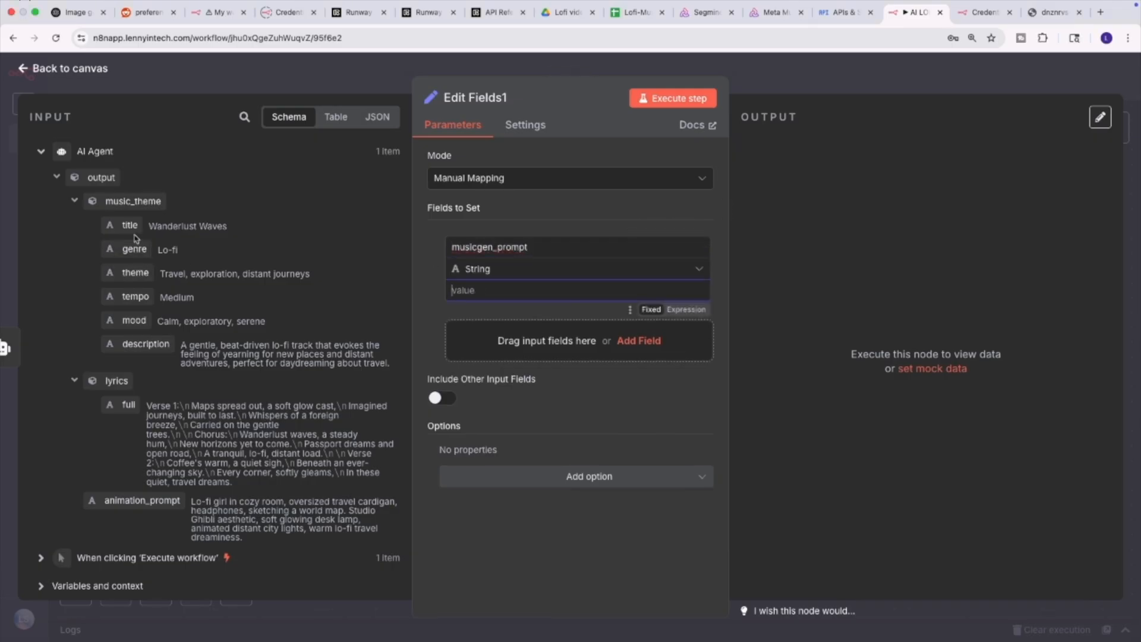
{"action": "left_click_drag", "start_coordinate": [142, 348], "coordinate": [498, 288]}
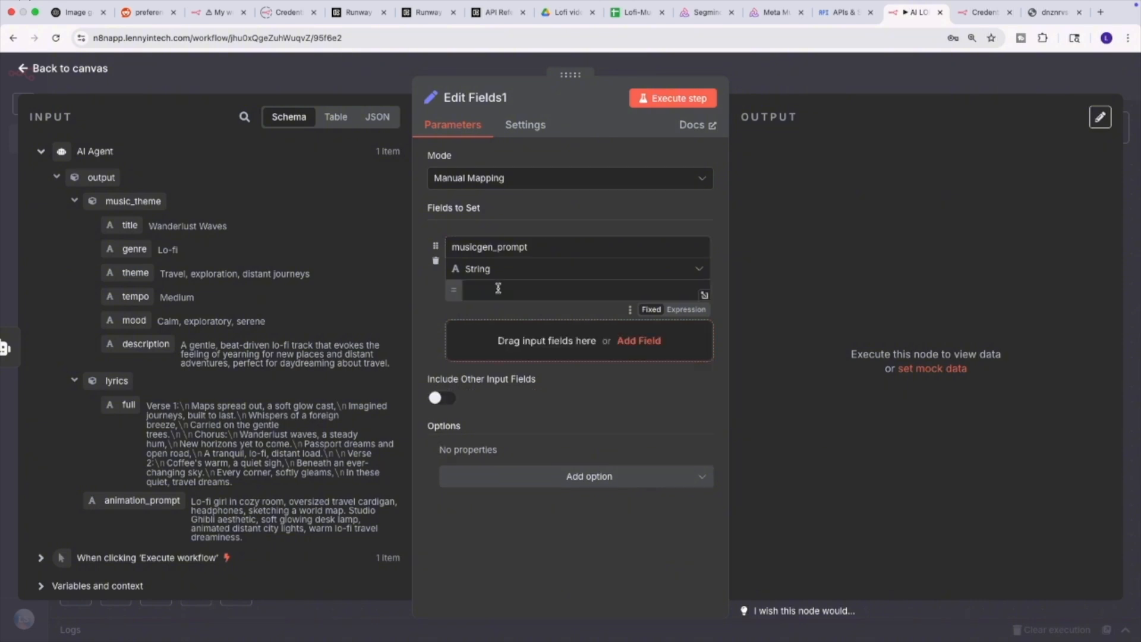
{"action": "left_click", "coordinate": [424, 326]}
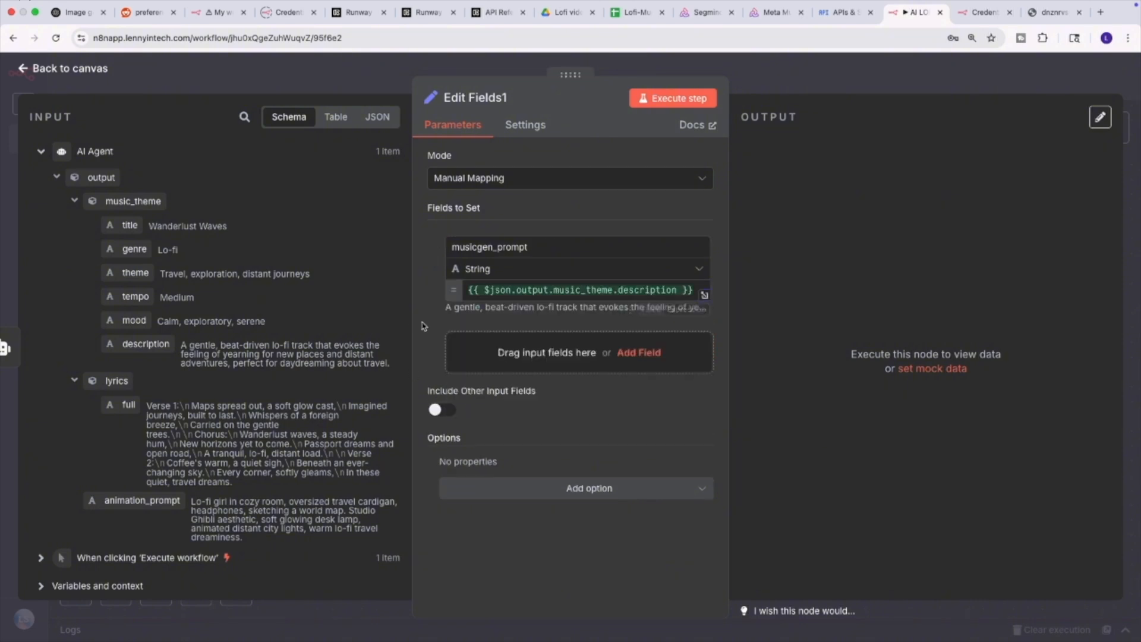
Add a number field named Music duration with the value 15
{"action": "left_click", "coordinate": [584, 360]}
{"action": "left_click", "coordinate": [499, 340]}
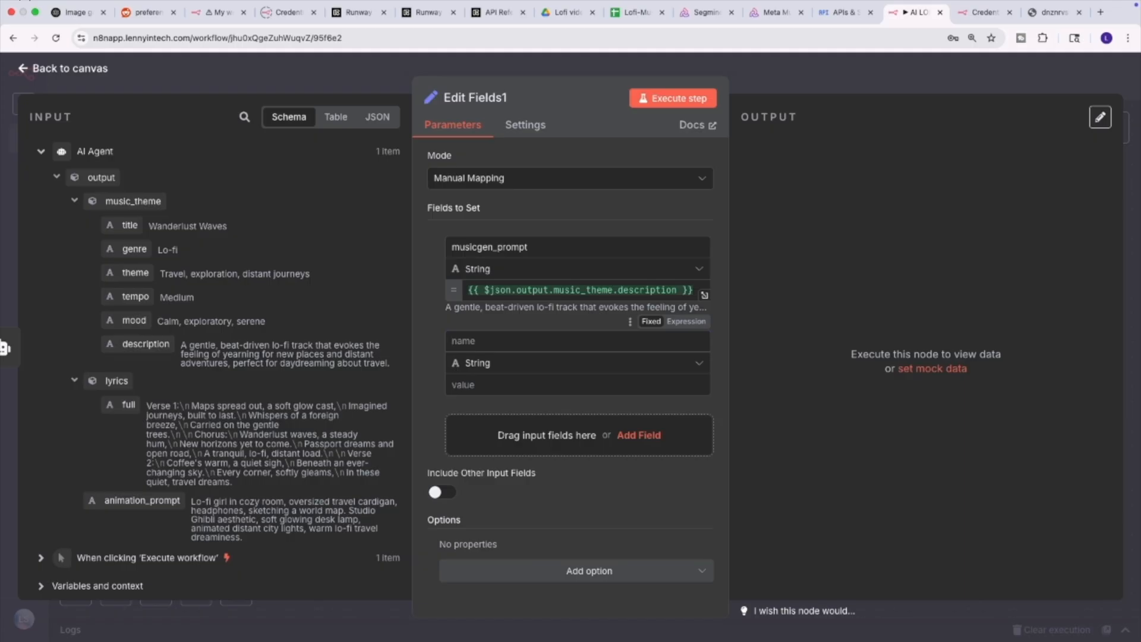
{"action": "type", "text": "Music duration"}
{"action": "left_click", "coordinate": [490, 380]}
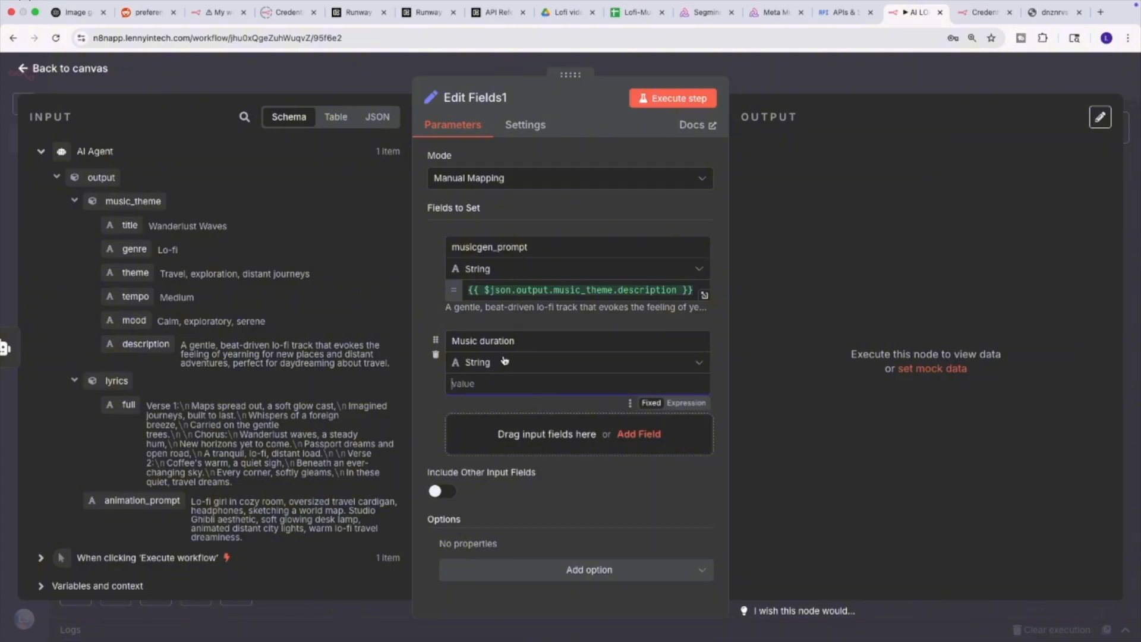
{"action": "left_click", "coordinate": [505, 361]}
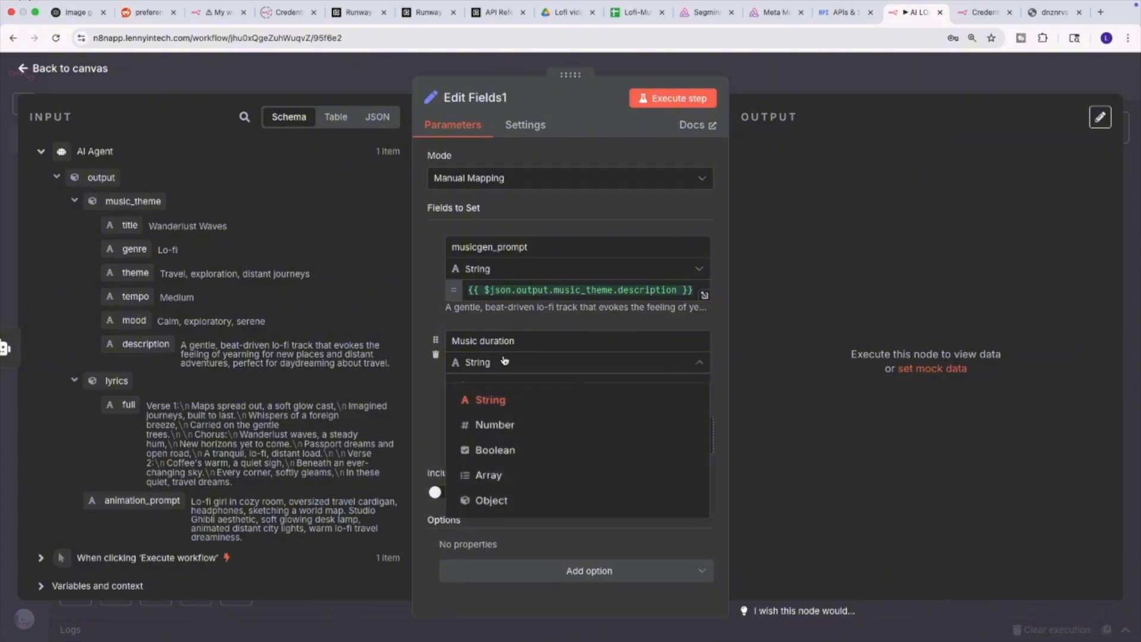
{"action": "left_click", "coordinate": [510, 425]}
{"action": "left_click", "coordinate": [495, 390]}
{"action": "type", "text": "15"}
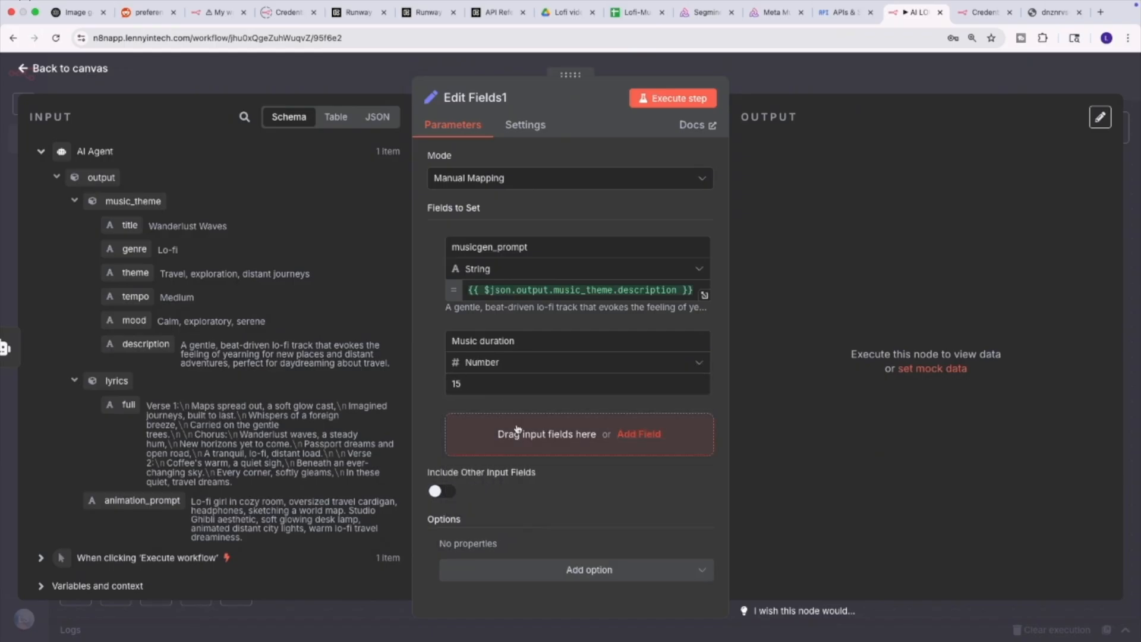
Add a string field named seed with the value 42 and return to the canvas
{"action": "left_click", "coordinate": [497, 433]}
{"action": "type", "text": "seed"}
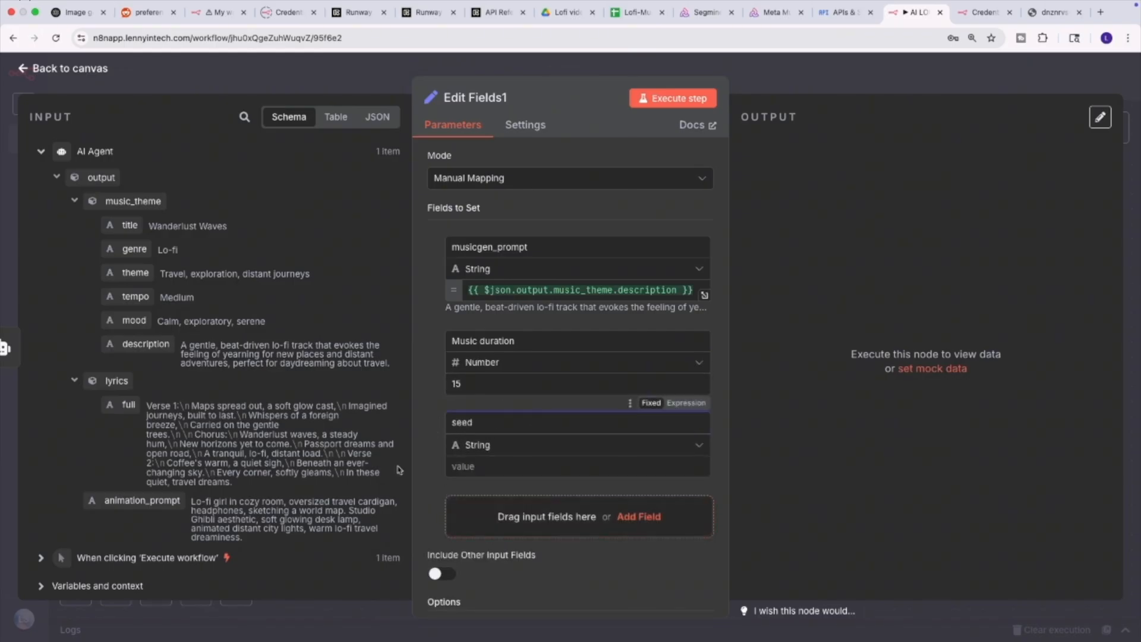
{"action": "left_click", "coordinate": [488, 469]}
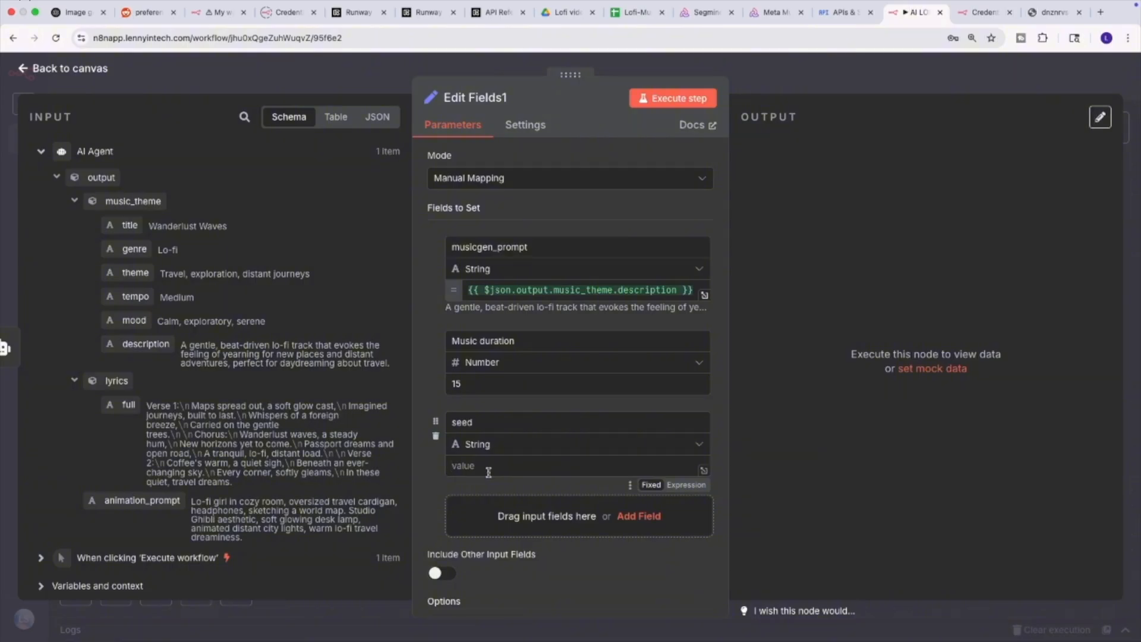
{"action": "type", "text": "42"}
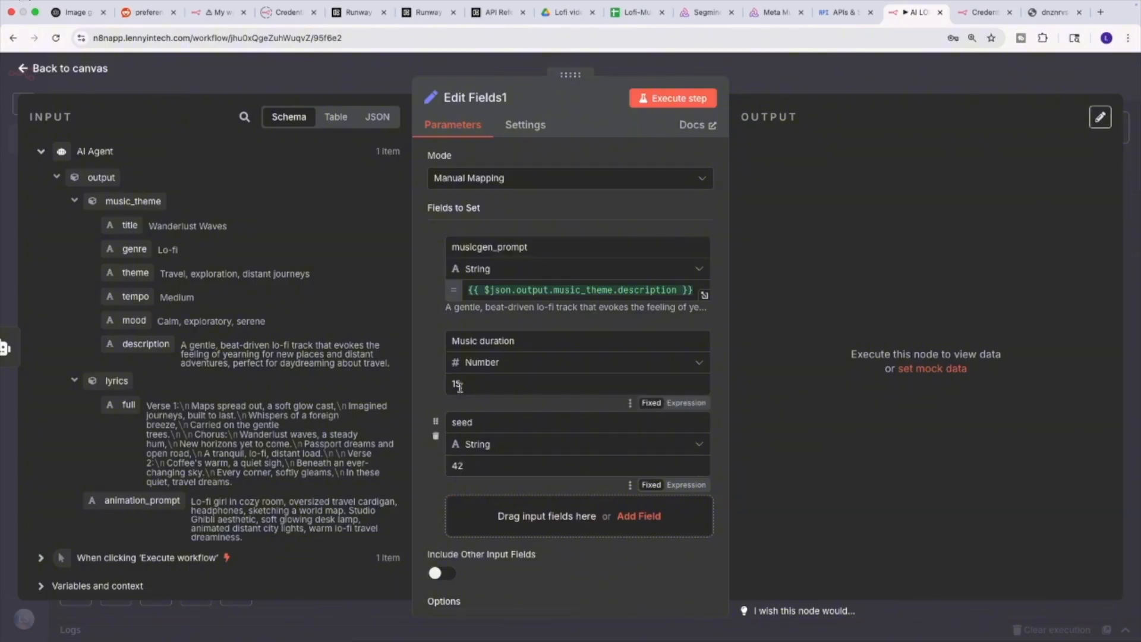
{"action": "left_click", "coordinate": [82, 74]}
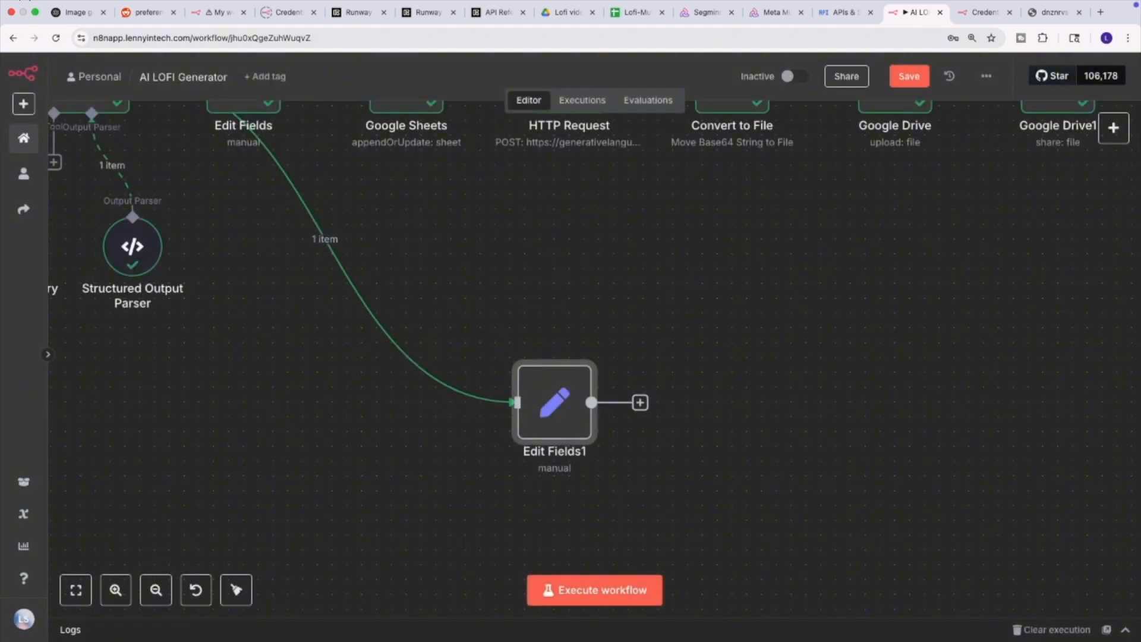
Add an HTTP Request node after Edit Fields1
{"action": "left_click", "coordinate": [640, 403]}
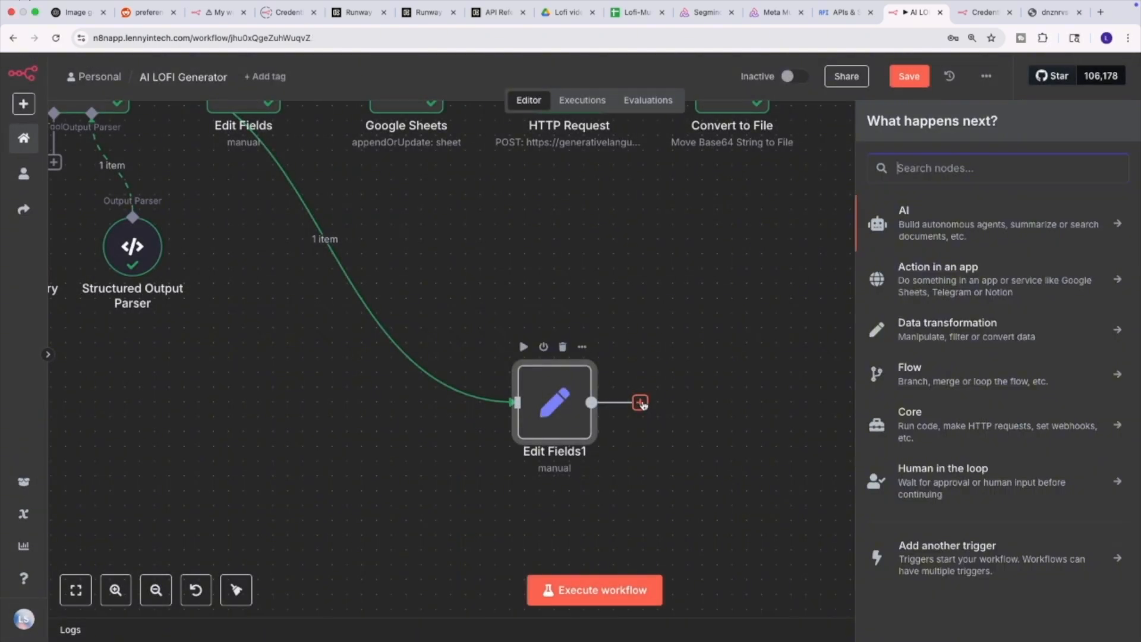
{"action": "type", "text": "htpp"}
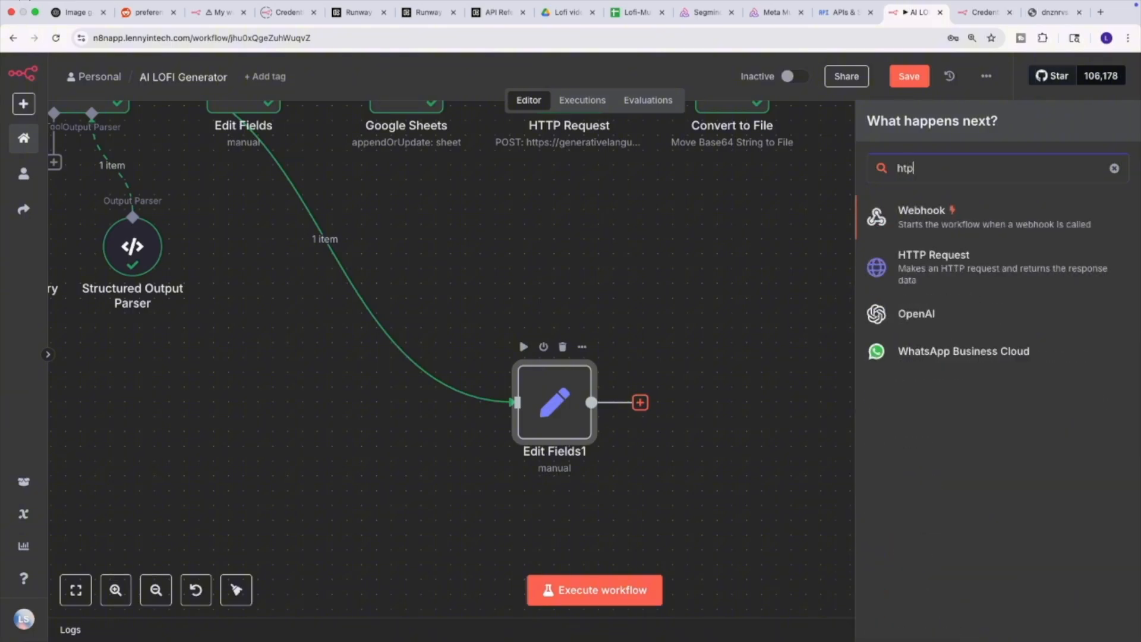
{"action": "key", "text": "BackSpace"}
{"action": "key", "text": "BackSpace"}
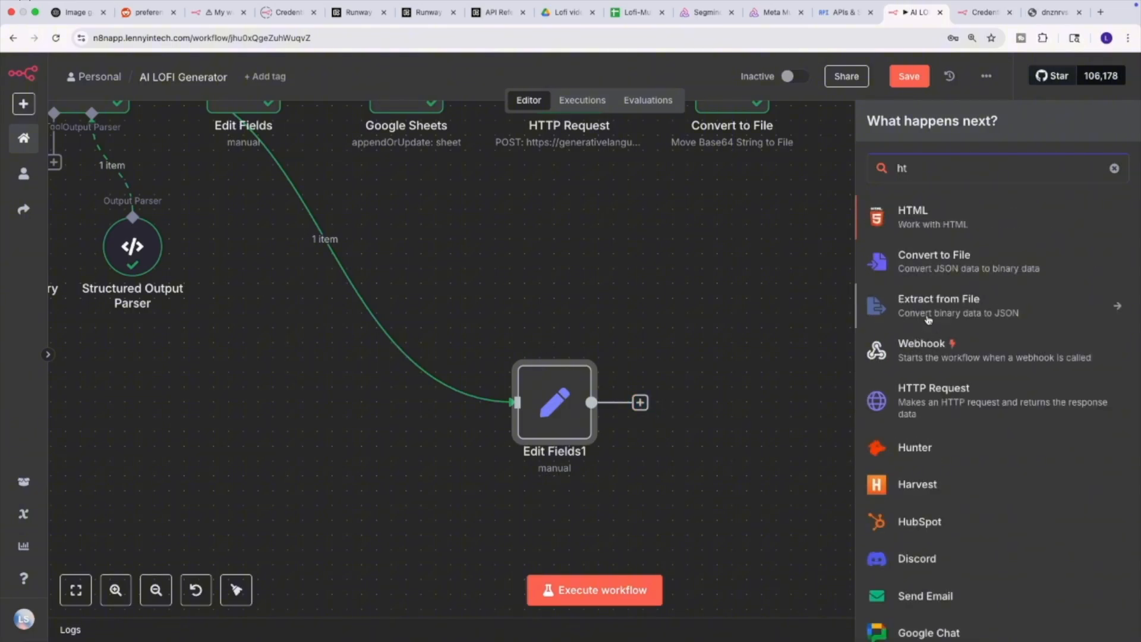
{"action": "type", "text": "tp"}
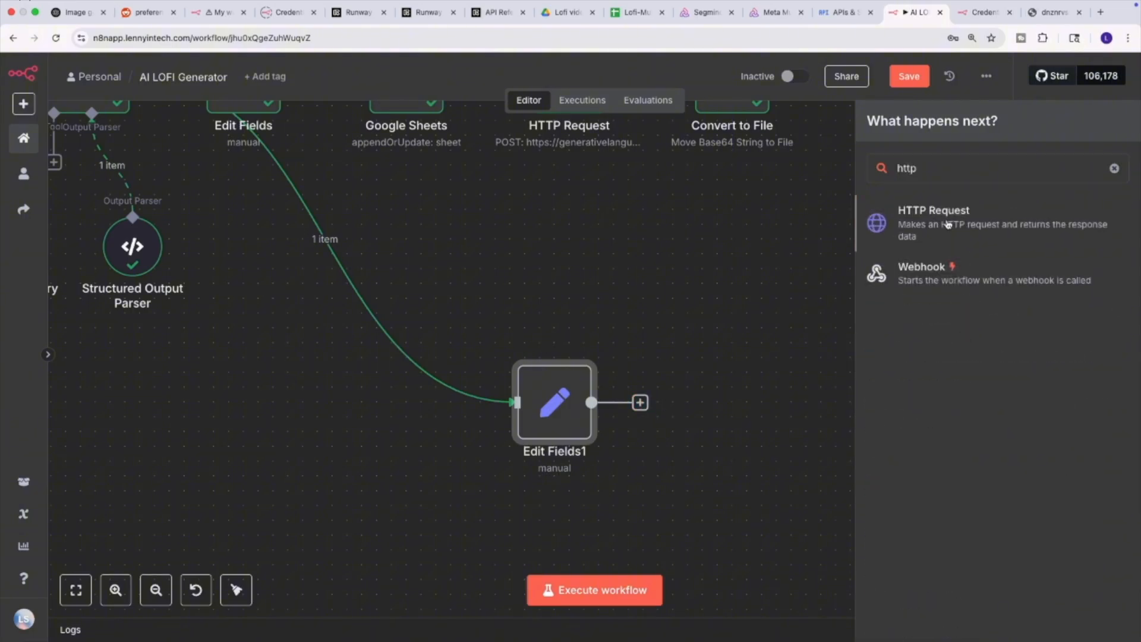
{"action": "key", "text": "Return"}
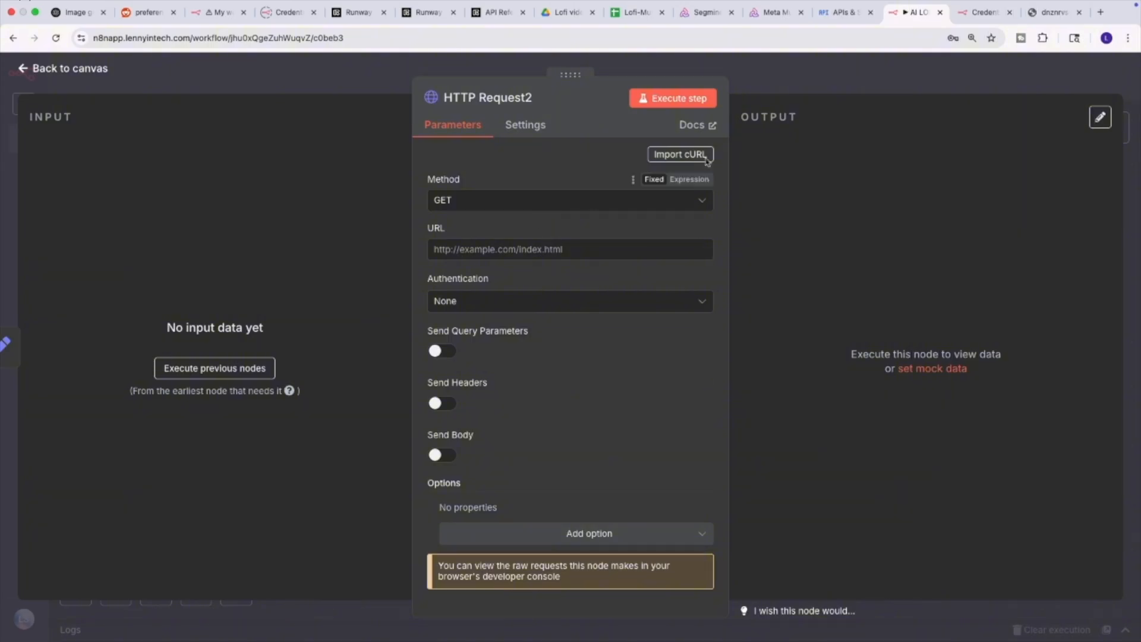
{"action": "left_click", "coordinate": [775, 13]}
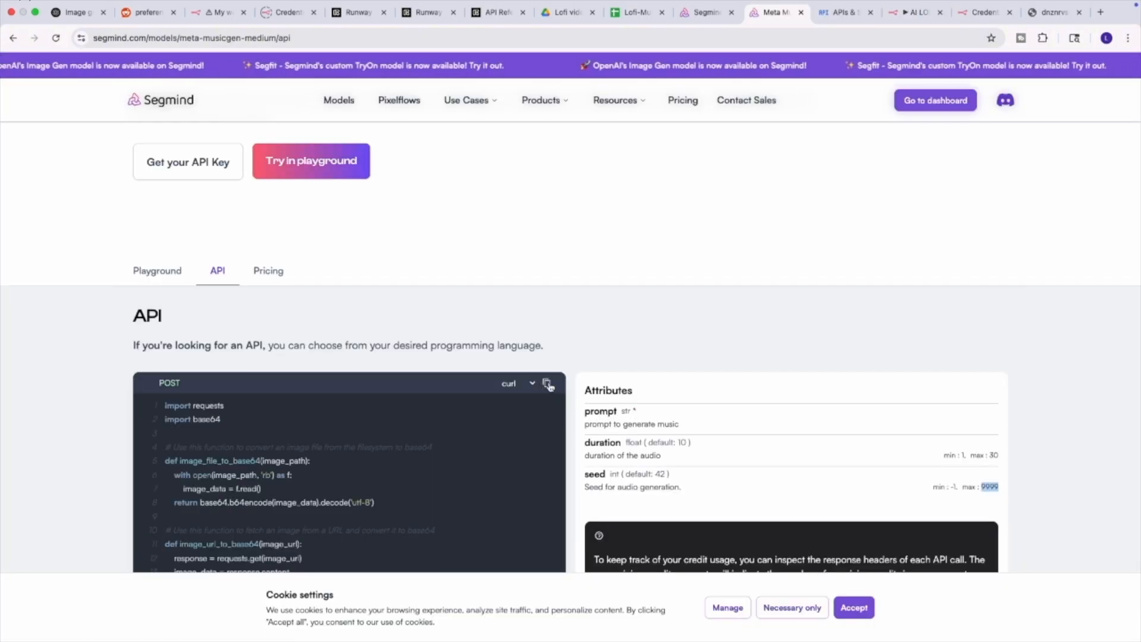
{"action": "left_click", "coordinate": [547, 383]}
{"action": "left_click", "coordinate": [915, 12]}
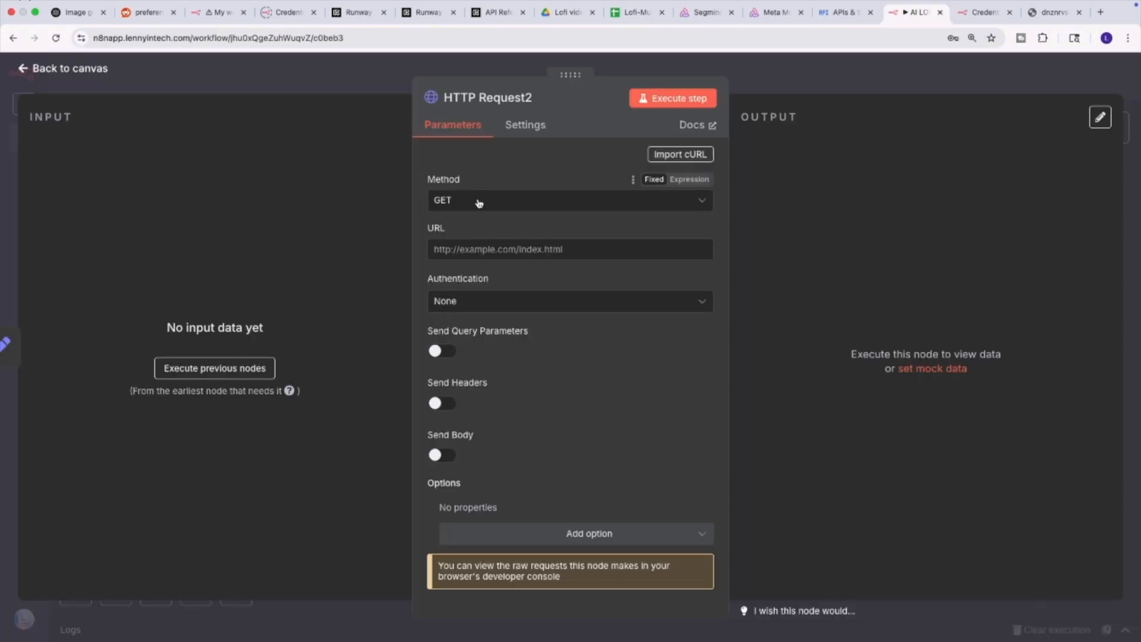
{"action": "left_click", "coordinate": [475, 201]}
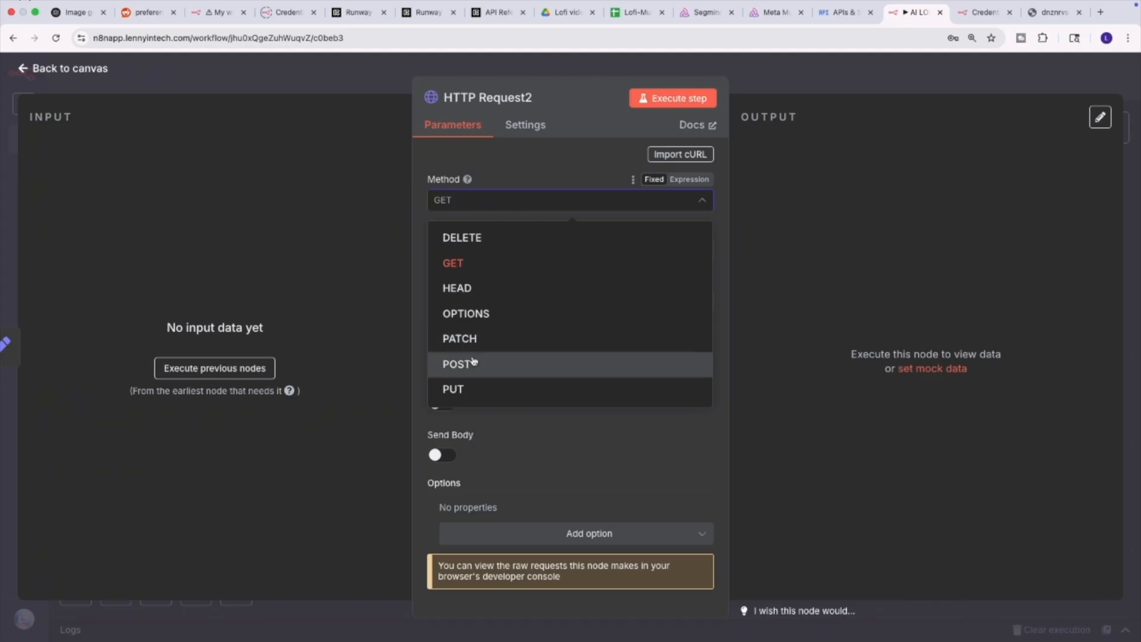
{"action": "left_click", "coordinate": [491, 364]}
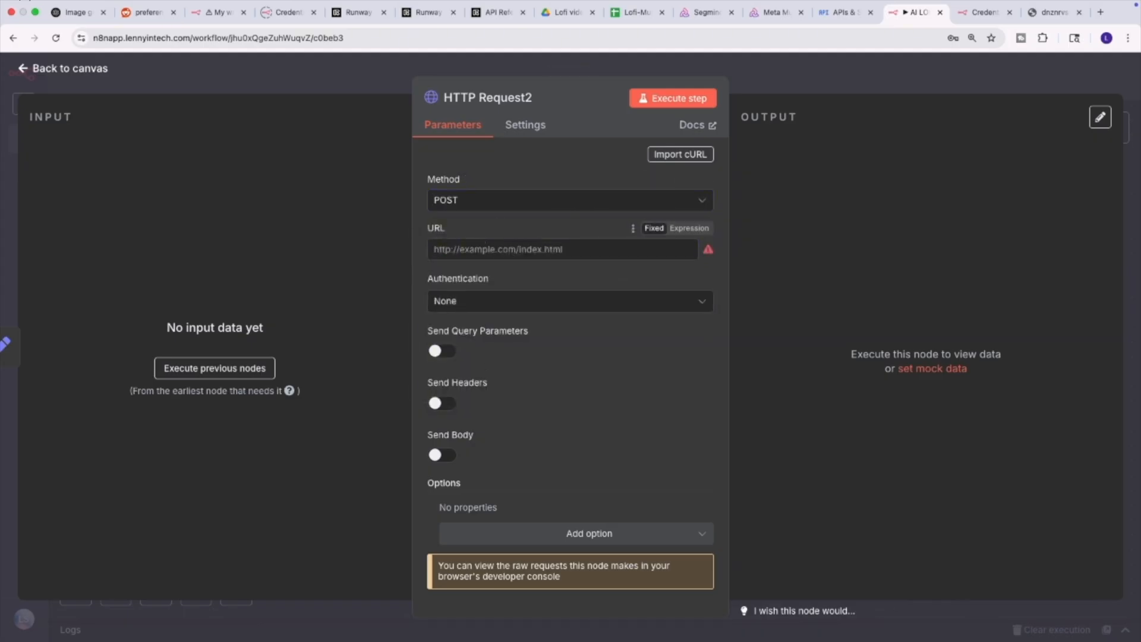
{"action": "left_click", "coordinate": [442, 252]}
{"action": "key", "text": "super+v"}
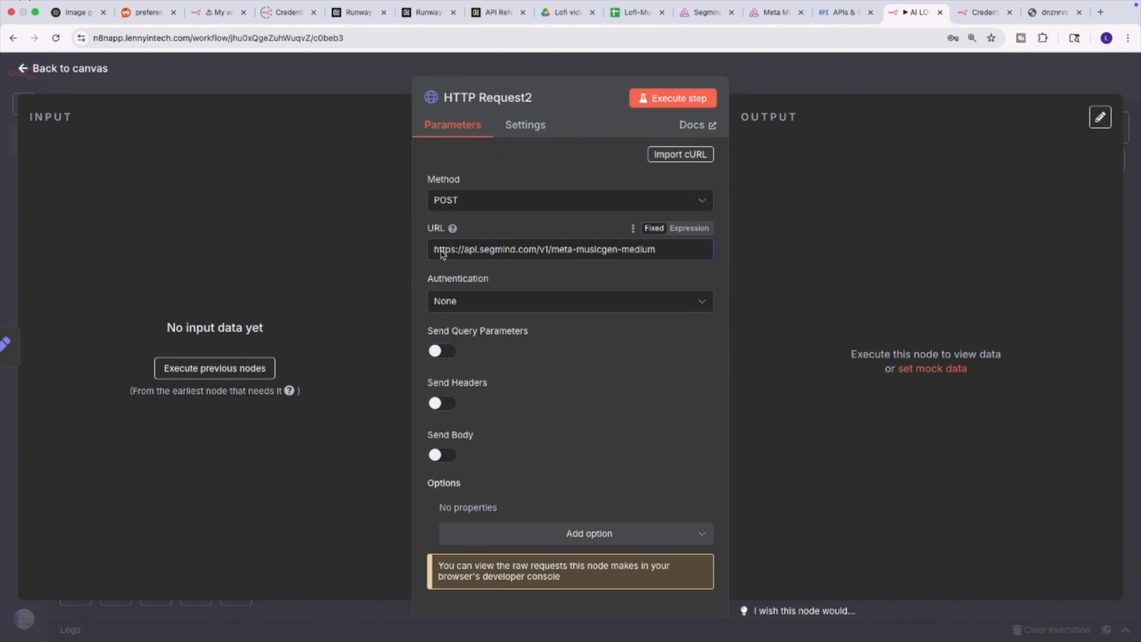
{"action": "double_click", "coordinate": [588, 249]}
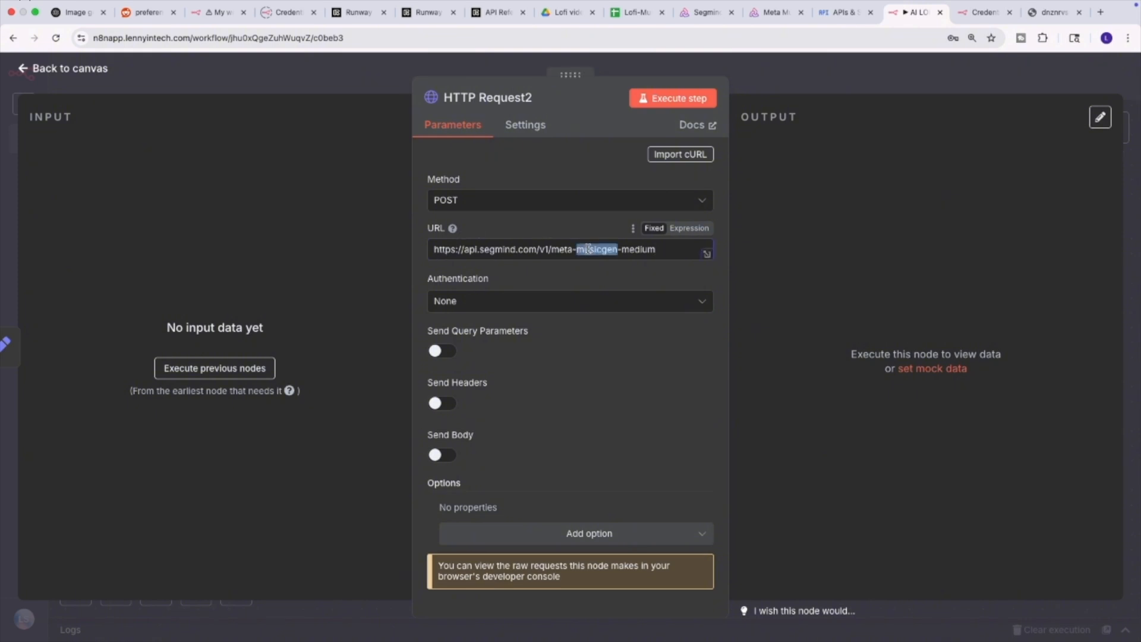
{"action": "left_click_drag", "start_coordinate": [666, 250], "coordinate": [431, 249]}
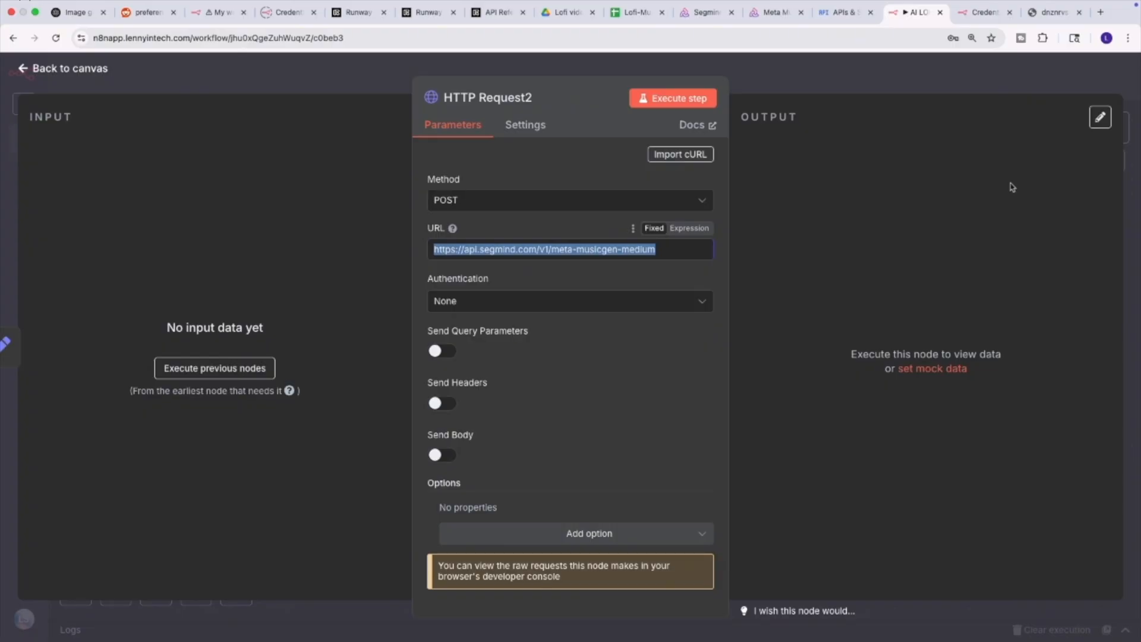
Enable request headers on HTTP Request2 and add an x-api-key header with the Segmind API key as its value
{"action": "left_click", "coordinate": [457, 401]}
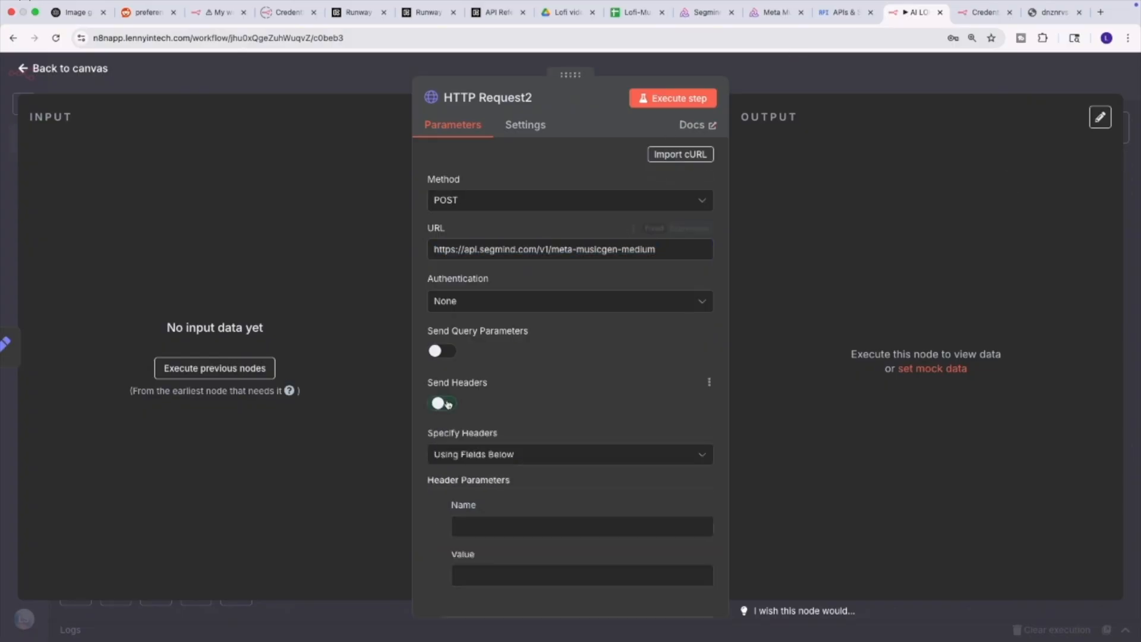
{"action": "scroll", "coordinate": [580, 428], "scroll_direction": "down", "scroll_amount": 2}
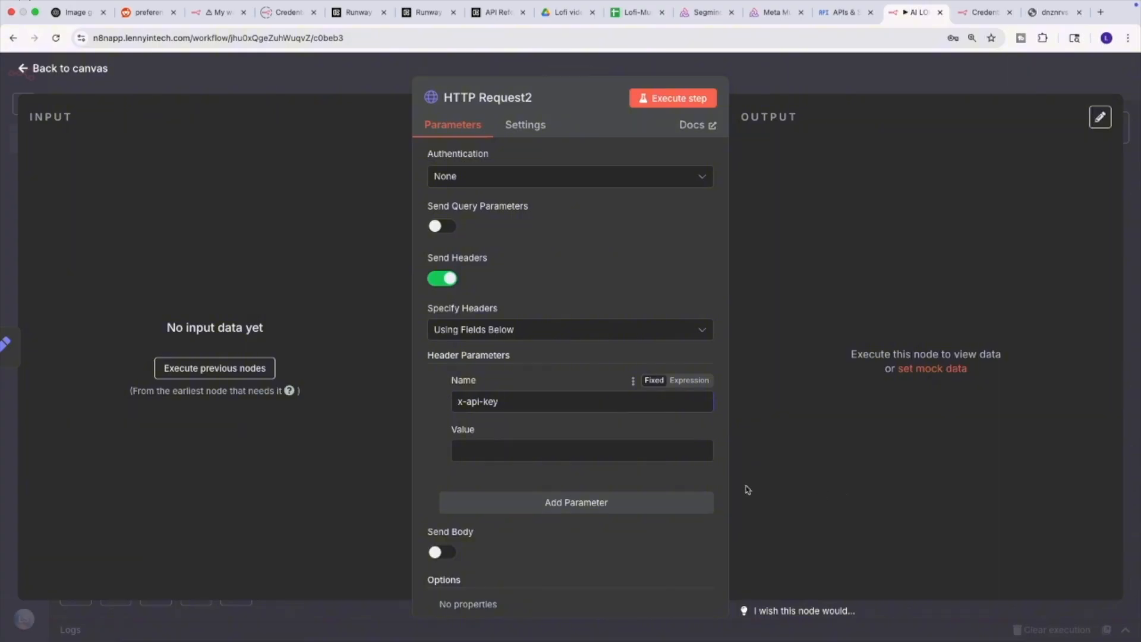
{"action": "left_click", "coordinate": [539, 450]}
{"action": "scroll", "coordinate": [540, 451], "scroll_direction": "down", "scroll_amount": 2}
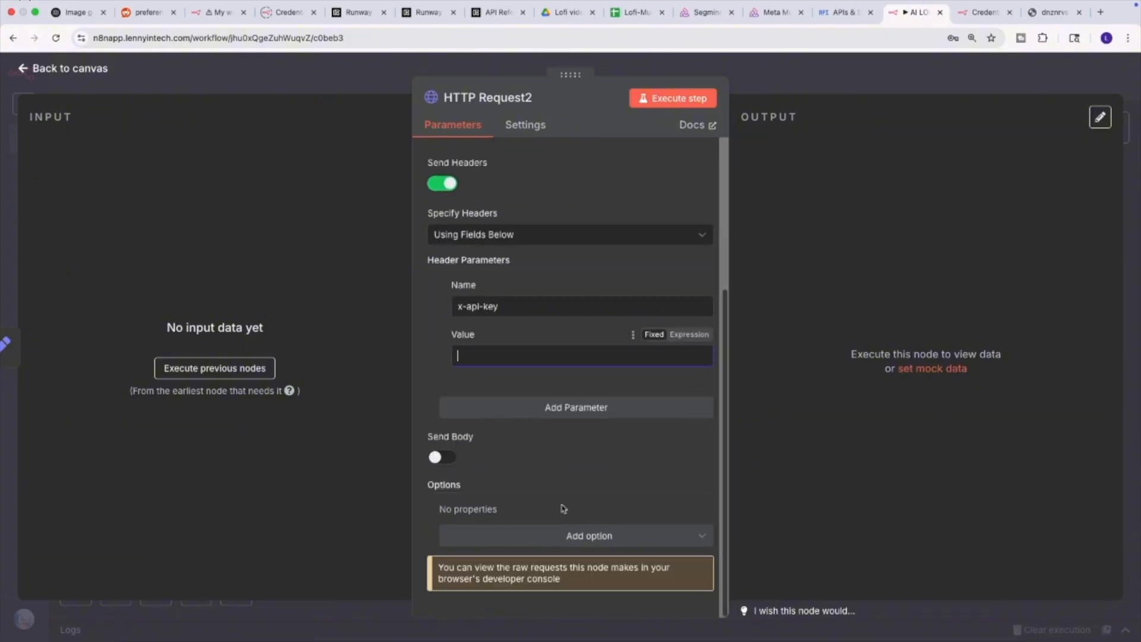
{"action": "key", "text": "super+Tab"}
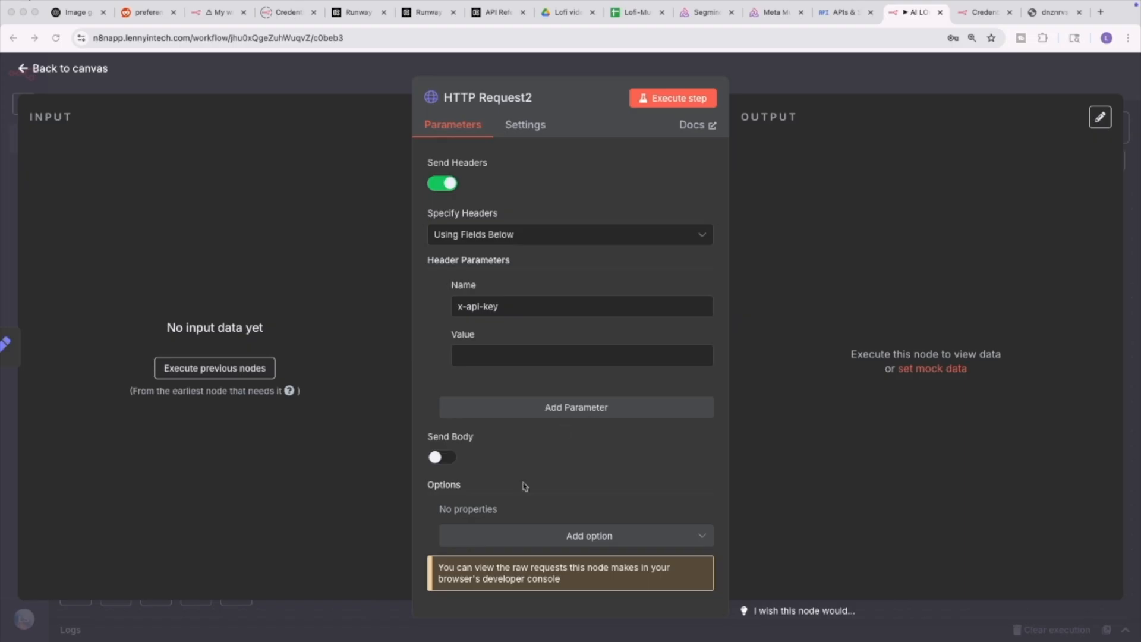
{"action": "left_click", "coordinate": [545, 361]}
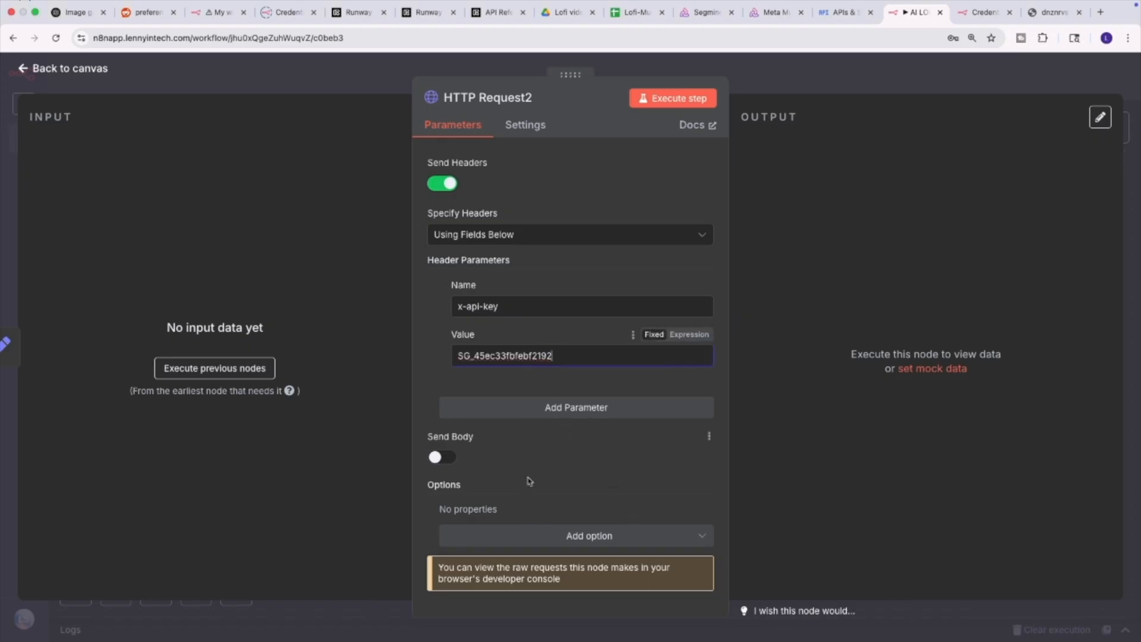
Enable the JSON request body and add a prompt parameter with the expression {{ $json.musicgen_prompt }}
{"action": "left_click", "coordinate": [443, 461]}
{"action": "scroll", "coordinate": [544, 527], "scroll_direction": "down", "scroll_amount": 4}
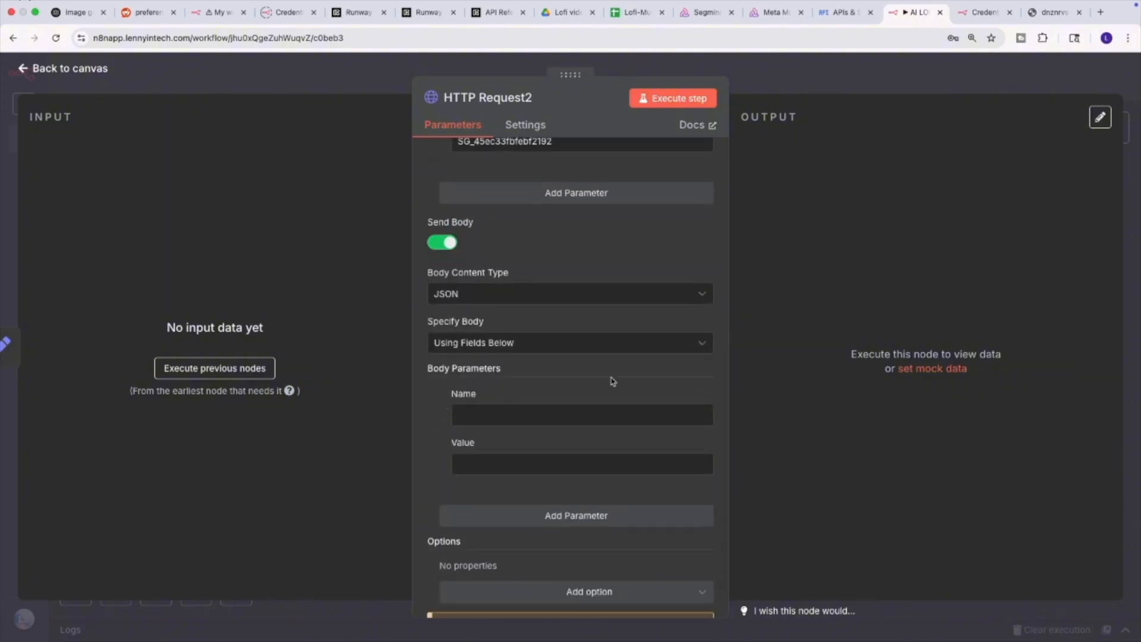
{"action": "left_click", "coordinate": [461, 414]}
{"action": "type", "text": "pro"}
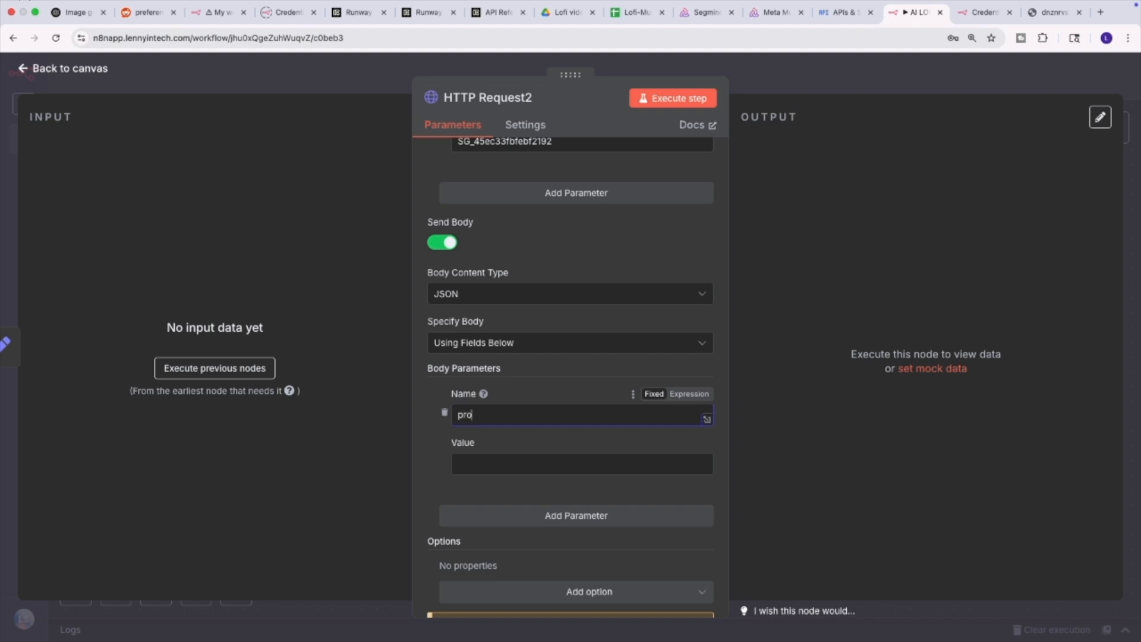
{"action": "type", "text": "mpt"}
{"action": "left_click", "coordinate": [515, 458]}
{"action": "type", "text": "{{ $json.musicgen_prompt }}"}
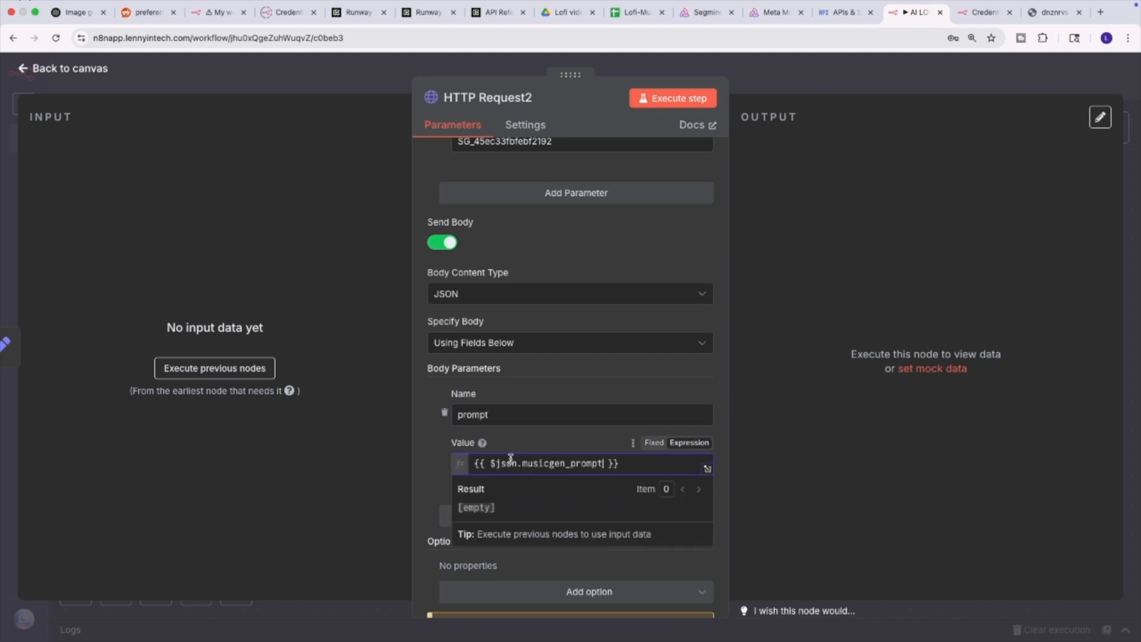
{"action": "left_click", "coordinate": [312, 433]}
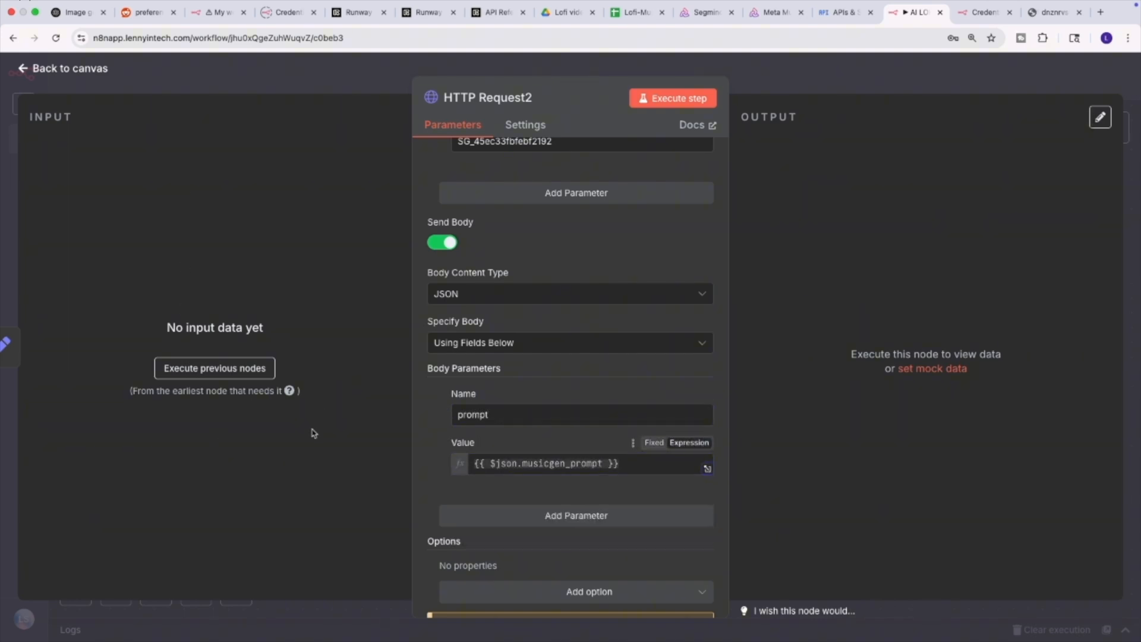
Add a second body parameter named duration with the expression {{ $json['Music duration'] }}
{"action": "scroll", "coordinate": [597, 548], "scroll_direction": "down", "scroll_amount": 1}
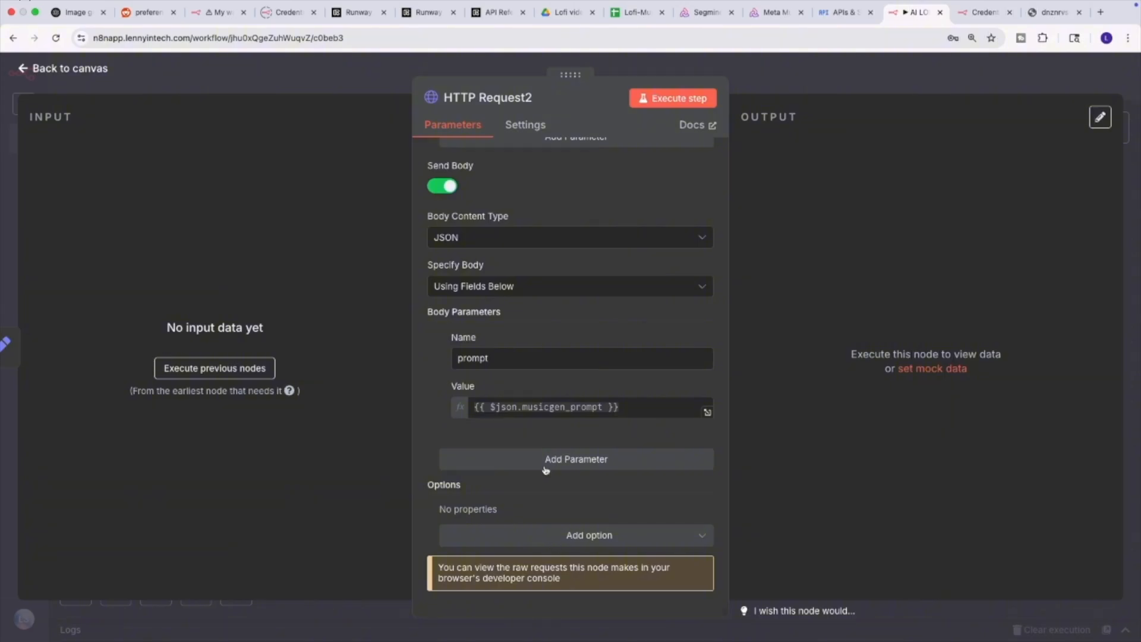
{"action": "left_click", "coordinate": [527, 459]}
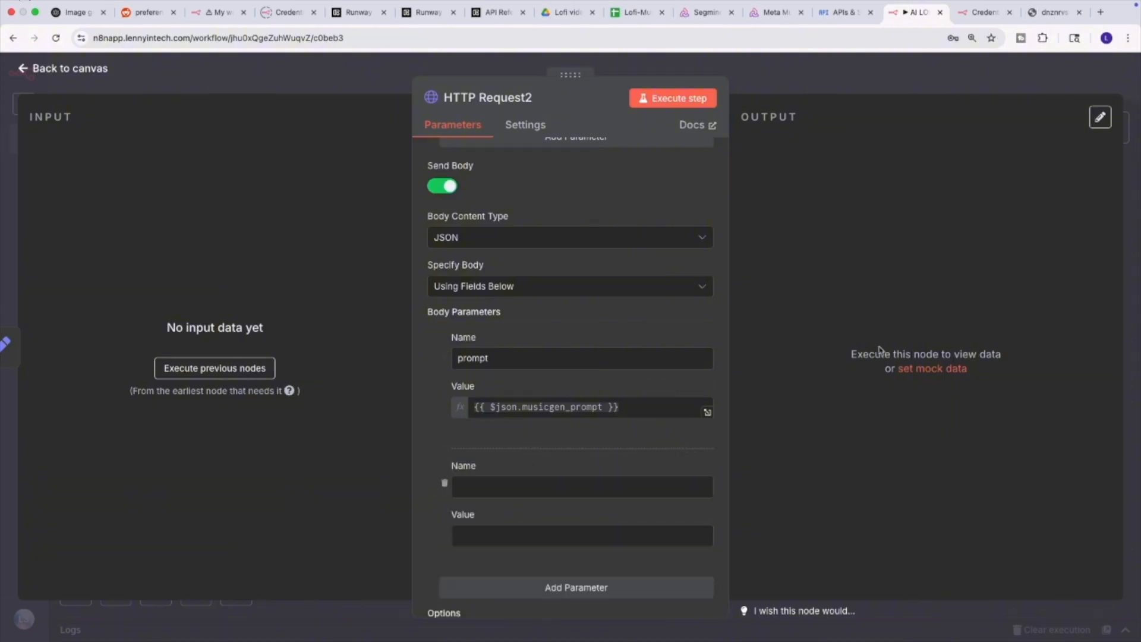
{"action": "left_click", "coordinate": [514, 485]}
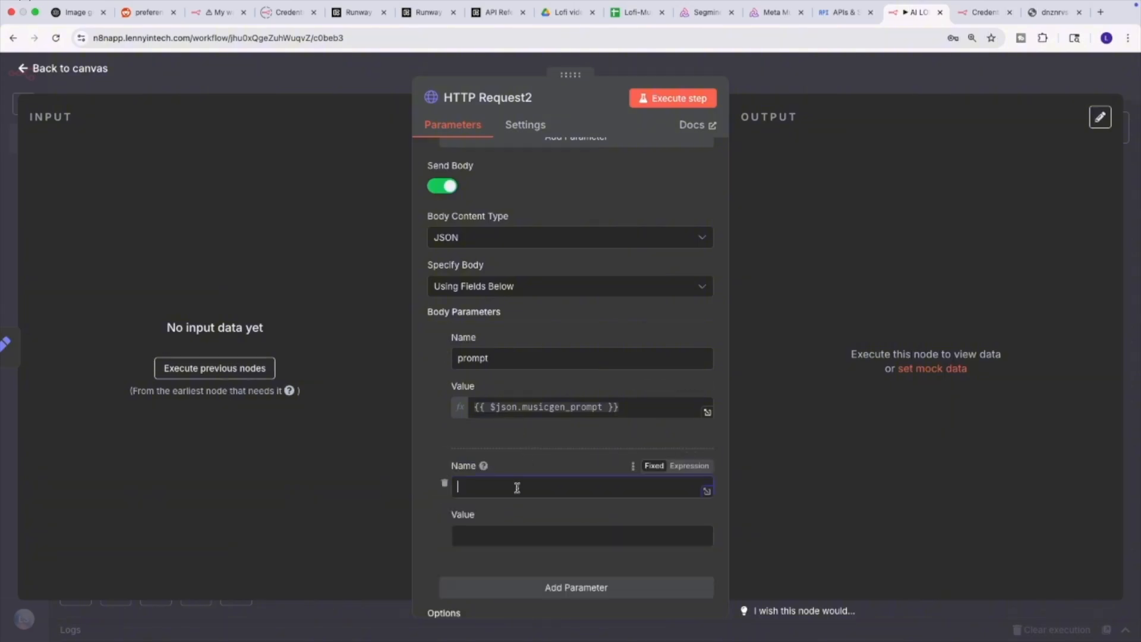
{"action": "type", "text": "duration"}
{"action": "left_click", "coordinate": [550, 538]}
{"action": "scroll", "coordinate": [550, 539], "scroll_direction": "down", "scroll_amount": 2}
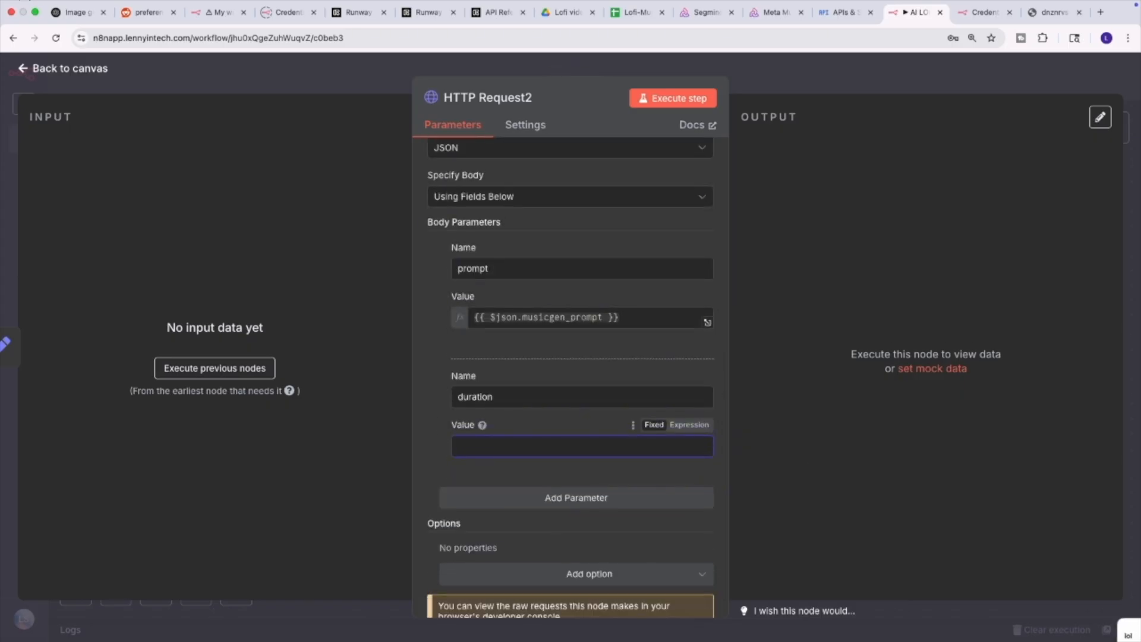
{"action": "type", "text": "{{ $json['Music duration'] }}"}
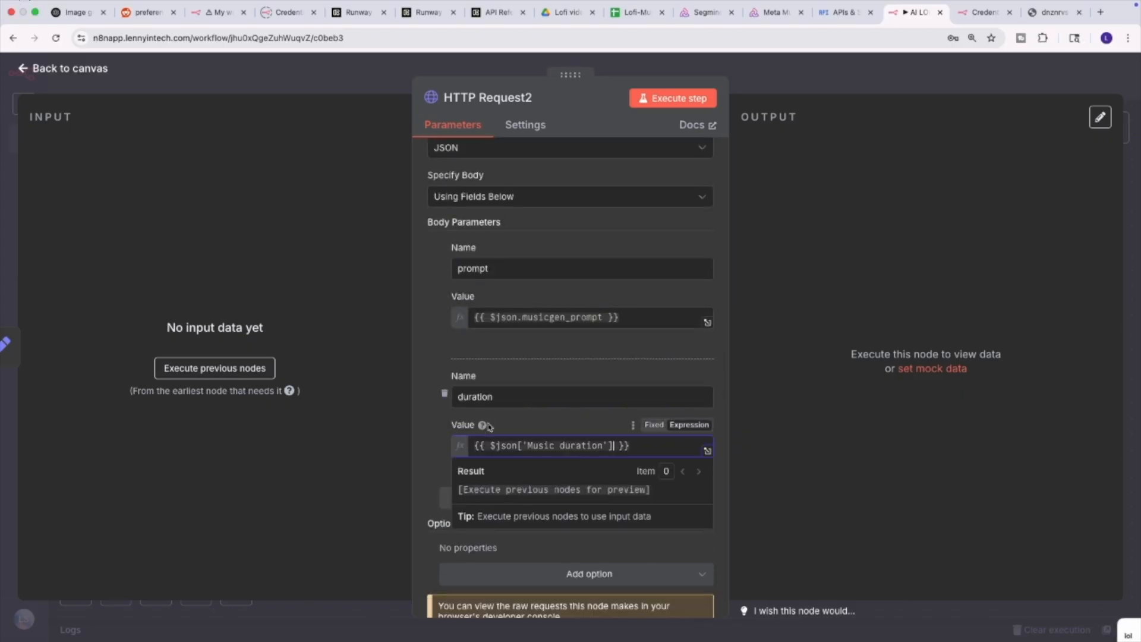
{"action": "left_click", "coordinate": [442, 460]}
{"action": "scroll", "coordinate": [529, 541], "scroll_direction": "down", "scroll_amount": 1}
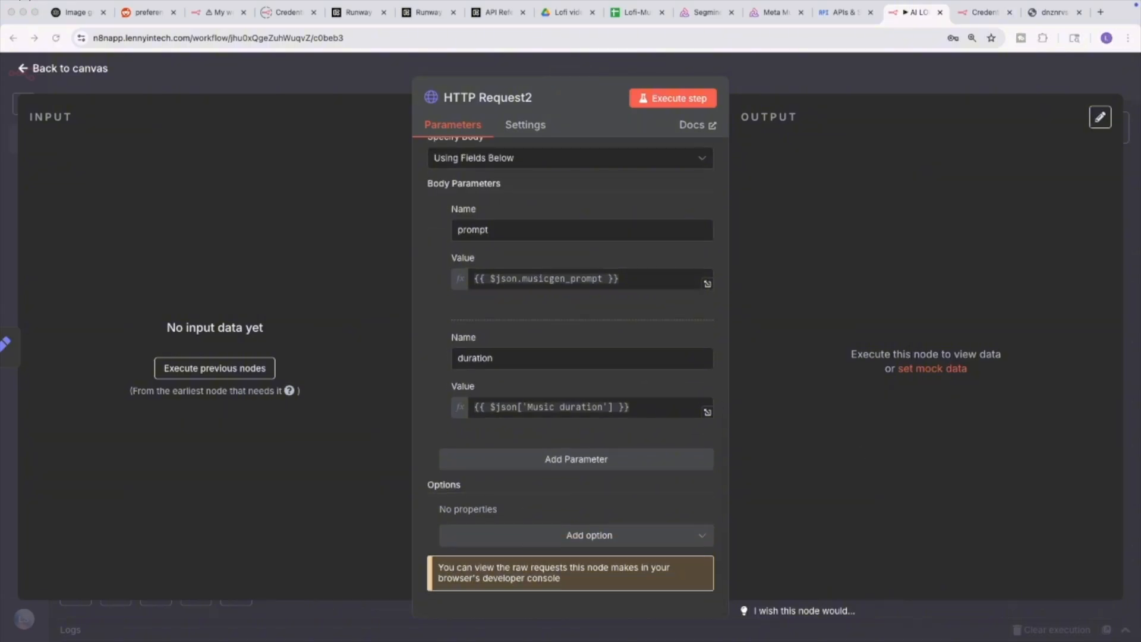
{"action": "scroll", "coordinate": [573, 448], "scroll_direction": "up", "scroll_amount": 1}
{"action": "left_click", "coordinate": [573, 446]}
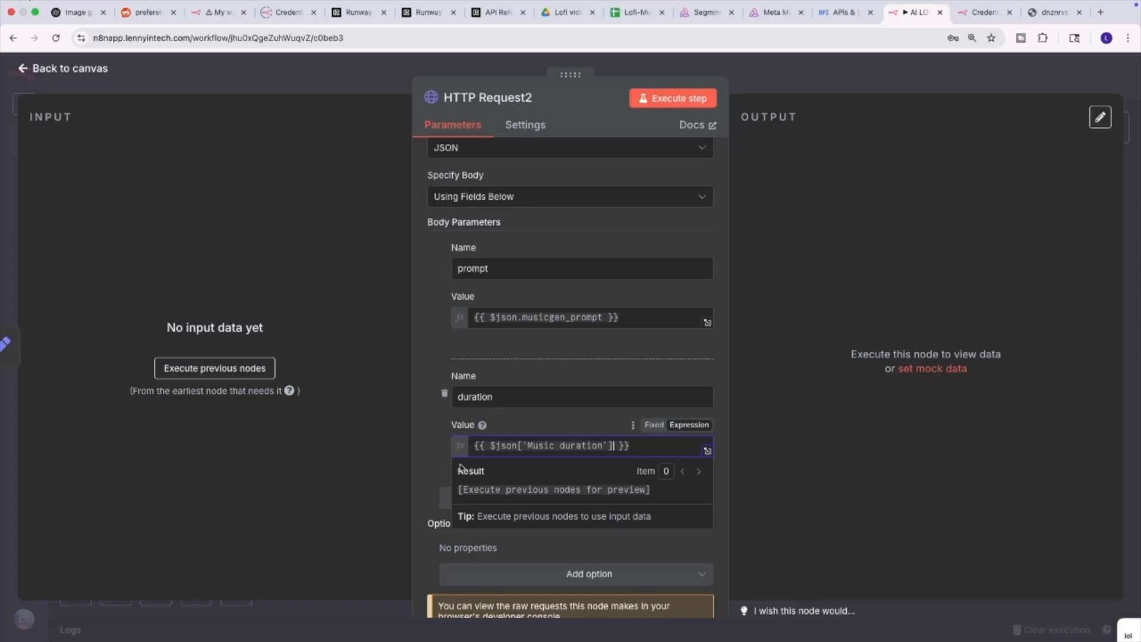
{"action": "left_click", "coordinate": [440, 461]}
{"action": "scroll", "coordinate": [527, 540], "scroll_direction": "down", "scroll_amount": 1}
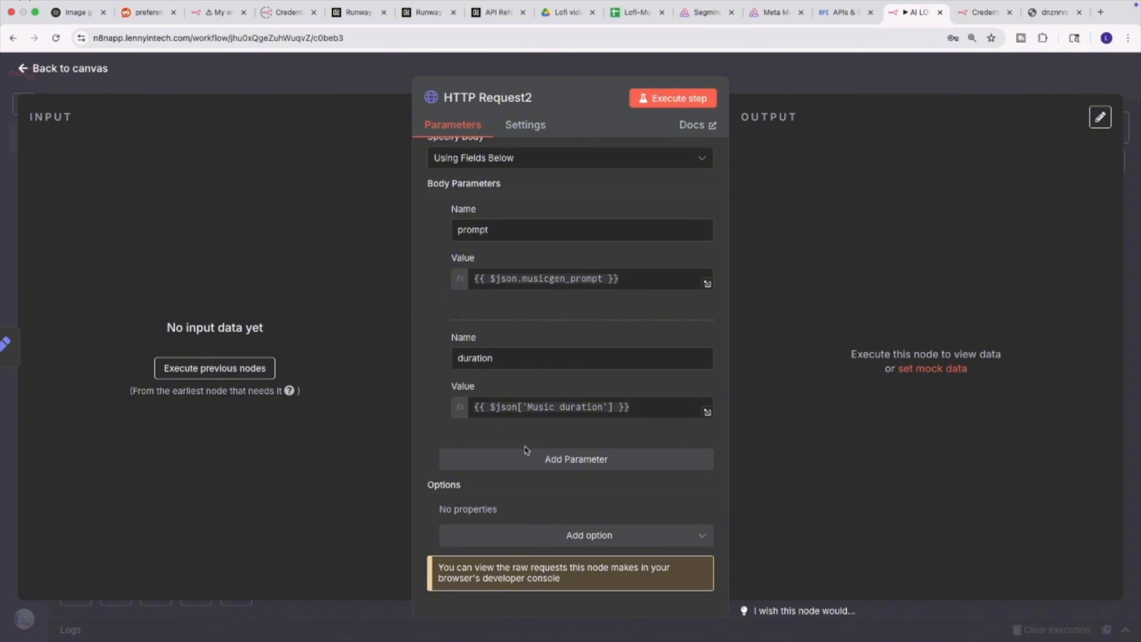
Add a third body parameter named seed with the expression {{ $json.seed }} and return to the canvas
{"action": "left_click", "coordinate": [520, 466]}
{"action": "left_click", "coordinate": [489, 484]}
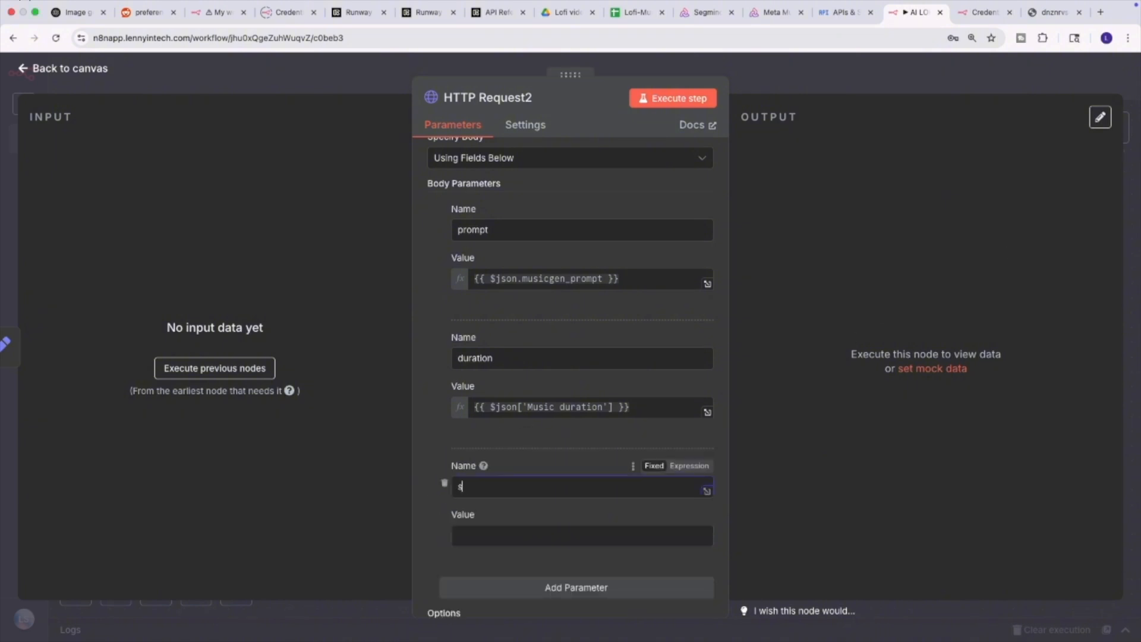
{"action": "key", "text": "Tab"}
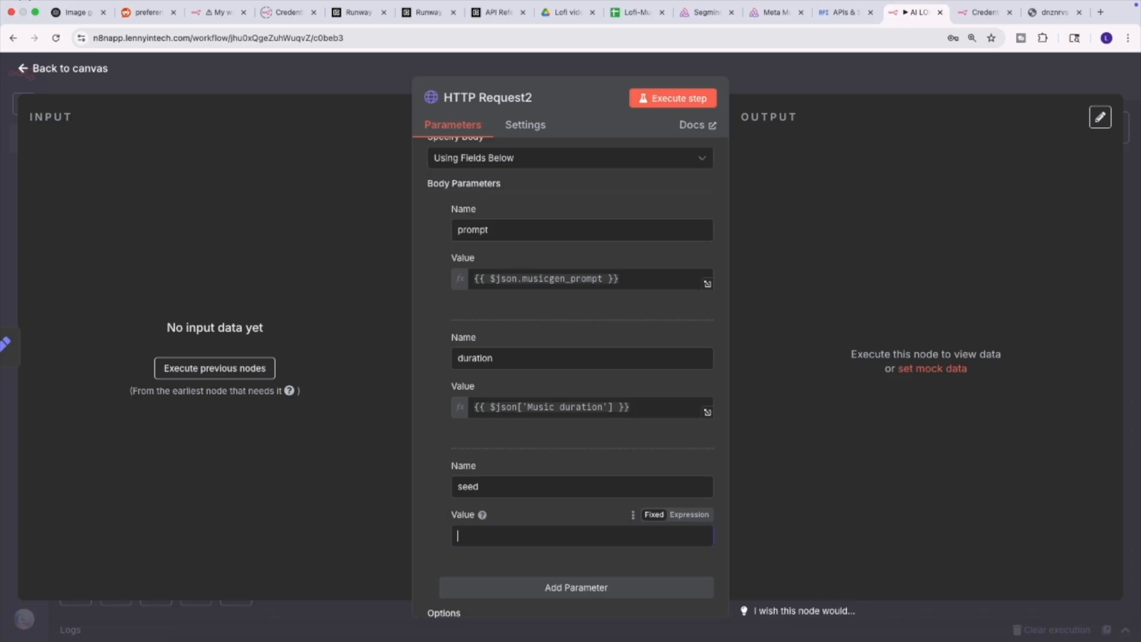
{"action": "type", "text": "{{ $json.seed }}"}
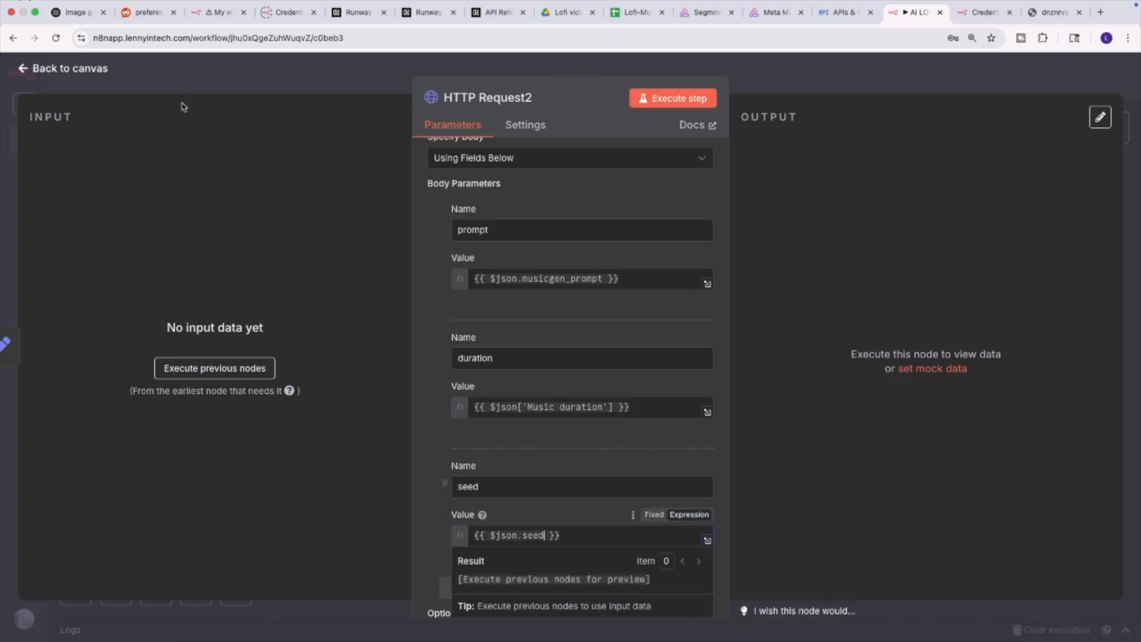
{"action": "left_click", "coordinate": [62, 70]}
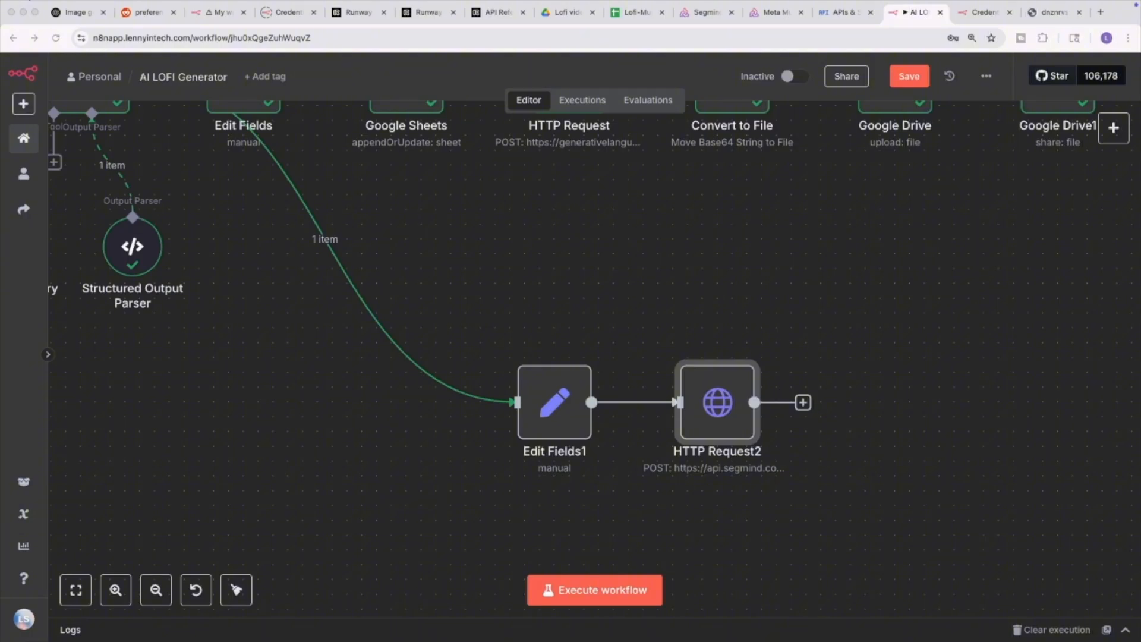
Add a Read/Write Files from Disk node after HTTP Request2 with the Write File to Disk operation
{"action": "scroll", "coordinate": [805, 423], "scroll_direction": "right", "scroll_amount": 5}
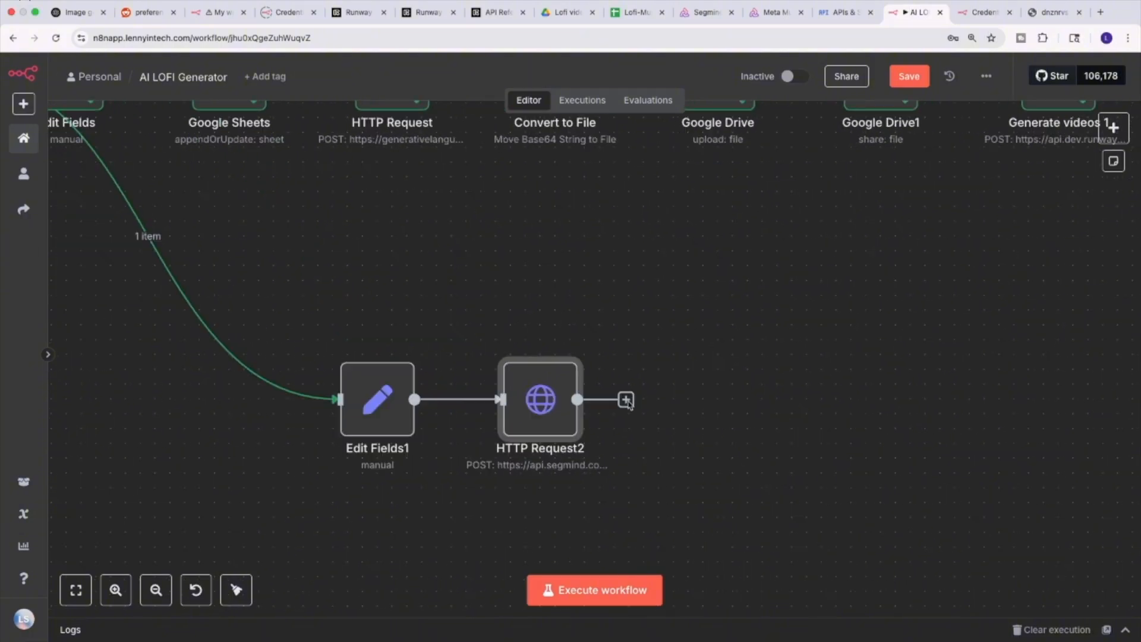
{"action": "left_click", "coordinate": [625, 399]}
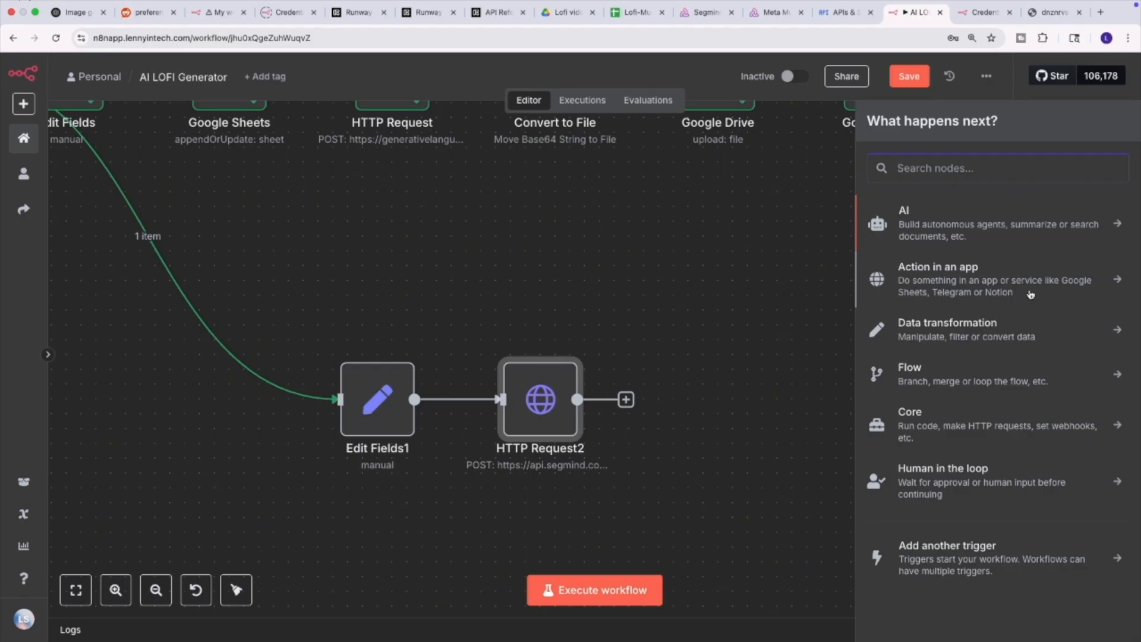
{"action": "type", "text": "write"}
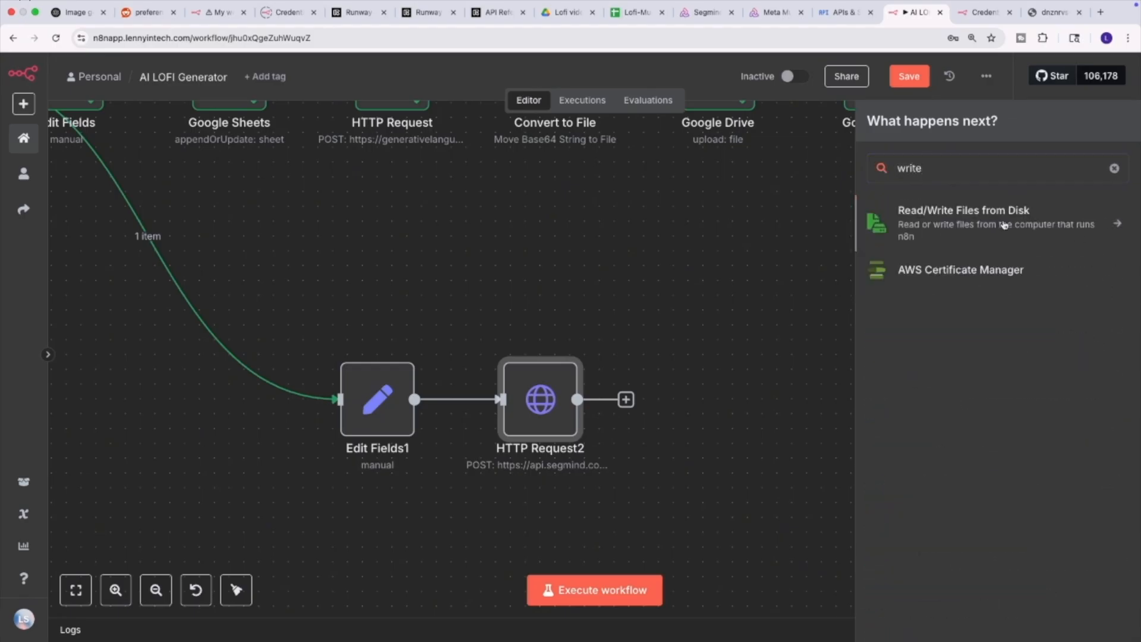
{"action": "left_click", "coordinate": [1004, 225]}
{"action": "left_click", "coordinate": [927, 273]}
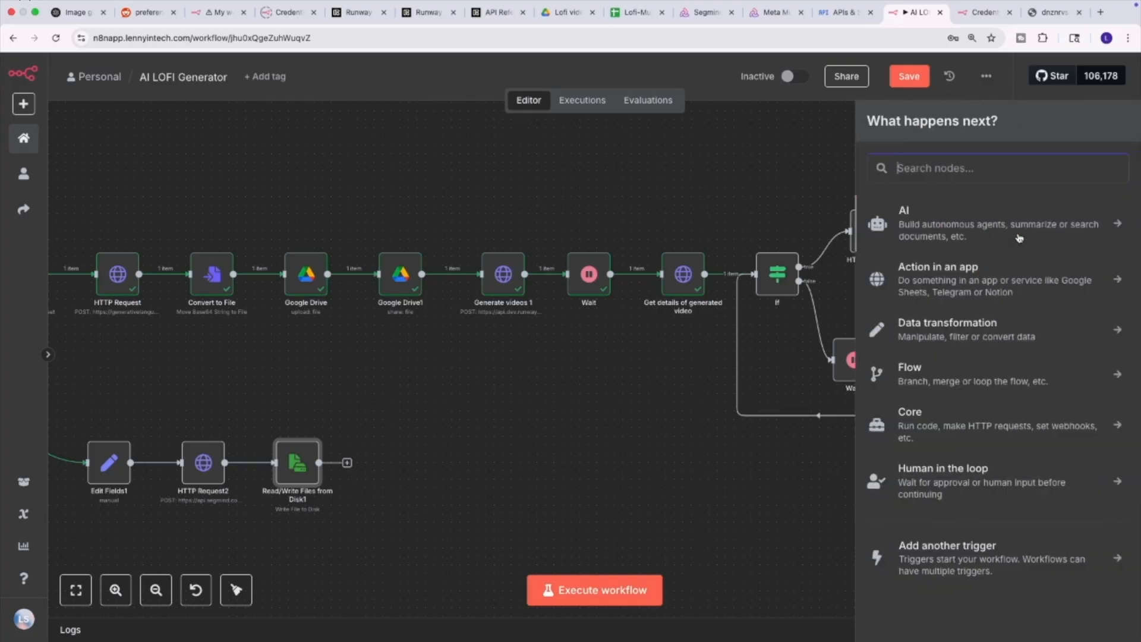
Add a Merge node after the video branch's Read/Write Files from Disk node and connect Read/Write Files from Disk1 to its second input
{"action": "type", "text": "merg"}
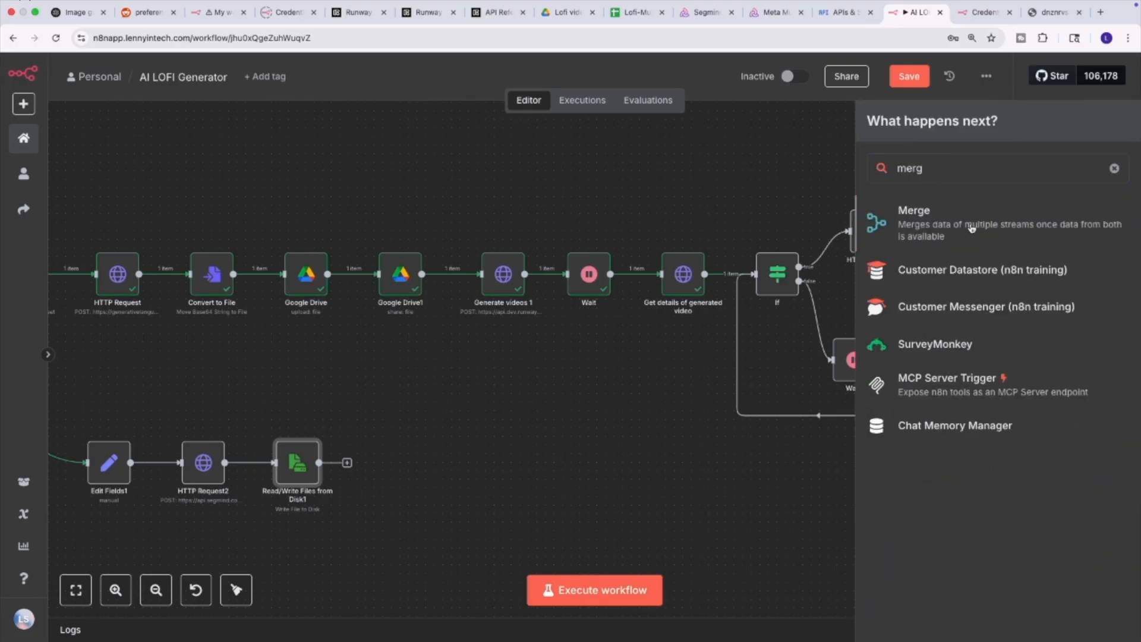
{"action": "left_click", "coordinate": [972, 228]}
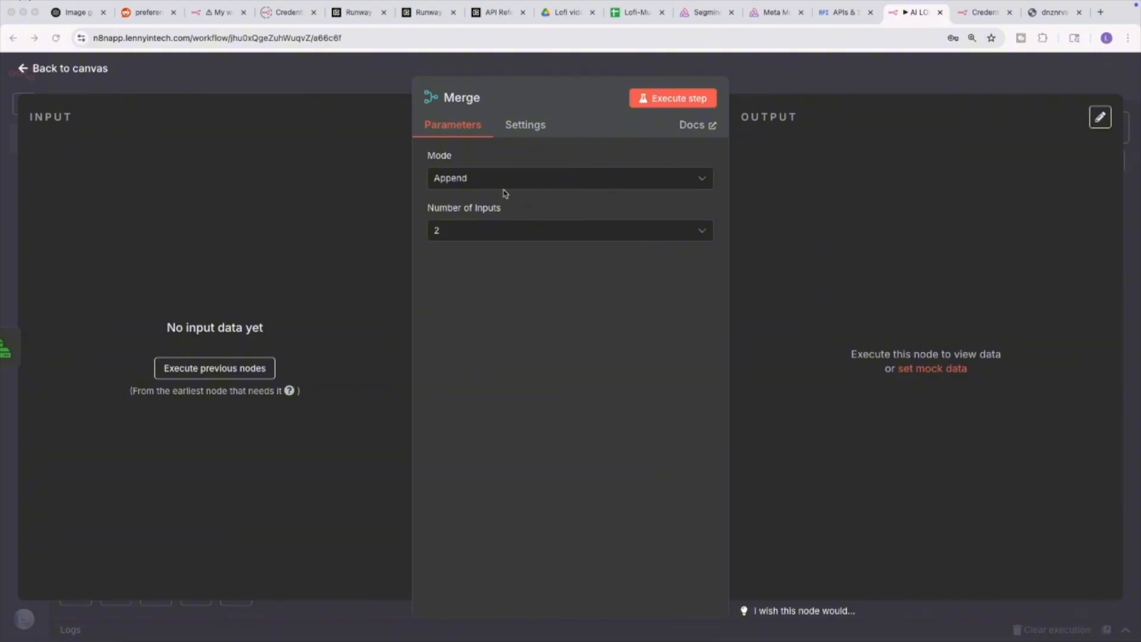
{"action": "left_click", "coordinate": [36, 84]}
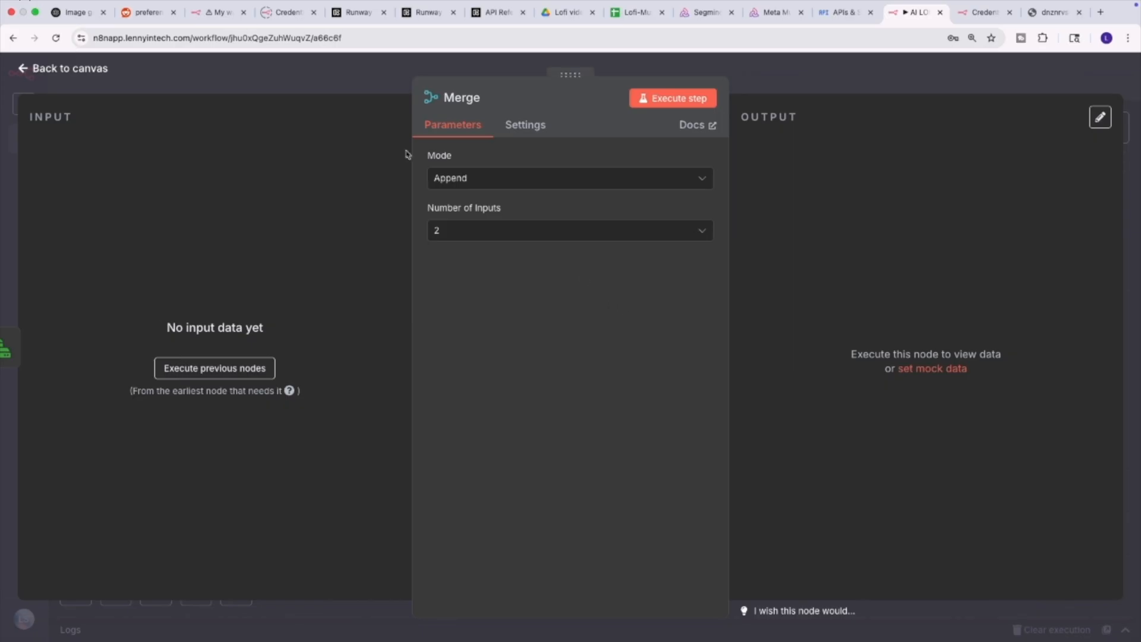
{"action": "key", "text": "Escape"}
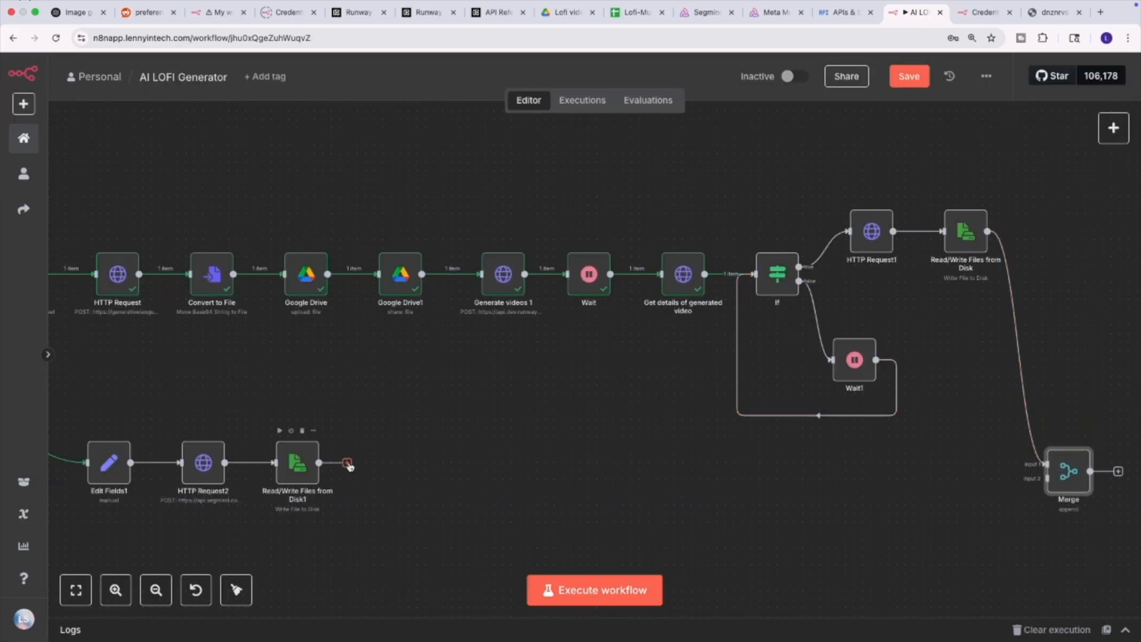
{"action": "left_click_drag", "start_coordinate": [347, 464], "coordinate": [1044, 479]}
{"action": "scroll", "coordinate": [644, 540], "scroll_direction": "right", "scroll_amount": 3}
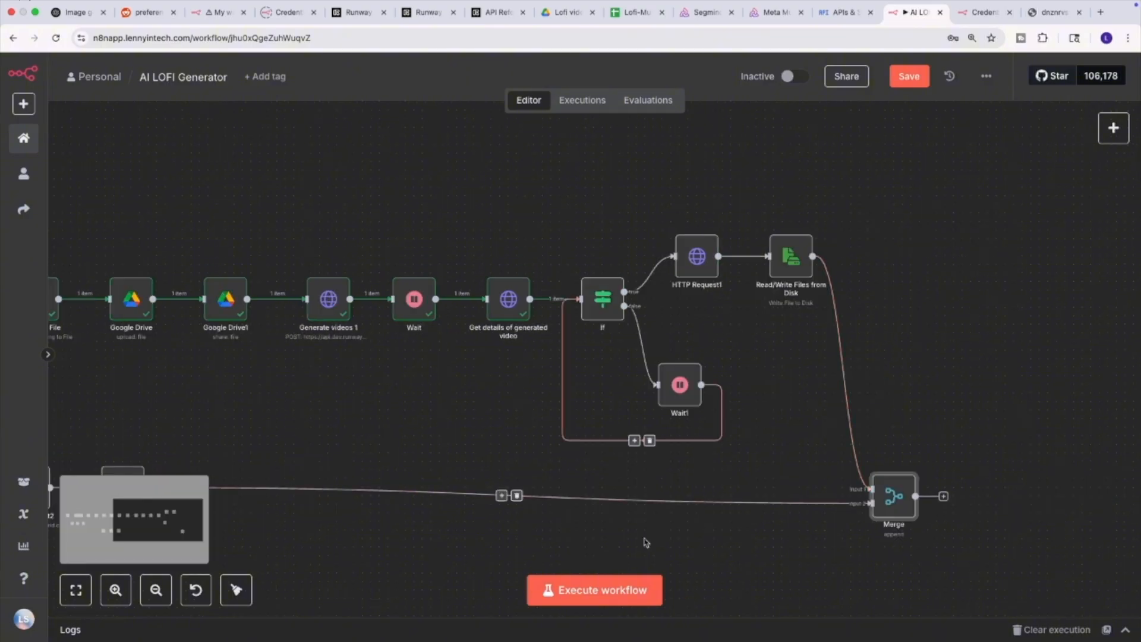
Execute the workflow, view the video output of the video branch's Read/Write Files from Disk node, and return to the canvas
{"action": "left_click", "coordinate": [591, 596]}
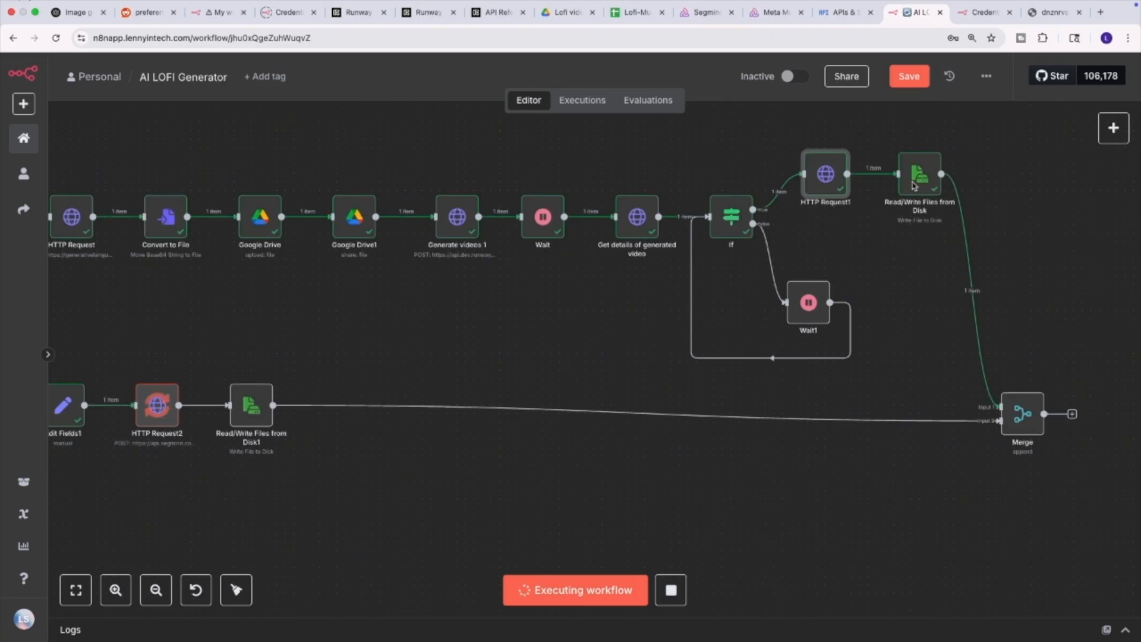
{"action": "left_click", "coordinate": [922, 184]}
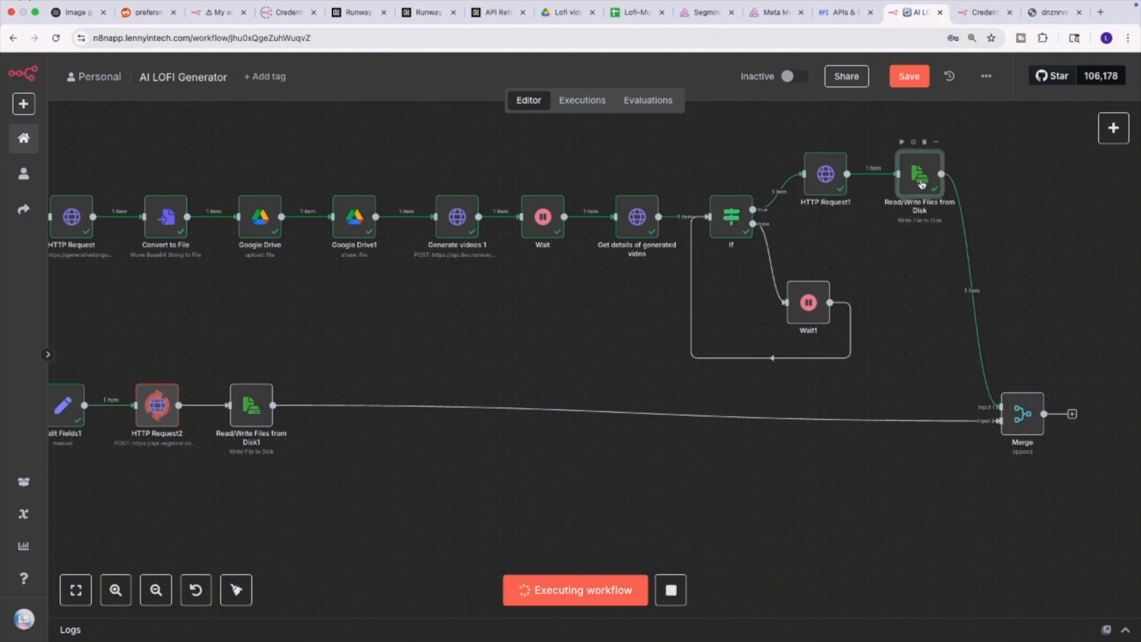
{"action": "double_click", "coordinate": [921, 184]}
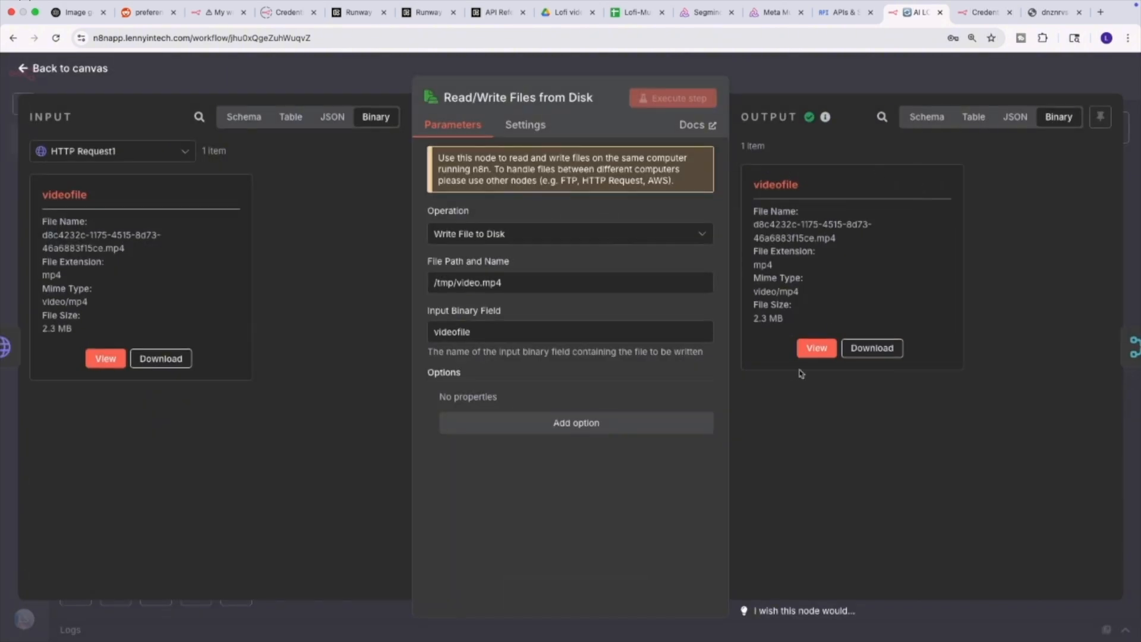
{"action": "left_click", "coordinate": [815, 351]}
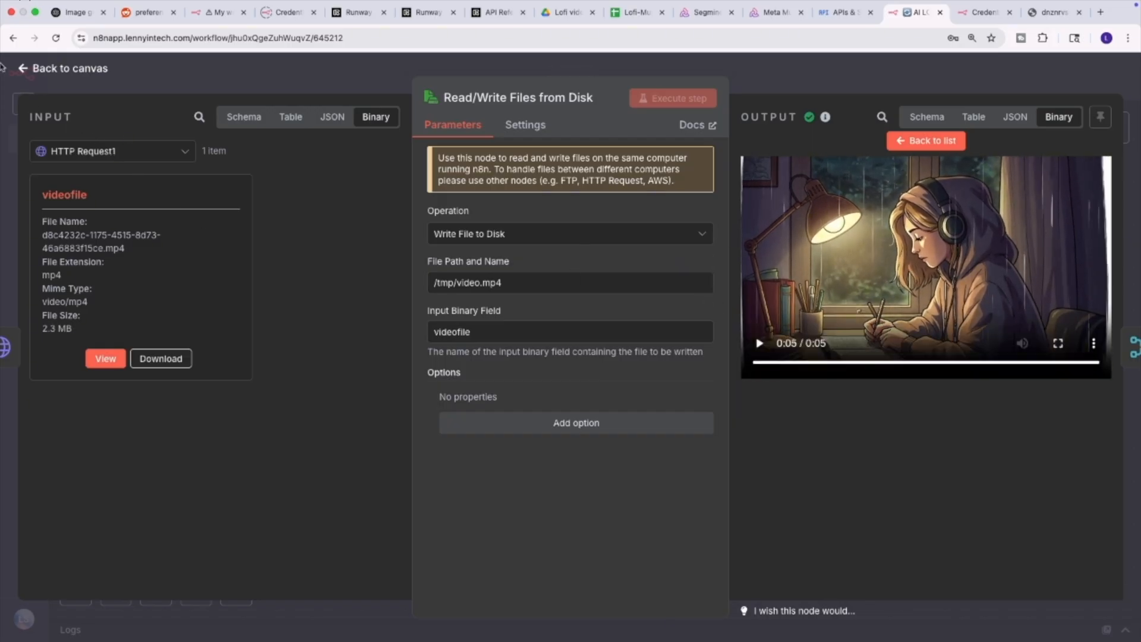
{"action": "left_click", "coordinate": [22, 68]}
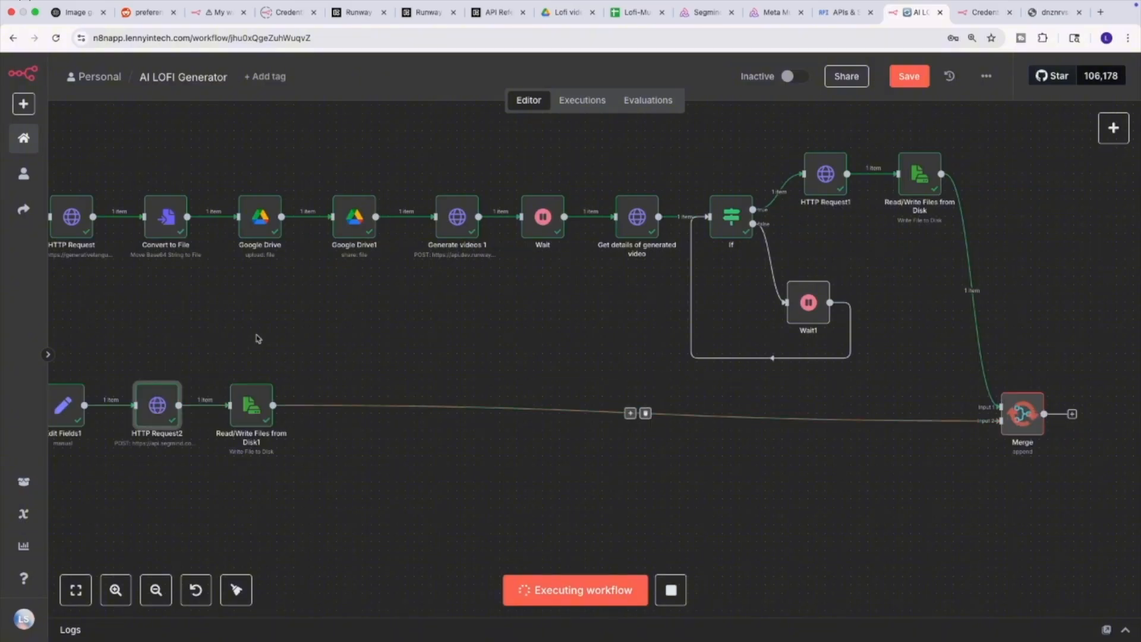
Play the generated audio output of the Read/Write Files from Disk1 node and return to the canvas
{"action": "double_click", "coordinate": [241, 413]}
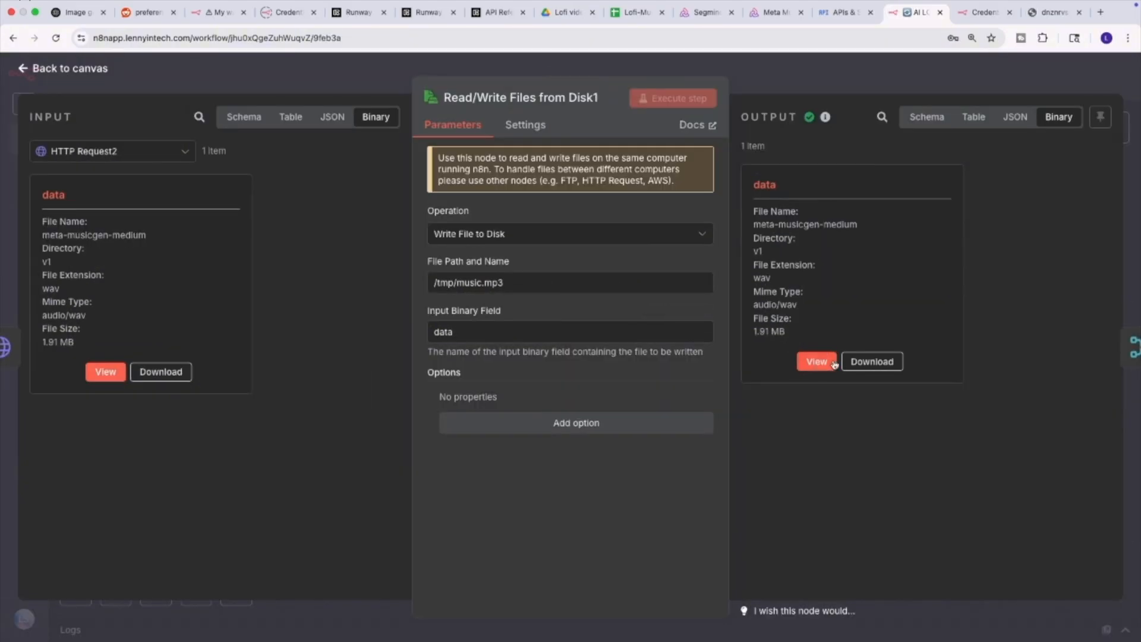
{"action": "left_click", "coordinate": [816, 361]}
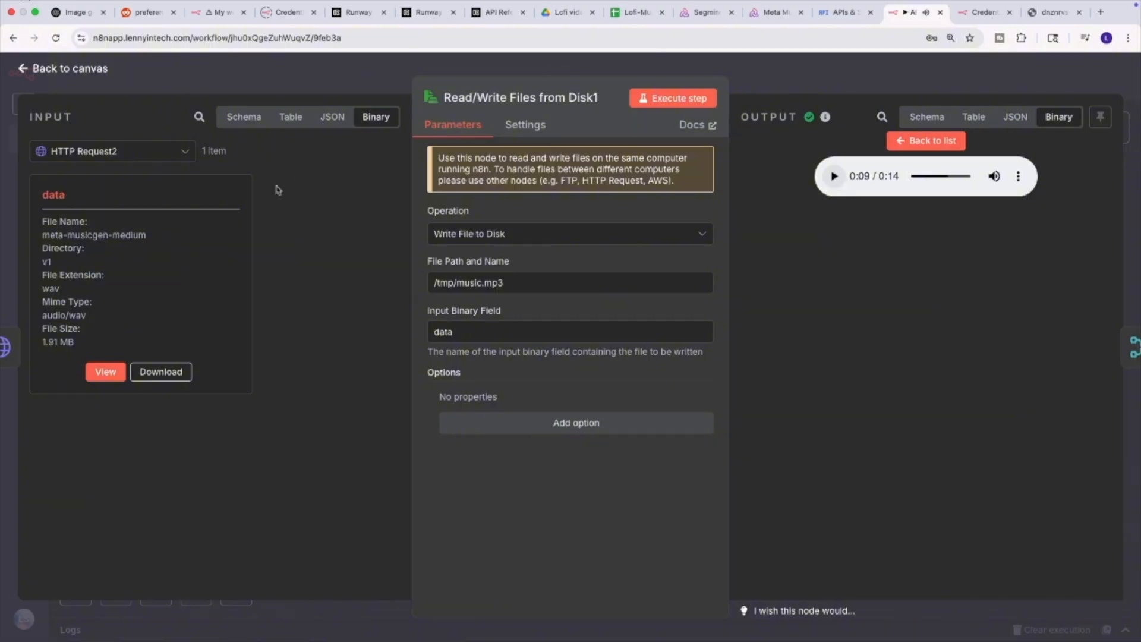
{"action": "left_click", "coordinate": [52, 71]}
Add an Execute Command node after the Merge node
{"action": "scroll", "coordinate": [642, 492], "scroll_direction": "right", "scroll_amount": 10}
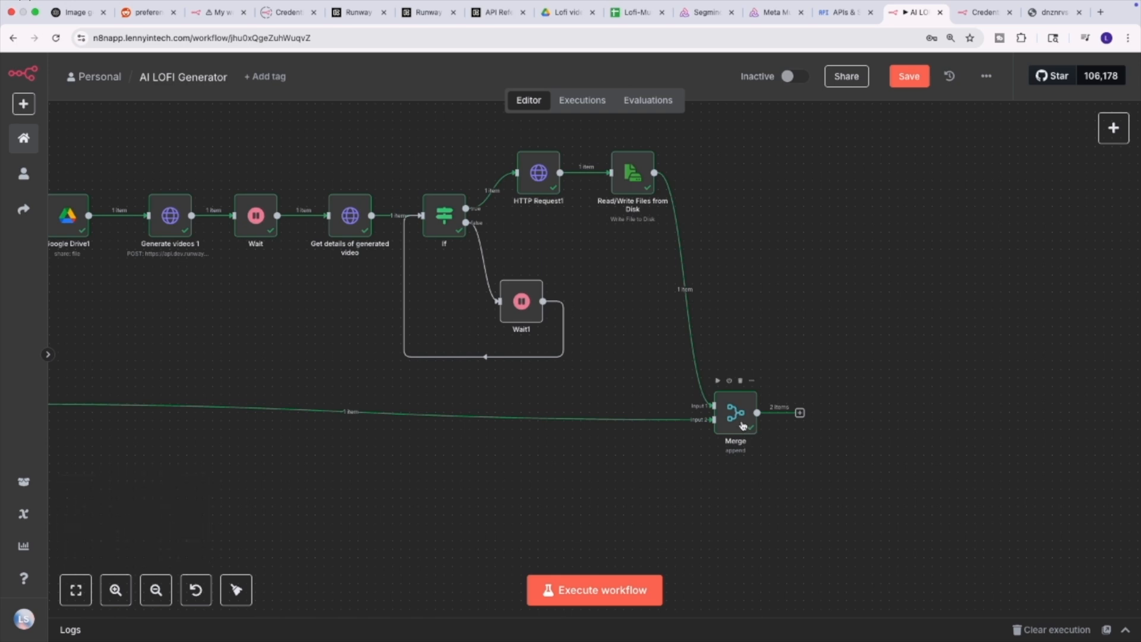
{"action": "left_click", "coordinate": [799, 413]}
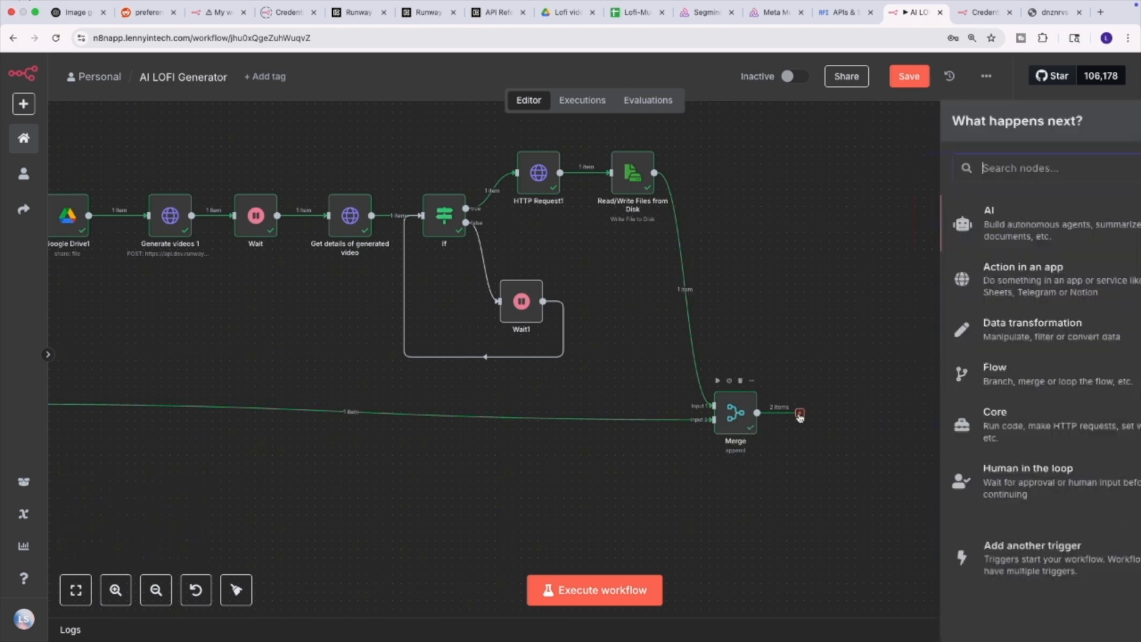
{"action": "type", "text": "exe"}
{"action": "left_click", "coordinate": [906, 268]}
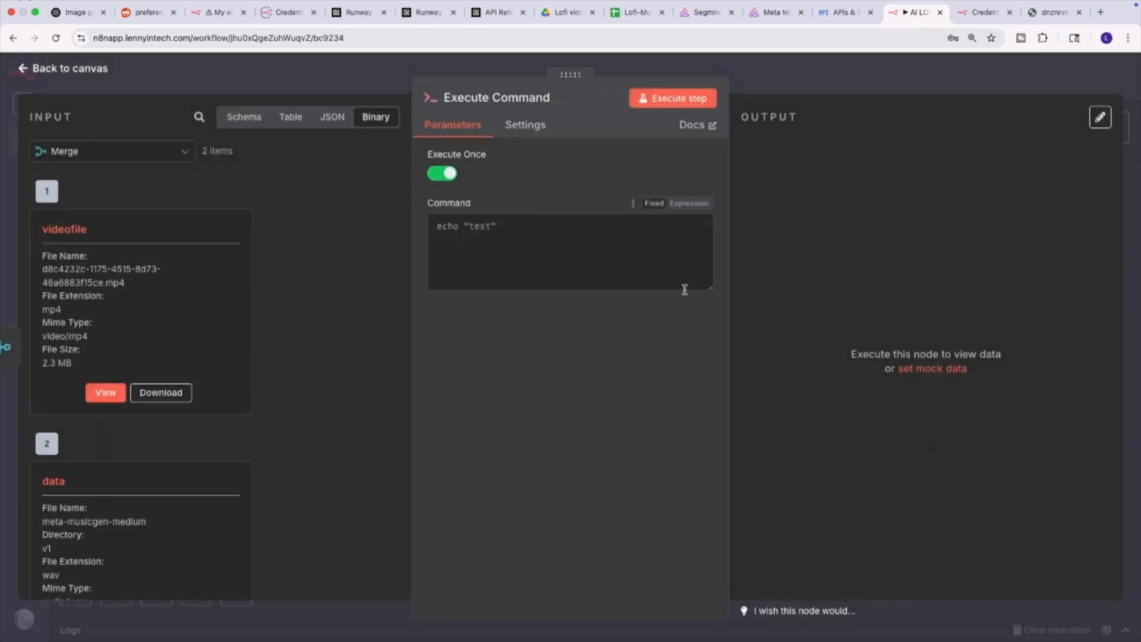
Set the command to ffmpeg -y -stream_loop -1 -i /tmp/video.mp4 -i /tmp/music.mp3 -shortest -c:v libx264 -preset veryfast -crf 23 -c:a aac -b:a 192k -movflags +faststart /tmp/final_lofi_video.mp4
{"action": "left_click", "coordinate": [466, 232]}
{"action": "type", "text": "ffmpeg -y -stream_loop -1 -i /tmp/video.mp4 -i /tmp/music.mp3 -shortest -c:v libx264 -preset veryfast -crf 23 -c:a aac -b:a 192k -movflags +faststart /tmp/final_lofi_video.mp4"}
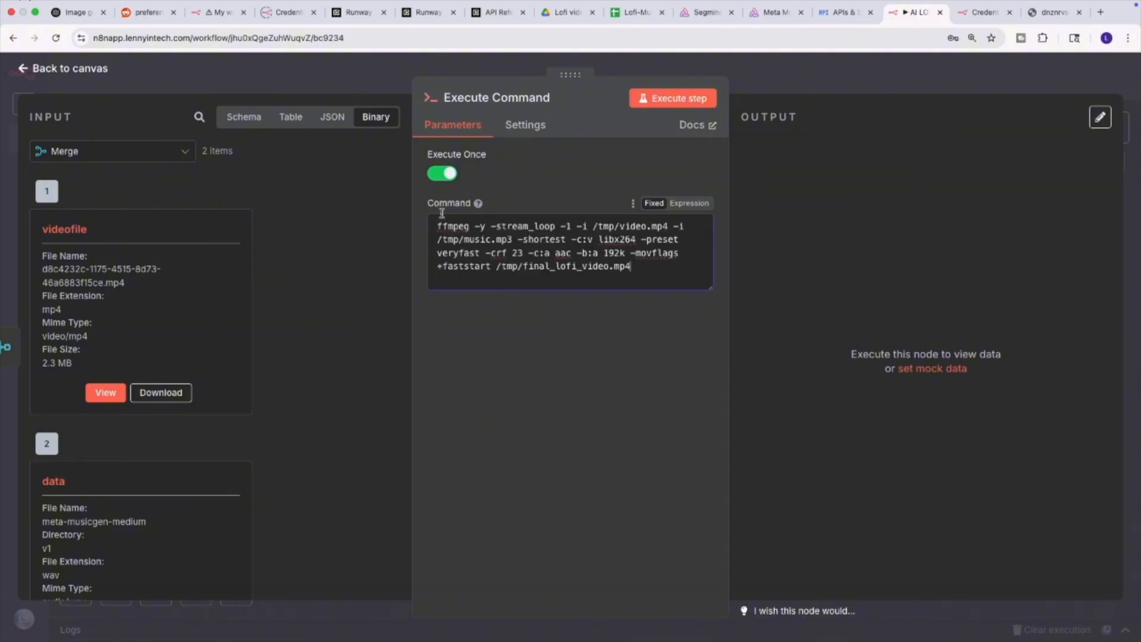
{"action": "scroll", "coordinate": [255, 451], "scroll_direction": "down", "scroll_amount": 3}
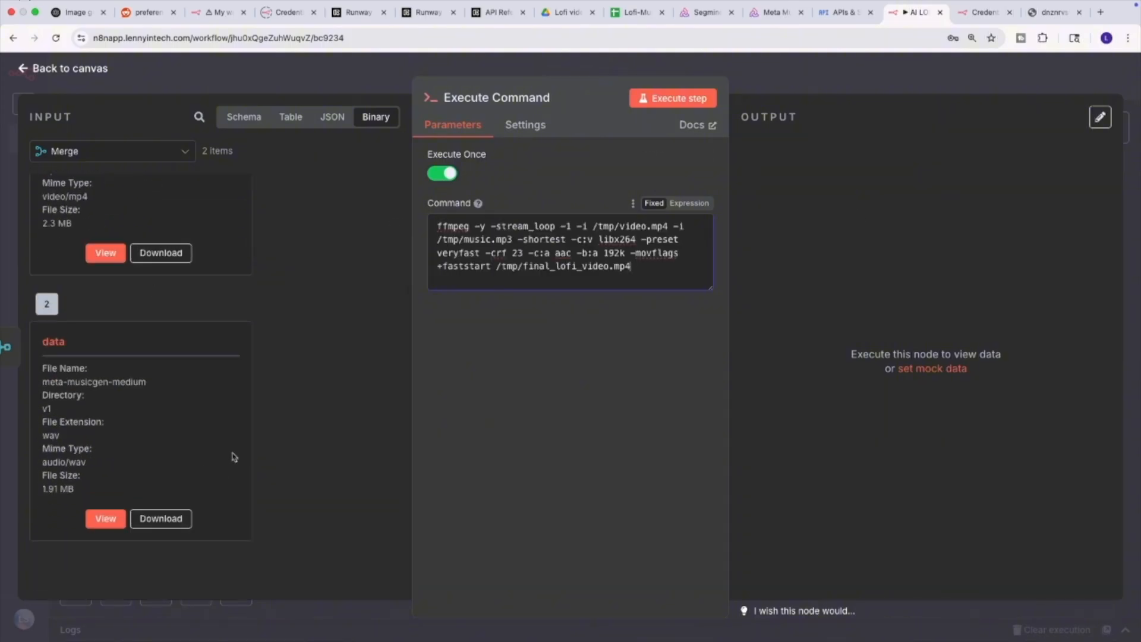
{"action": "left_click", "coordinate": [24, 69]}
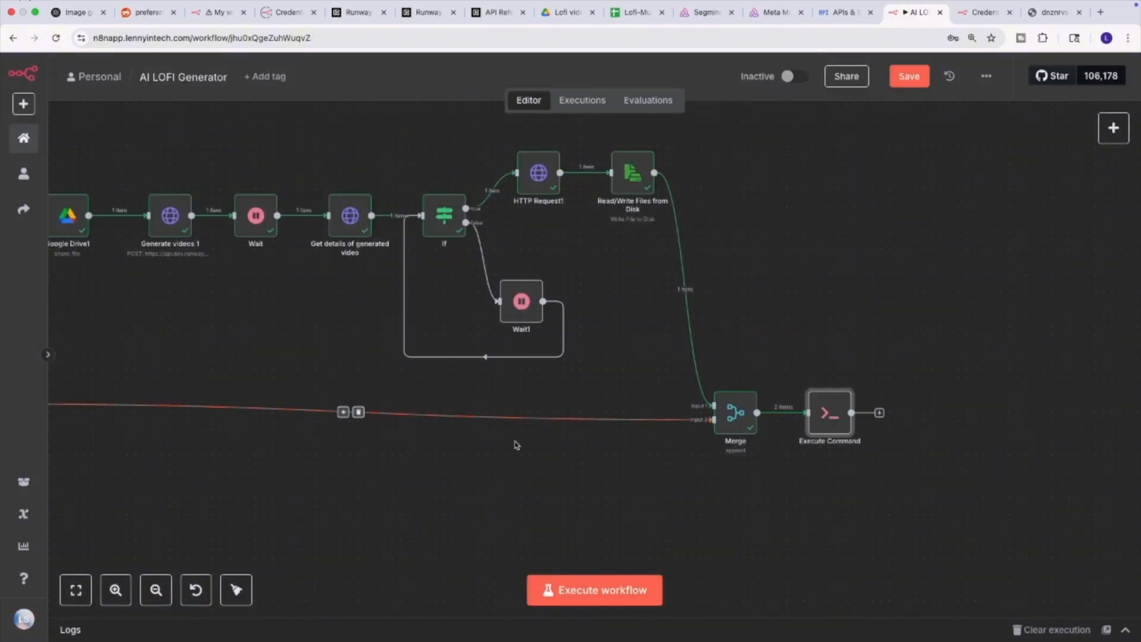
Check the music file path in the Read/Write Files from Disk1 node and return to the canvas
{"action": "scroll", "coordinate": [624, 439], "scroll_direction": "left", "scroll_amount": 5}
{"action": "scroll", "coordinate": [624, 439], "scroll_direction": "left", "scroll_amount": 2}
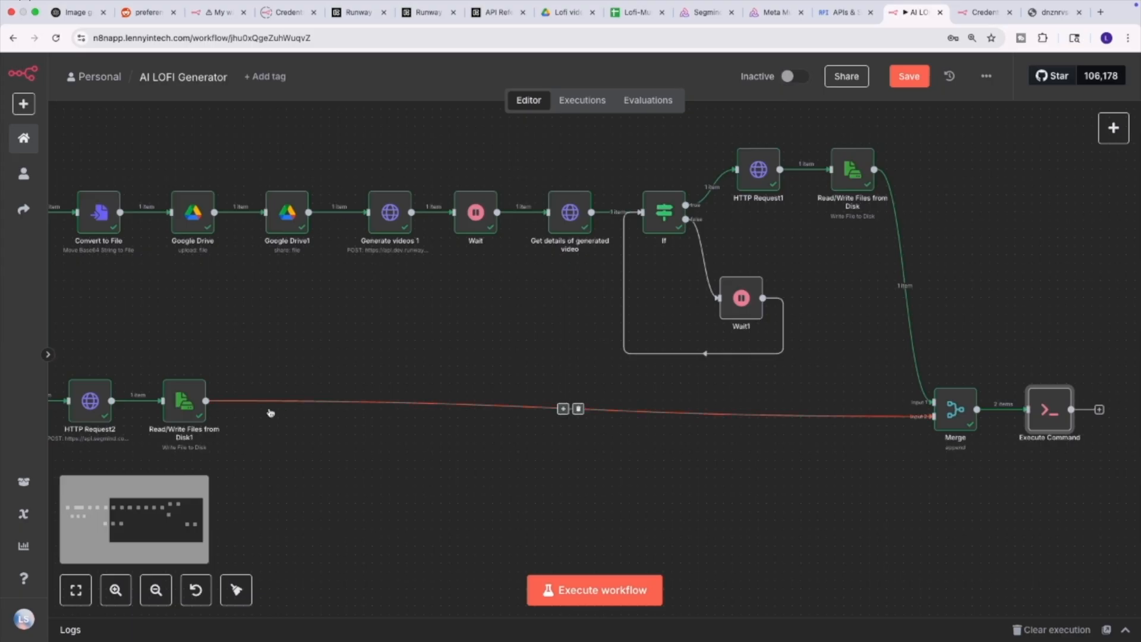
{"action": "mouse_move", "coordinate": [184, 416]}
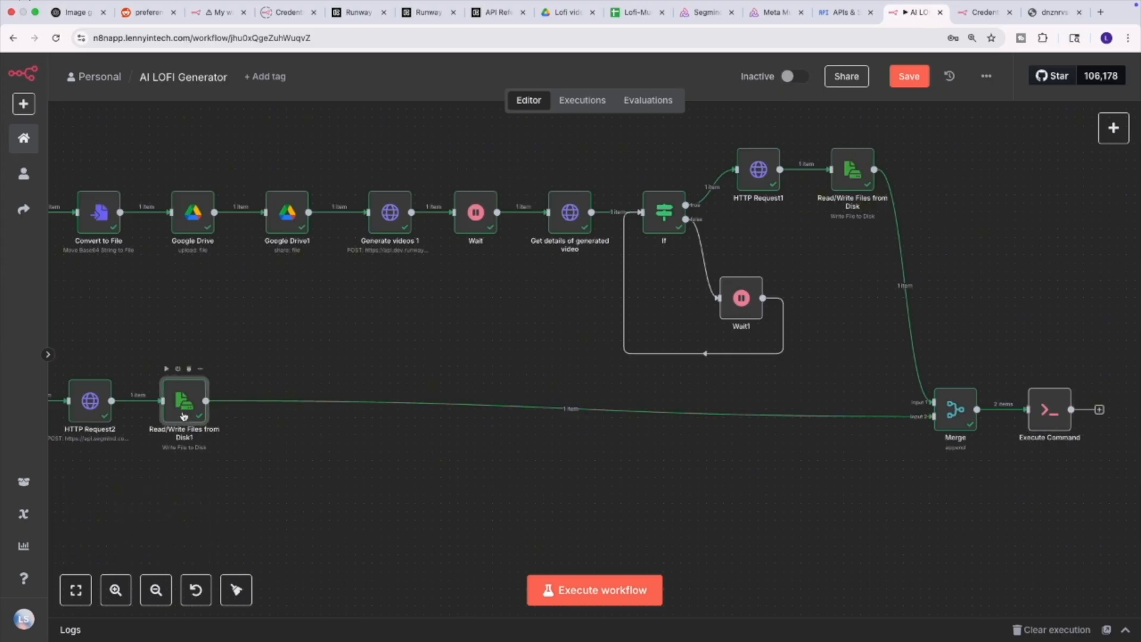
{"action": "double_click", "coordinate": [184, 416]}
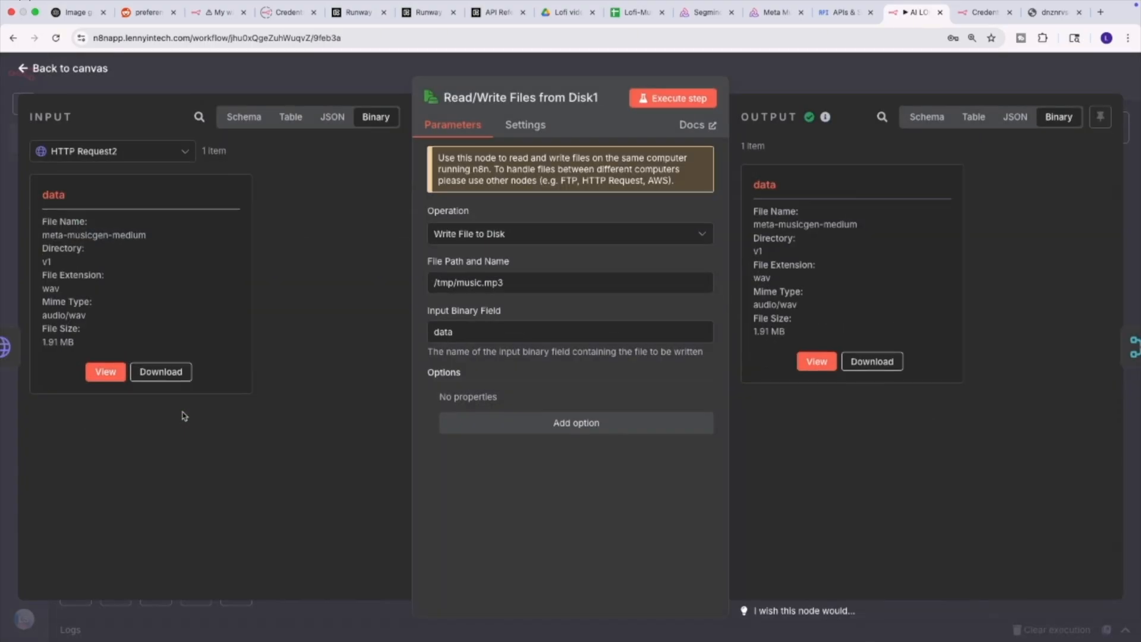
{"action": "left_click", "coordinate": [25, 70]}
Remove the -shortest option from the ffmpeg command in the Execute Command node and return to the canvas
{"action": "scroll", "coordinate": [814, 416], "scroll_direction": "right", "scroll_amount": 5}
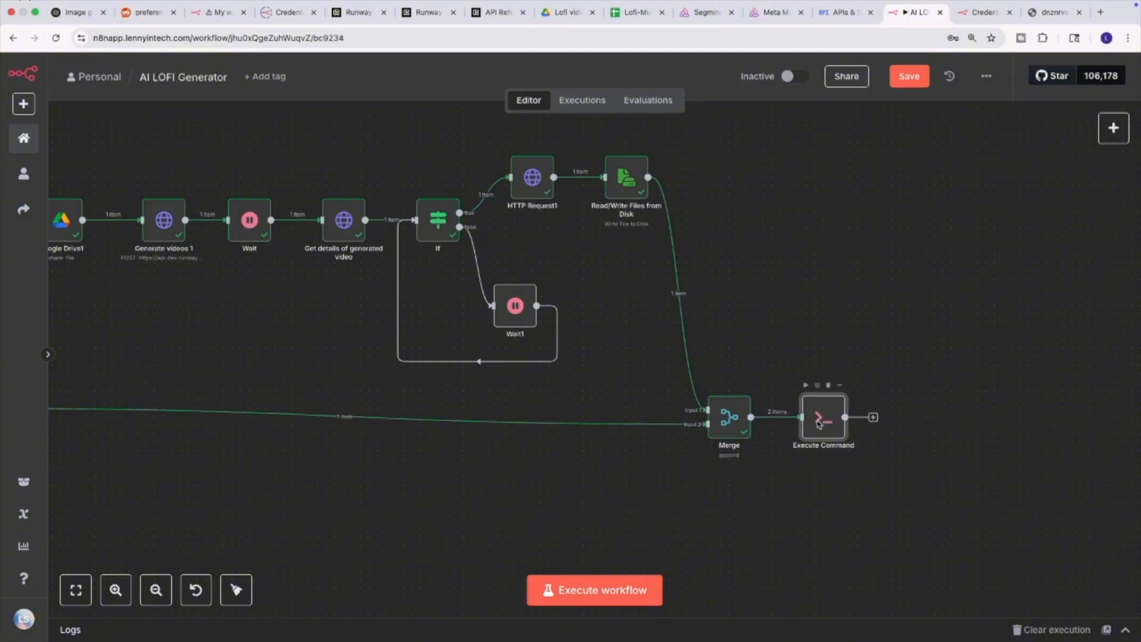
{"action": "double_click", "coordinate": [819, 424]}
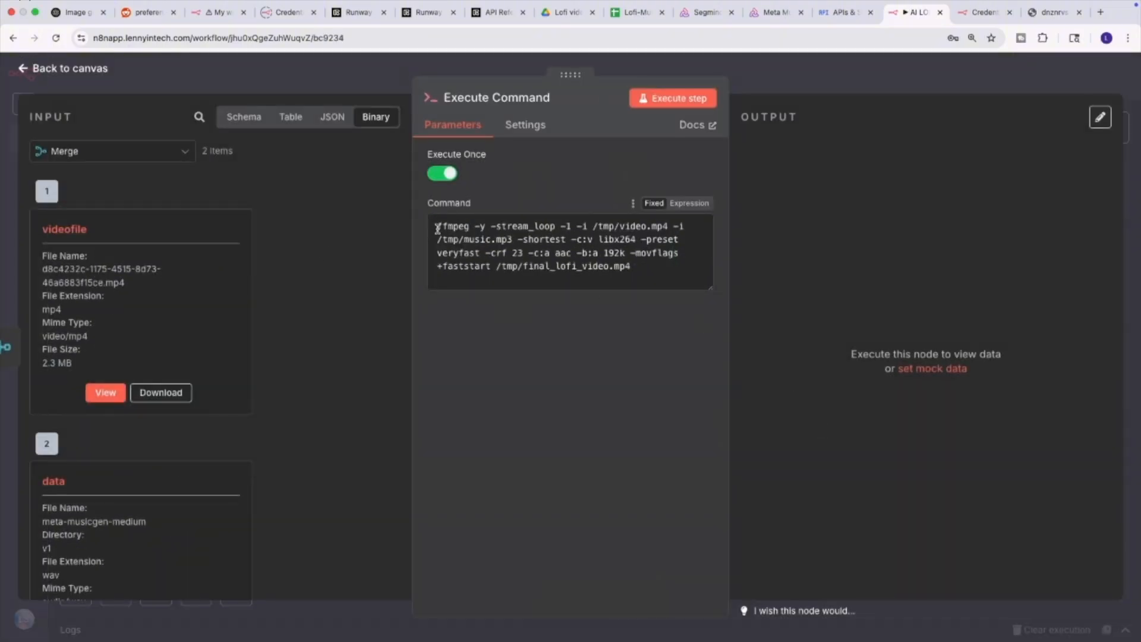
{"action": "left_click_drag", "start_coordinate": [473, 226], "coordinate": [487, 226]}
{"action": "left_click_drag", "start_coordinate": [526, 266], "coordinate": [624, 263]}
{"action": "left_click", "coordinate": [479, 227]}
{"action": "double_click", "coordinate": [526, 227]}
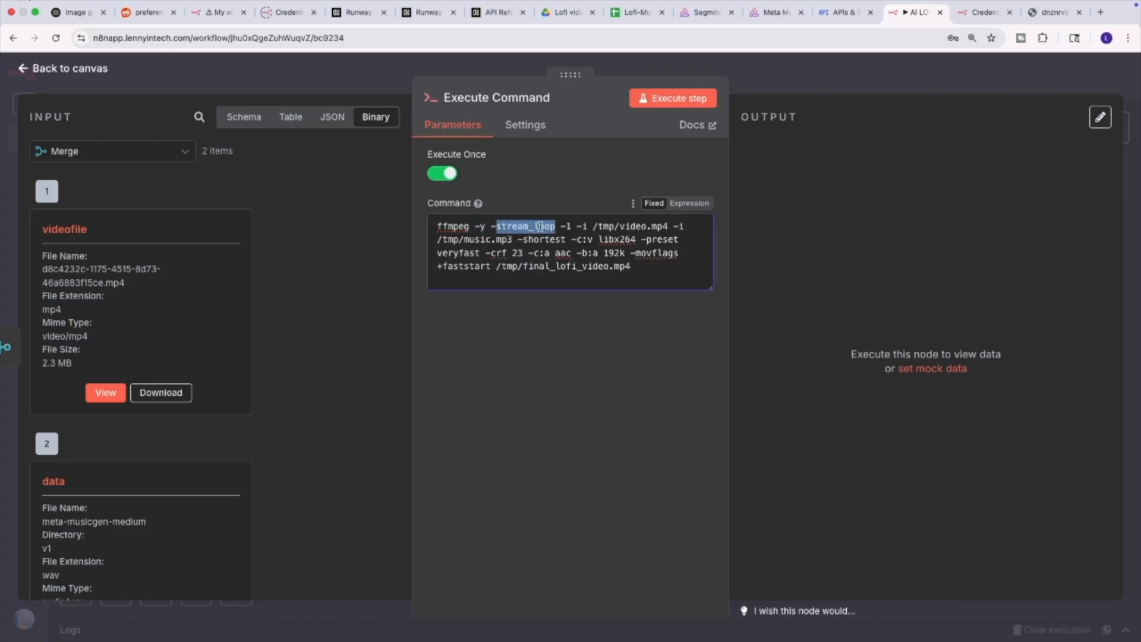
{"action": "double_click", "coordinate": [620, 226]}
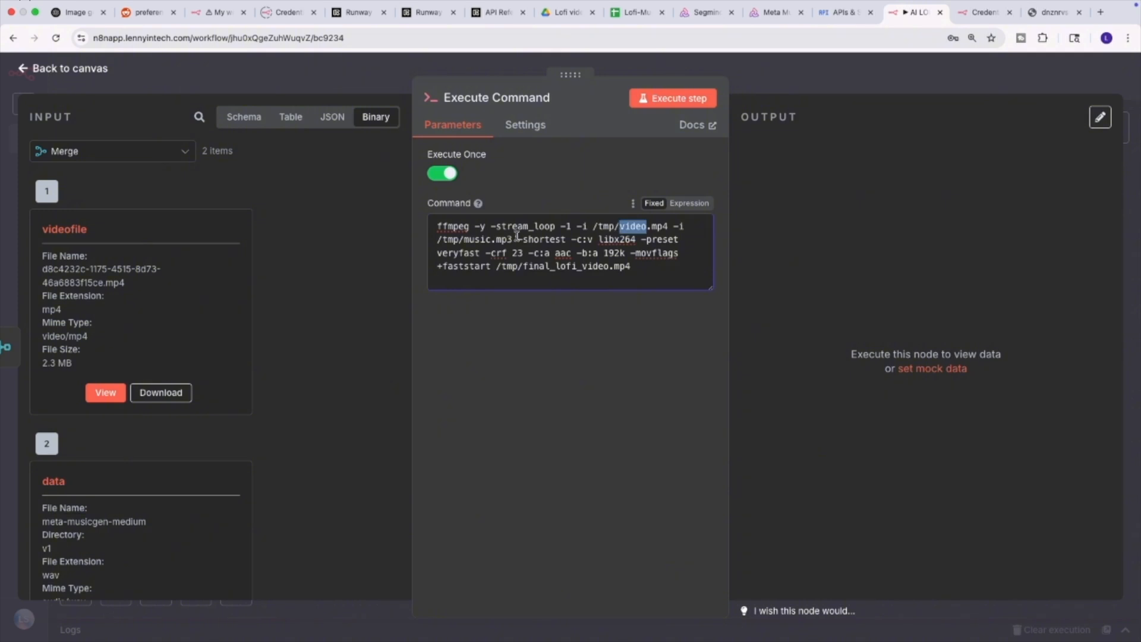
{"action": "double_click", "coordinate": [499, 238]}
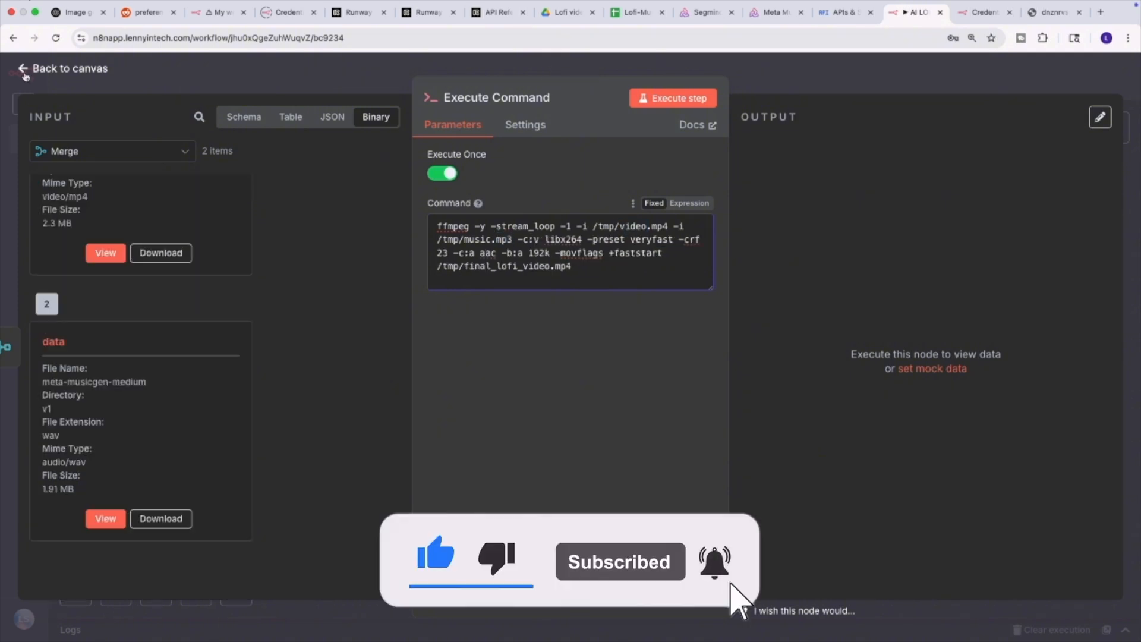
{"action": "left_click", "coordinate": [24, 69]}
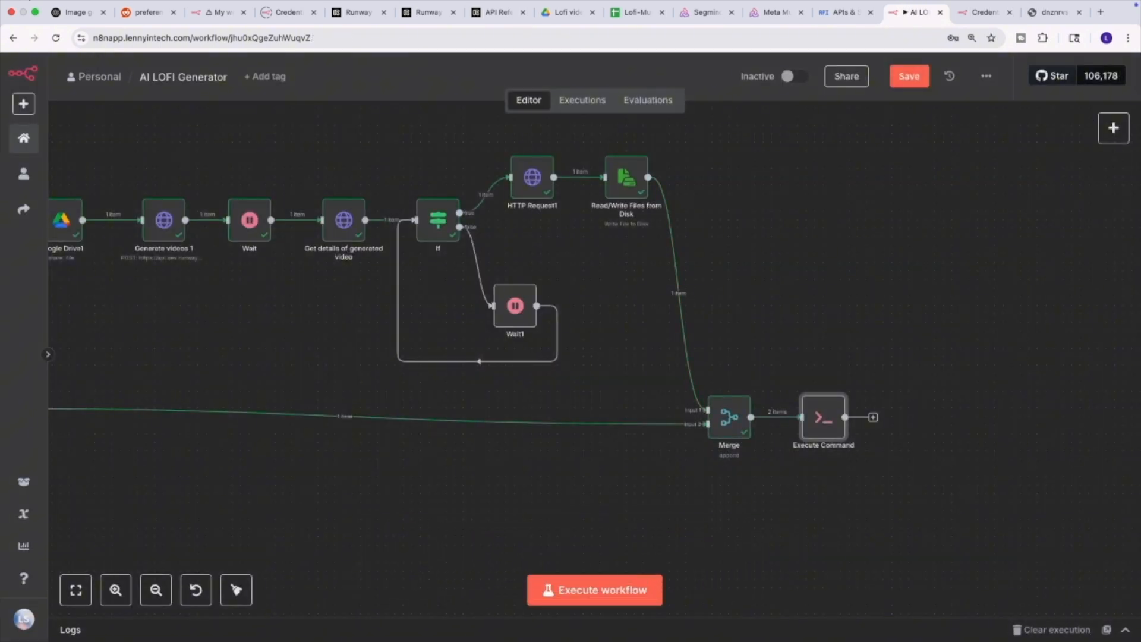
Add a Read/Write Files from Disk node after Execute Command with the Read File(s) From Disk operation, and return to the canvas
{"action": "left_click", "coordinate": [873, 417]}
{"action": "type", "text": "read"}
{"action": "left_click", "coordinate": [924, 262]}
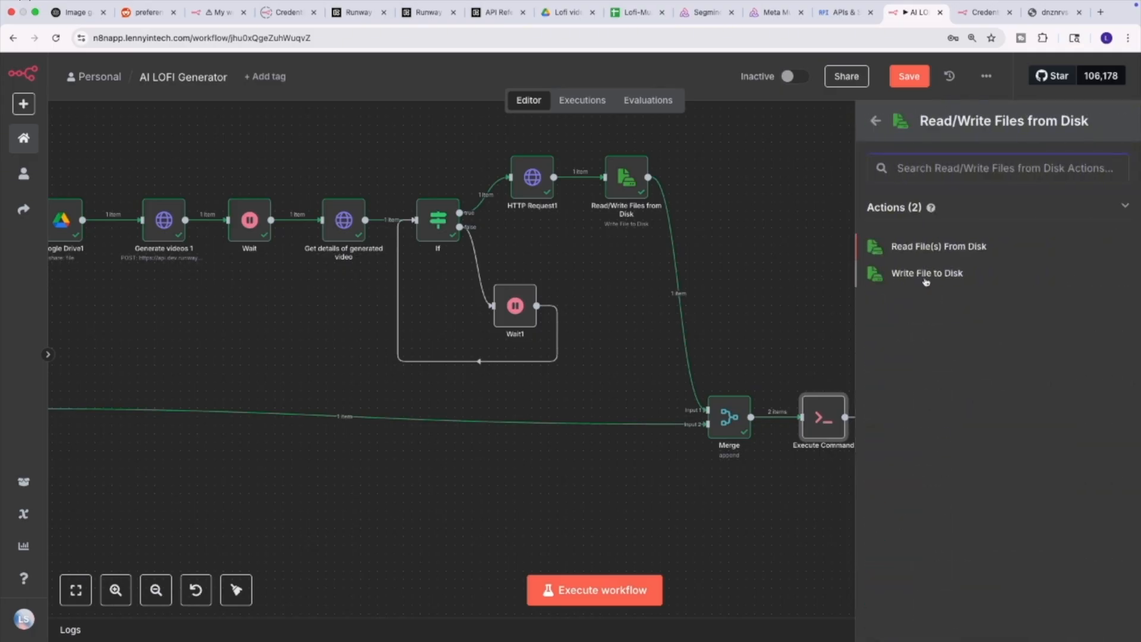
{"action": "left_click", "coordinate": [938, 245]}
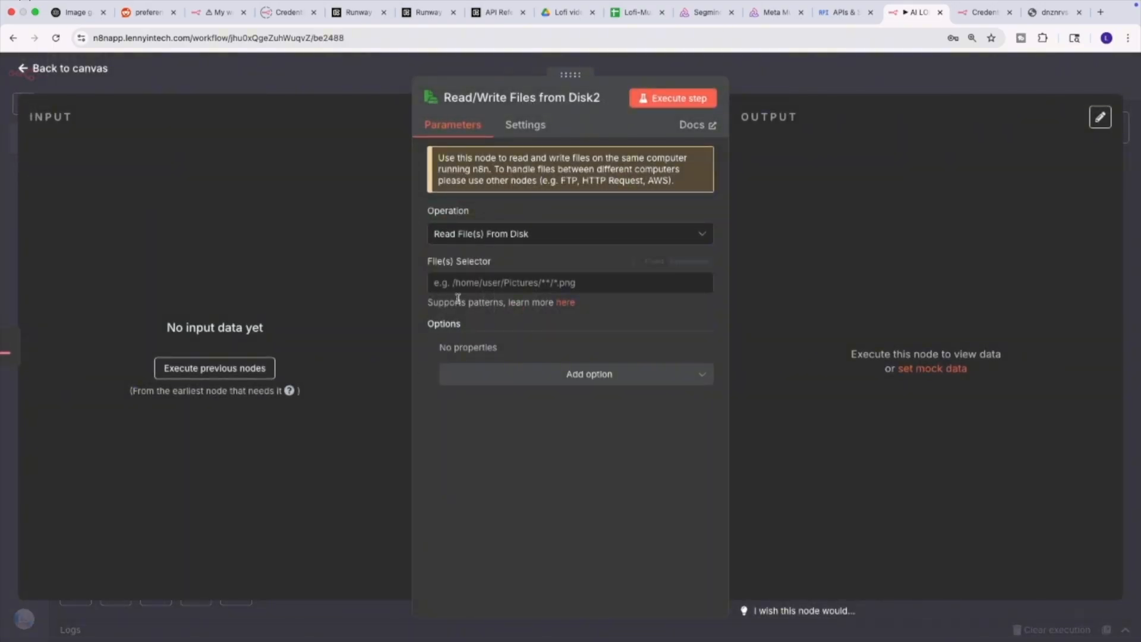
{"action": "left_click", "coordinate": [48, 71]}
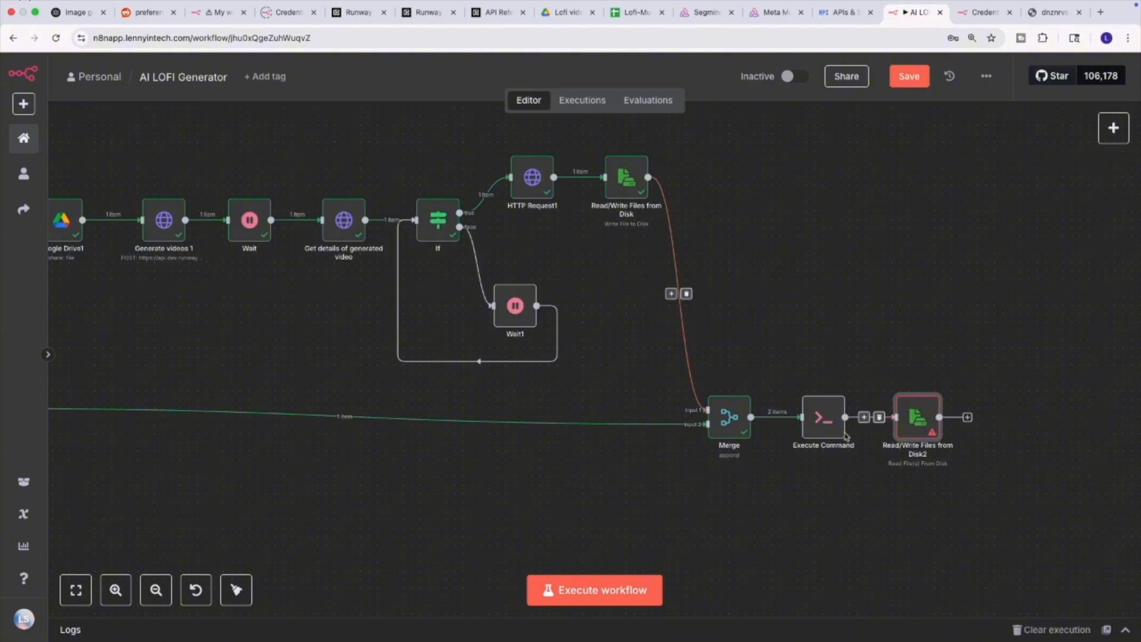
Copy the output path /tmp/final_lofi_video.mp4 from the Execute Command node into the File(s) Selector of Read/Write Files from Disk2
{"action": "double_click", "coordinate": [824, 429]}
{"action": "left_click_drag", "start_coordinate": [582, 267], "coordinate": [424, 268]}
{"action": "key", "text": "ctrl+c"}
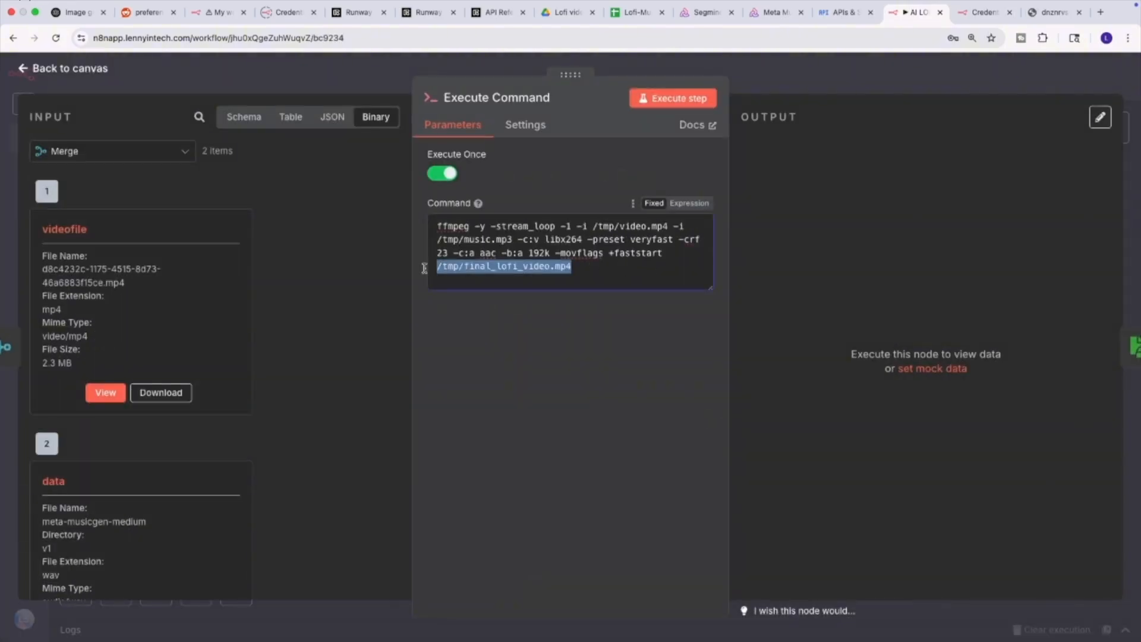
{"action": "left_click", "coordinate": [45, 69]}
{"action": "double_click", "coordinate": [916, 419]}
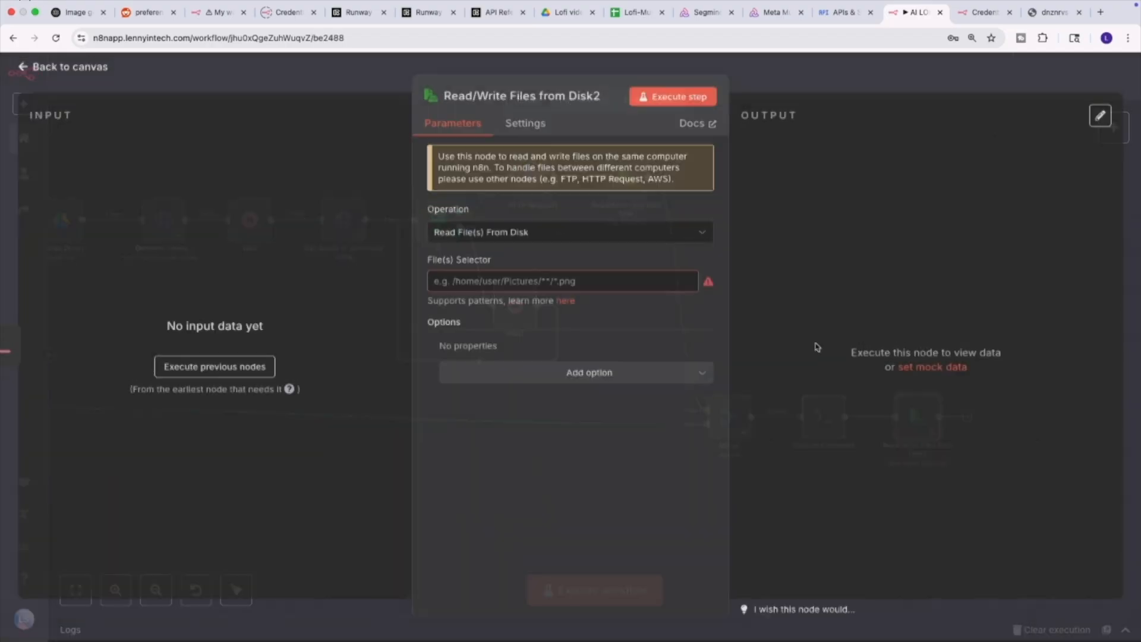
{"action": "left_click", "coordinate": [622, 278]}
{"action": "key", "text": "ctrl+v"}
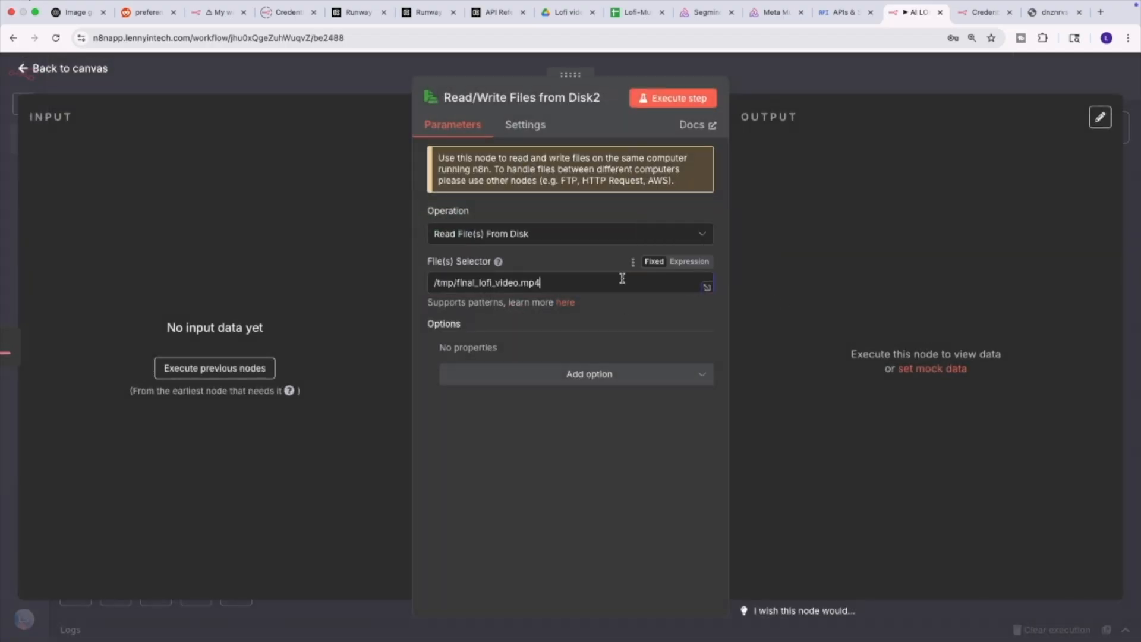
{"action": "key", "text": "Escape"}
Add a YouTube node after Read/Write Files from Disk2 with the Video resource and the Upload operation
{"action": "left_click", "coordinate": [967, 418]}
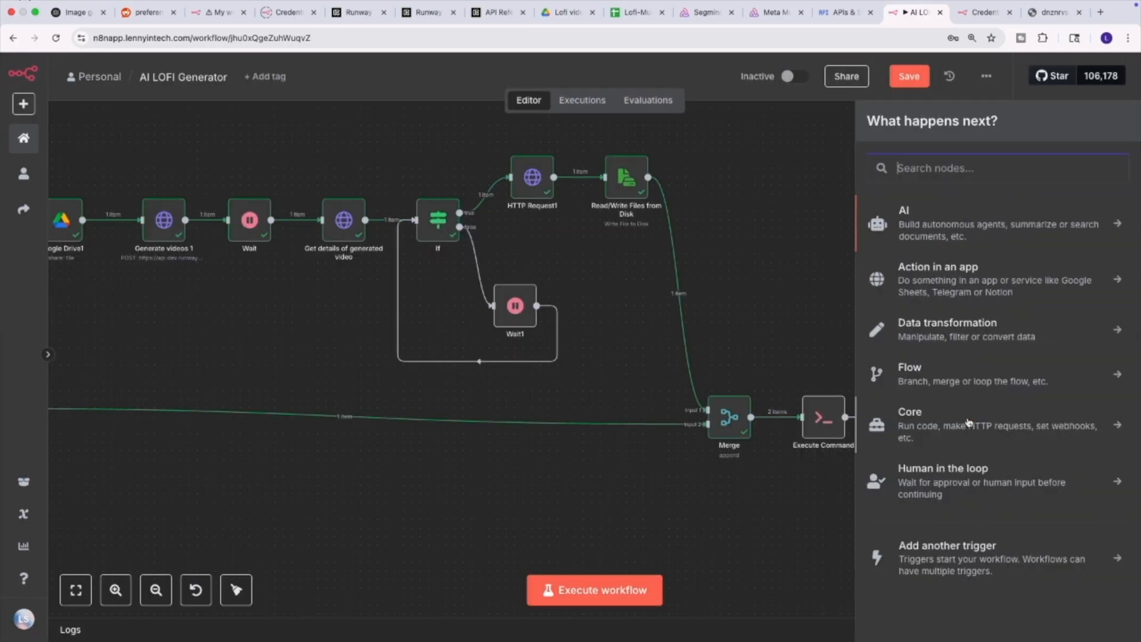
{"action": "type", "text": "yout"}
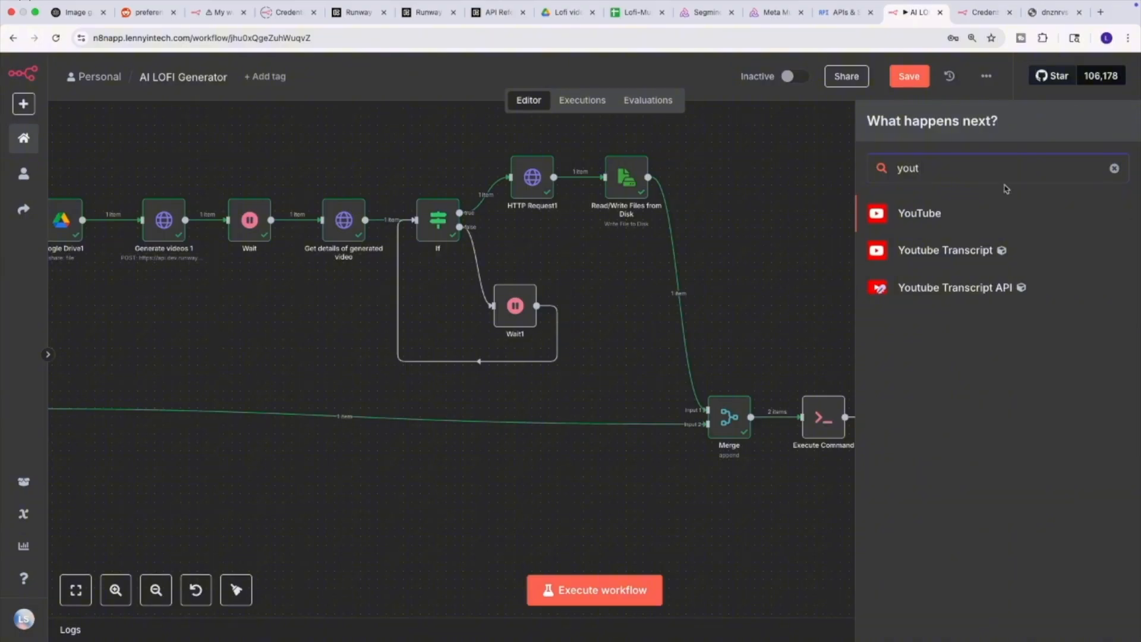
{"action": "left_click", "coordinate": [932, 229]}
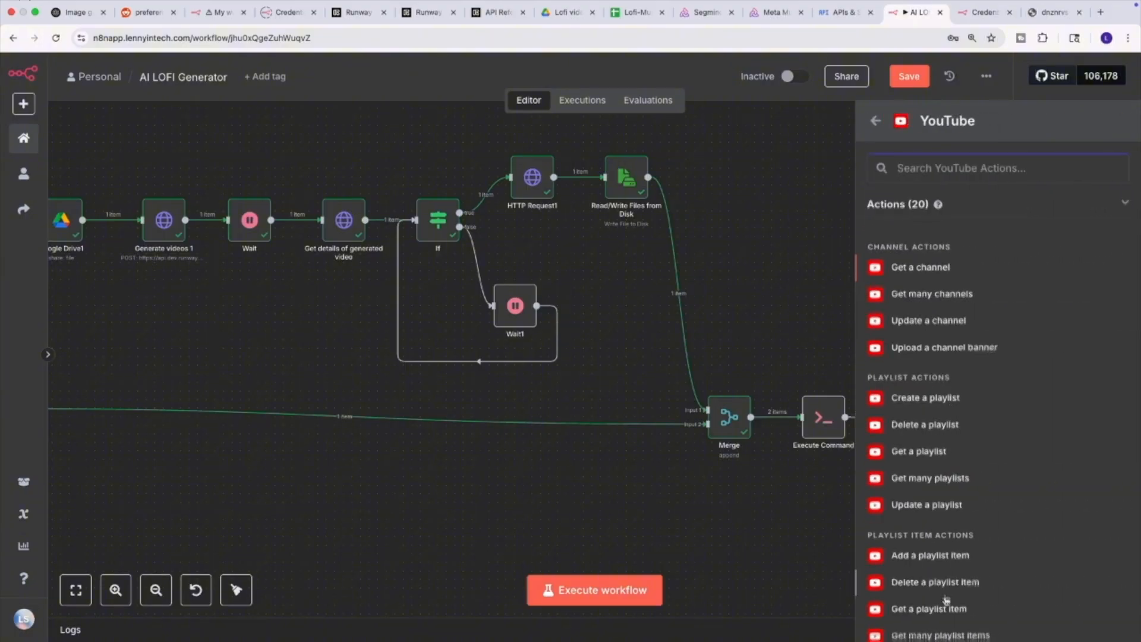
{"action": "scroll", "coordinate": [945, 600], "scroll_direction": "down", "scroll_amount": 5}
{"action": "left_click", "coordinate": [945, 598]}
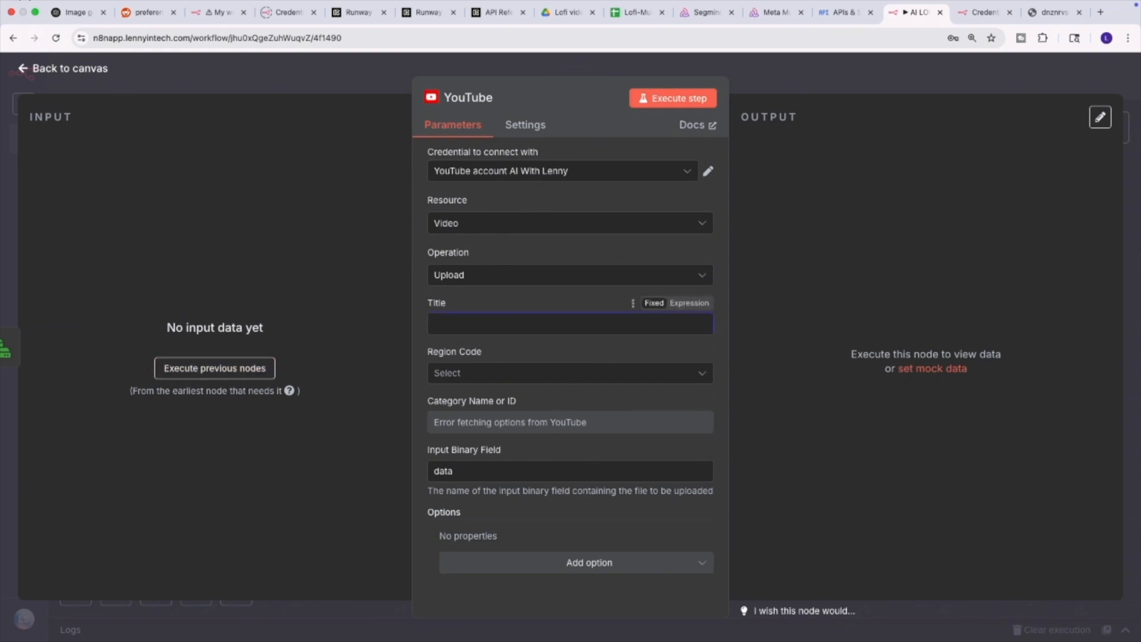
Set the YouTube video title to the expression {{ $('Edit Fields').item.json['Music title'] }} and the region code to Canada - CA
{"action": "key", "text": "super+Tab"}
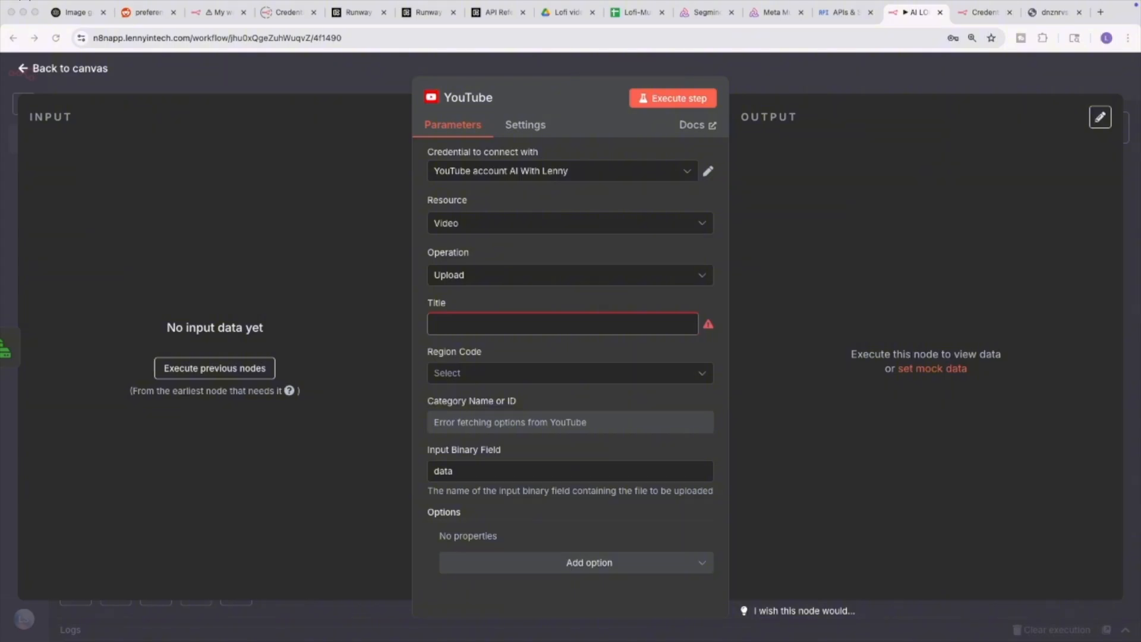
{"action": "left_click", "coordinate": [473, 328]}
{"action": "type", "text": "{{ $('Edit Fields').item.json['Music title'] }}"}
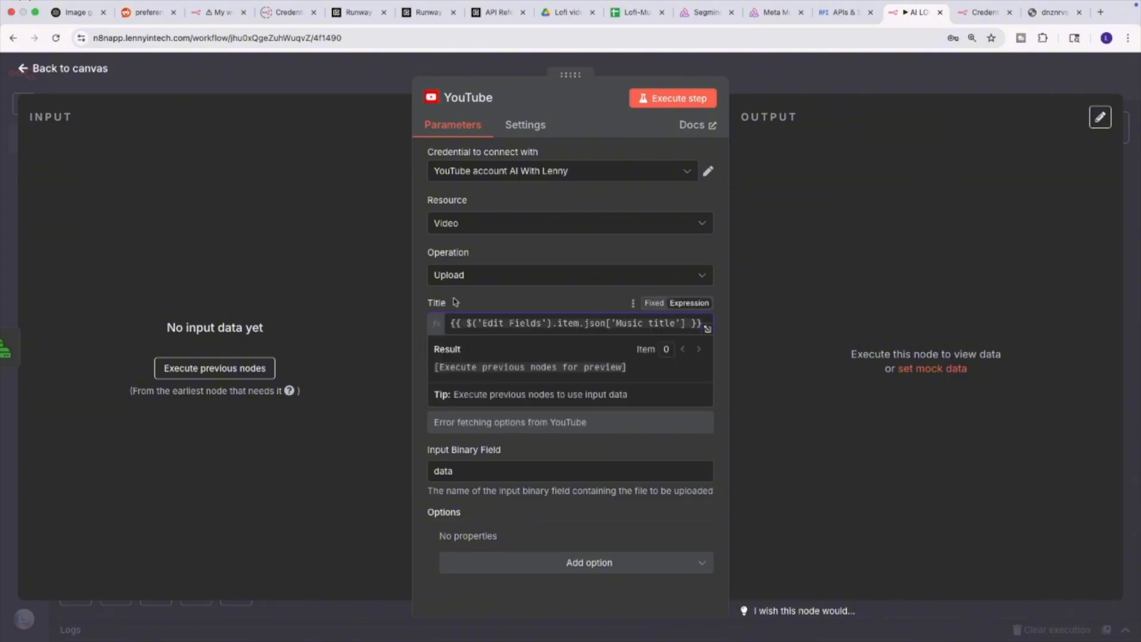
{"action": "left_click", "coordinate": [488, 298]}
{"action": "left_click", "coordinate": [499, 374]}
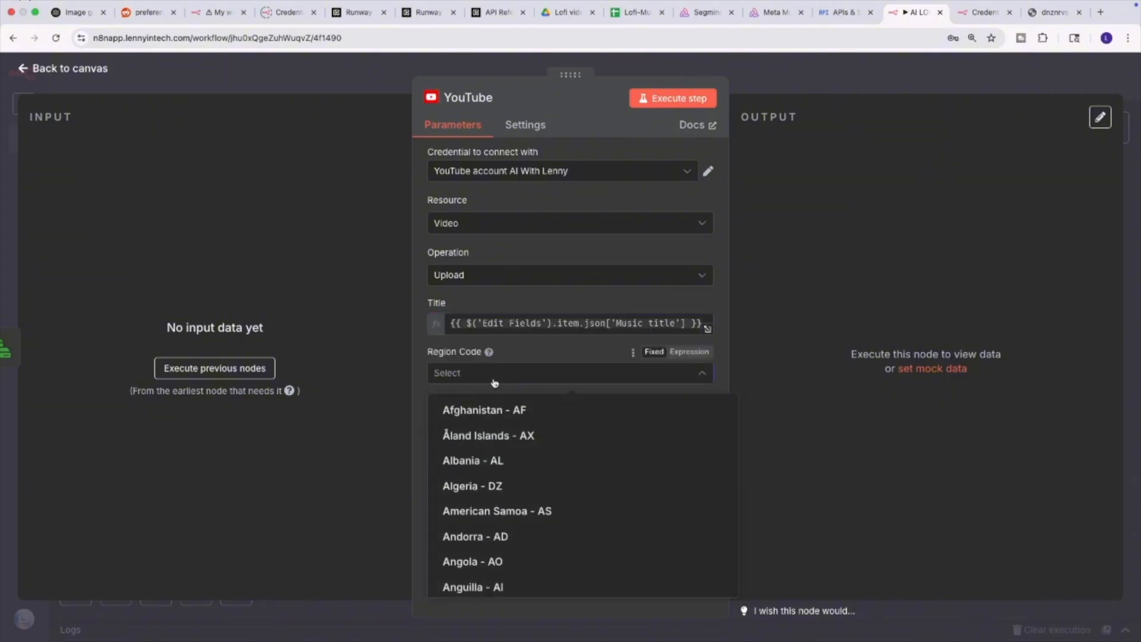
{"action": "type", "text": "can"}
{"action": "left_click", "coordinate": [498, 435]}
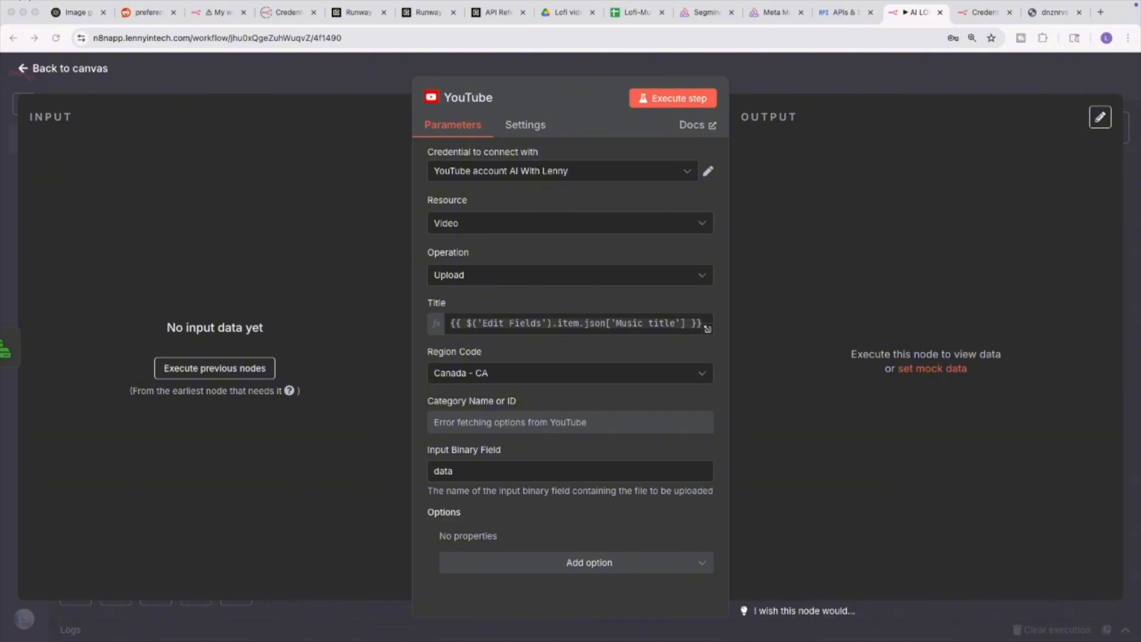
Add a Description option to the YouTube upload with the expression {{ $('Edit Fields').item.json['Music Description'] }}
{"action": "left_click", "coordinate": [473, 480]}
{"action": "left_click", "coordinate": [595, 563]}
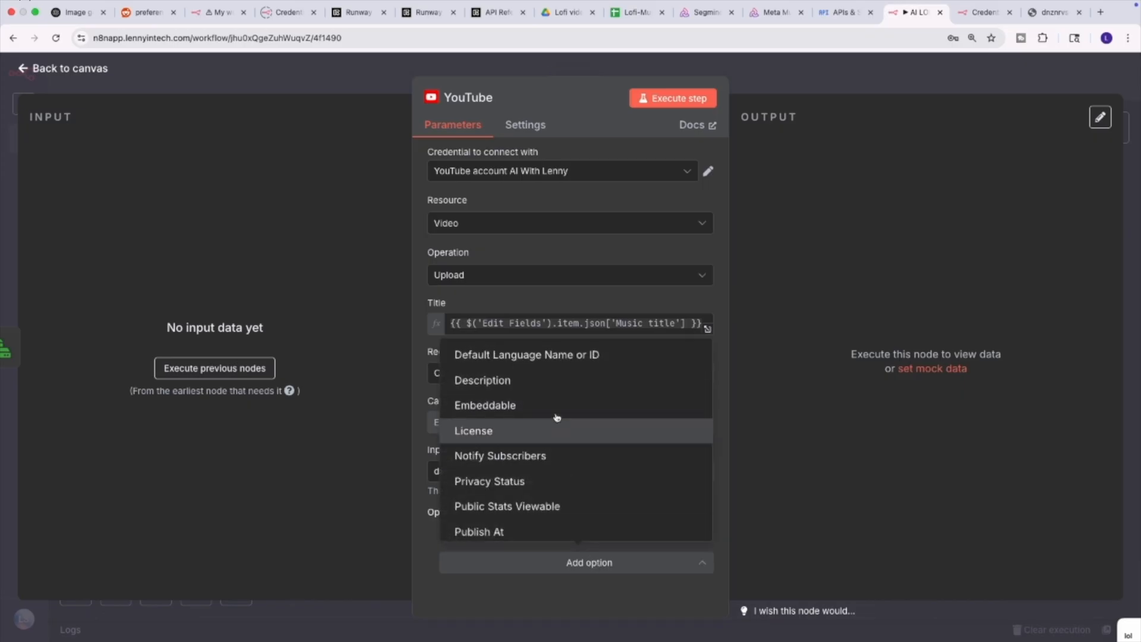
{"action": "left_click", "coordinate": [539, 387]}
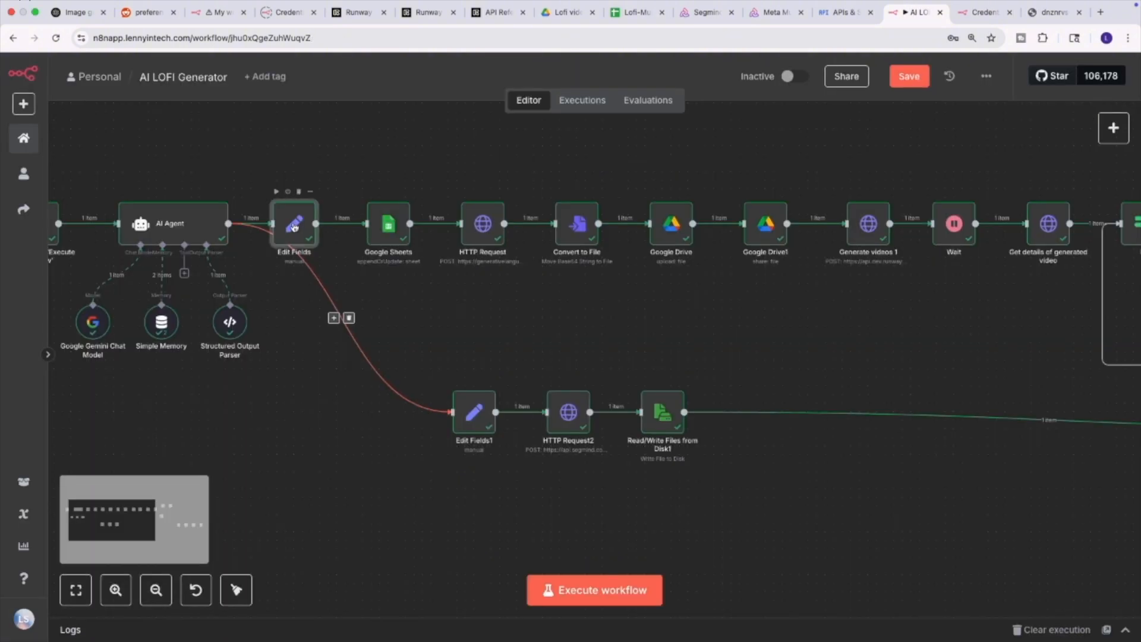
{"action": "double_click", "coordinate": [293, 222]}
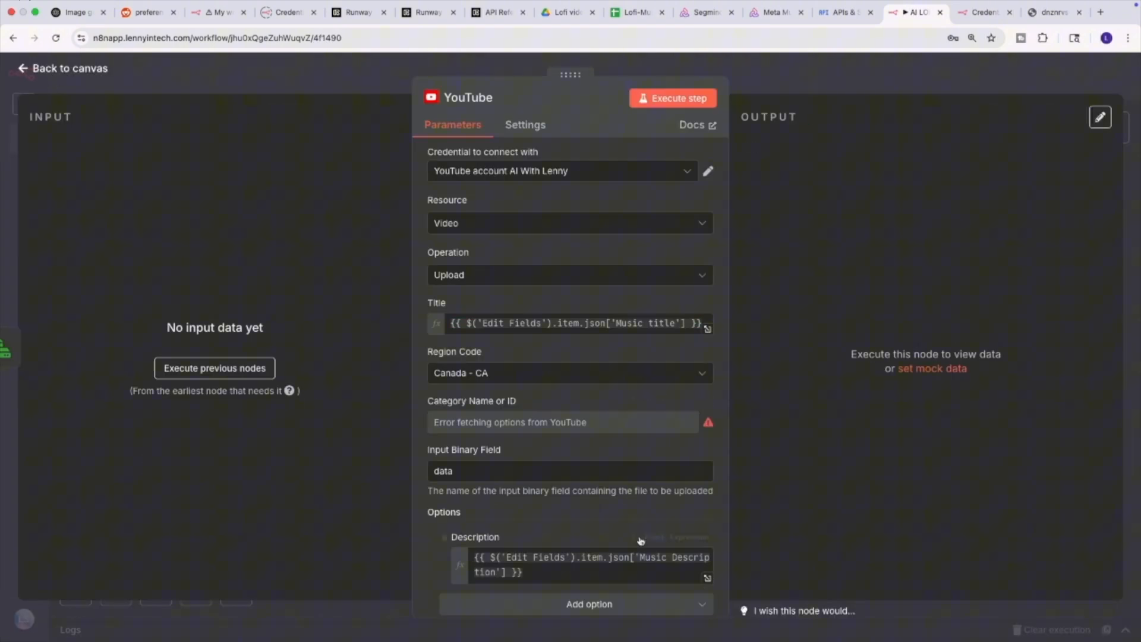
{"action": "scroll", "coordinate": [639, 537], "scroll_direction": "down", "scroll_amount": 1}
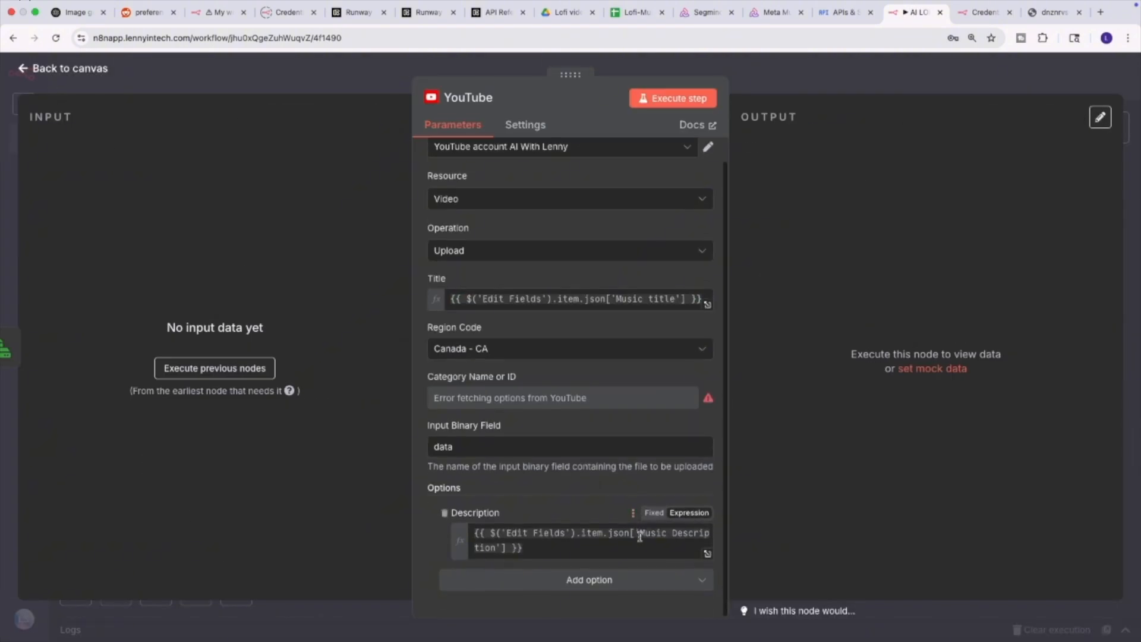
Add a Privacy Status option set to Unlisted to the YouTube upload and return to the canvas
{"action": "left_click", "coordinate": [562, 581]}
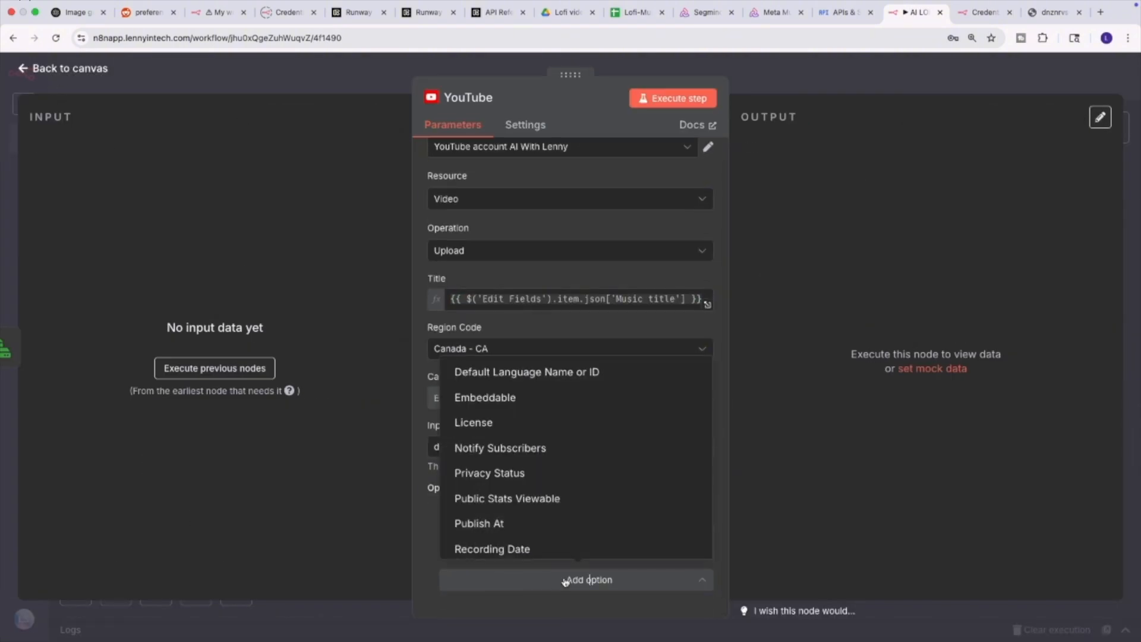
{"action": "left_click", "coordinate": [500, 473]}
{"action": "scroll", "coordinate": [540, 594], "scroll_direction": "down", "scroll_amount": 2}
{"action": "left_click", "coordinate": [543, 547]}
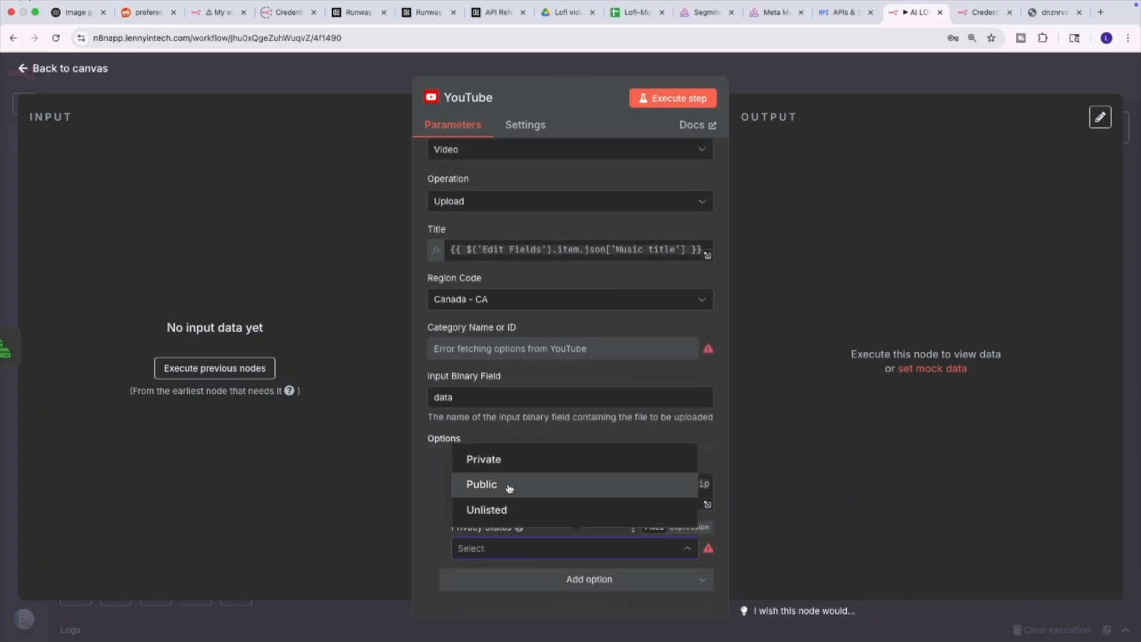
{"action": "left_click", "coordinate": [504, 509]}
{"action": "left_click", "coordinate": [80, 81]}
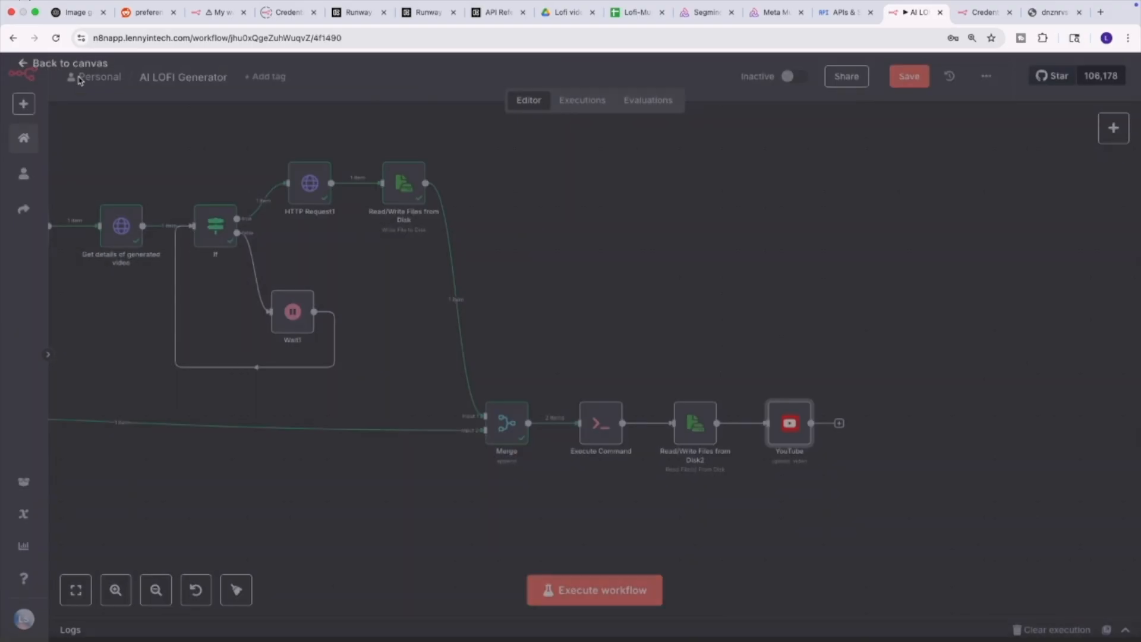
Add a Gmail node with the Send a message action after YouTube and fill in the recipient's e-mail address
{"action": "left_click", "coordinate": [839, 422]}
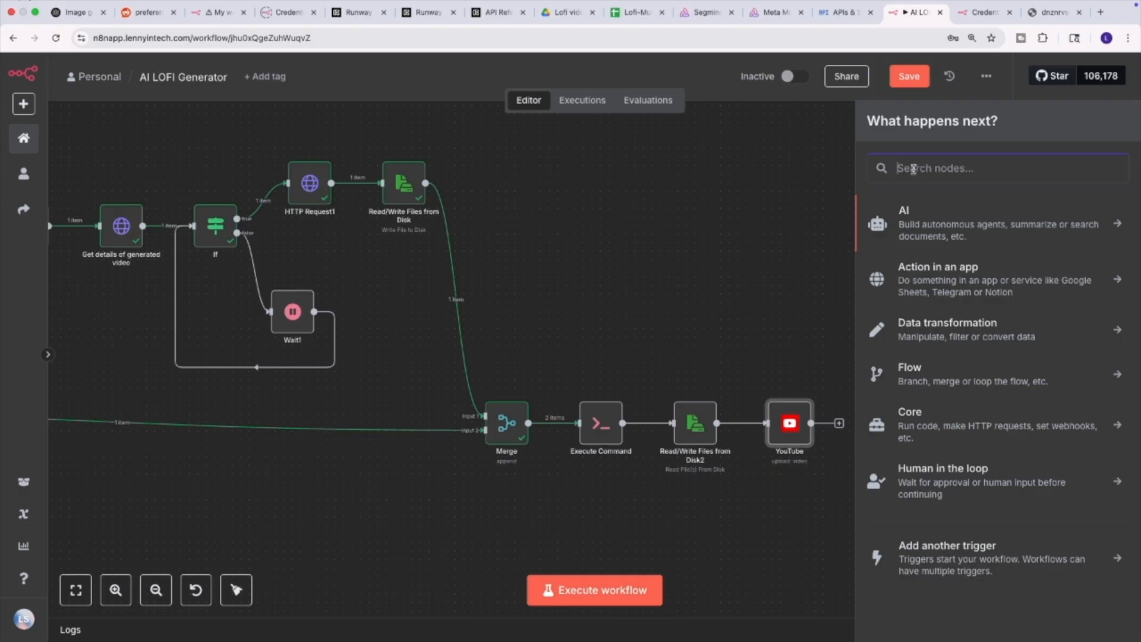
{"action": "type", "text": "gmail"}
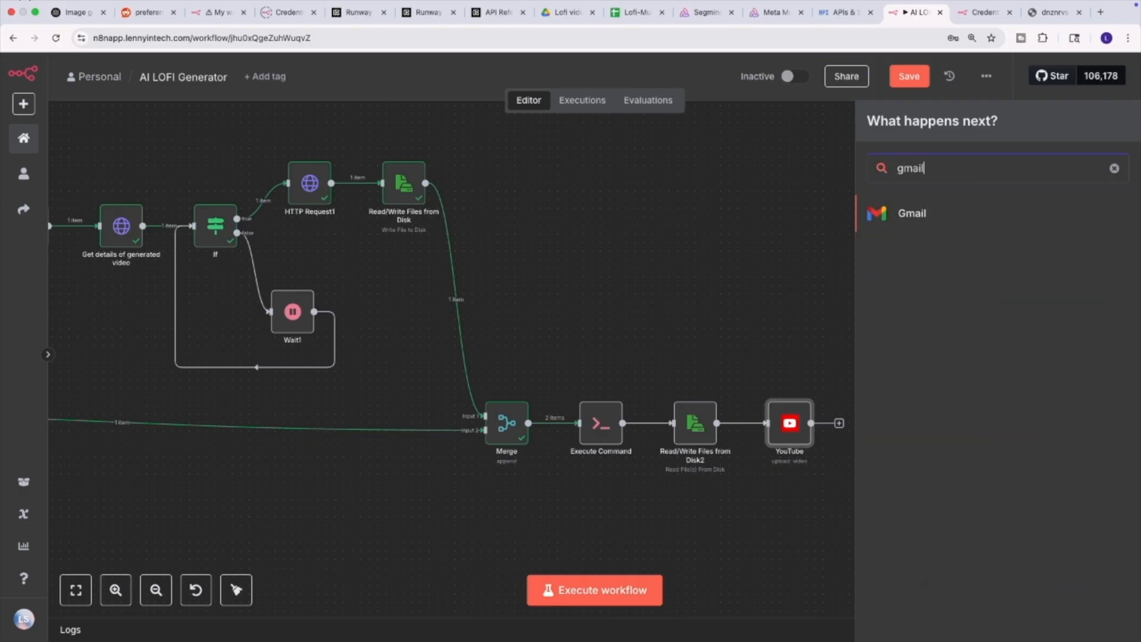
{"action": "left_click", "coordinate": [906, 220]}
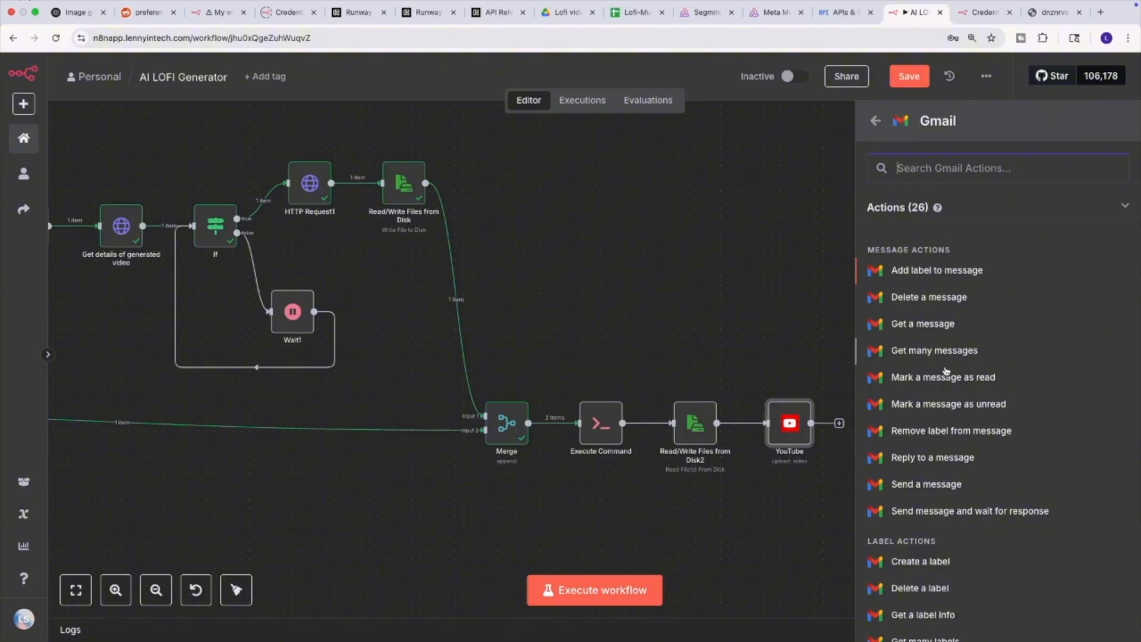
{"action": "left_click", "coordinate": [925, 483]}
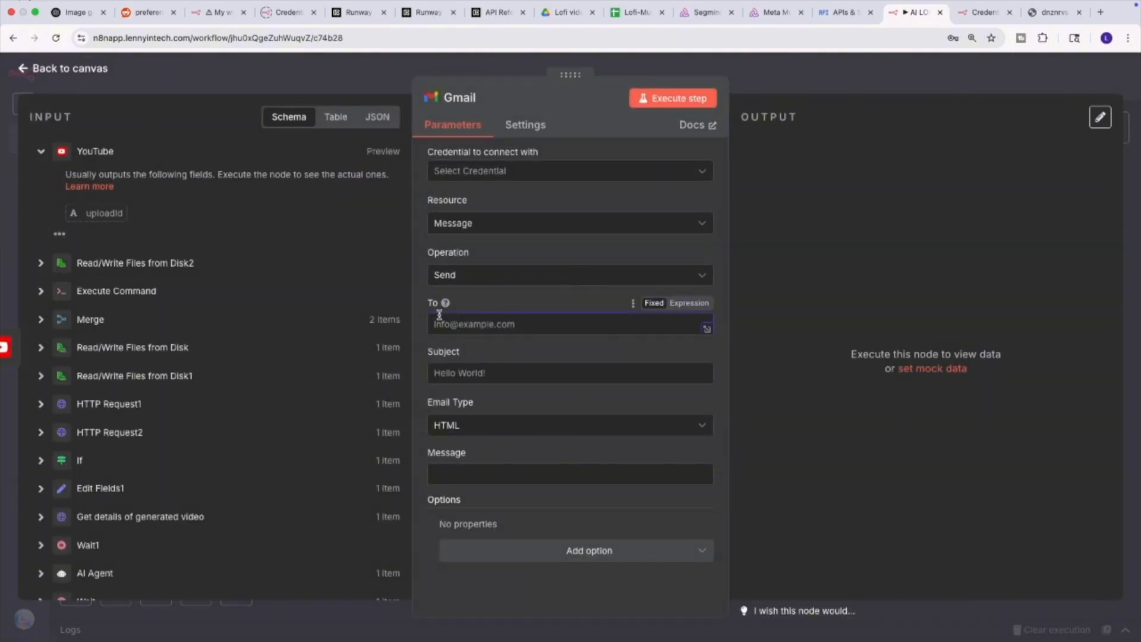
{"action": "key", "text": "Tab"}
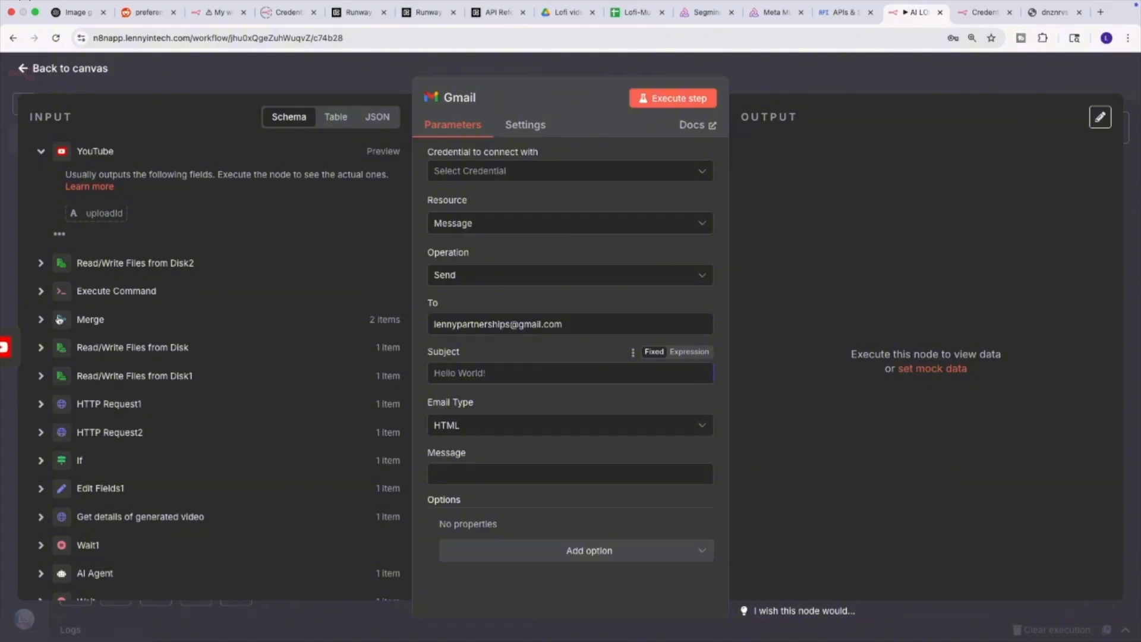
Set the Gmail subject to the Title value from Edit Fields, {{ $('Edit Fields').item.json.Title }}
{"action": "scroll", "coordinate": [72, 503], "scroll_direction": "down", "scroll_amount": 5}
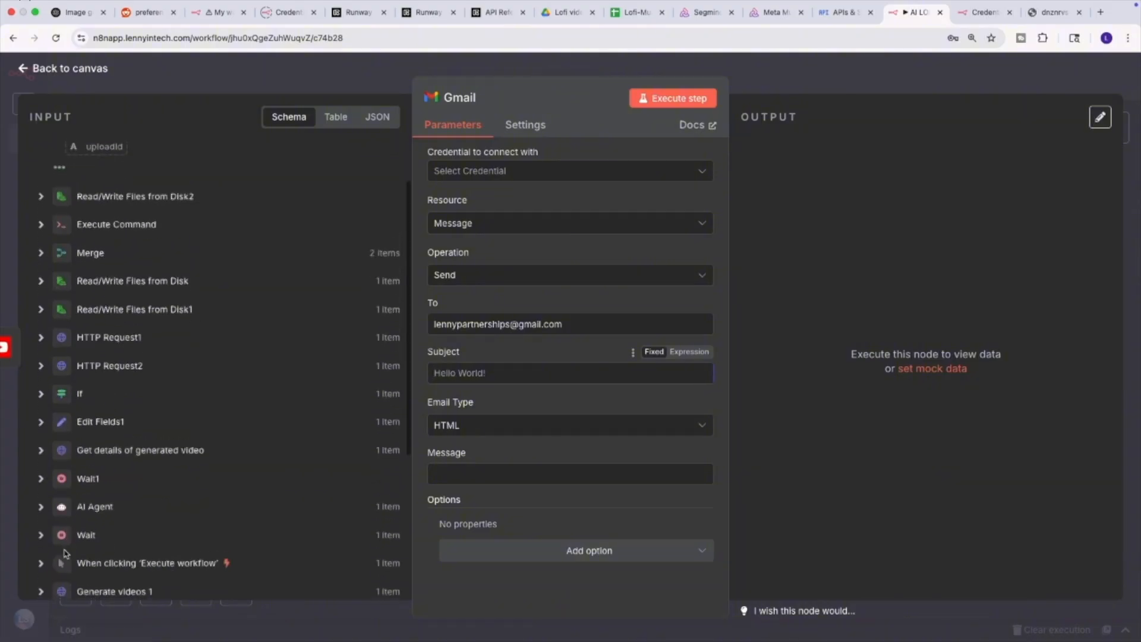
{"action": "scroll", "coordinate": [66, 554], "scroll_direction": "down", "scroll_amount": 5}
{"action": "left_click", "coordinate": [47, 523]}
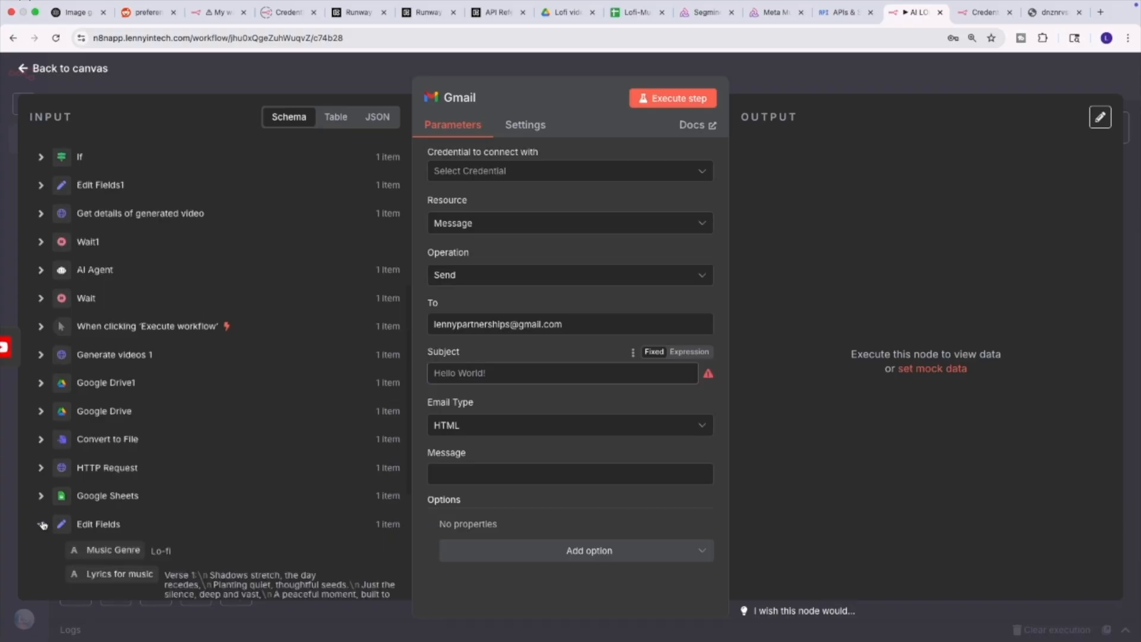
{"action": "scroll", "coordinate": [89, 532], "scroll_direction": "down", "scroll_amount": 2}
{"action": "scroll", "coordinate": [89, 533], "scroll_direction": "down", "scroll_amount": 3}
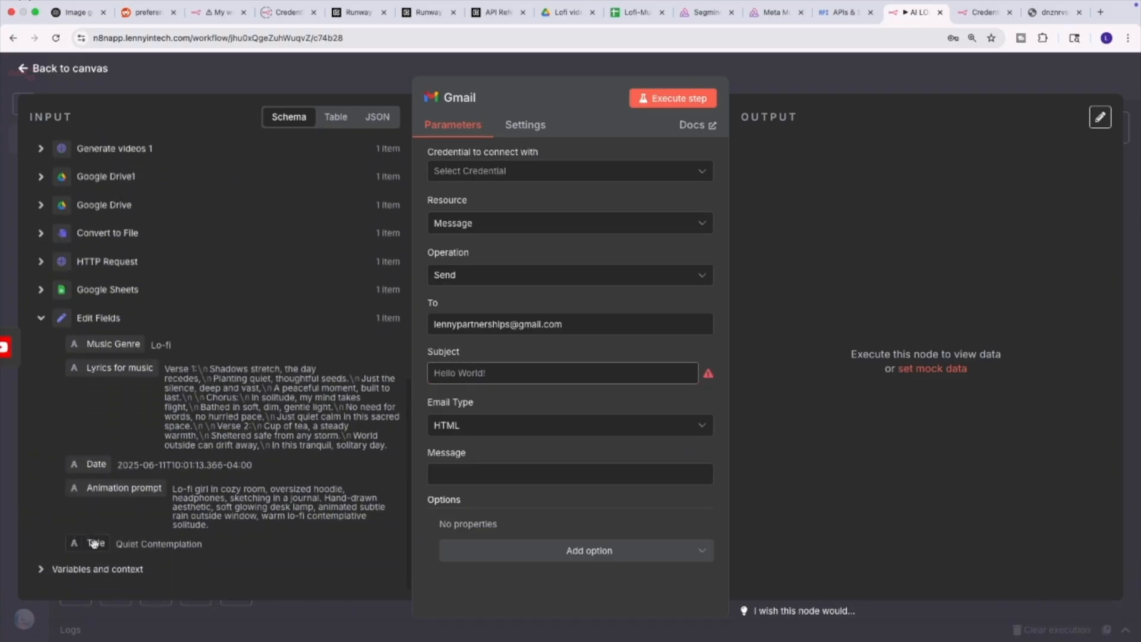
{"action": "left_click_drag", "start_coordinate": [92, 544], "coordinate": [491, 377]}
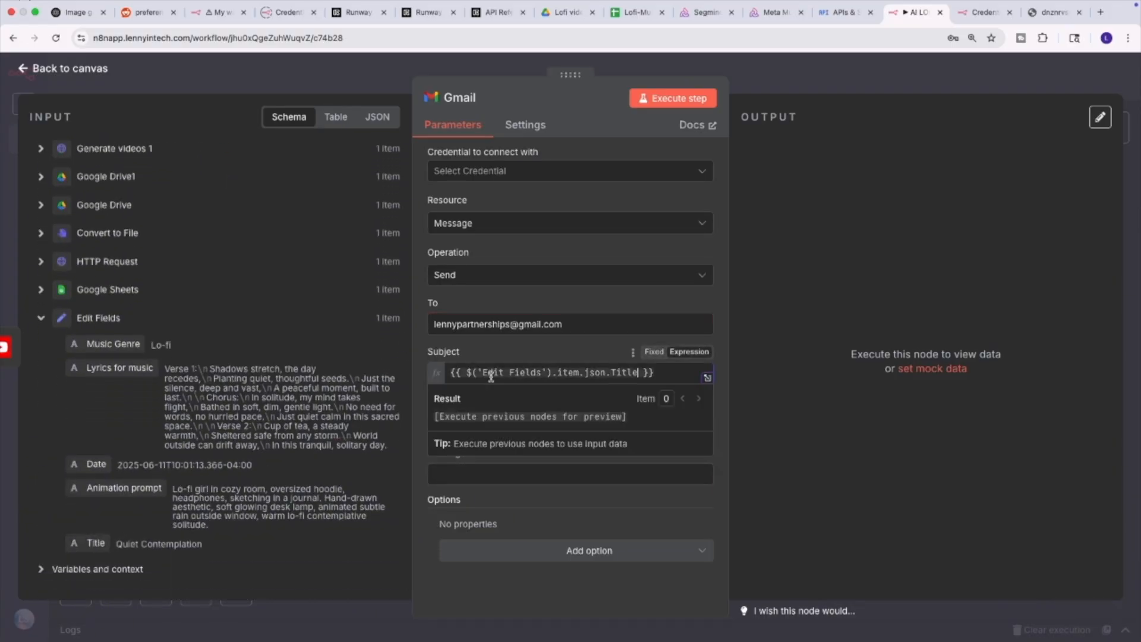
{"action": "left_click", "coordinate": [546, 498]}
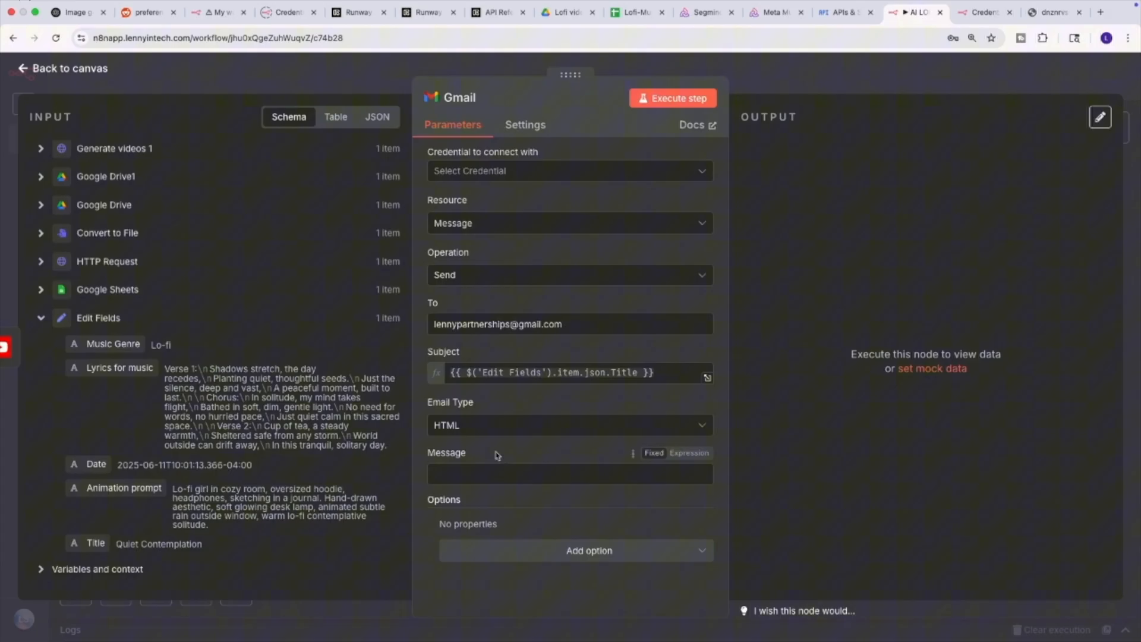
Set the Gmail message to "{{ $('Edit Fields').item.json.Title }} has been uploaded"
{"action": "left_click", "coordinate": [471, 482]}
{"action": "type", "text": "{{ $('Edit Fields').item.json.Title }}"}
{"action": "type", "text": "has be"}
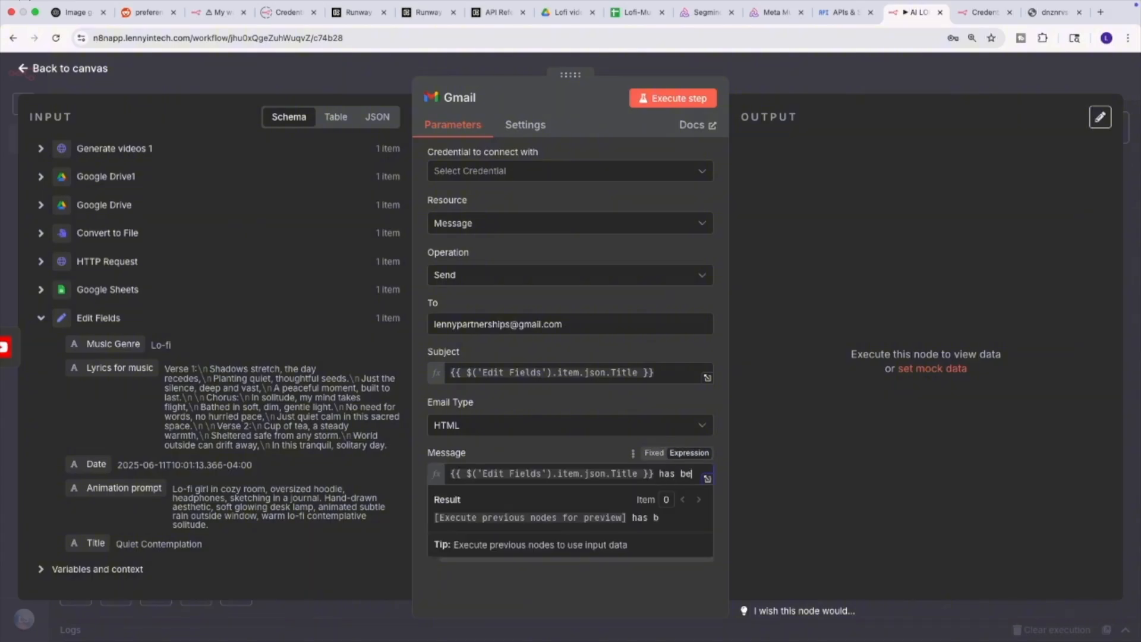
{"action": "type", "text": "en upload"}
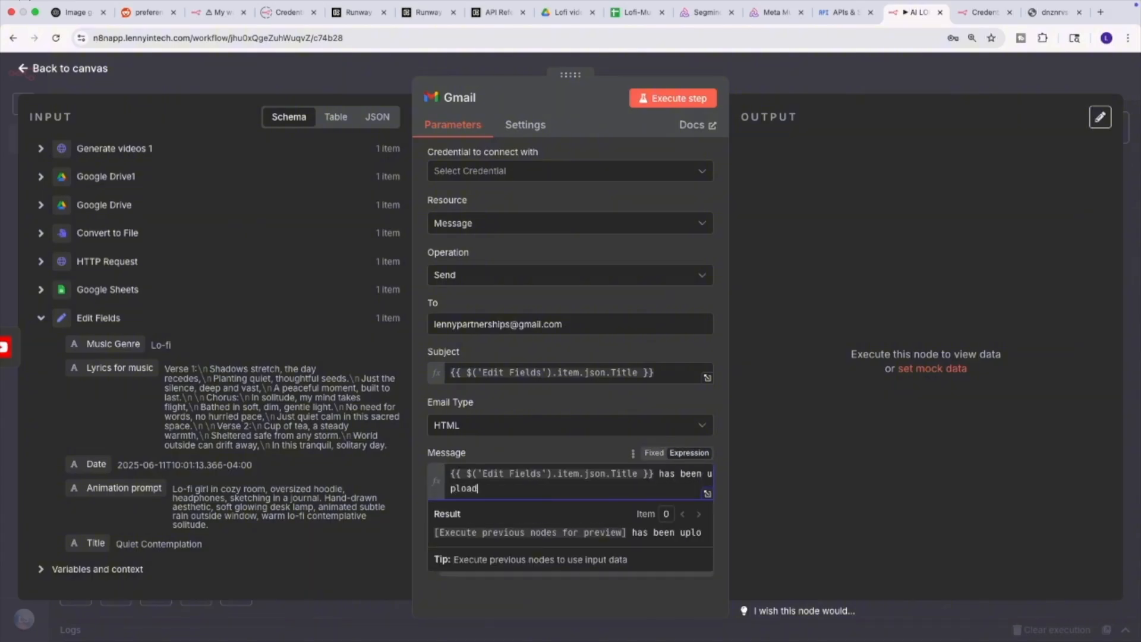
{"action": "type", "text": "ed"}
Close the Gmail node and delete it from the workflow
{"action": "key", "text": "Escape"}
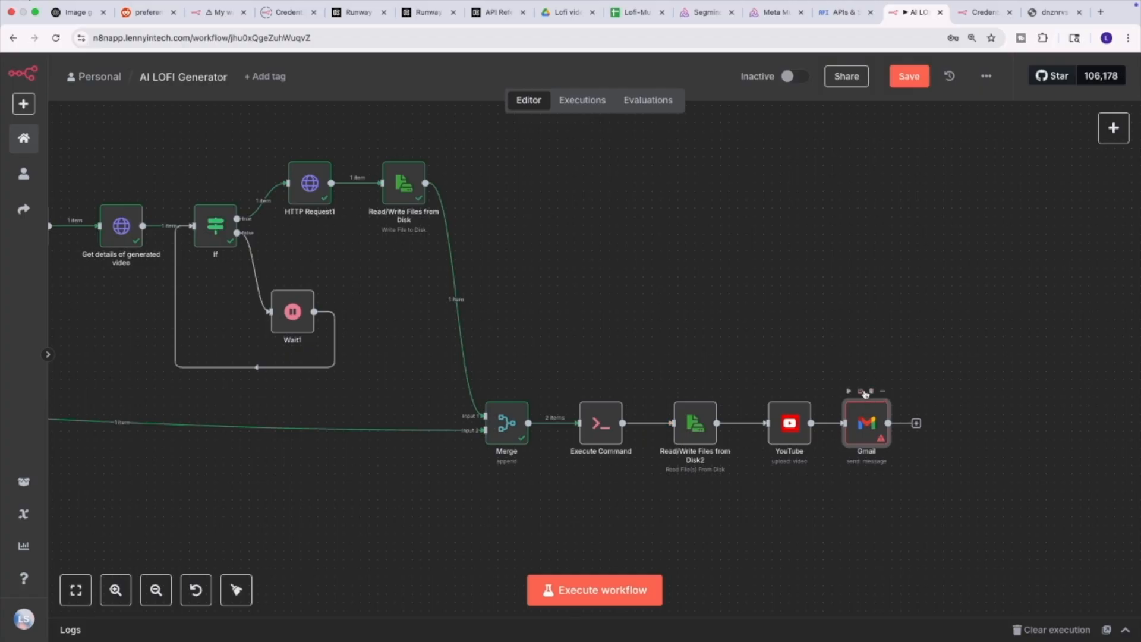
{"action": "left_click", "coordinate": [869, 394]}
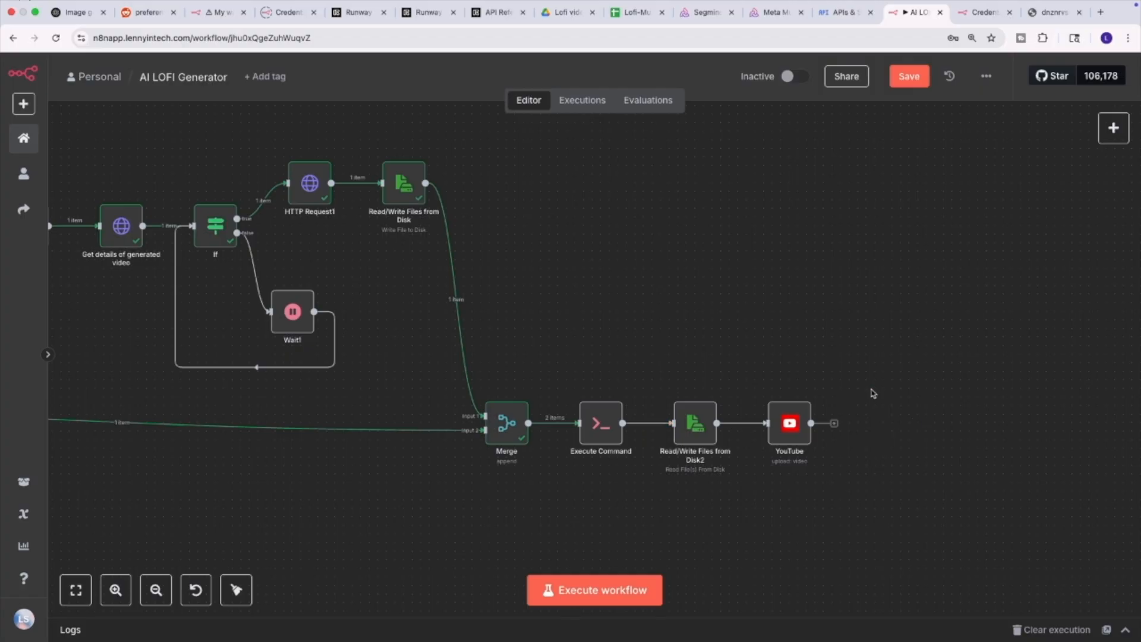
Review the YouTube and Read/Write Files from Disk2 settings, and execute the Execute Command node to combine video and music with ffmpeg
{"action": "double_click", "coordinate": [789, 420]}
{"action": "scroll", "coordinate": [541, 521], "scroll_direction": "down", "scroll_amount": 2}
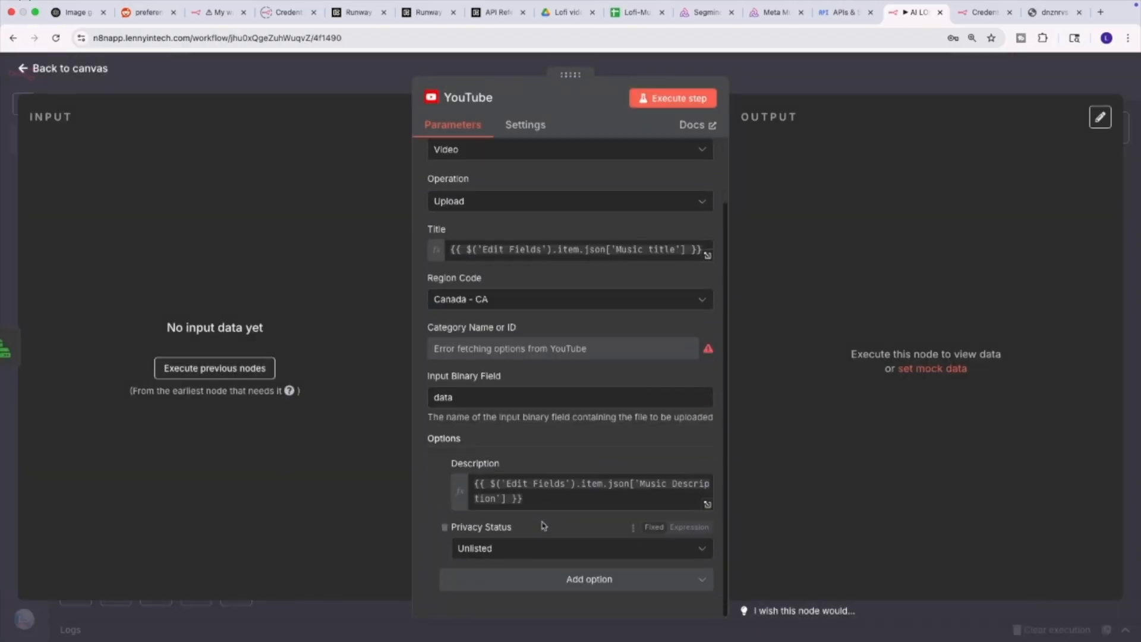
{"action": "left_click", "coordinate": [58, 70]}
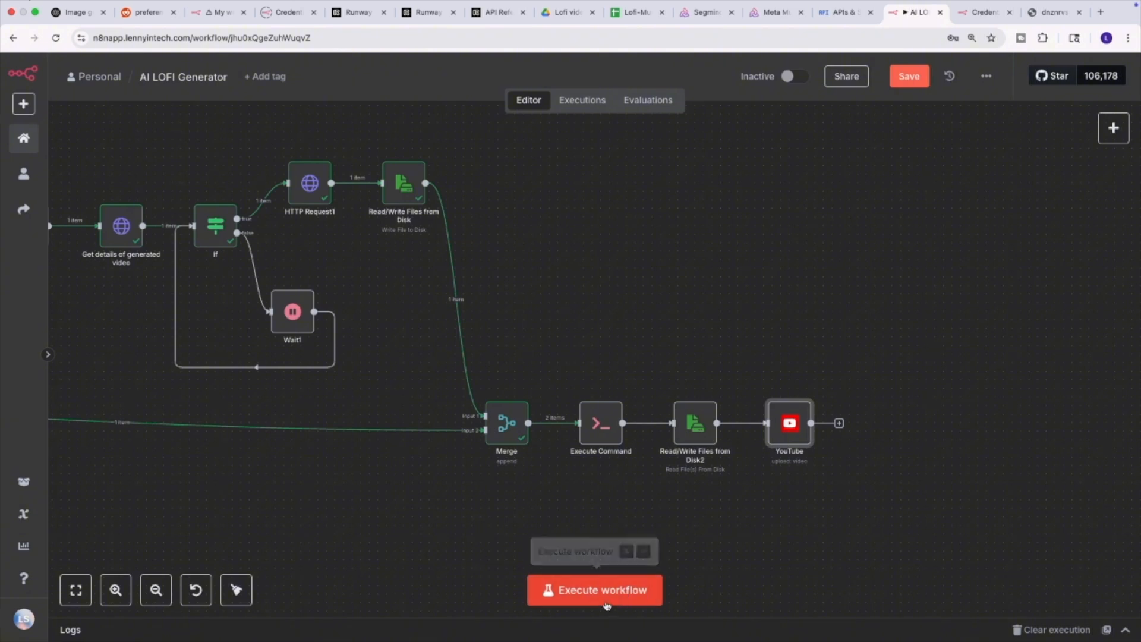
{"action": "double_click", "coordinate": [694, 433]}
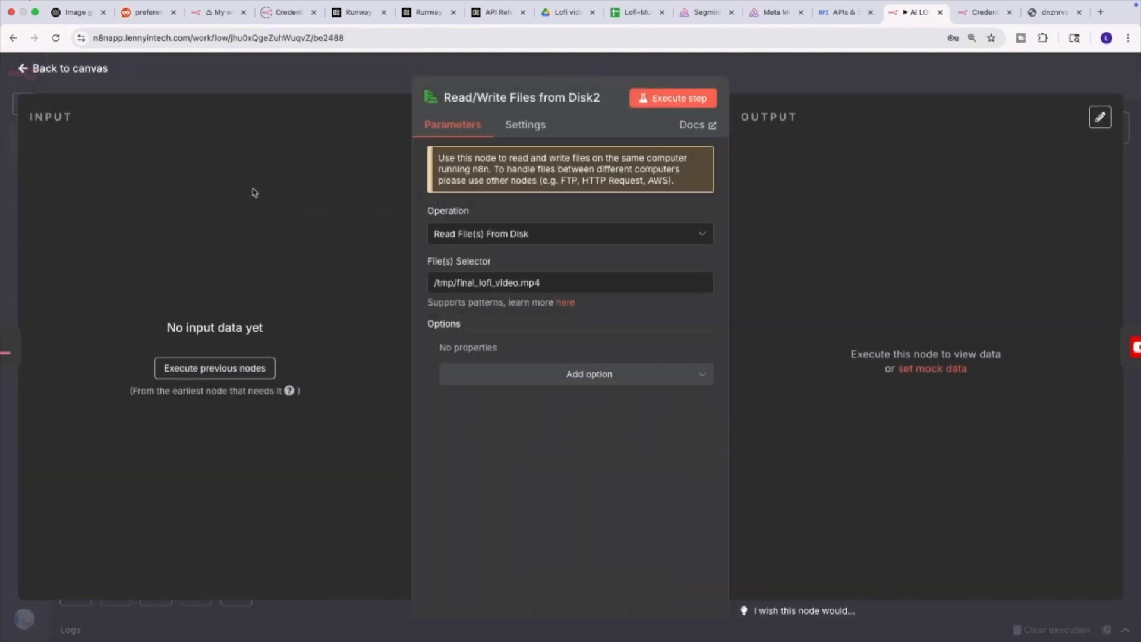
{"action": "left_click", "coordinate": [76, 69]}
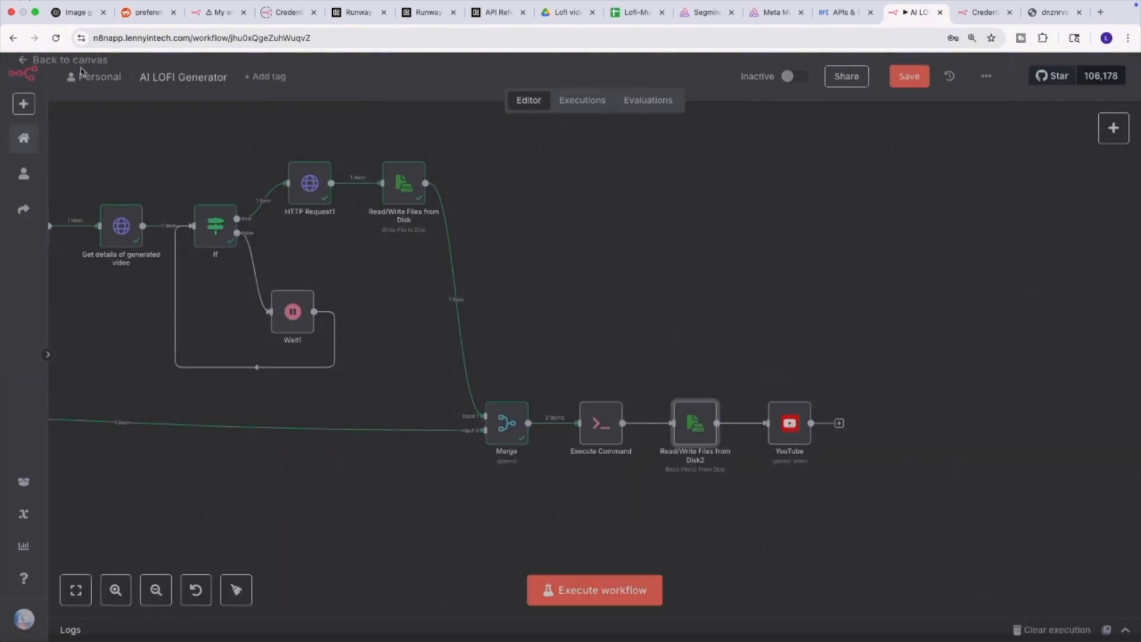
{"action": "double_click", "coordinate": [600, 423]}
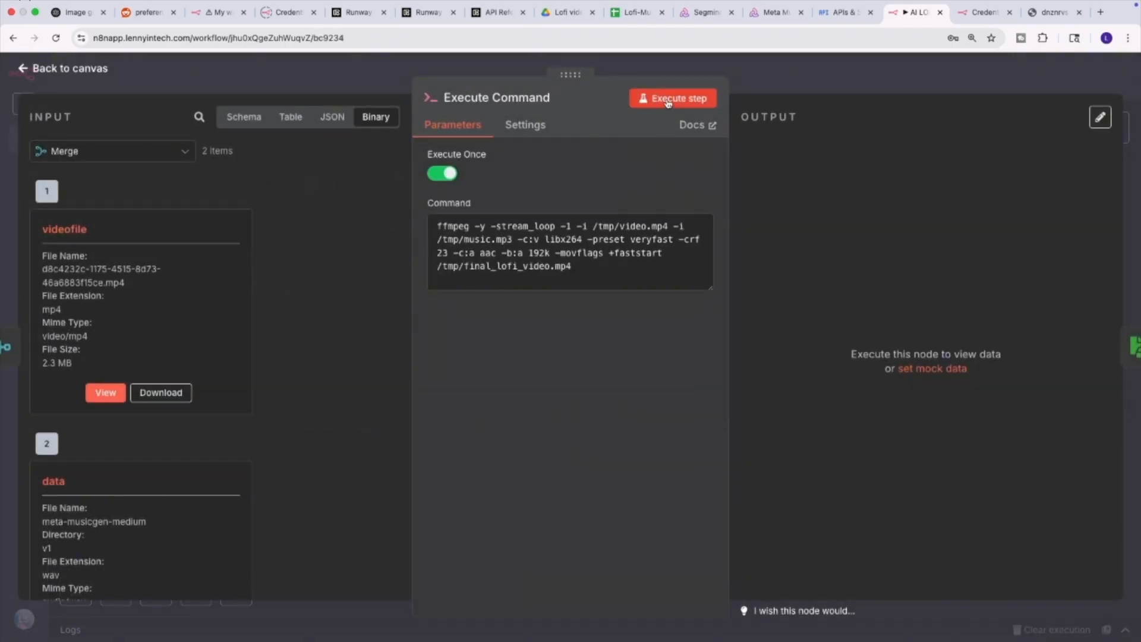
{"action": "left_click", "coordinate": [668, 101]}
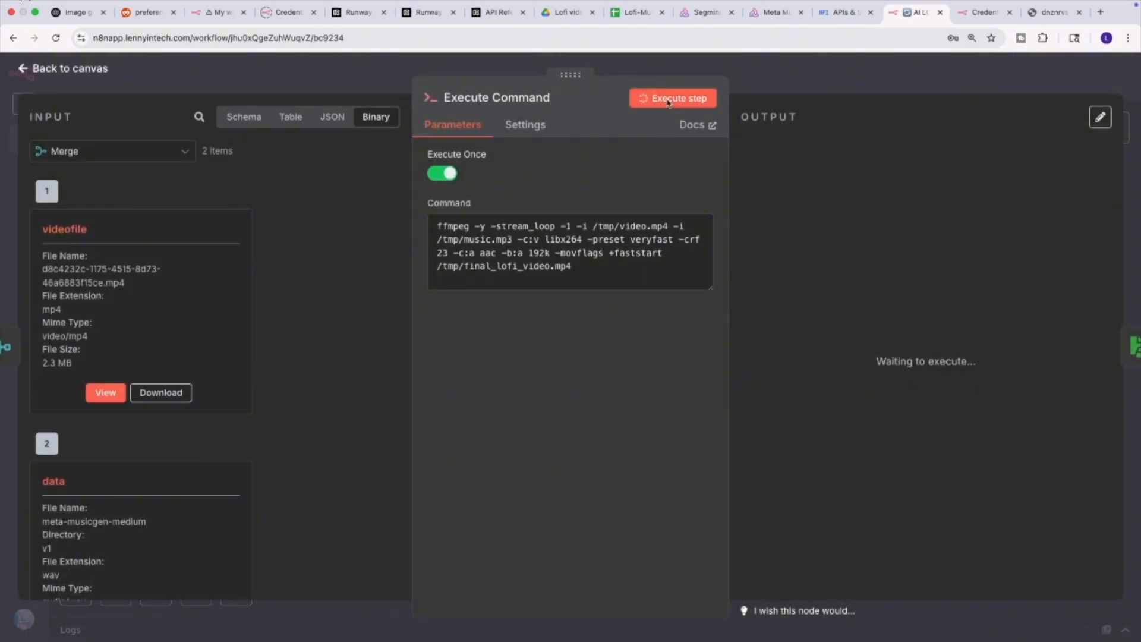